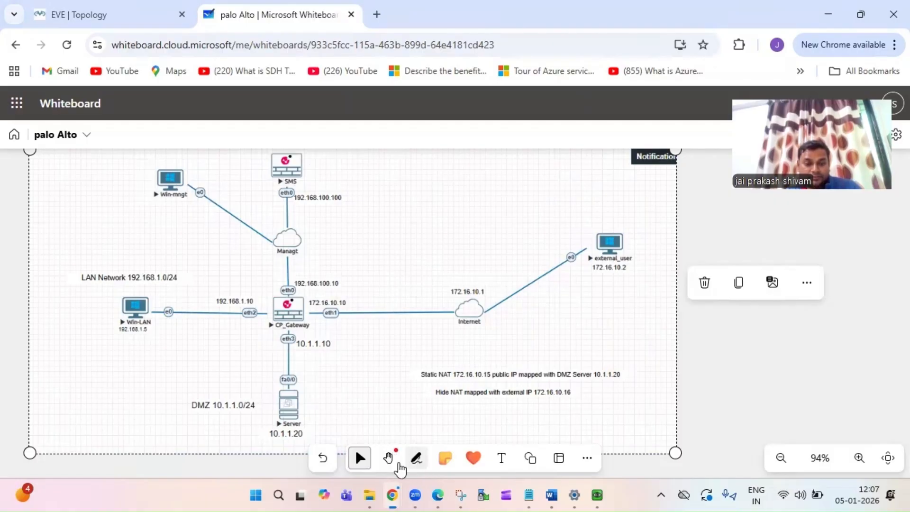
- Switch to the black inking pen and circle the LAN network and the internet side
left_click(362, 349)
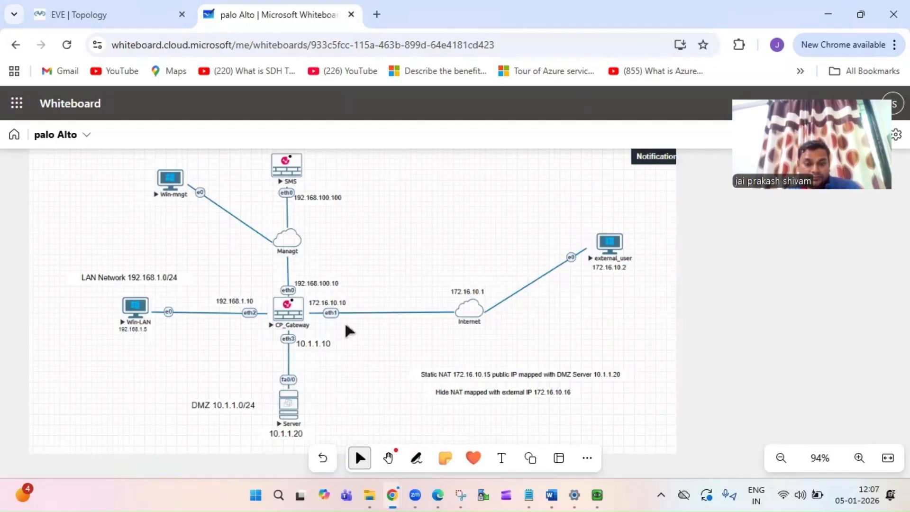
left_click(183, 262)
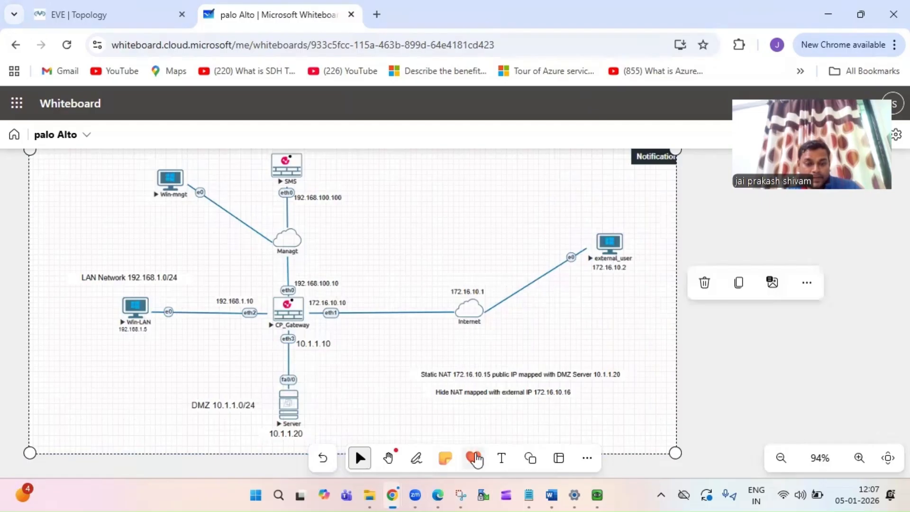
left_click(415, 458)
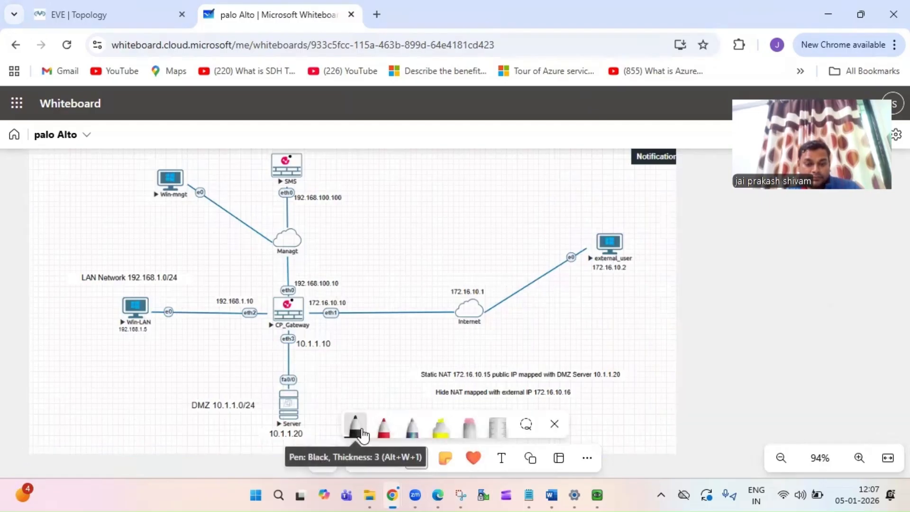
mouse_move(202, 263)
left_mouse_down()
mouse_move(82, 256)
mouse_move(71, 338)
mouse_move(191, 365)
mouse_move(259, 332)
mouse_move(248, 279)
mouse_move(187, 257)
left_mouse_up()
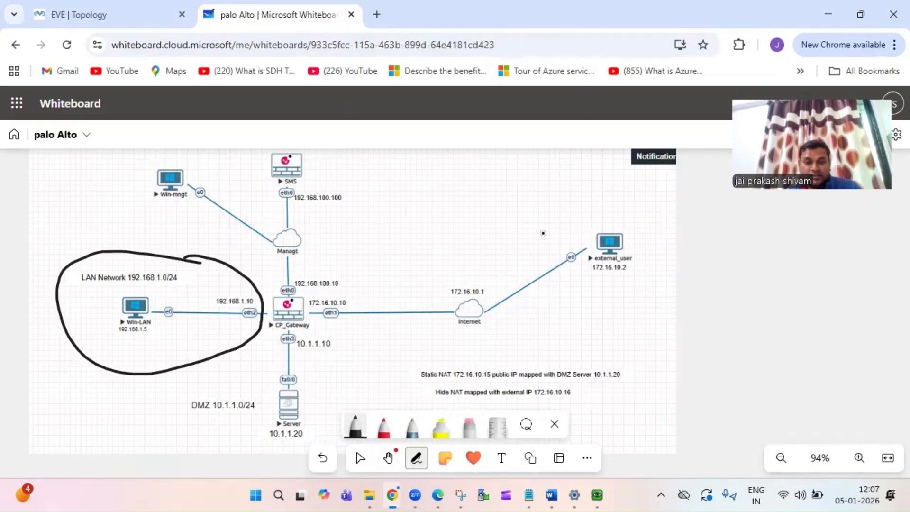
mouse_move(625, 216)
left_mouse_down()
mouse_move(430, 277)
mouse_move(360, 288)
mouse_move(361, 308)
mouse_move(578, 312)
left_mouse_up()
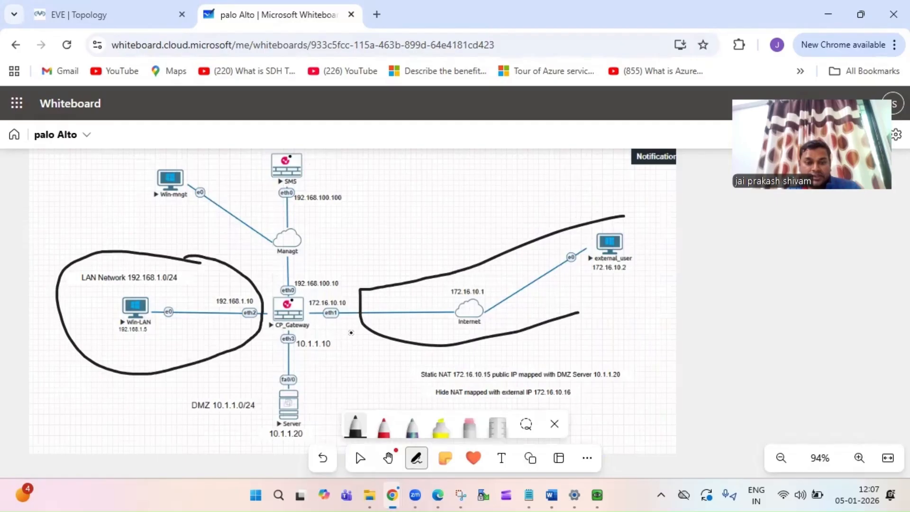
- Mark the gateway's eth1 and eth2 links and circle the SMS management server
left_click_drag(324, 327, 350, 322)
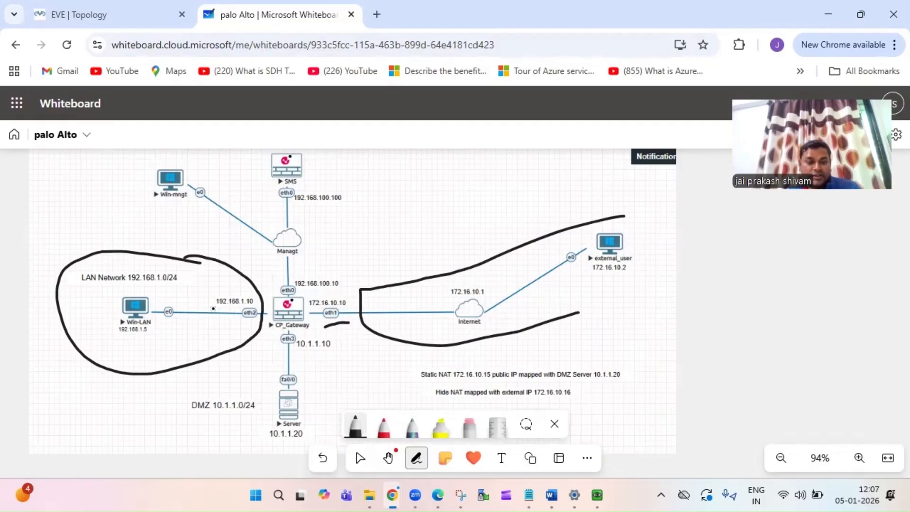
left_click_drag(213, 309, 242, 314)
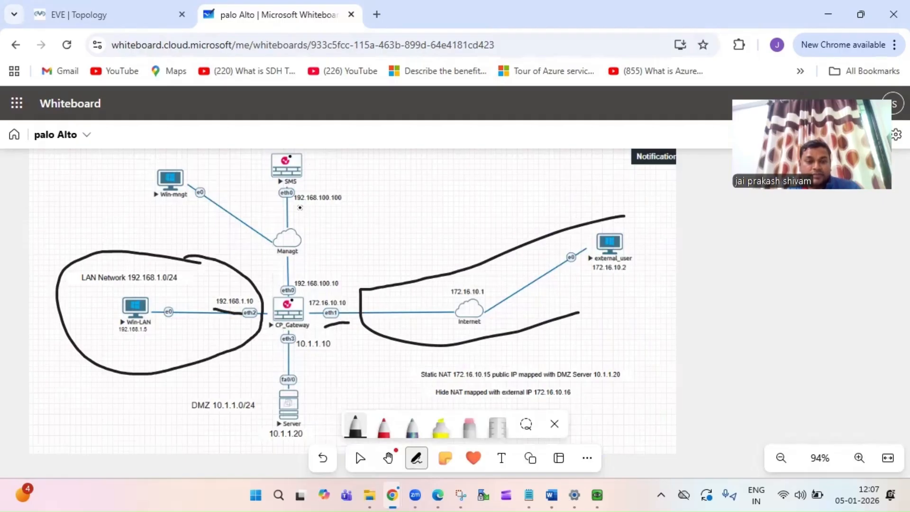
mouse_move(304, 208)
left_mouse_down()
mouse_move(320, 146)
mouse_move(257, 155)
mouse_move(259, 204)
mouse_move(306, 219)
mouse_move(326, 206)
left_mouse_up()
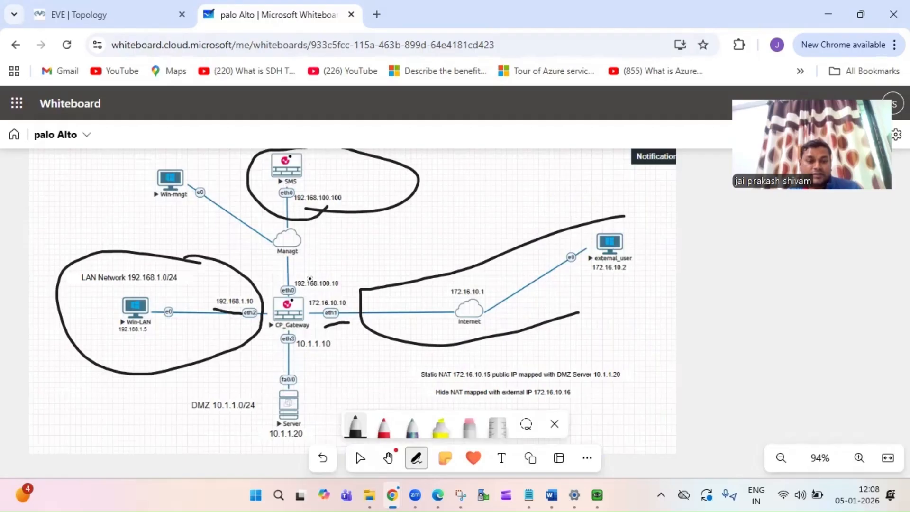
- Underline 192.168.100.10, 10.1.1.20 and Win-LAN's address, circle the DMZ and external_user, and draw an arrow
left_click_drag(304, 293, 346, 293)
mouse_move(310, 369)
left_mouse_down()
mouse_move(163, 413)
mouse_move(252, 459)
mouse_move(333, 408)
mouse_move(294, 367)
left_mouse_up()
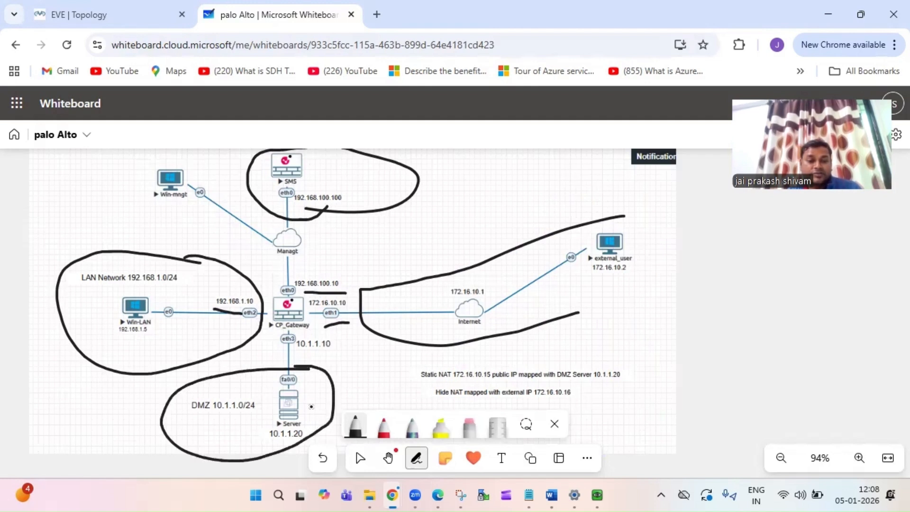
left_click_drag(265, 445, 297, 444)
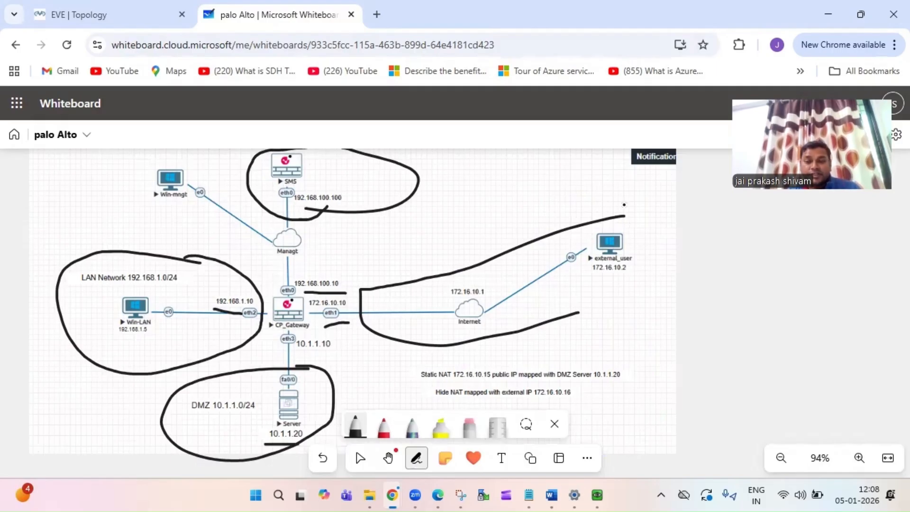
mouse_move(612, 228)
left_mouse_down()
mouse_move(556, 273)
mouse_move(657, 259)
mouse_move(606, 227)
left_mouse_up()
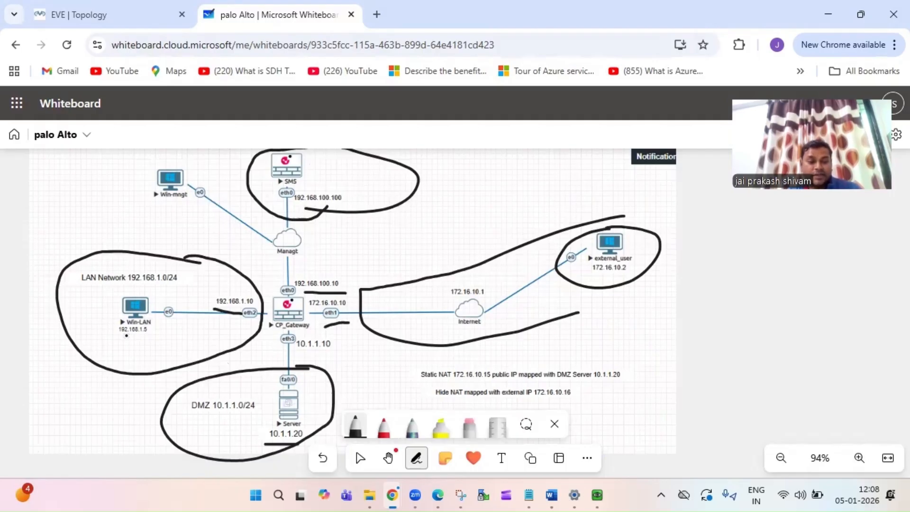
left_click_drag(103, 341, 165, 334)
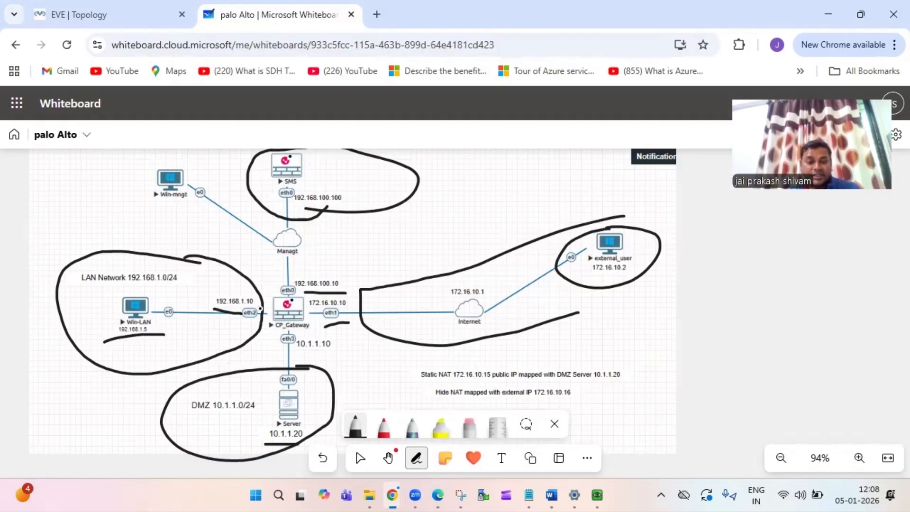
mouse_move(677, 283)
left_mouse_down()
mouse_move(721, 274)
mouse_move(729, 281)
left_mouse_up()
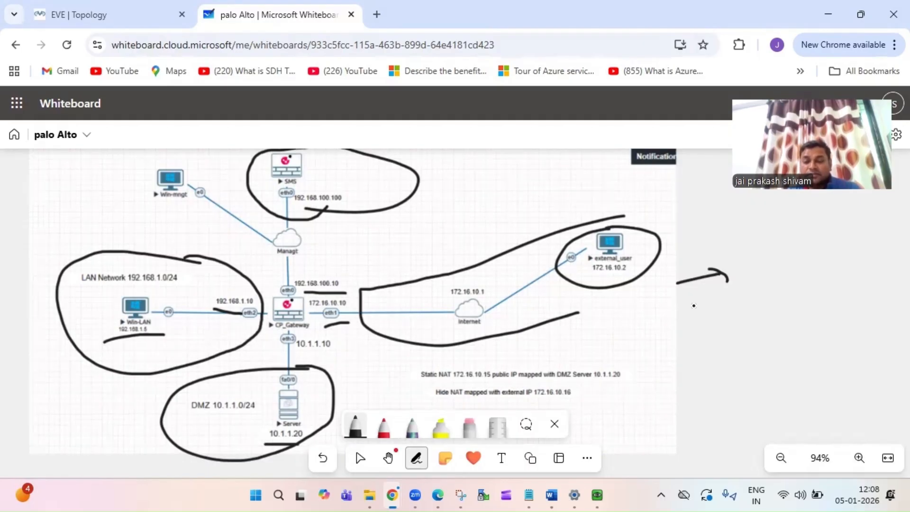
- Handwrite and underline 'Hide' by the arrow, mark under external_user, and trace server-to-internet
mouse_move(691, 308)
left_mouse_down()
mouse_move(696, 332)
mouse_move(711, 316)
mouse_move(711, 327)
mouse_move(727, 327)
mouse_move(748, 315)
mouse_move(750, 326)
left_mouse_up()
left_click(724, 302)
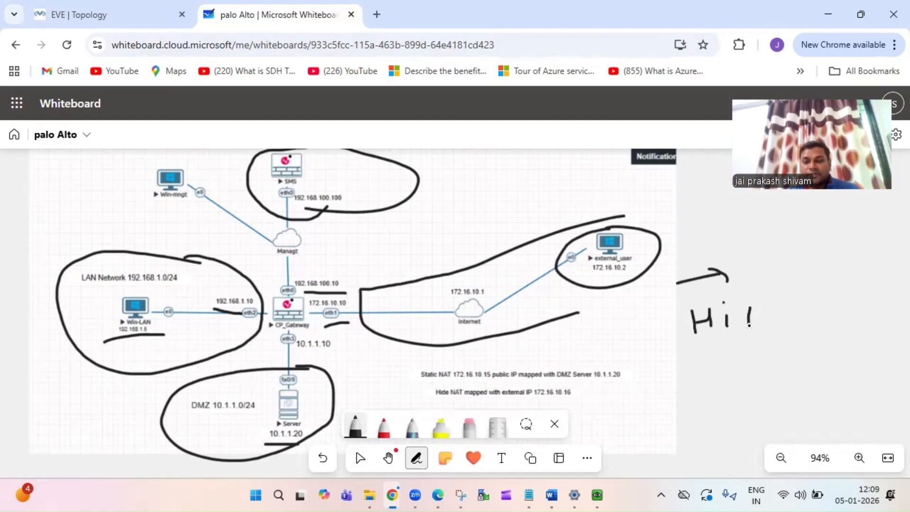
mouse_move(741, 317)
left_mouse_down()
mouse_move(734, 326)
mouse_move(771, 330)
left_mouse_up()
left_click_drag(690, 350, 785, 342)
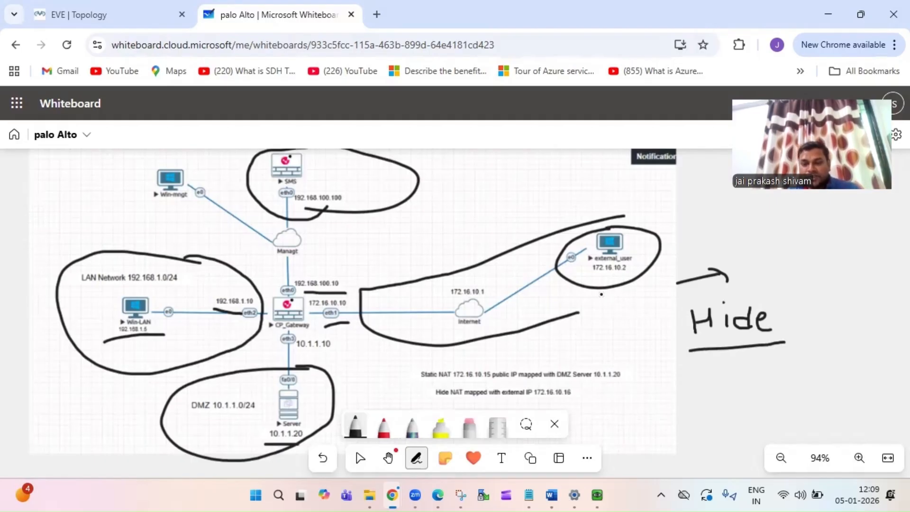
left_click_drag(602, 295, 658, 280)
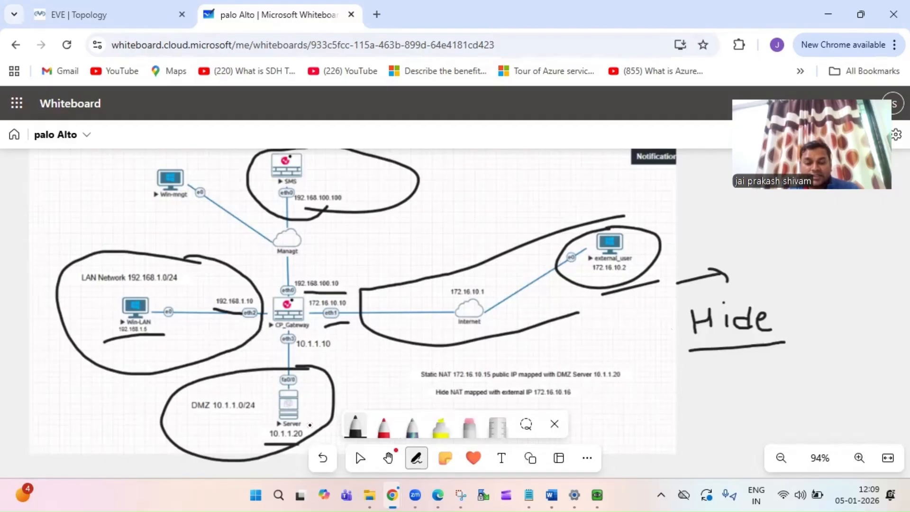
mouse_move(310, 425)
left_mouse_down()
mouse_move(313, 370)
mouse_move(357, 320)
mouse_move(455, 269)
mouse_move(465, 280)
left_mouse_up()
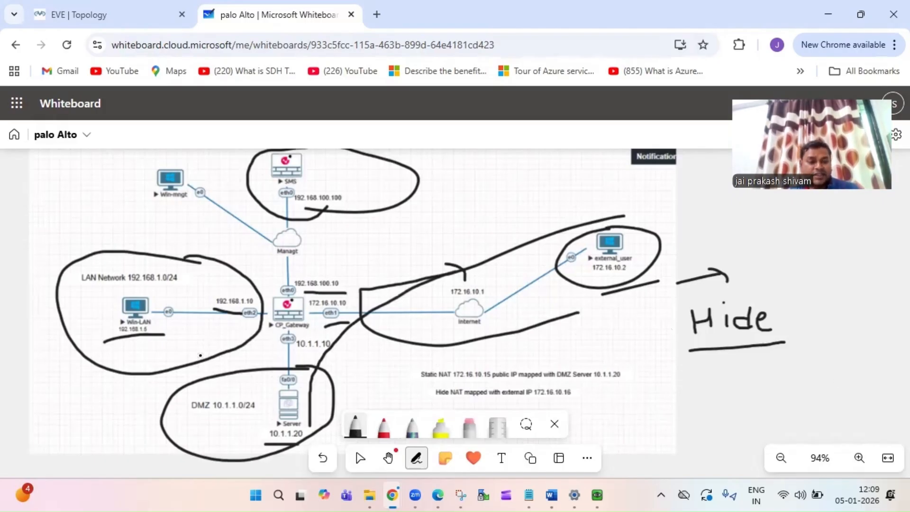
- Underline the Win-LAN PC's address once more in ink
left_click_drag(121, 350, 172, 346)
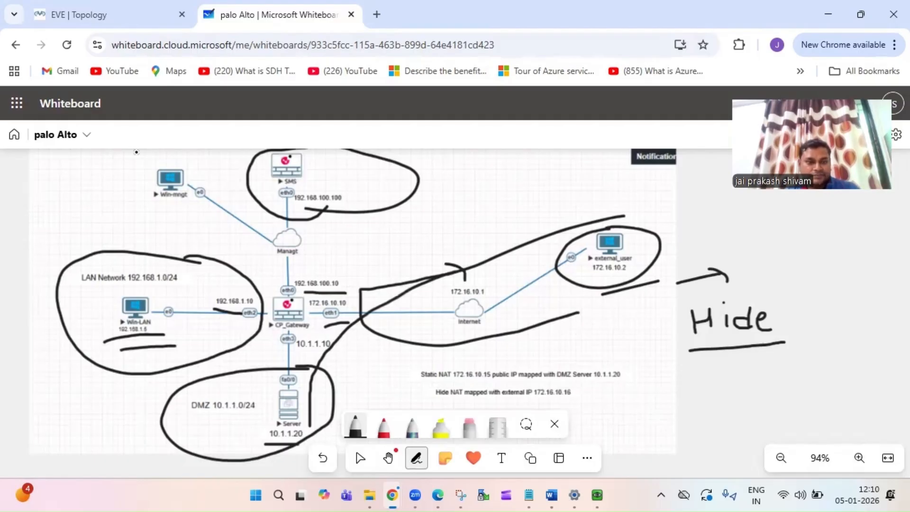
- Open the Win-mngt machine from the EVE-NG topology and bring its QEMU console forward
left_click(98, 18)
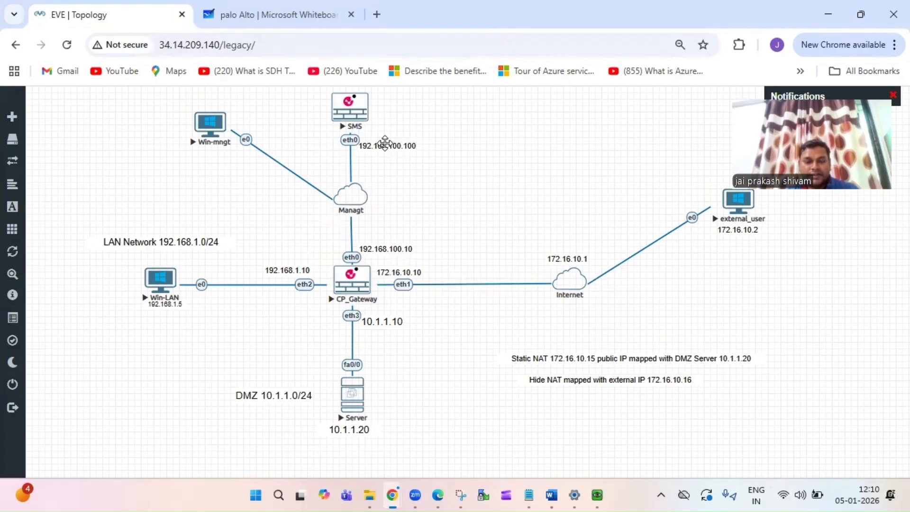
left_click(201, 132)
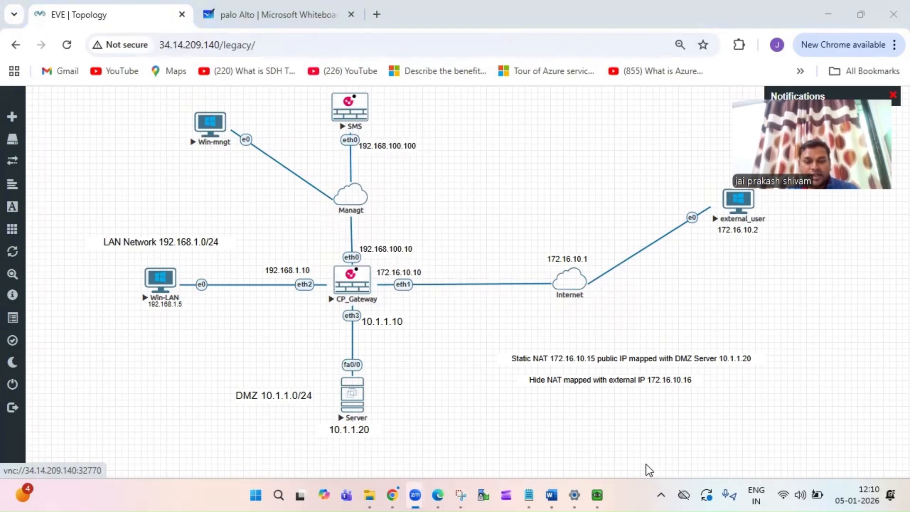
mouse_move(598, 495)
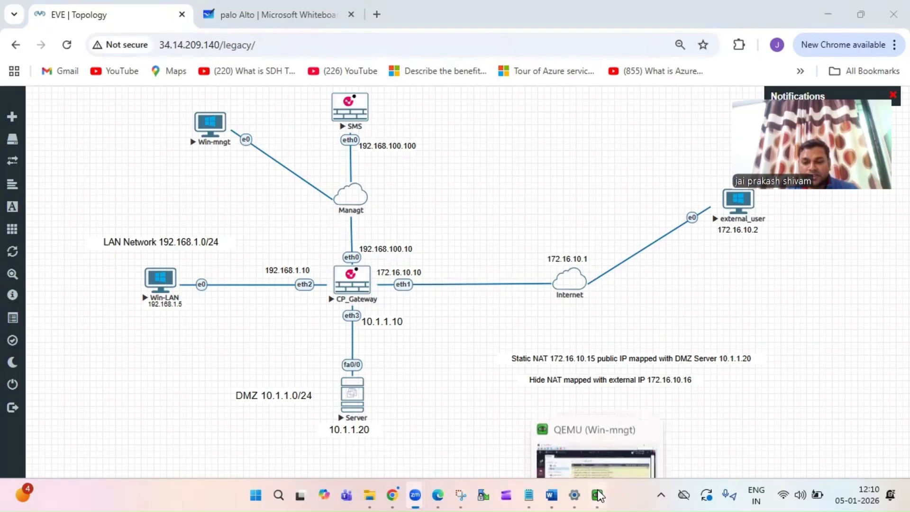
left_click(587, 448)
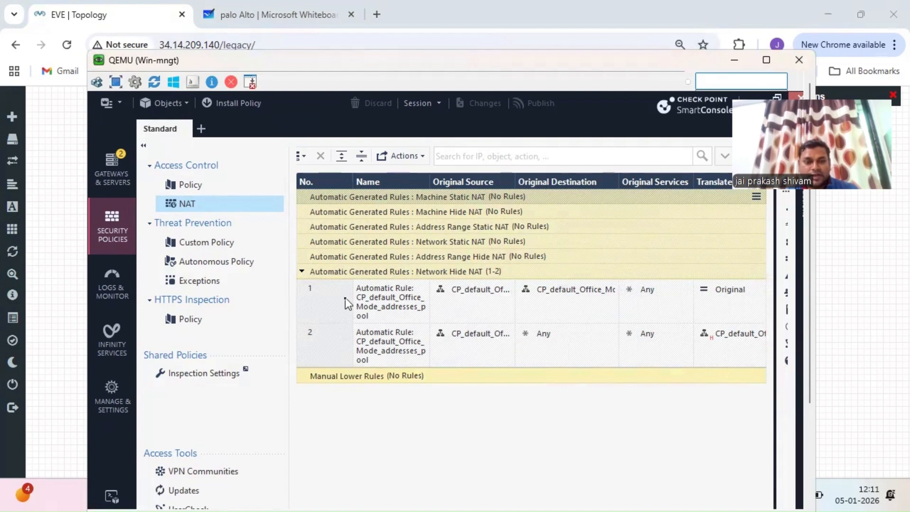
- Delete rule 2, the LAN to internet access rule, from Access Control and publish the change
left_click(198, 186)
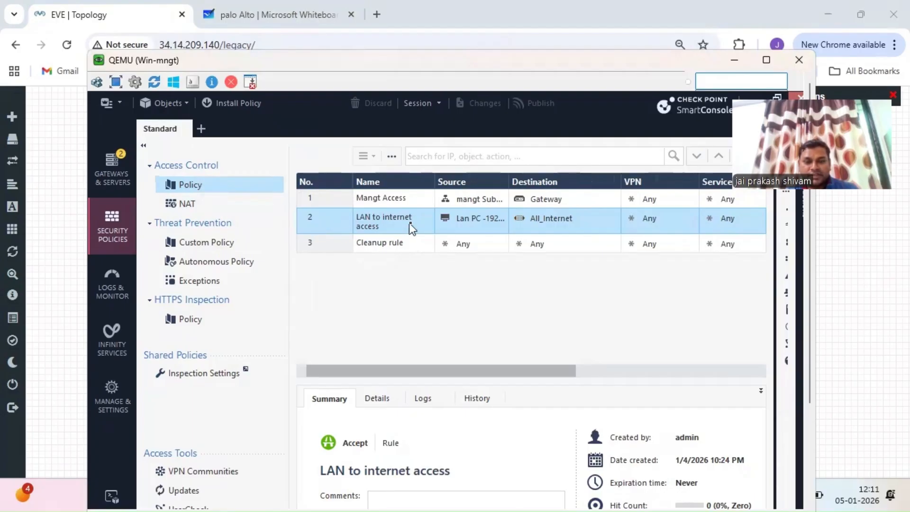
right_click(325, 226)
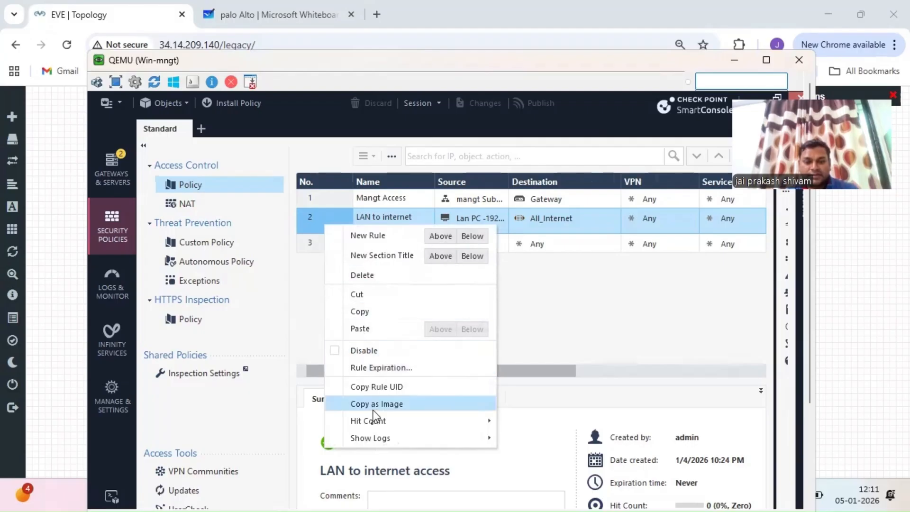
left_click(372, 277)
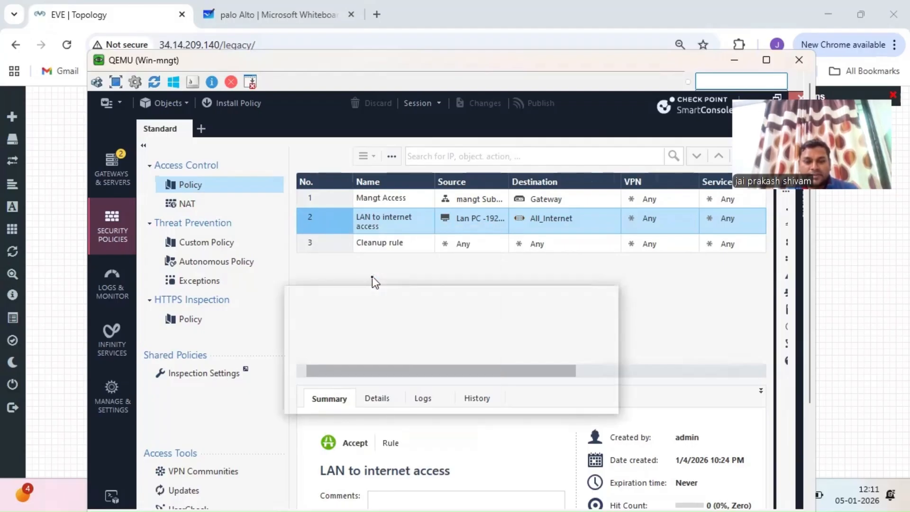
left_click(502, 396)
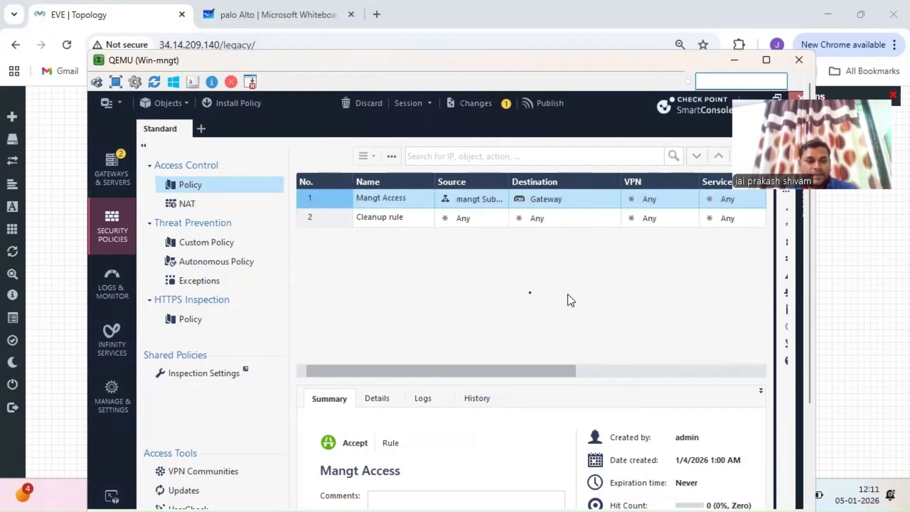
left_click(550, 105)
left_click(519, 451)
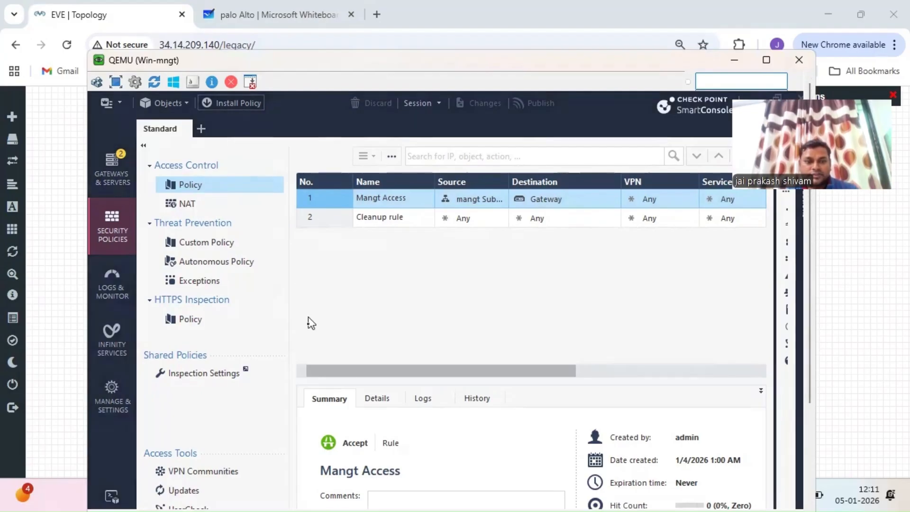
- Install the policy on the Gateway (192.168.100.10), then open Chrome to the Gaia Portal login
left_click_drag(812, 380, 810, 471)
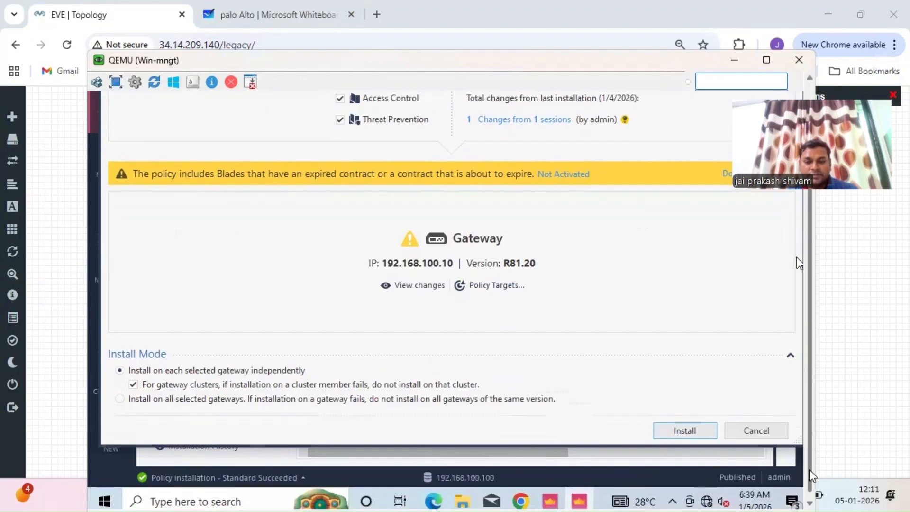
left_click(681, 431)
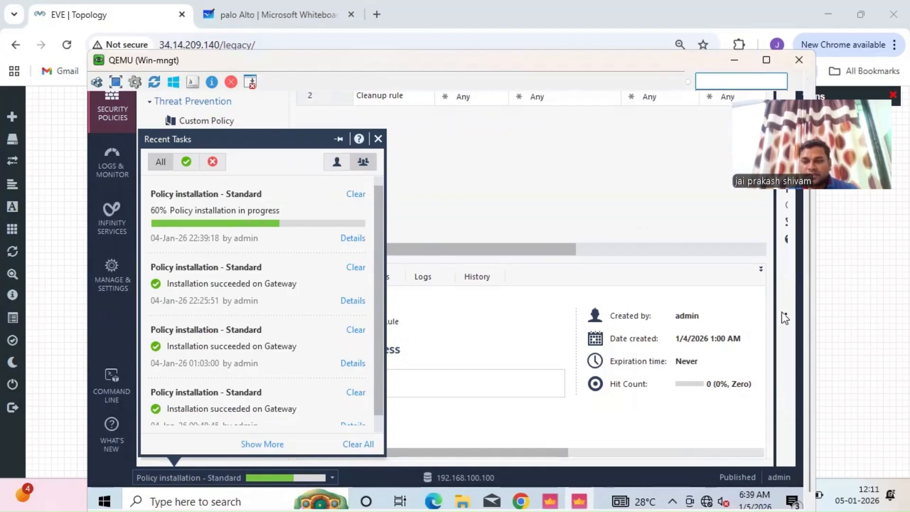
left_click_drag(812, 334, 815, 371)
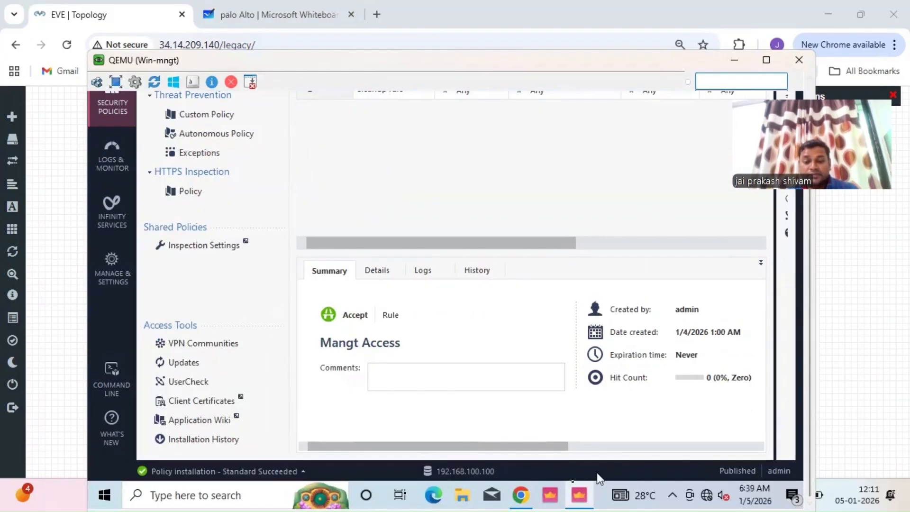
left_click(522, 502)
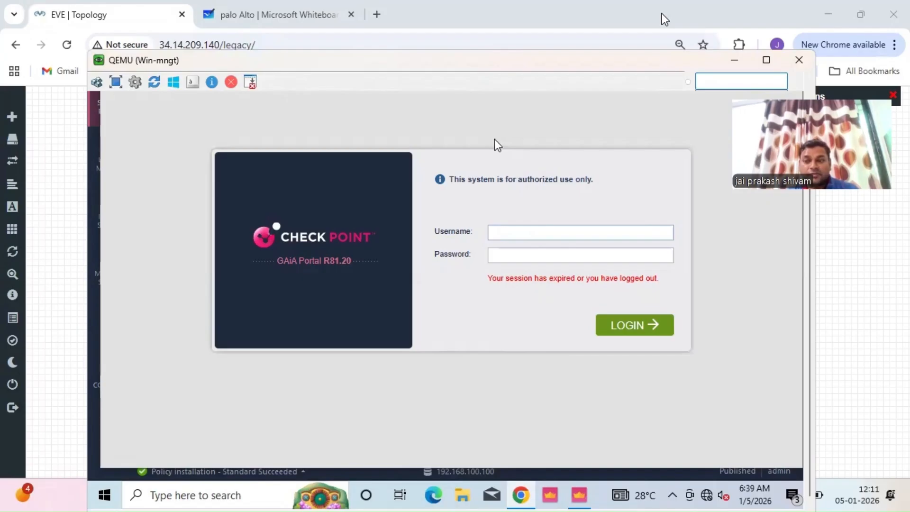
- Sign in to the gateway's Gaia Portal as admin with the account password
left_click_drag(813, 250, 812, 199)
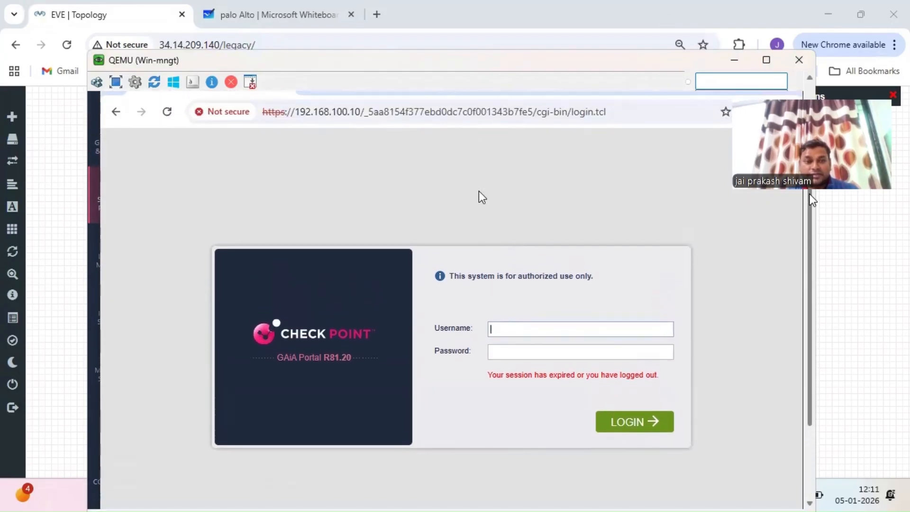
type("admin")
key("Tab")
type("********")
key("Return")
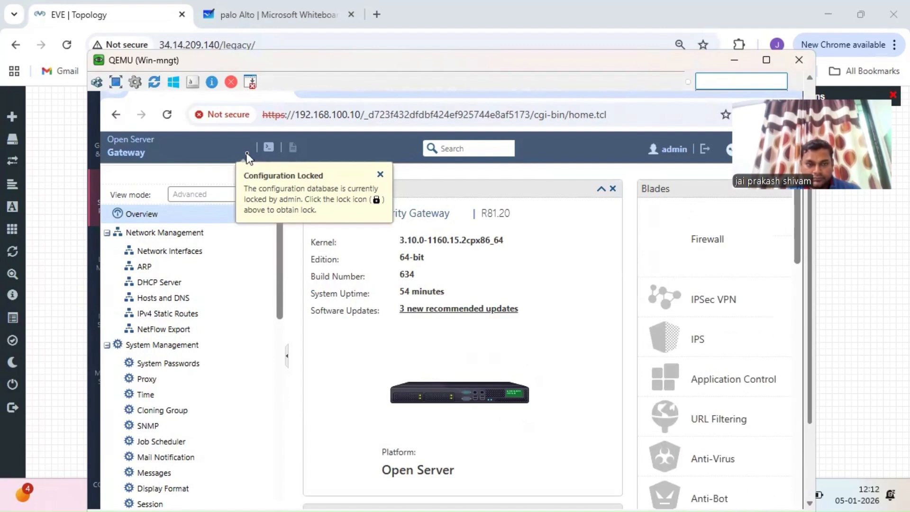
- Override the configuration lock to reach the R81.20 System Overview page
left_click(380, 175)
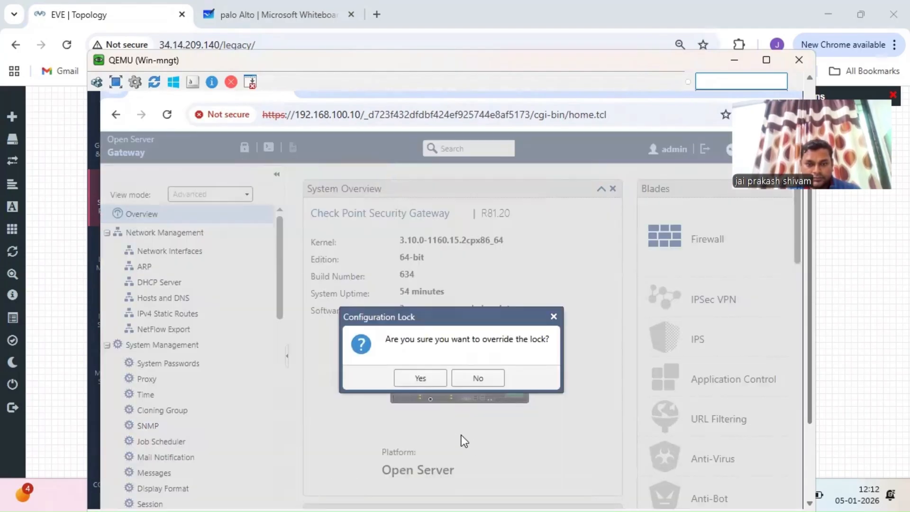
left_click(421, 379)
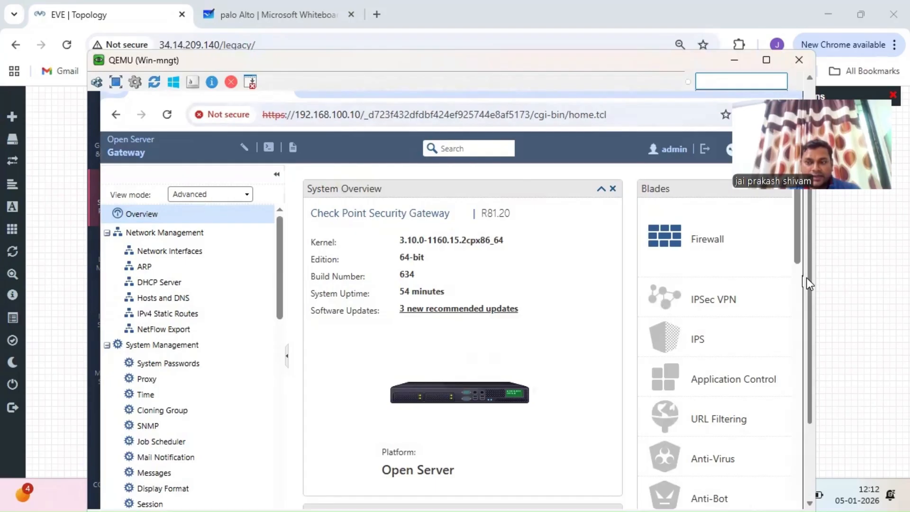
left_click_drag(807, 278, 807, 252)
- Log in as admin to the management server portal at 192.168.100.100 in the second tab
left_click(367, 116)
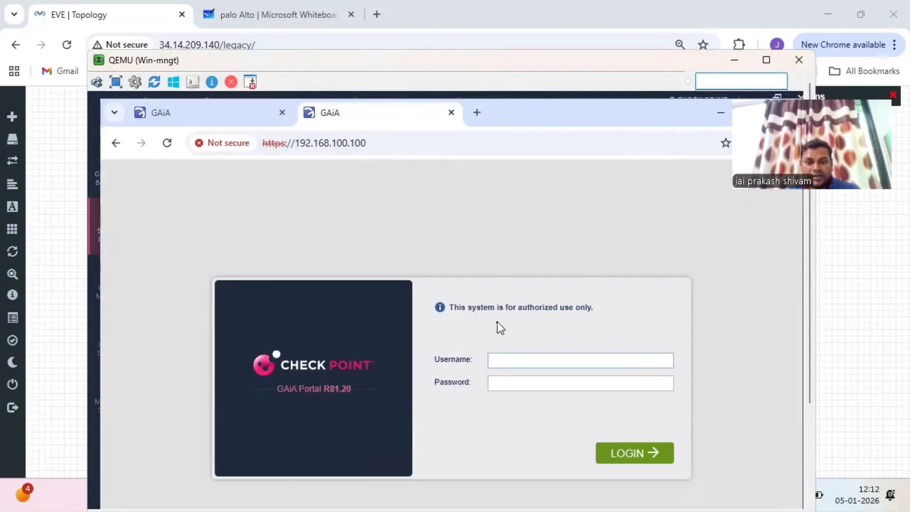
type("admin")
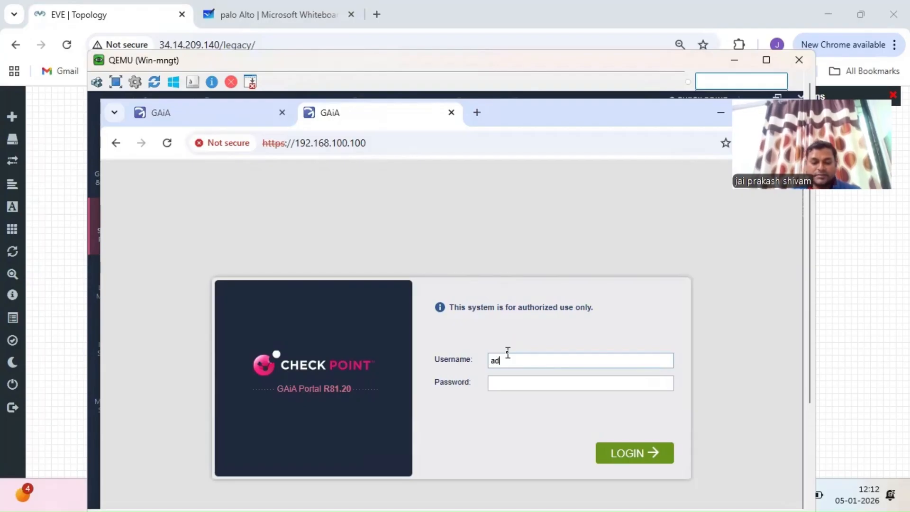
key("Tab")
type("*******")
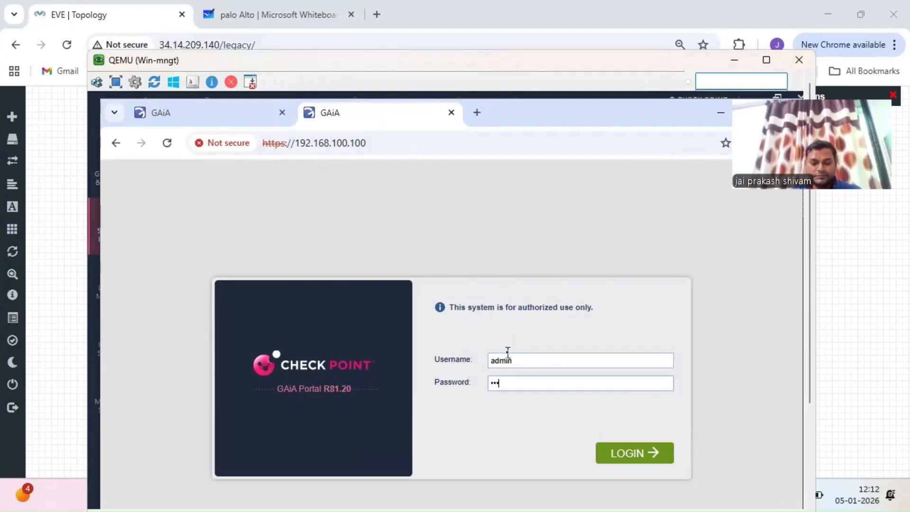
type("*")
key("Return")
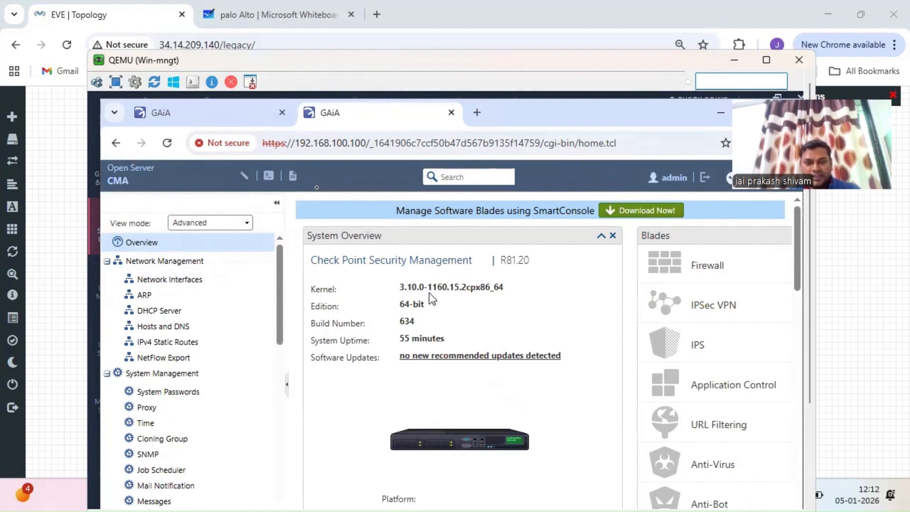
- On the gateway tab, open Network Interfaces and save eth0's settings unchanged
left_click(225, 113)
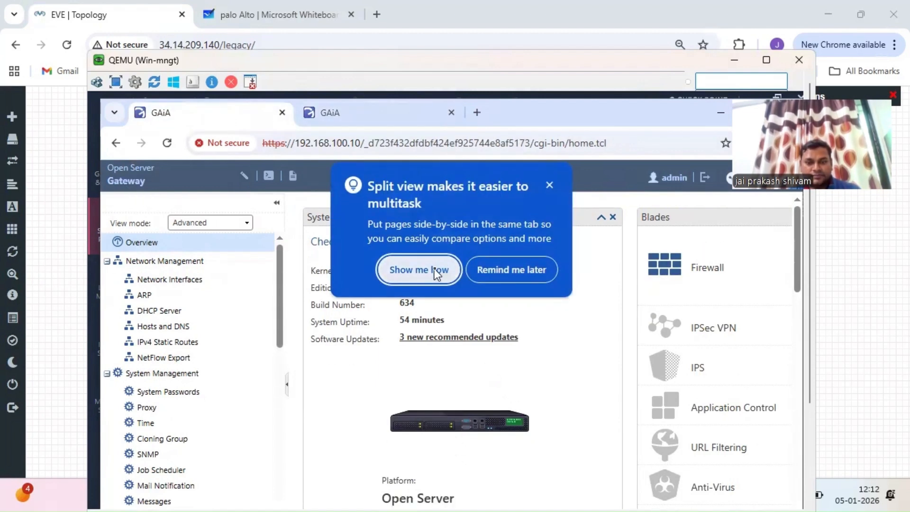
left_click(508, 271)
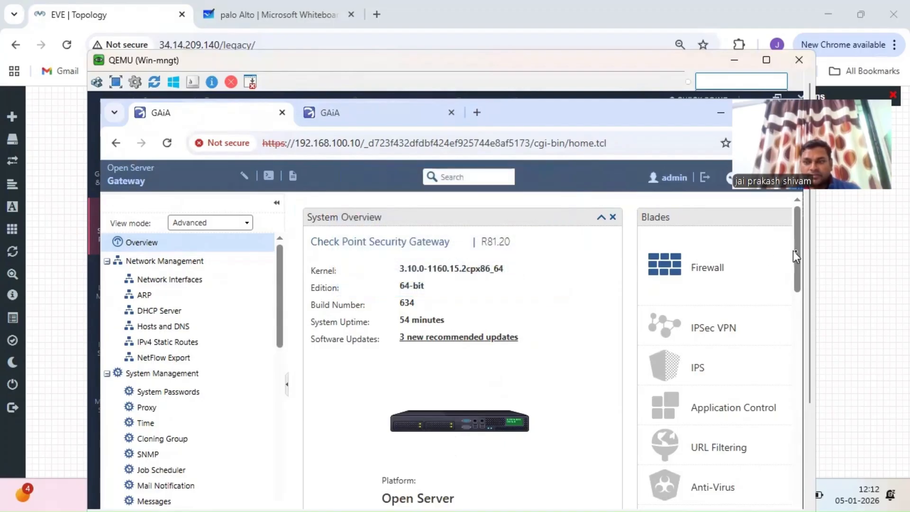
left_click(171, 281)
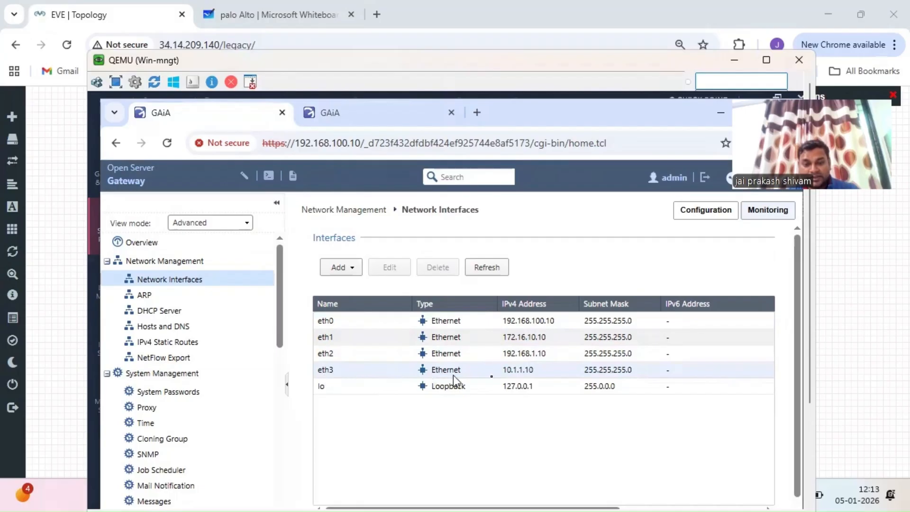
double_click(345, 326)
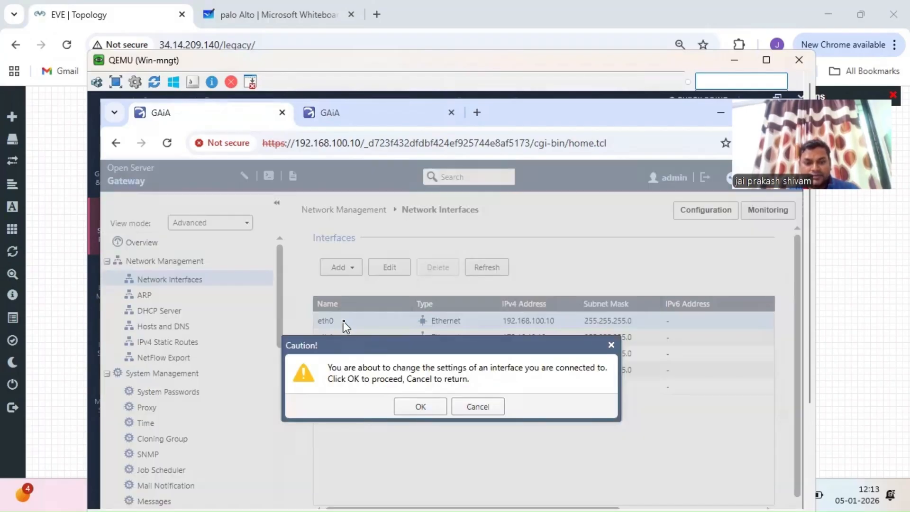
left_click(426, 406)
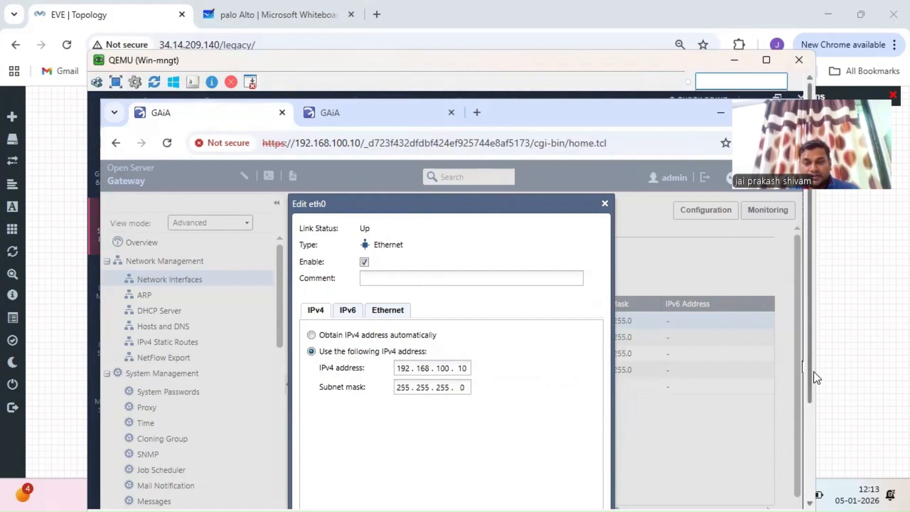
left_click_drag(815, 372, 817, 441)
left_click(523, 455)
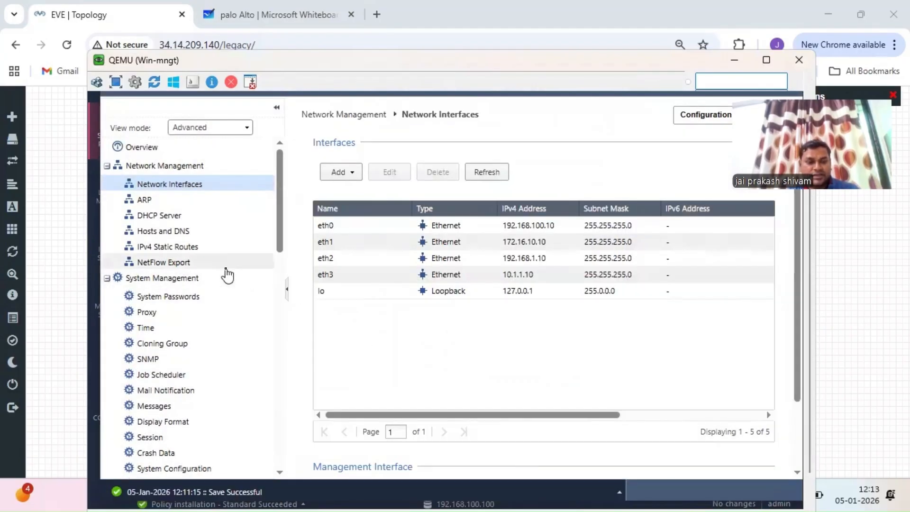
- Review IPv4 Static Routes (Default via 172.16.10.1), cancelling a new route by gateway IP address
left_click(177, 249)
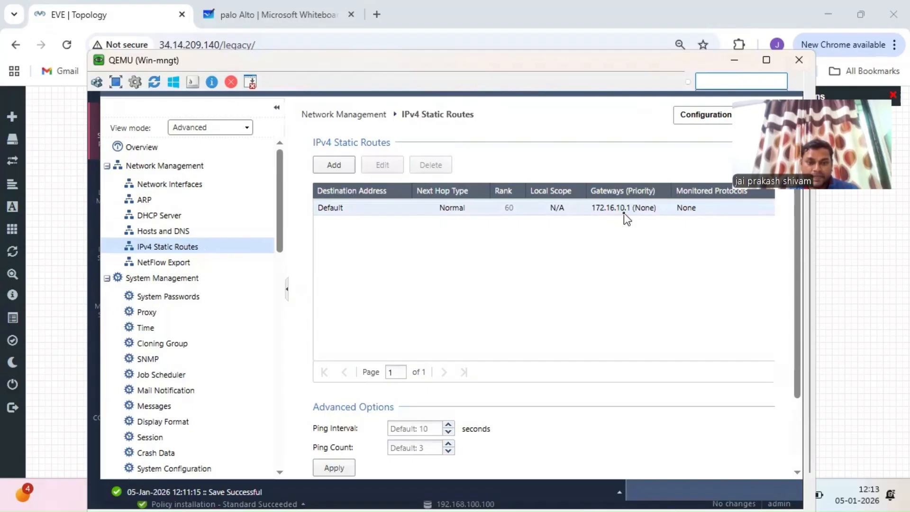
left_click(334, 166)
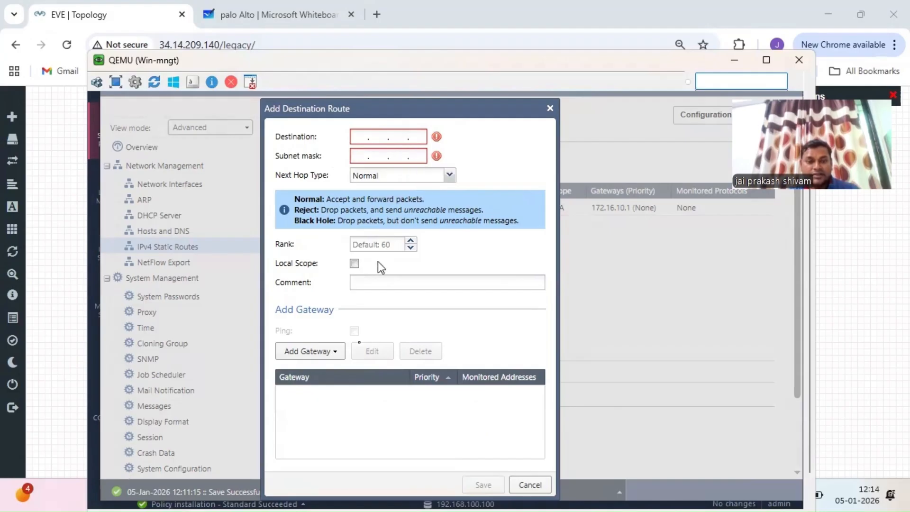
left_click(319, 355)
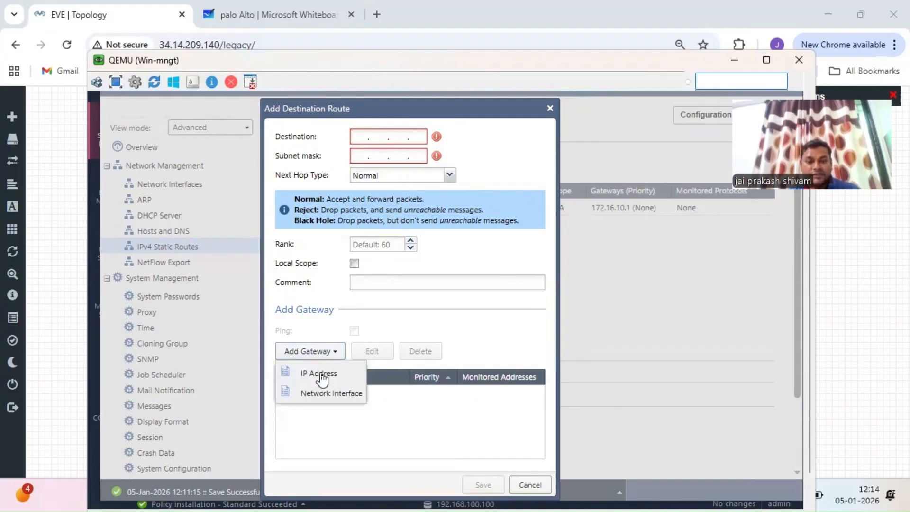
left_click(324, 375)
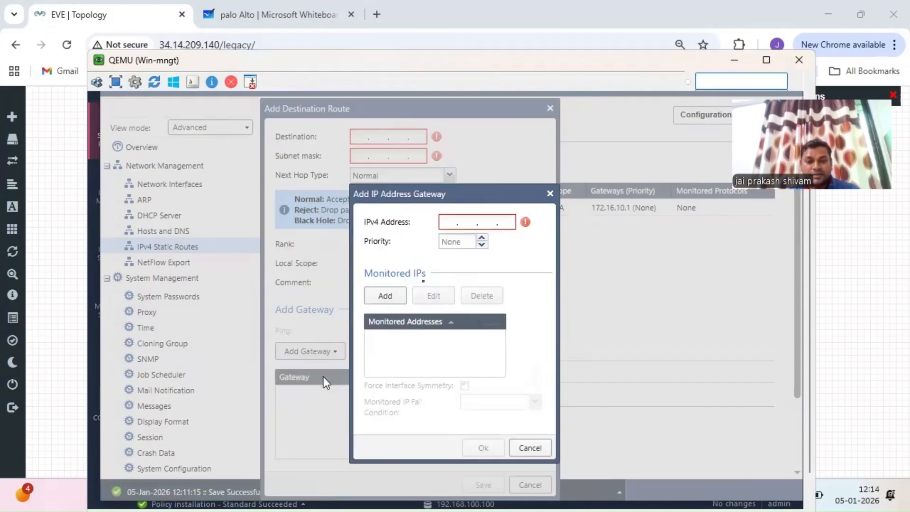
left_click(530, 447)
left_click(533, 484)
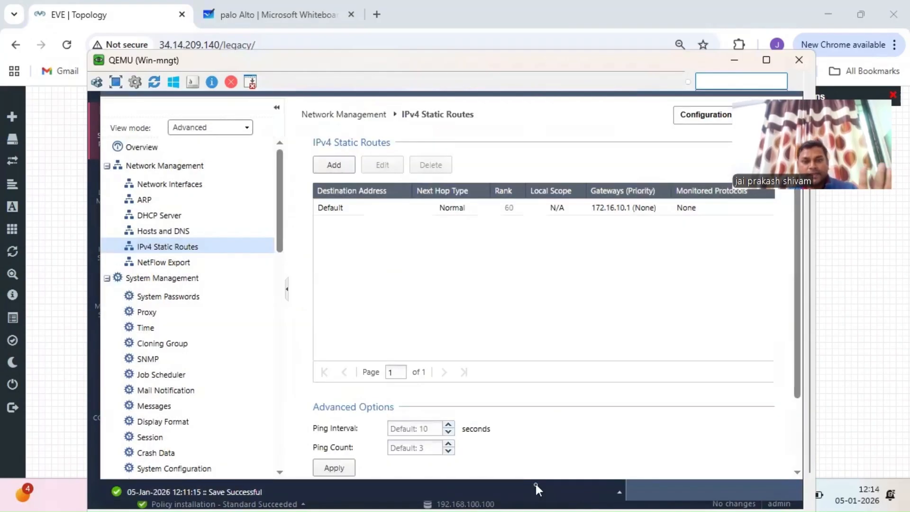
- Review the gateway's ARP page in Gaia Portal, scrolling through the Proxy ARP entries
left_click(158, 202)
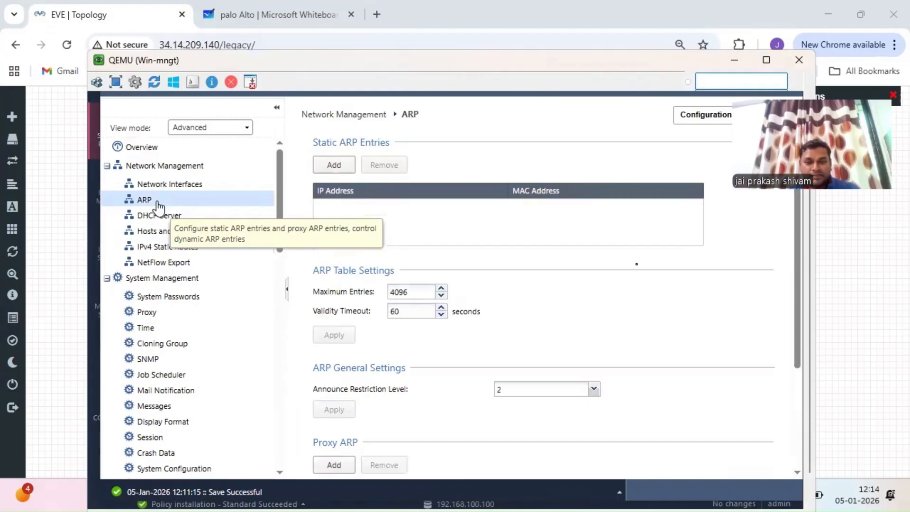
left_click_drag(797, 311, 801, 424)
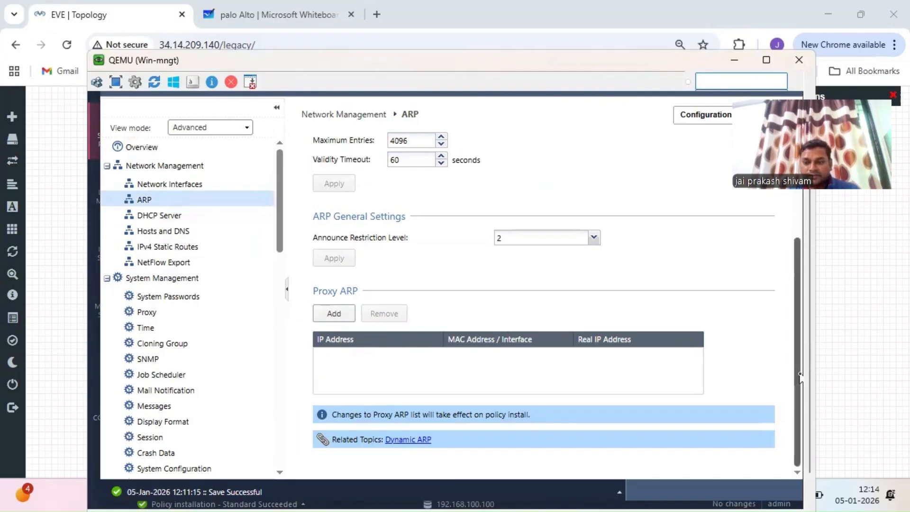
left_click_drag(799, 377, 793, 270)
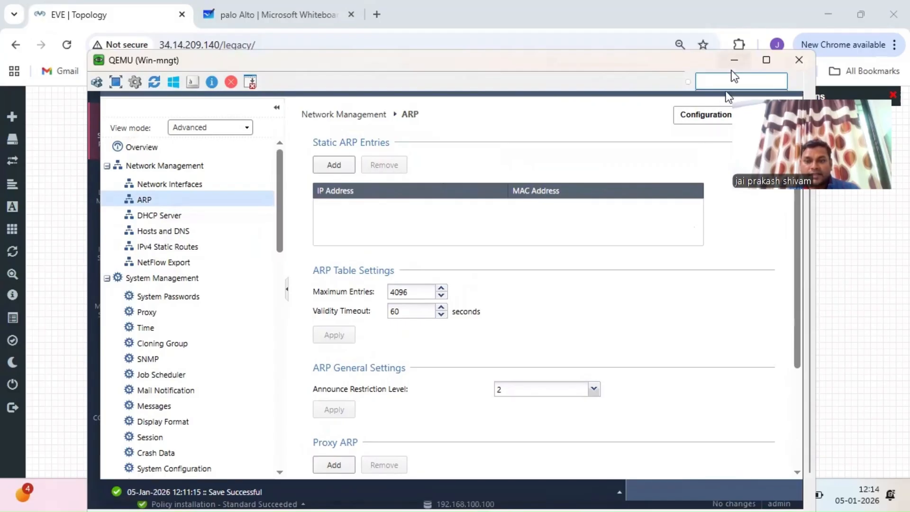
scroll(815, 425, "down", 1)
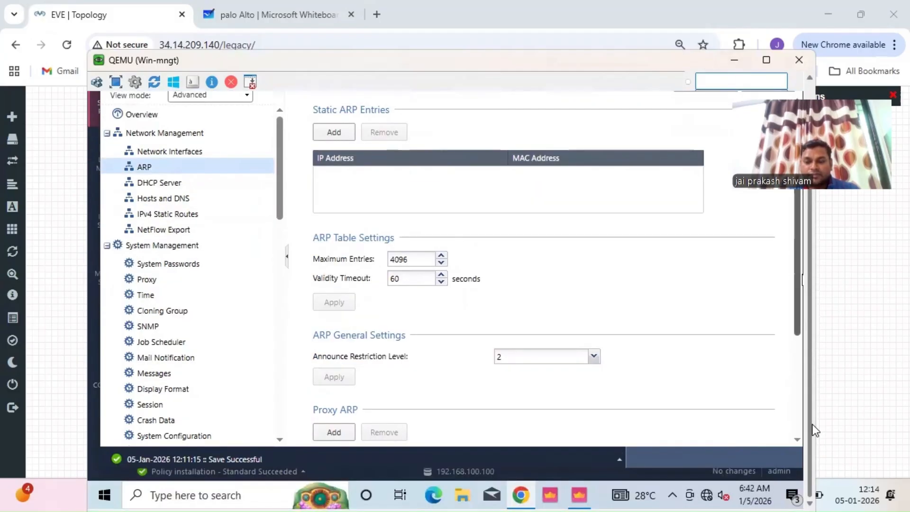
- Return to SmartConsole's Access Control policy showing the Mangt Access and Cleanup rules
left_click(582, 493)
scroll(815, 285, "up", 3)
scroll(815, 286, "up", 1)
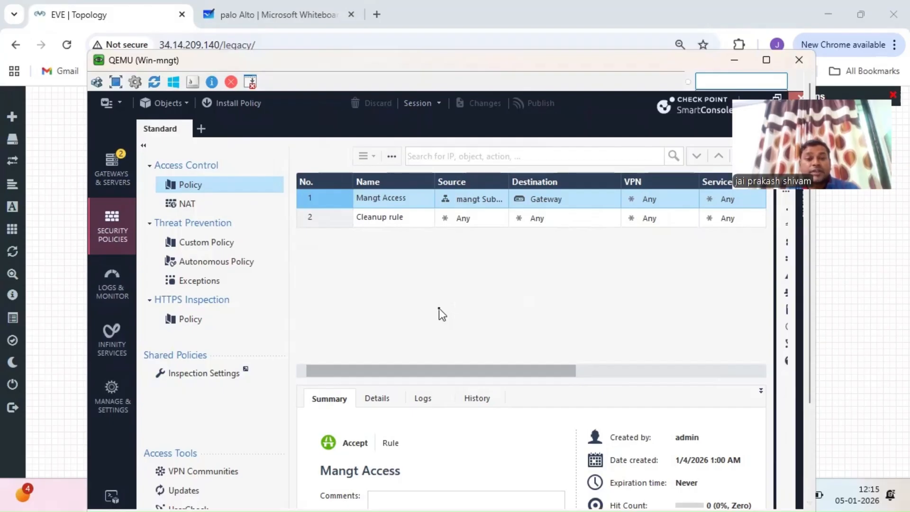
- Bring up the context menu of rule 1, Mangt Access, in the Access Control table
right_click(322, 201)
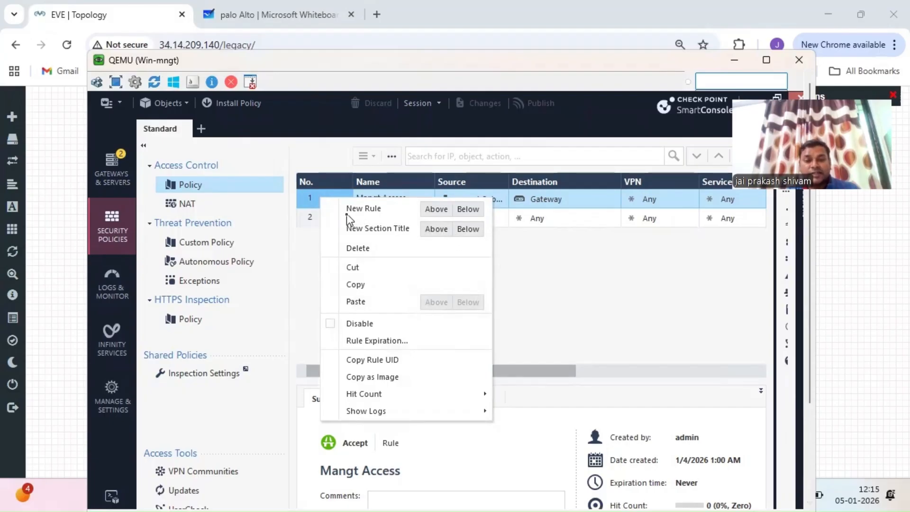
left_click(311, 268)
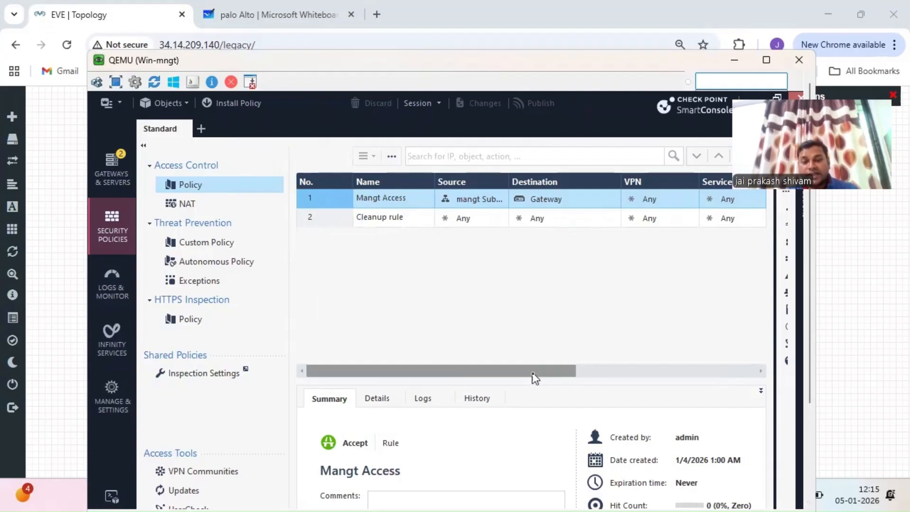
mouse_move(528, 373)
left_mouse_down()
mouse_move(694, 360)
mouse_move(534, 361)
left_mouse_up()
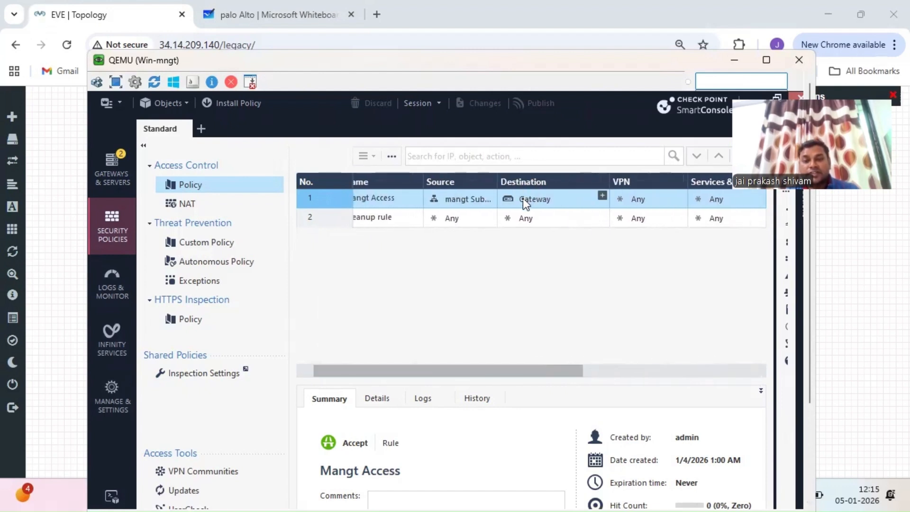
mouse_move(461, 205)
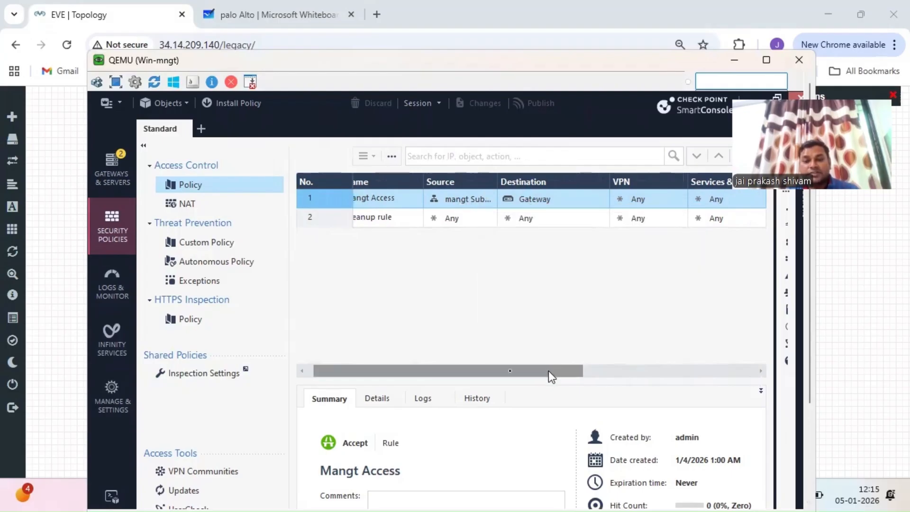
left_click_drag(548, 371, 405, 368)
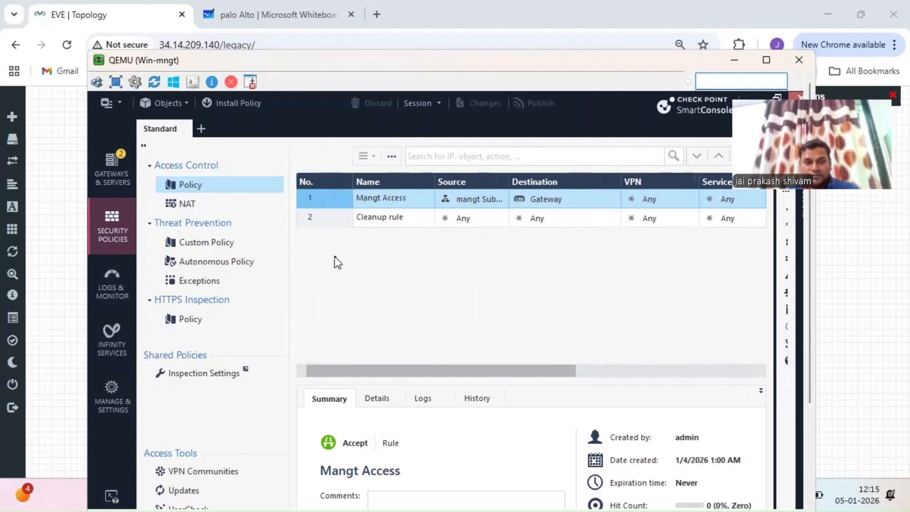
right_click(329, 203)
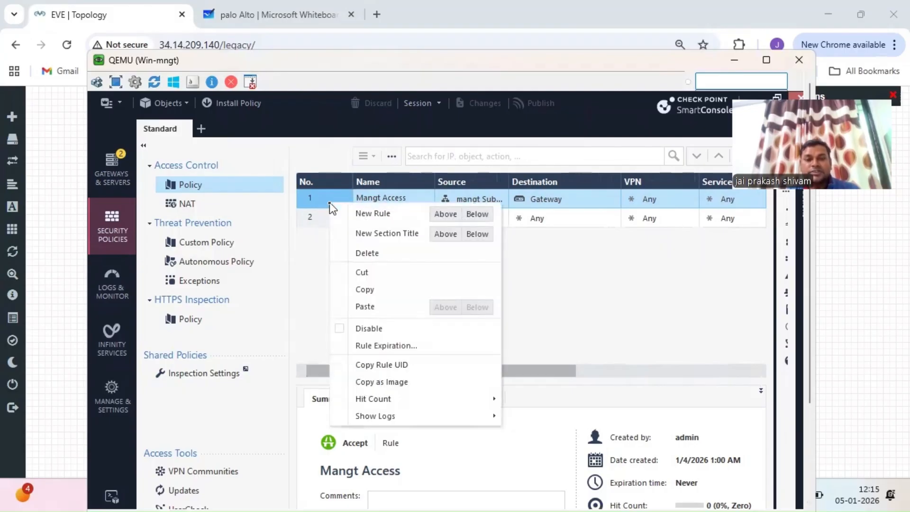
- Add rule 2 'lan to internet access' below Mangt Access with source Lan PC -192.168.1.5
left_click(476, 215)
double_click(393, 219)
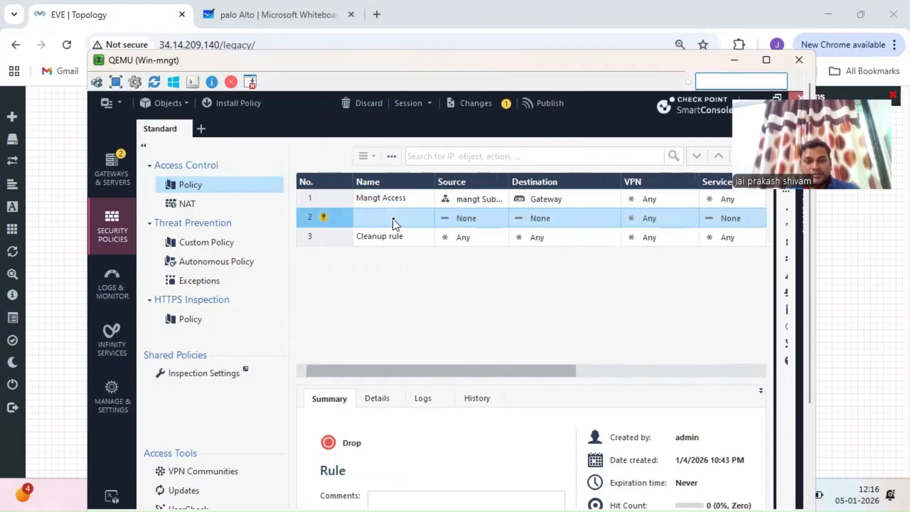
type("lan to")
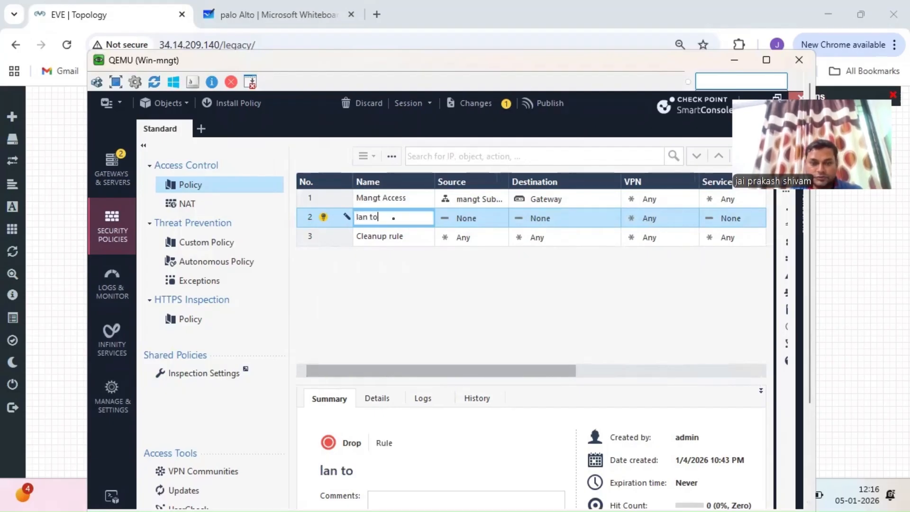
type(" internet acce")
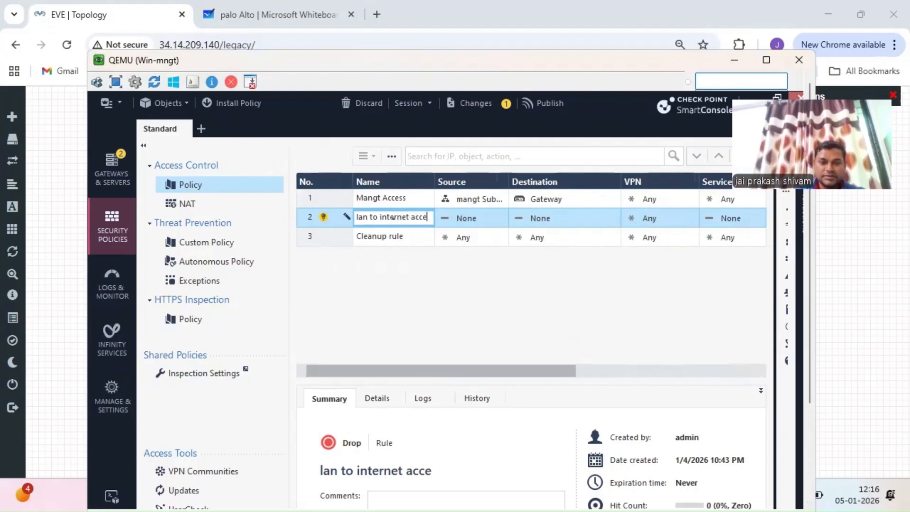
type("ss")
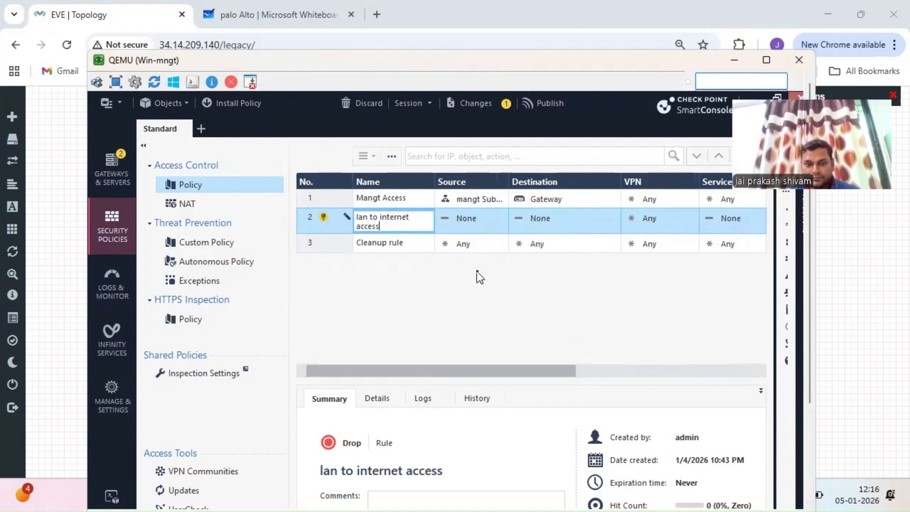
left_click(501, 213)
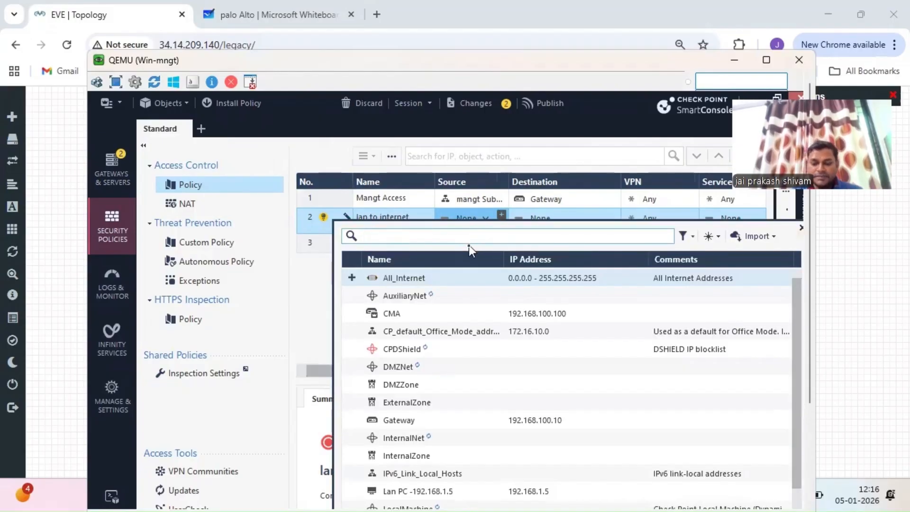
type("pc")
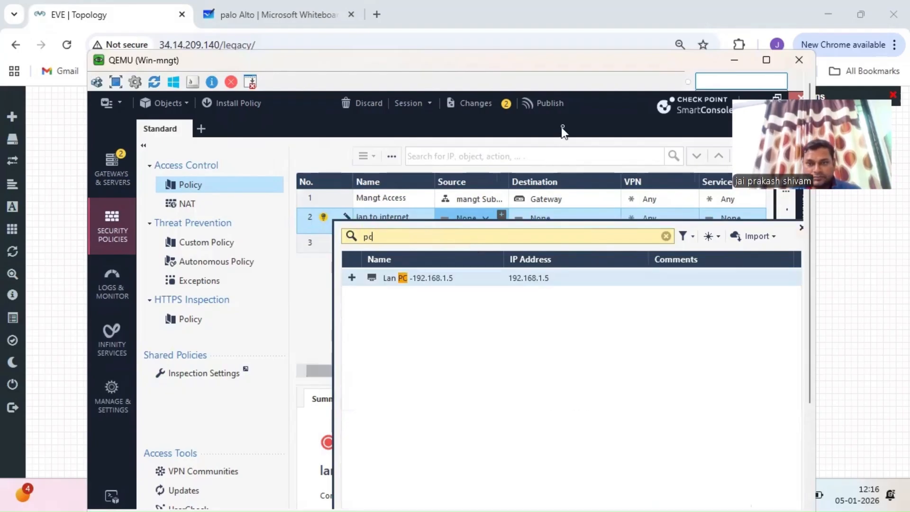
left_click(353, 279)
left_click(308, 298)
- Set rule 2's destination to All_Internet
mouse_move(620, 233)
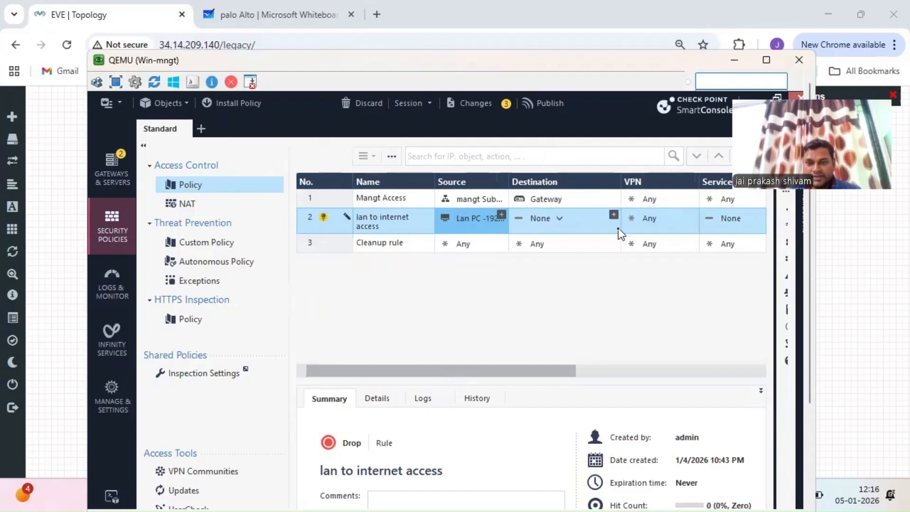
left_click(611, 216)
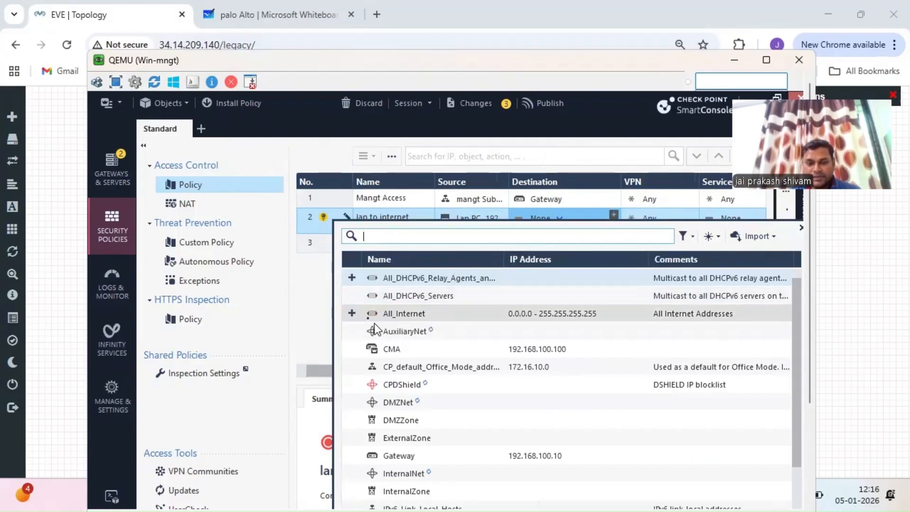
left_click(352, 314)
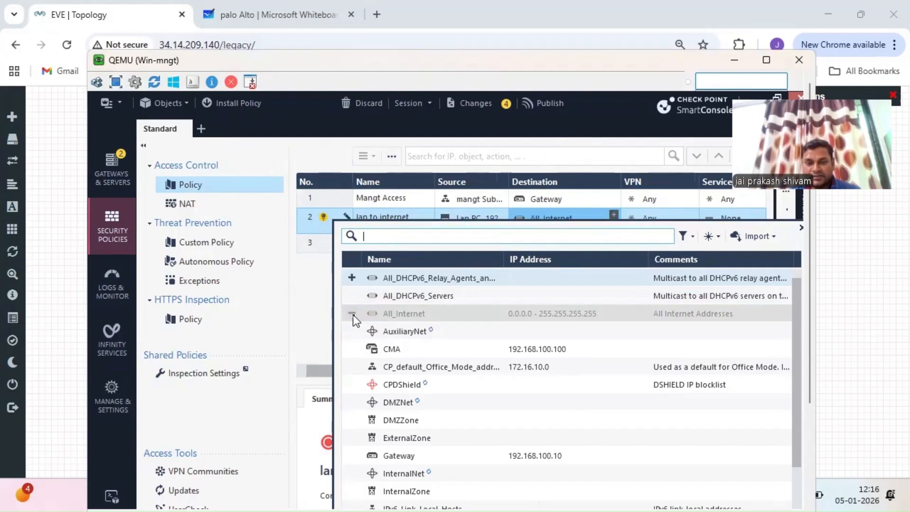
left_click(315, 314)
left_click_drag(493, 373, 599, 370)
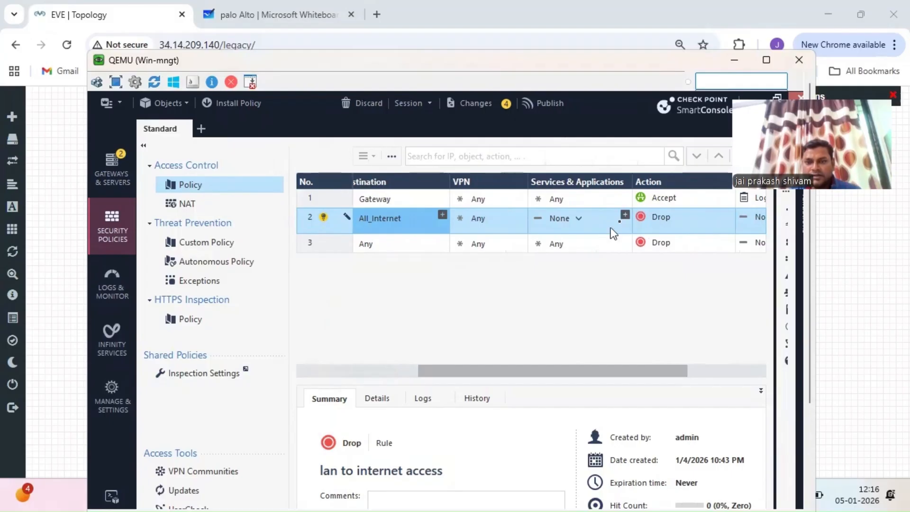
- Set rule 2's services to Any, action to Accept and track to Log
left_click(625, 216)
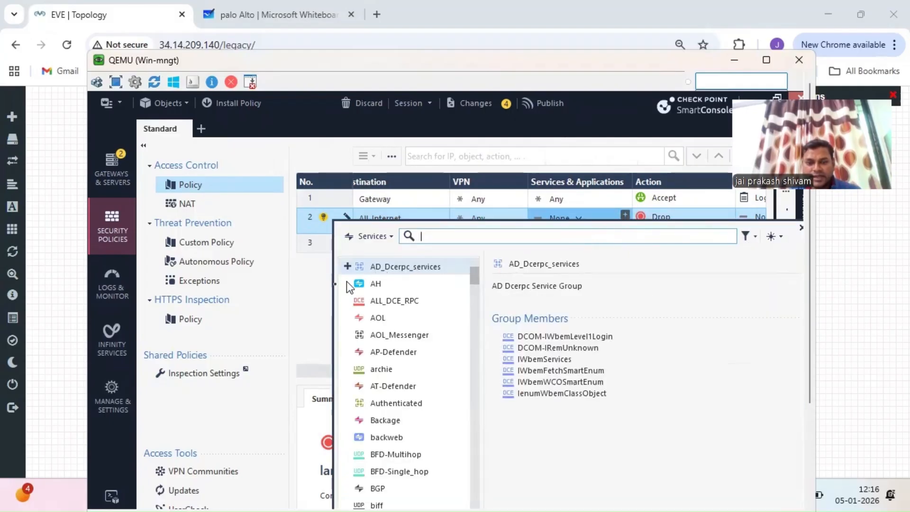
left_click(319, 285)
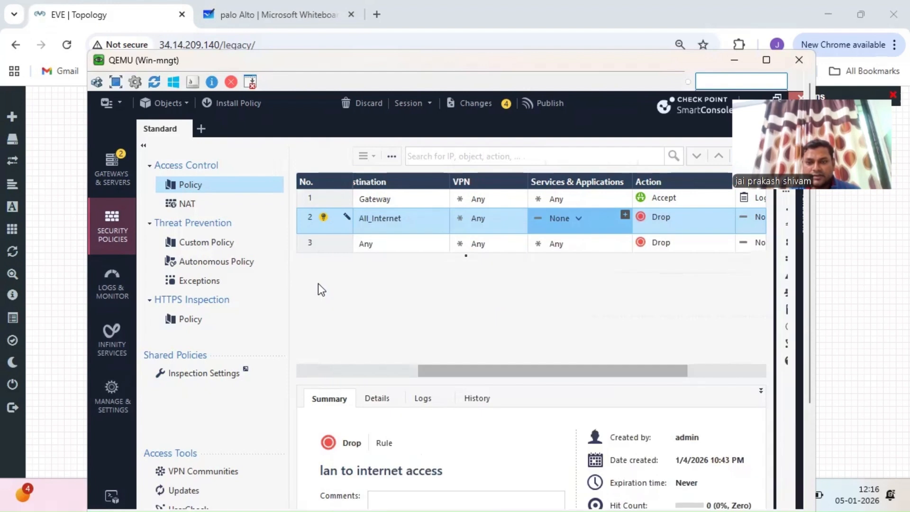
left_click(579, 219)
left_click(621, 235)
left_click(621, 240)
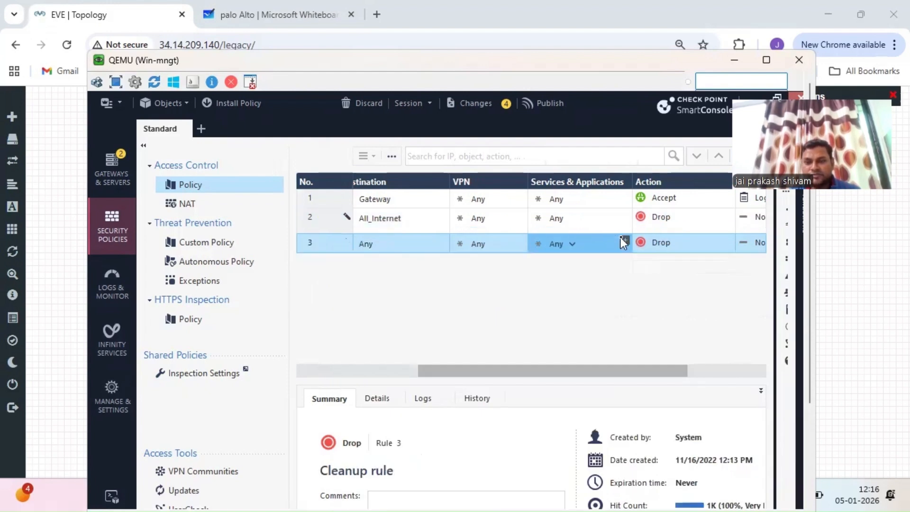
left_click(730, 216)
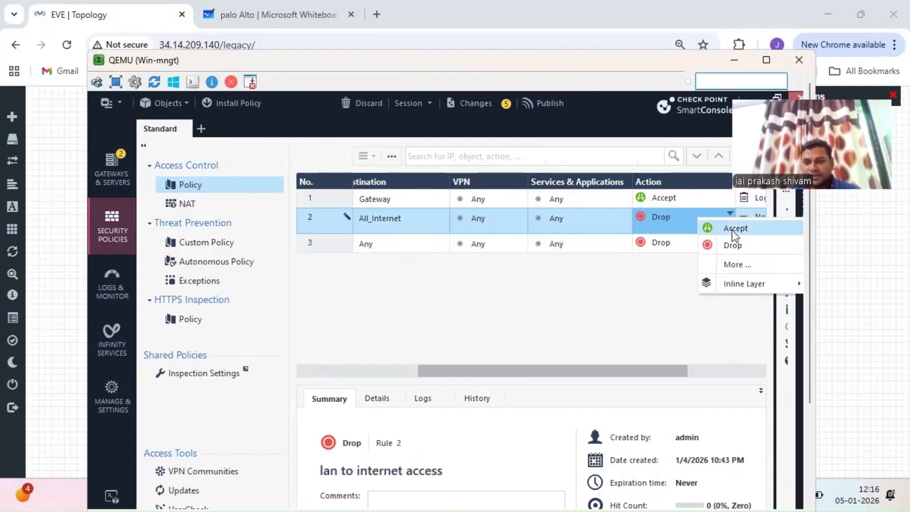
left_click(733, 229)
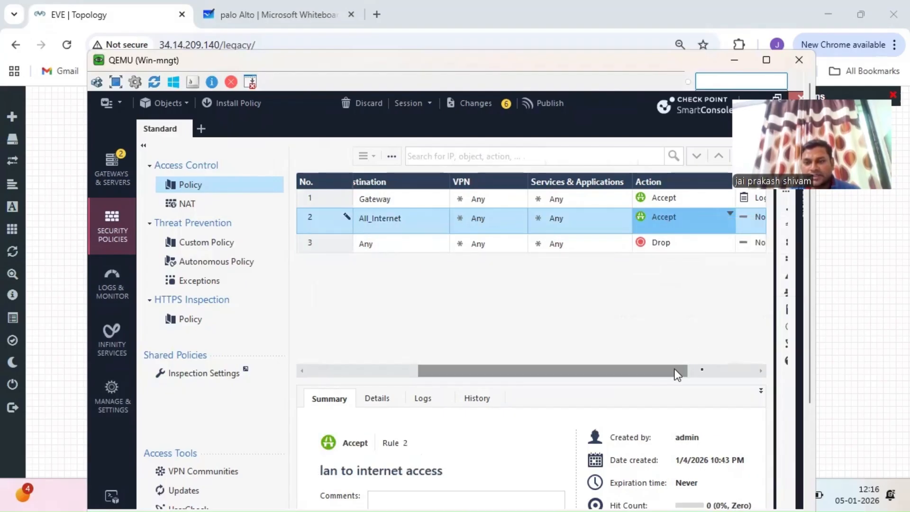
left_click_drag(661, 369, 755, 366)
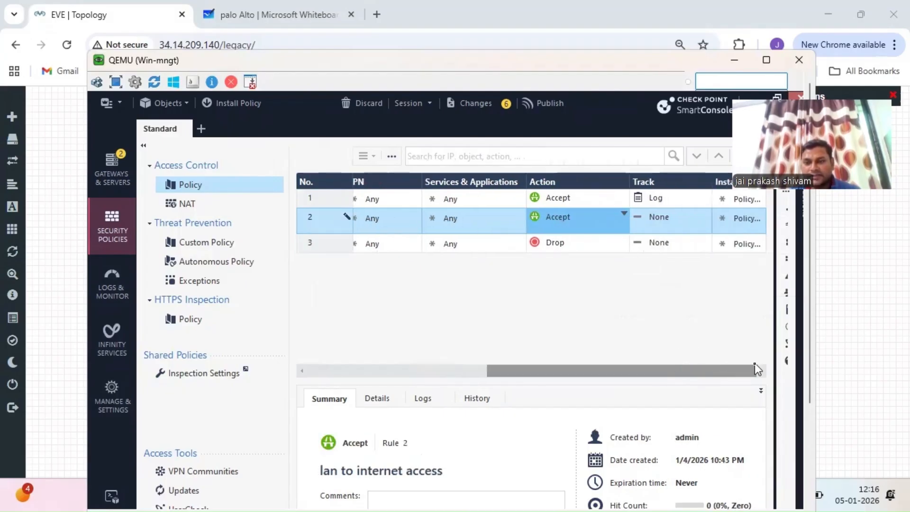
left_click(705, 215)
left_click(730, 245)
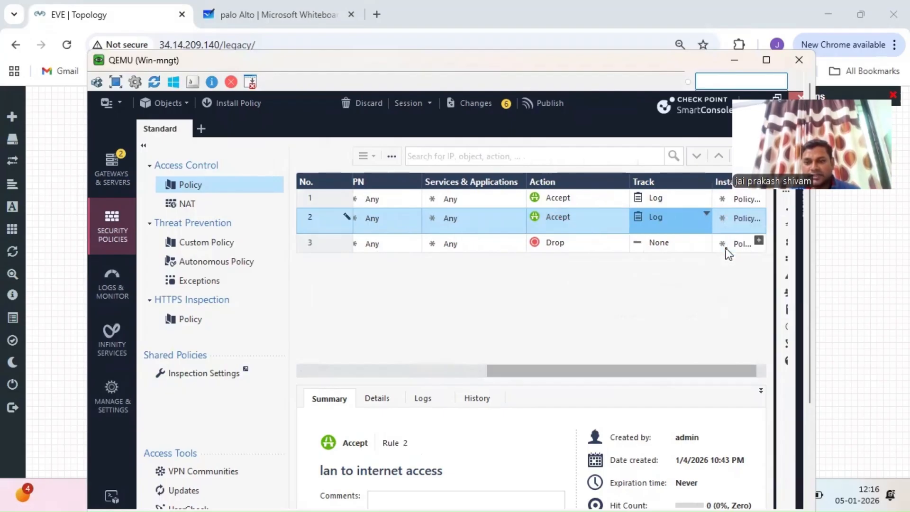
- Publish the new rule, then view the NAT policy with its two automatic Network Hide NAT rules
left_click(548, 110)
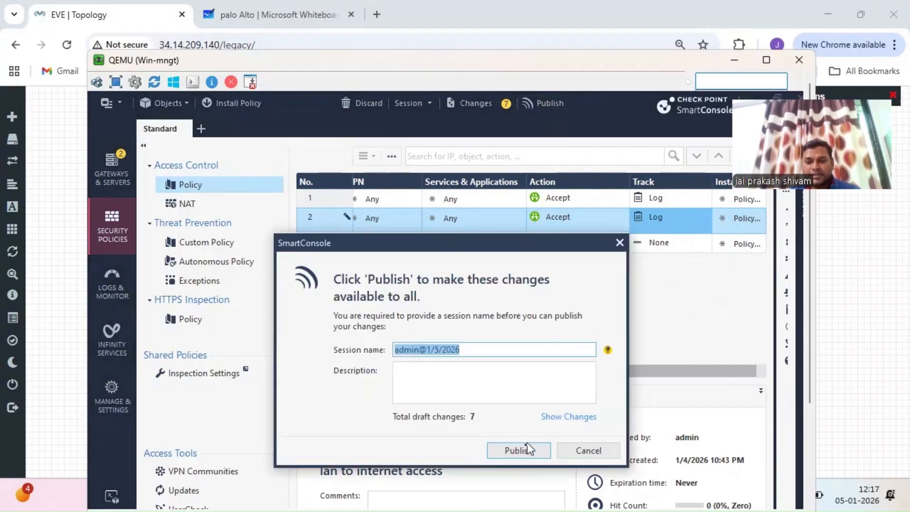
left_click(520, 451)
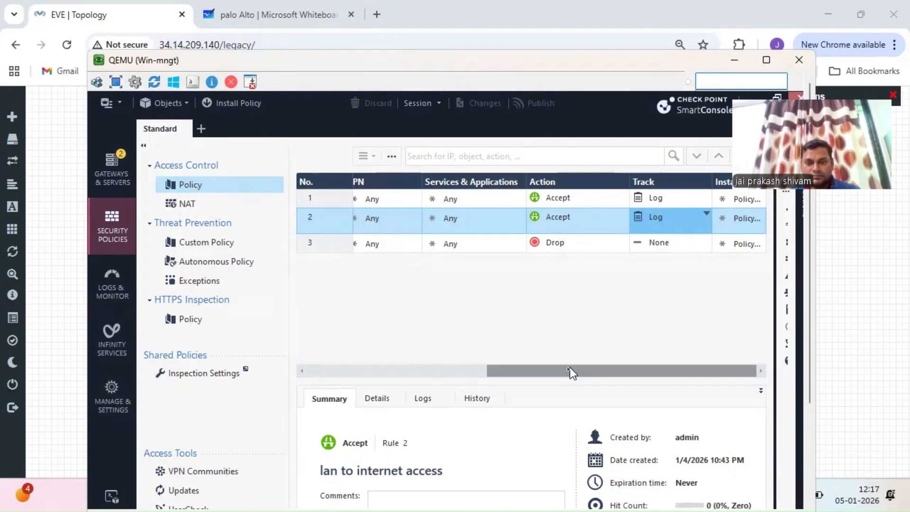
left_click_drag(564, 371, 367, 366)
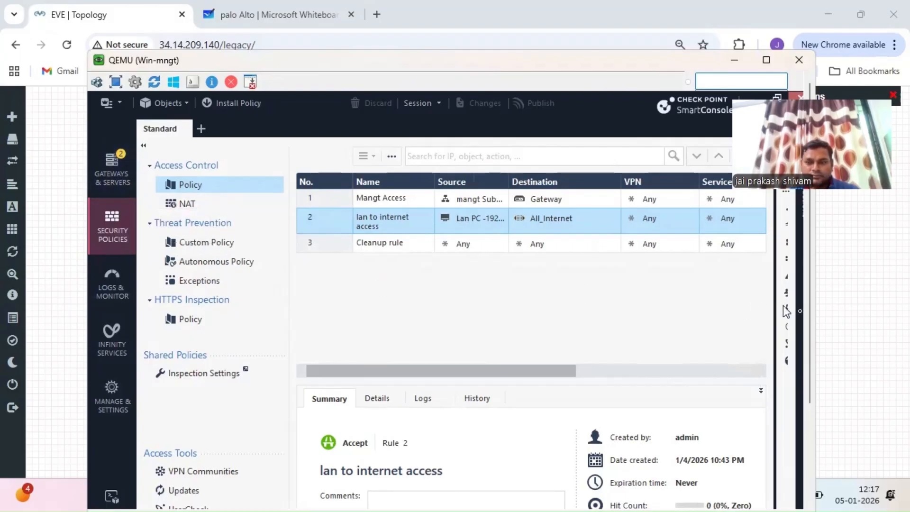
mouse_move(811, 329)
left_mouse_down()
mouse_move(813, 359)
mouse_move(810, 321)
left_mouse_up()
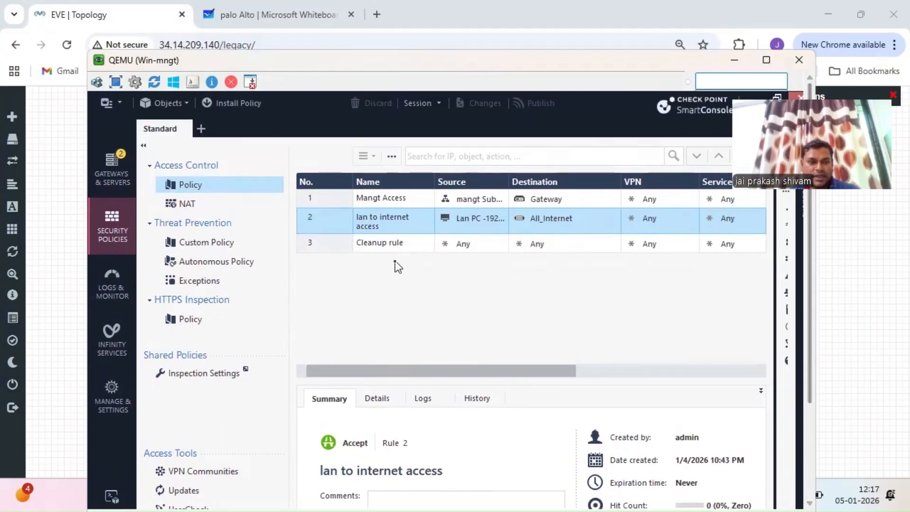
left_click(174, 208)
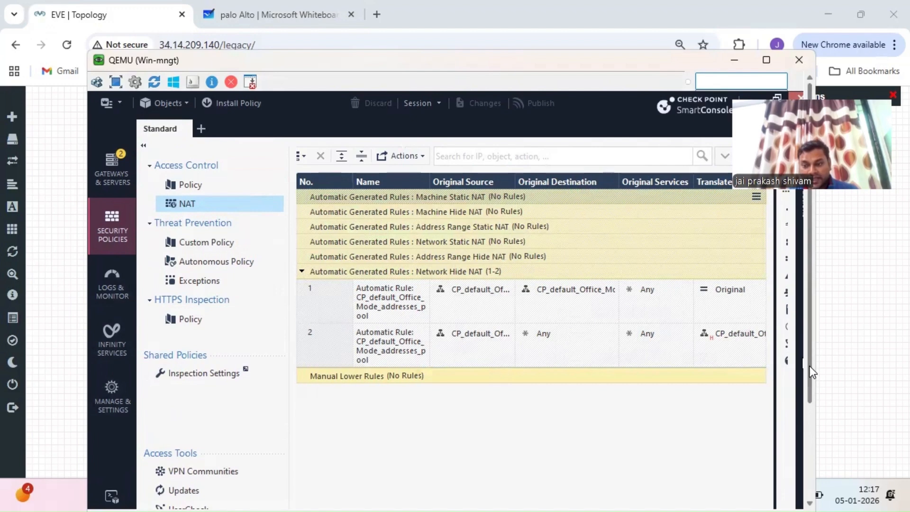
mouse_move(811, 369)
left_mouse_down()
mouse_move(817, 434)
mouse_move(809, 353)
left_mouse_up()
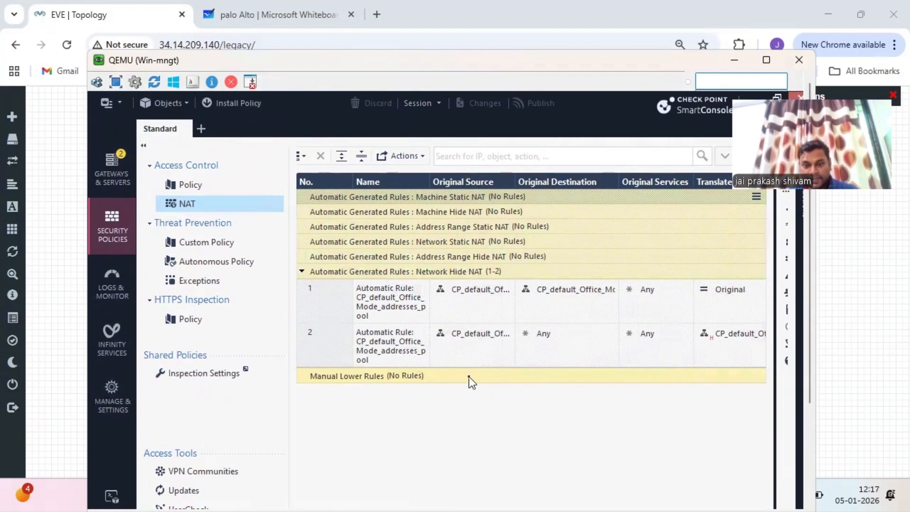
- Install the Standard policy on the Gateway from the access rules, then go back to NAT
left_click(204, 187)
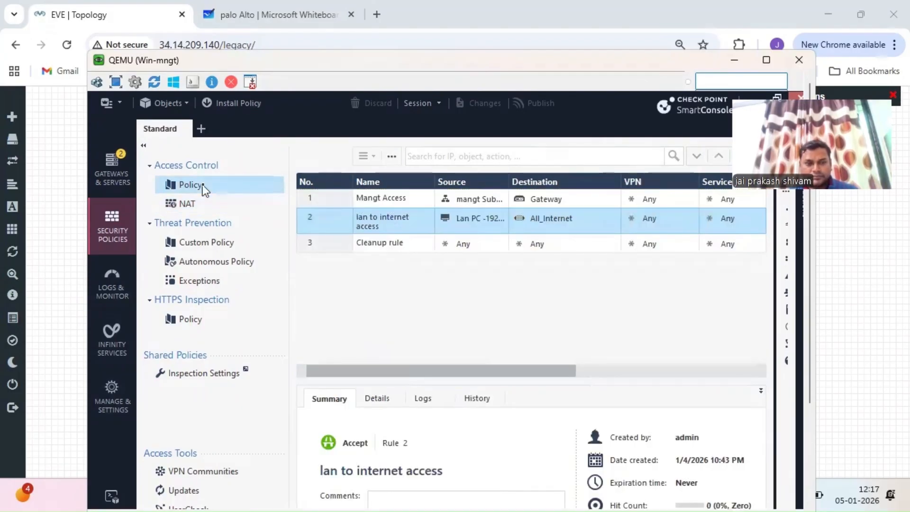
left_click(255, 105)
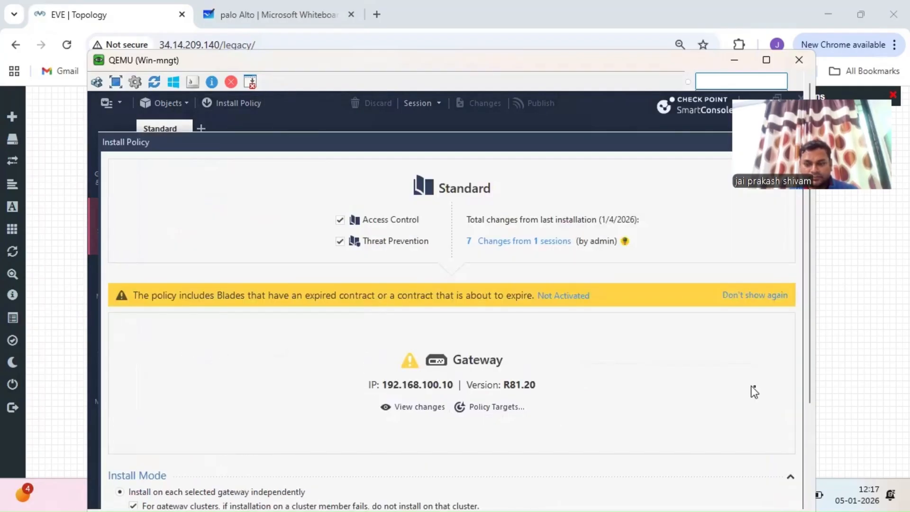
left_click_drag(810, 387, 811, 476)
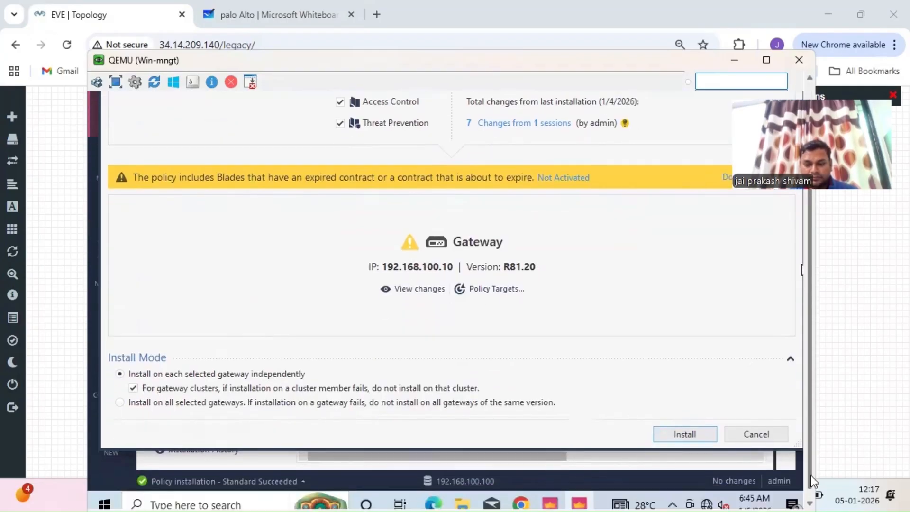
left_click(683, 438)
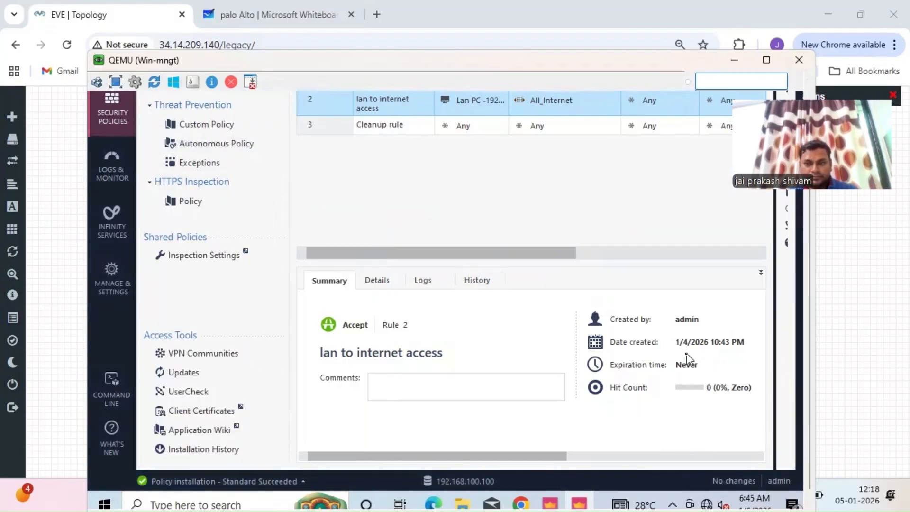
left_click_drag(816, 363, 814, 259)
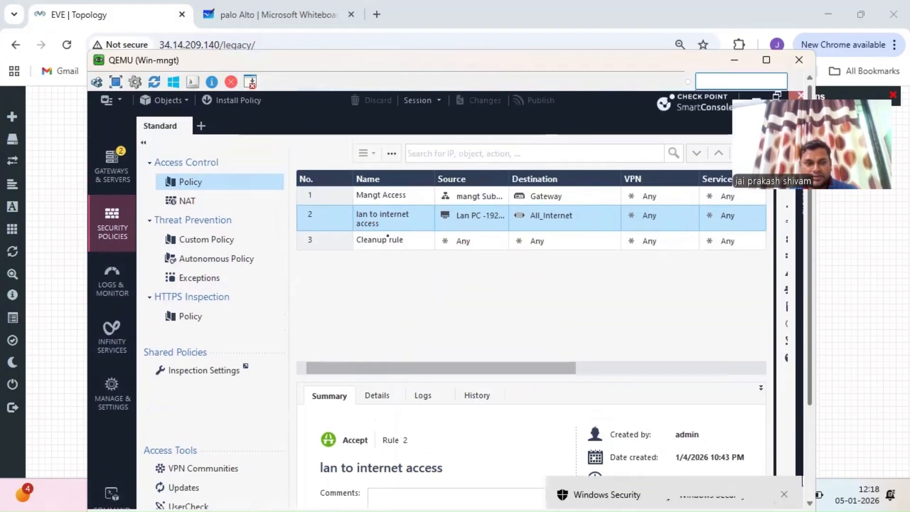
left_click(215, 205)
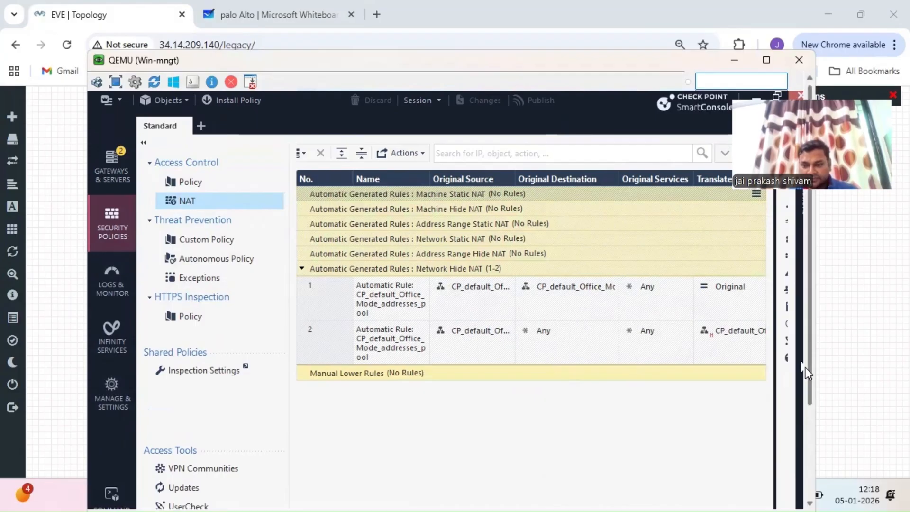
- Widen the window, search the Objects pane for 'lan' and open Lan PC -192.168.1.5
scroll(813, 379, "up", 1)
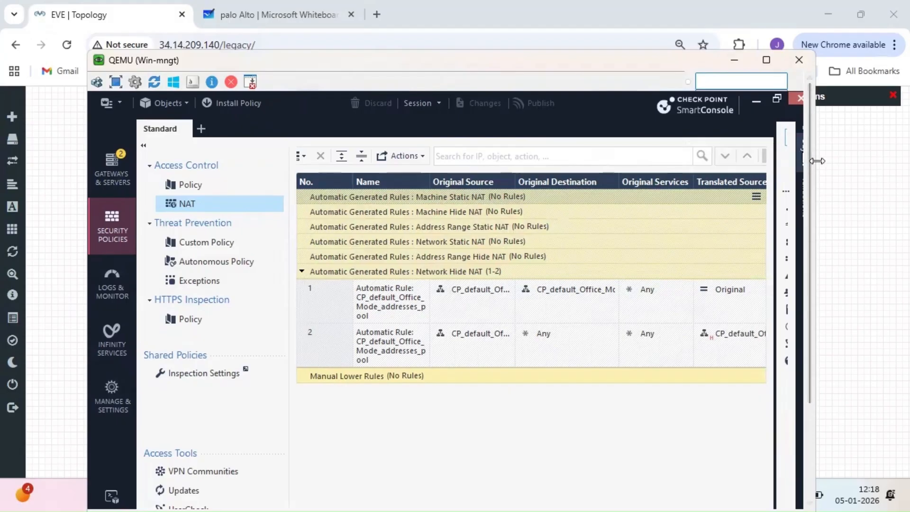
left_click_drag(817, 161, 890, 161)
left_click(805, 127)
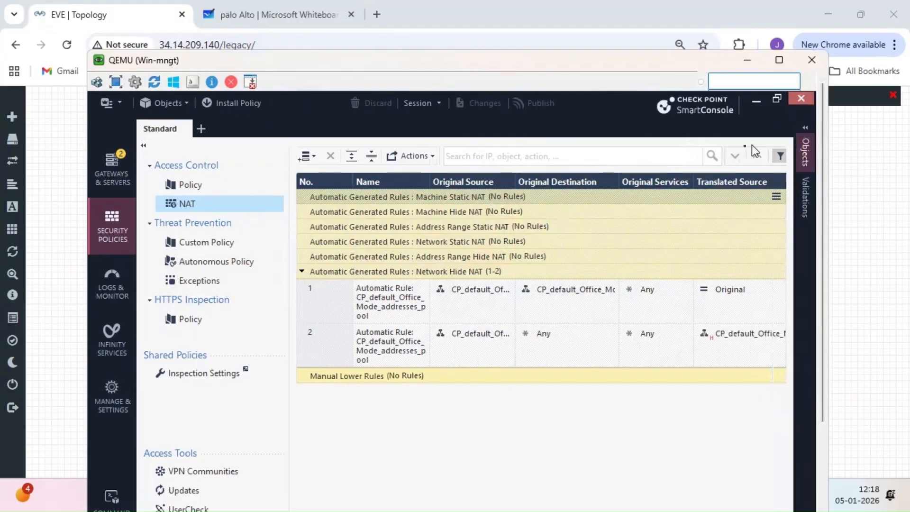
left_click(806, 139)
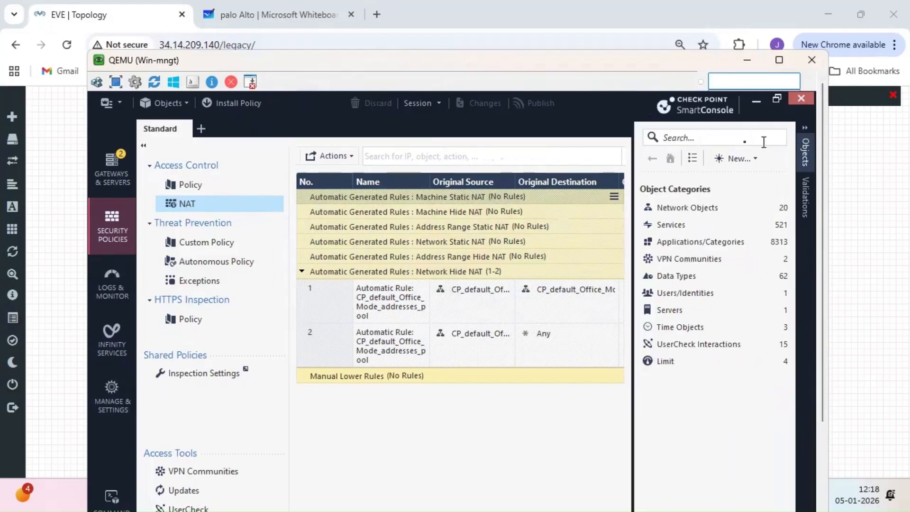
type("lan")
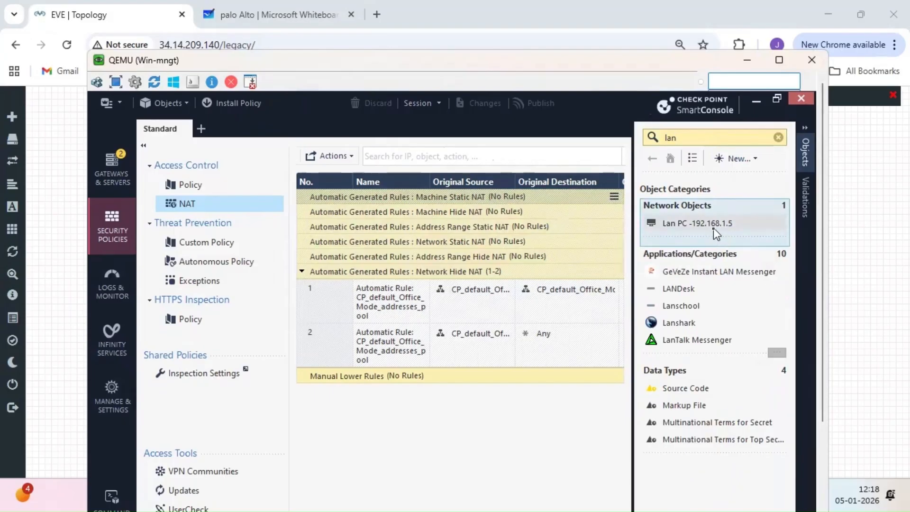
left_click(714, 228)
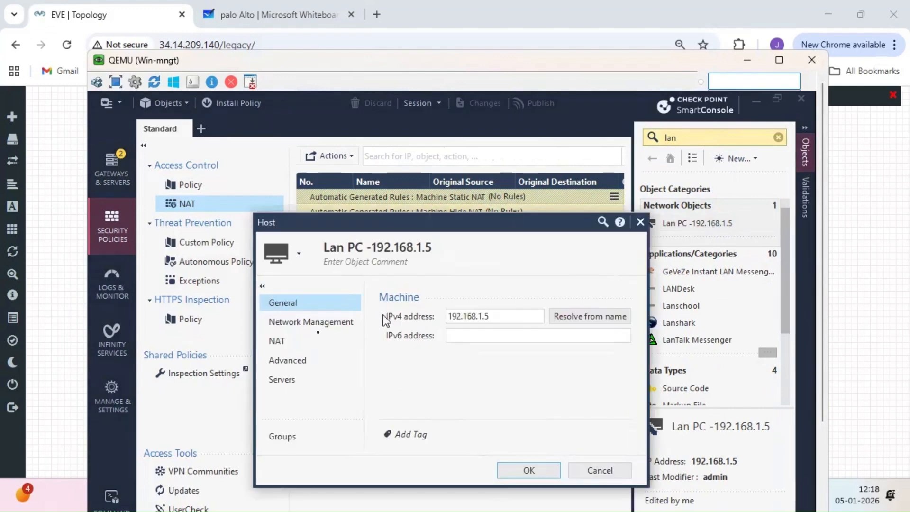
- Enable automatic Hide NAT on Lan PC -192.168.1.5, hiding behind the gateway, and save
left_click(299, 345)
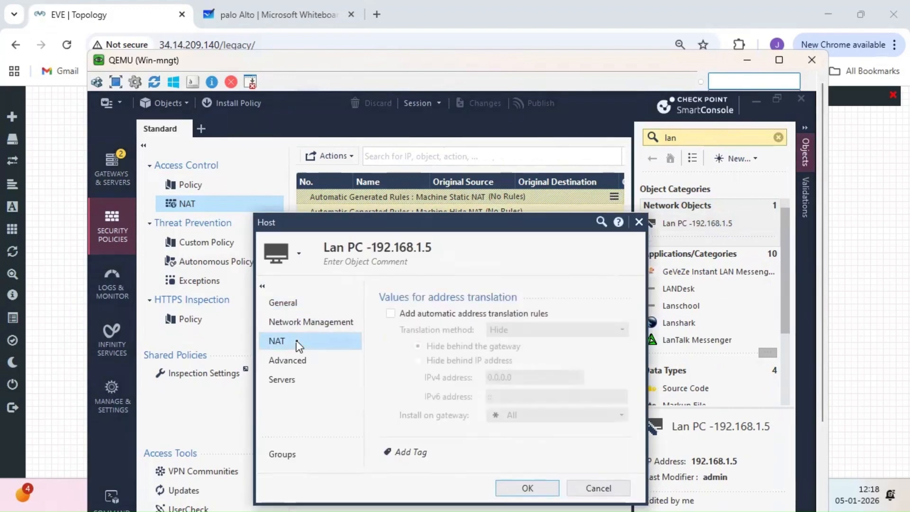
left_click(391, 314)
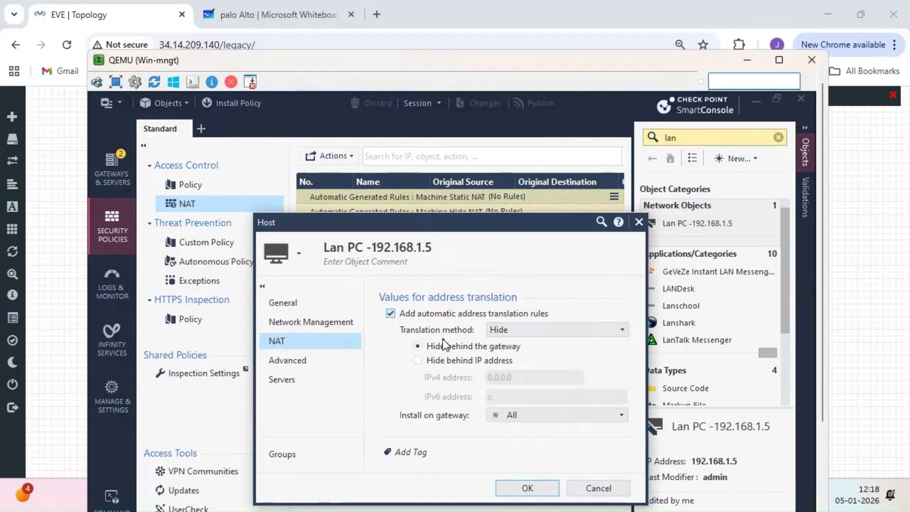
left_click(621, 330)
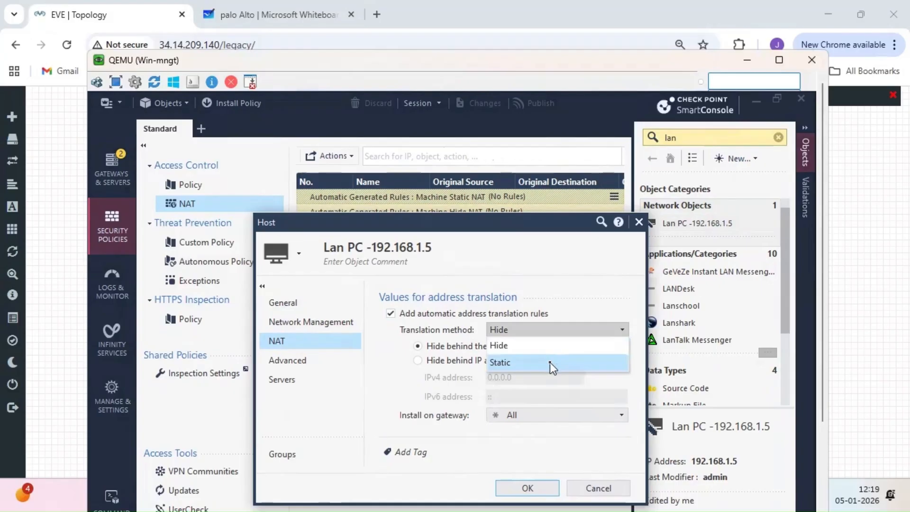
left_click(531, 345)
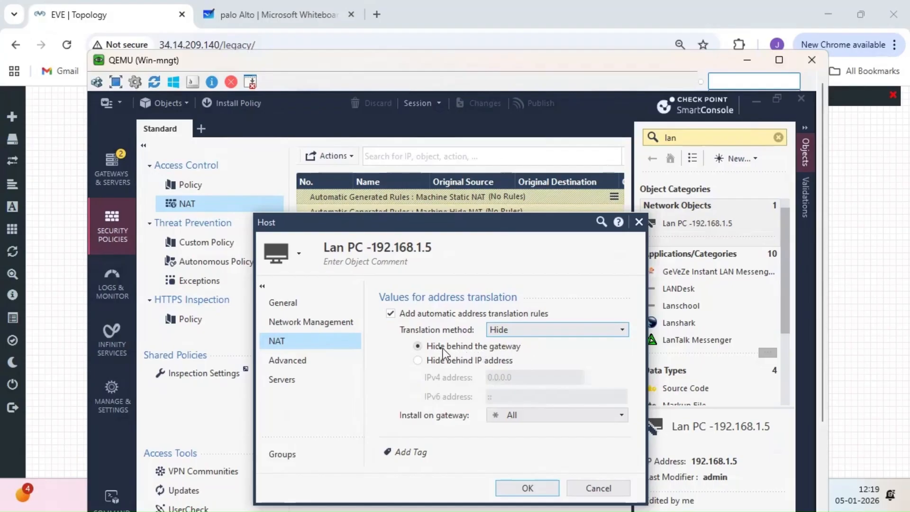
left_click(87, 259)
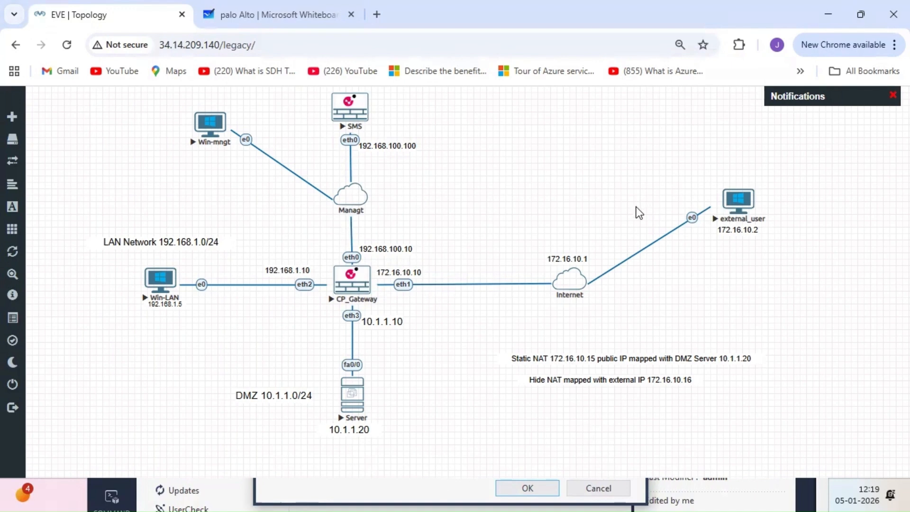
left_click(236, 500)
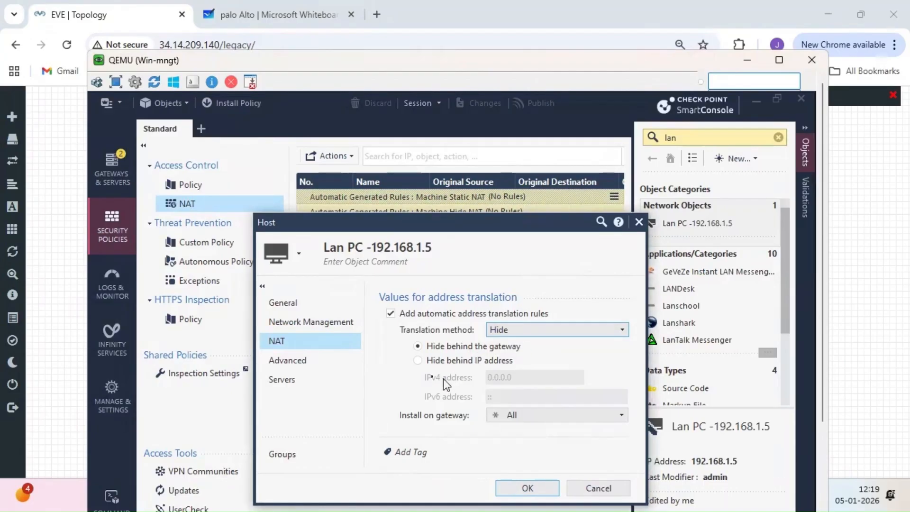
left_click(418, 361)
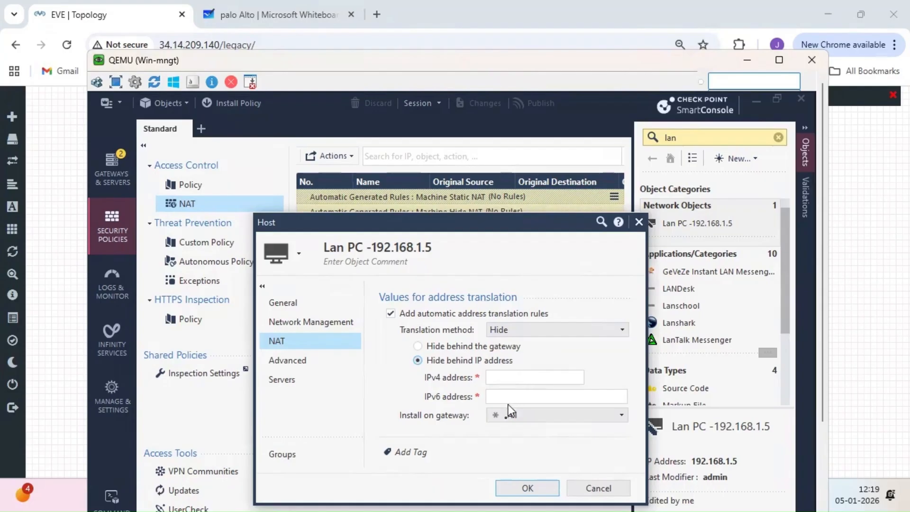
left_click(418, 346)
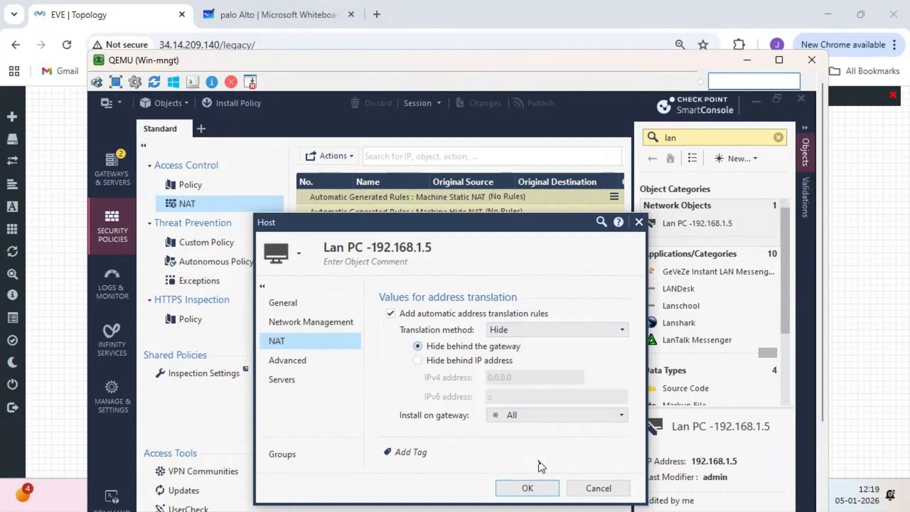
left_click(532, 483)
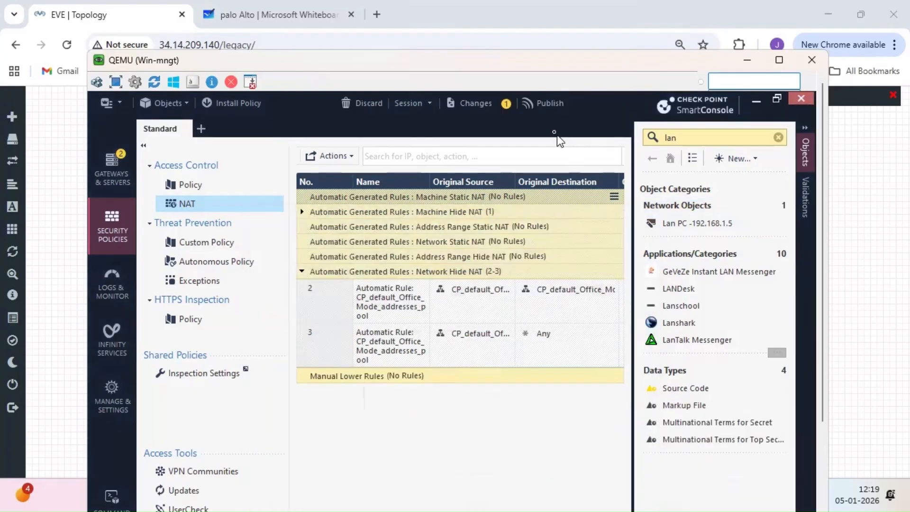
- Publish the Lan PC hide NAT change and install the Standard policy on the Gateway
left_click(542, 107)
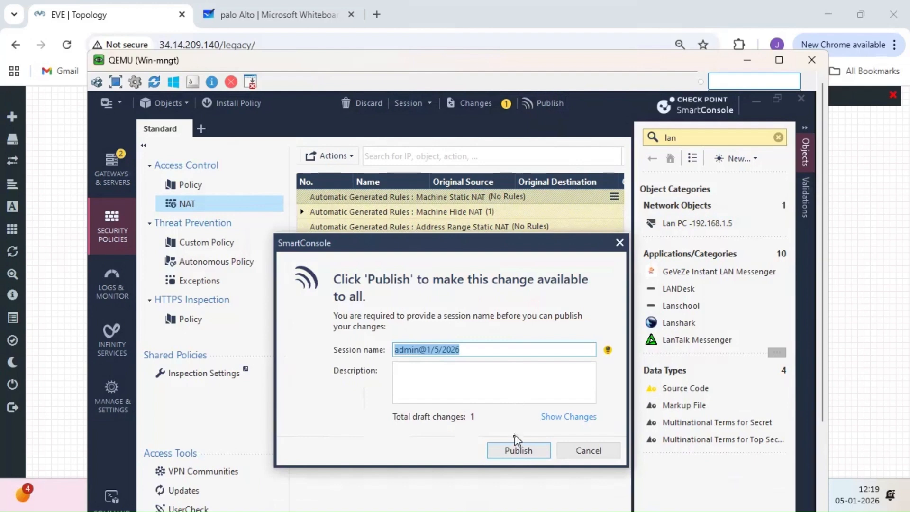
left_click(515, 451)
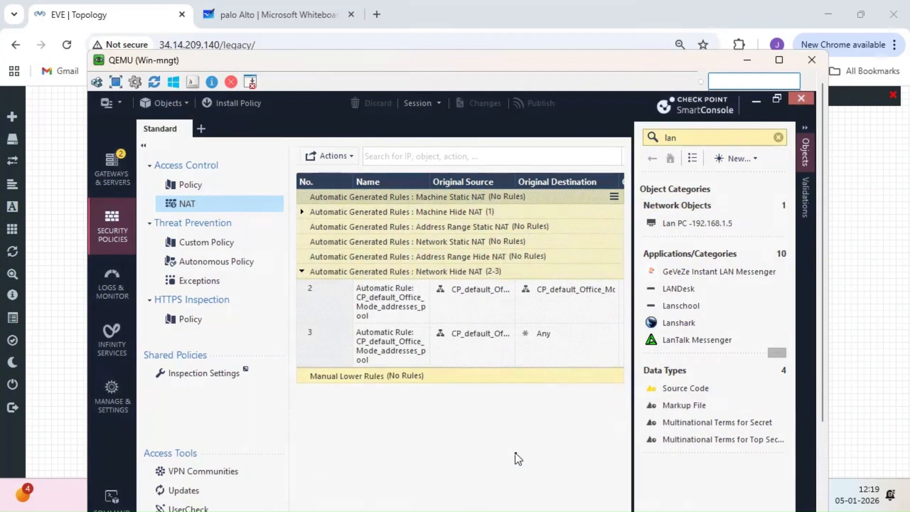
left_click(234, 104)
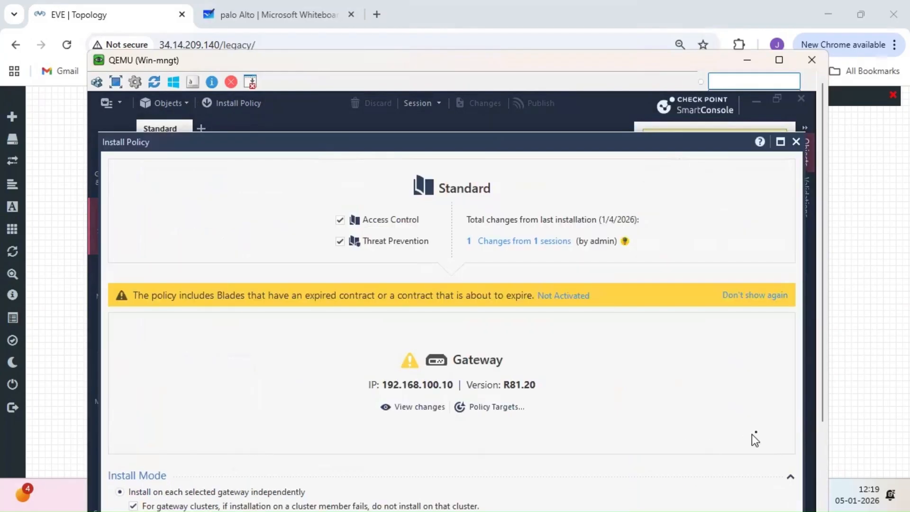
left_click_drag(824, 405, 826, 479)
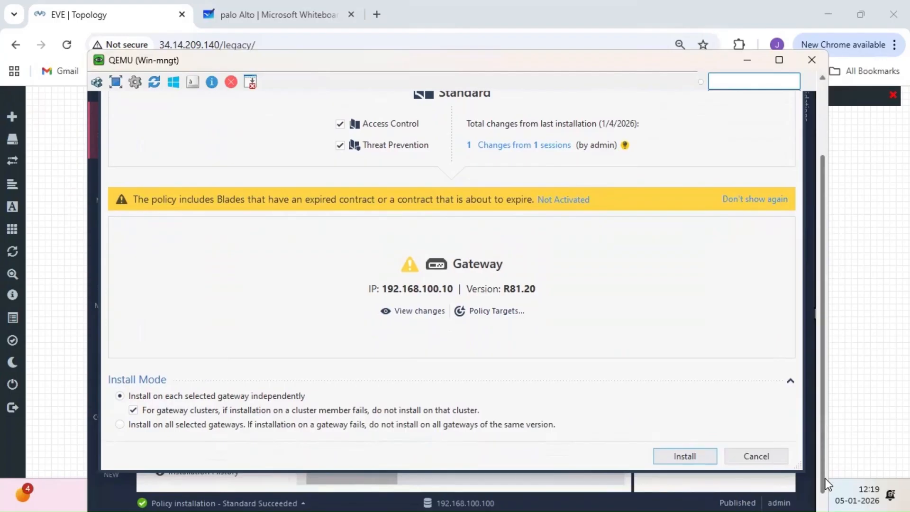
left_click(682, 457)
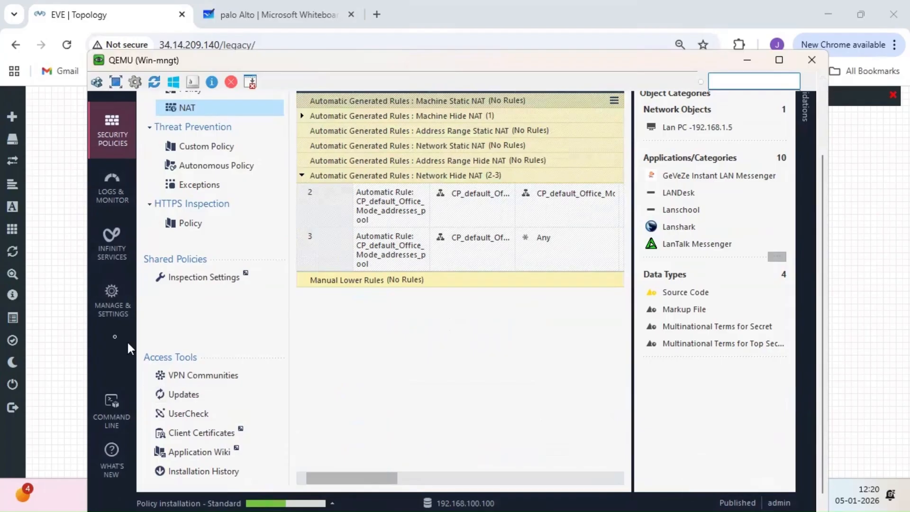
left_click(70, 337)
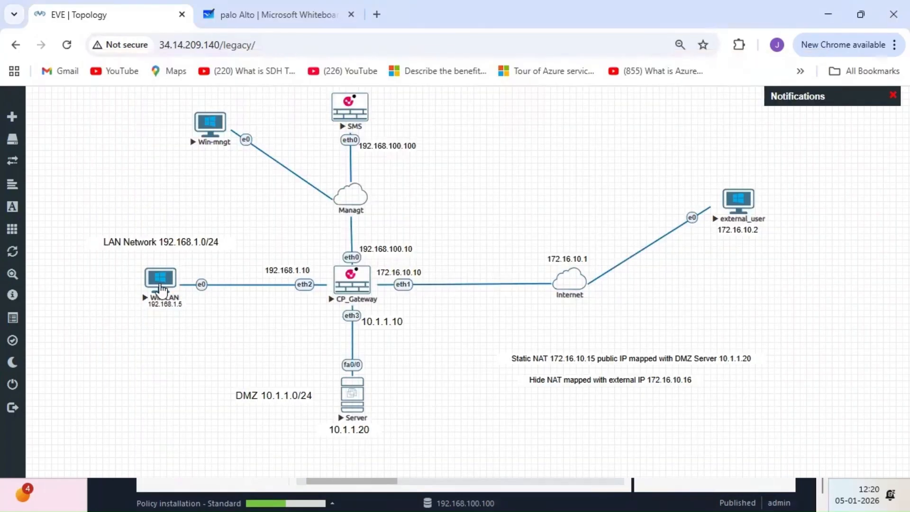
- Open the Win-LAN node's console through ultravnc_wrapper
left_click(161, 288)
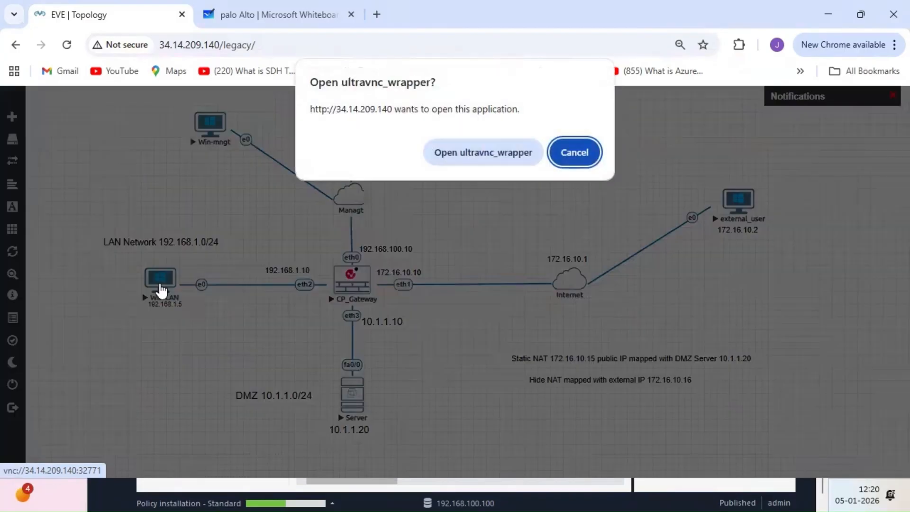
left_click(459, 160)
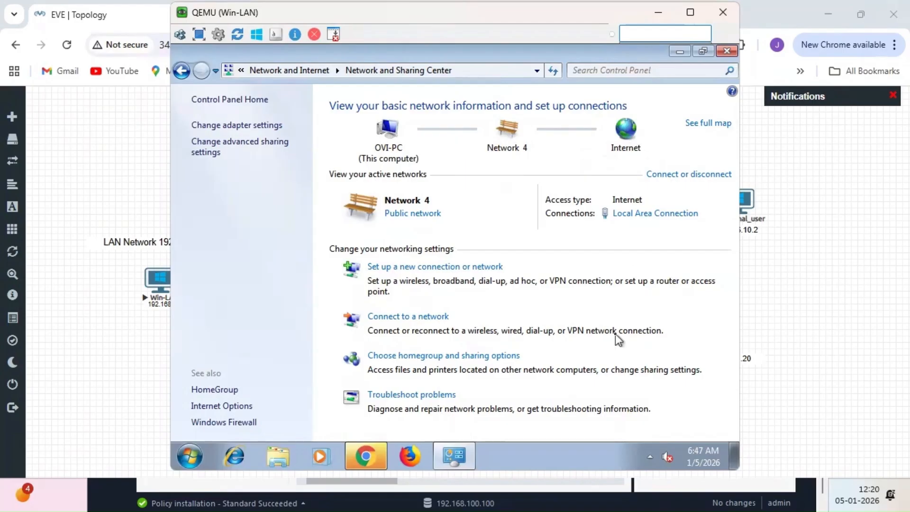
- Launch Chrome on the LAN PC and run a Google search for facebook
left_click(371, 453)
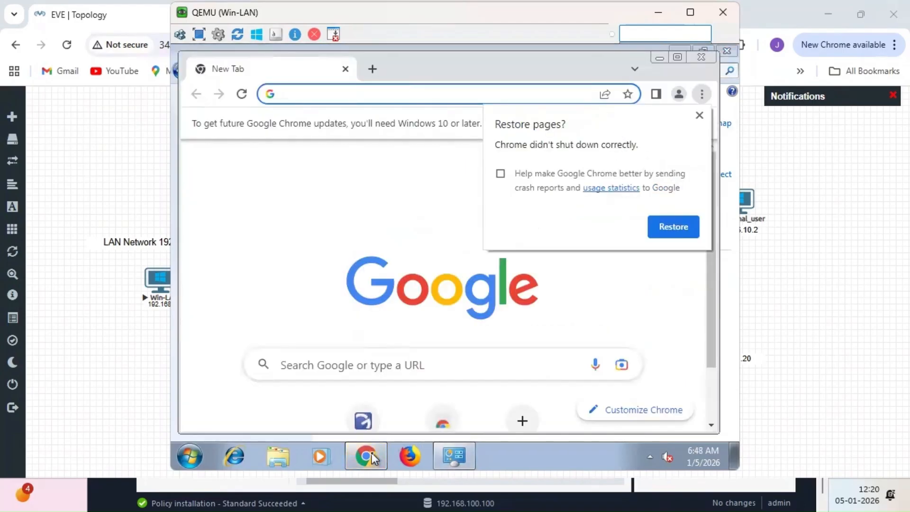
left_click(333, 97)
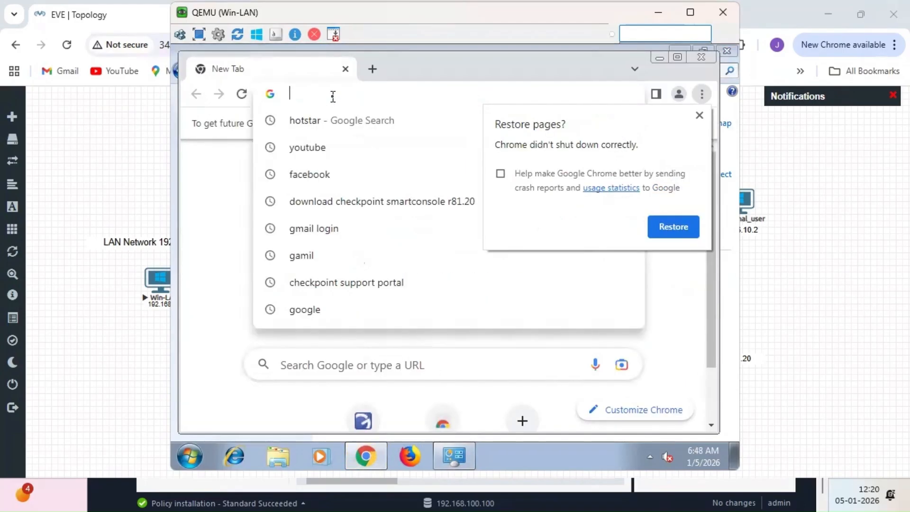
type("face")
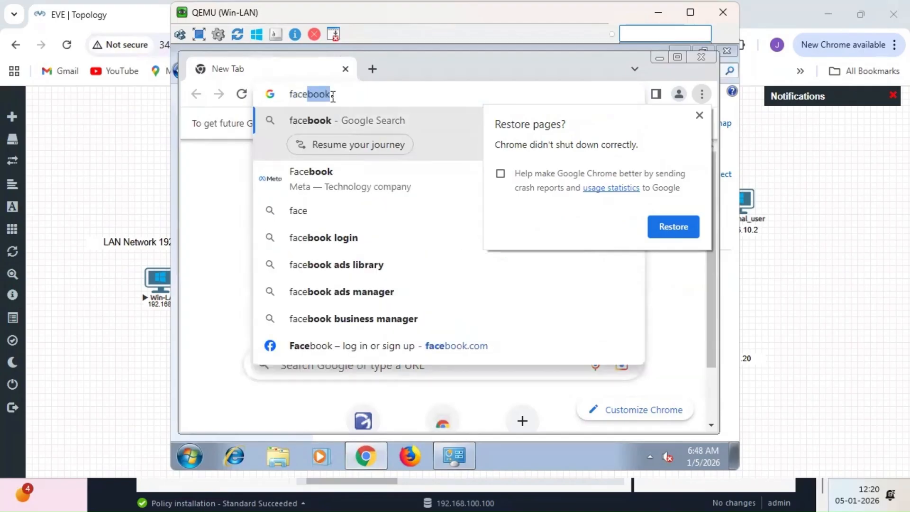
key("Return")
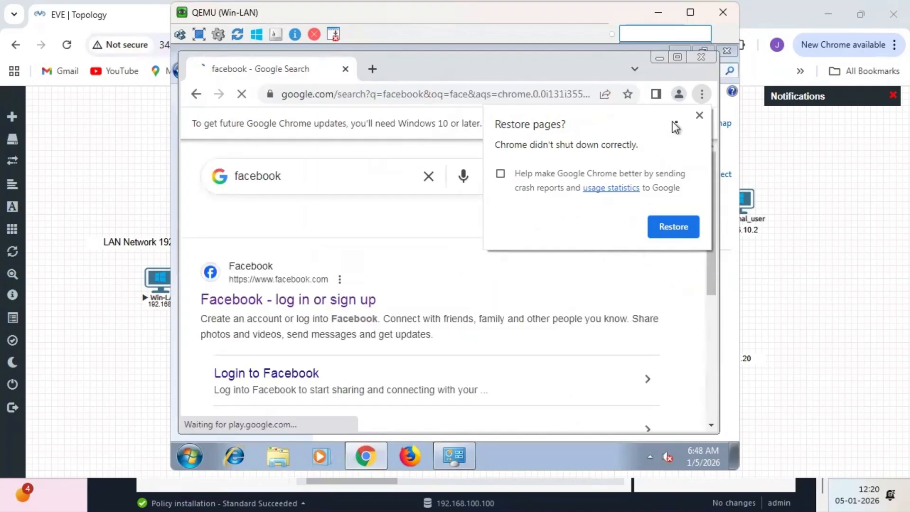
left_click(700, 116)
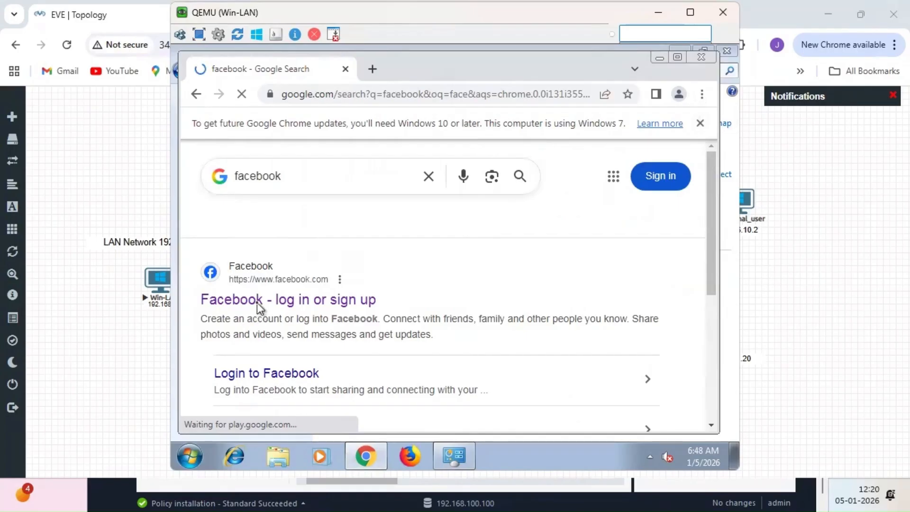
- Search youtube and hotstar in two new Chrome tabs
left_click(374, 72)
type("youtube")
key("Return")
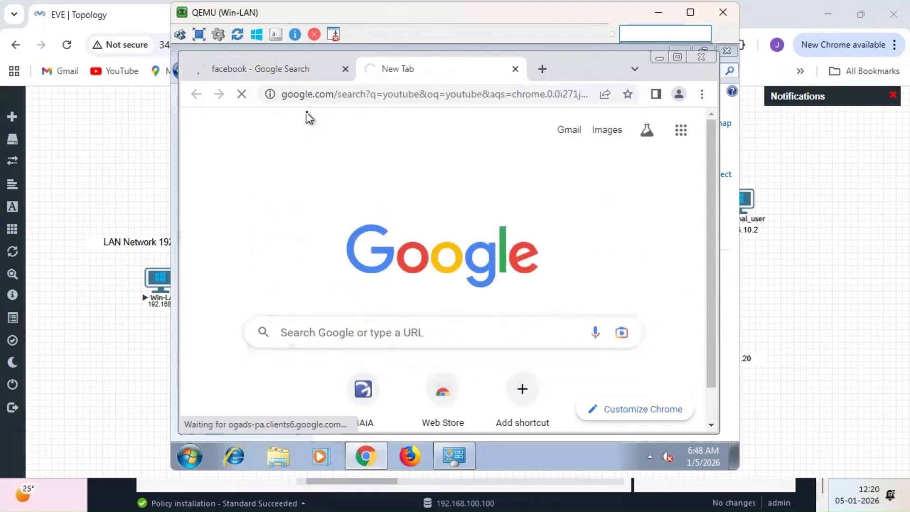
left_click(545, 71)
type("hotstar")
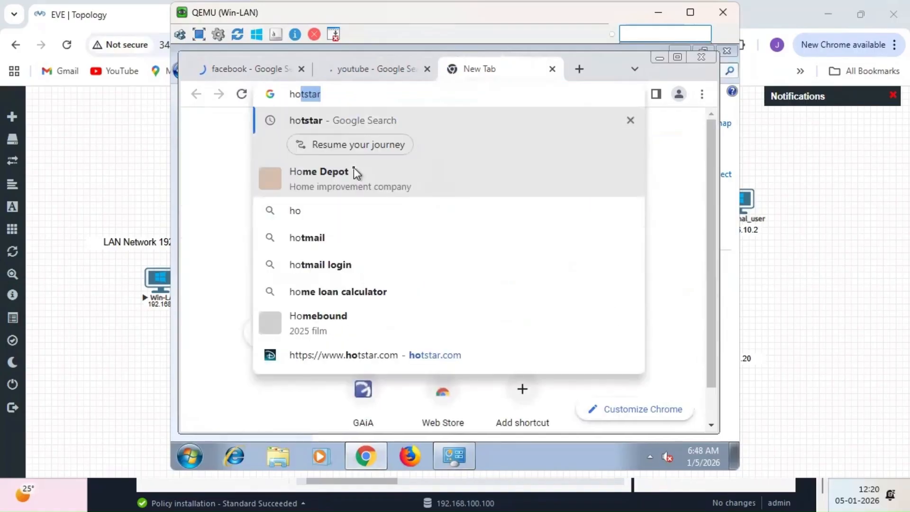
key("Return")
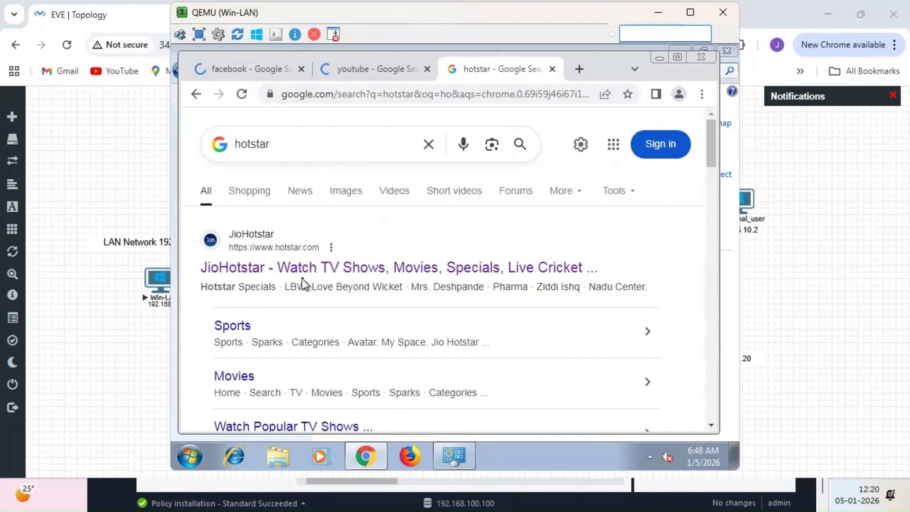
left_click(191, 456)
- Launch Command Prompt via cmd and run a continuous ping 8.8.8.8 -t from the LAN PC
type("cmd")
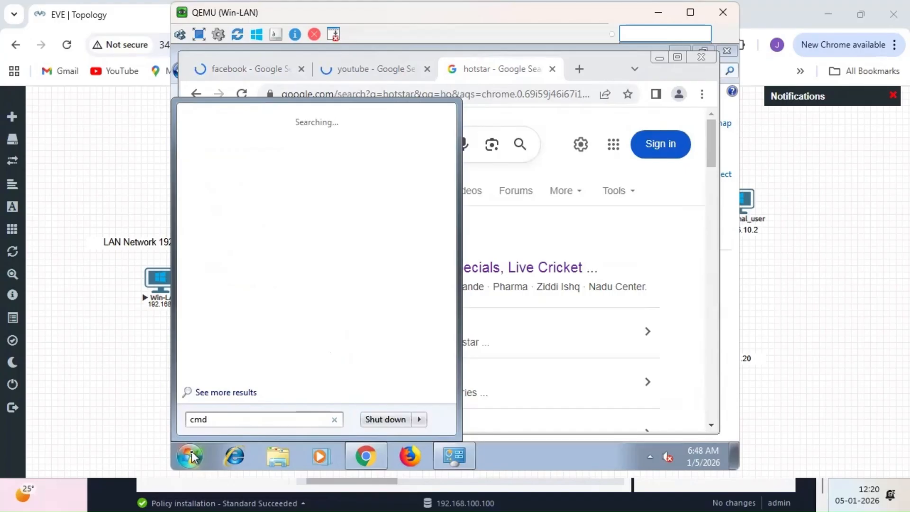
key("Return")
type("ping 8.8.8")
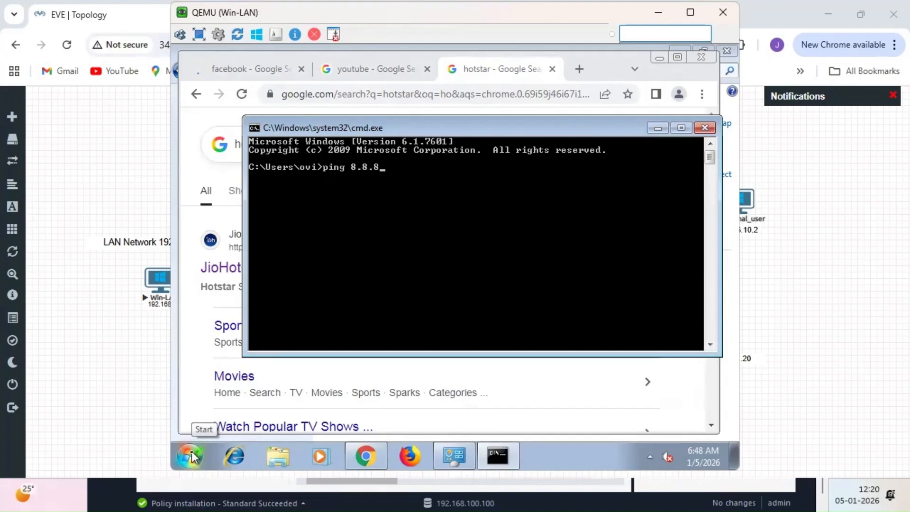
type(".8 -t")
key("Return")
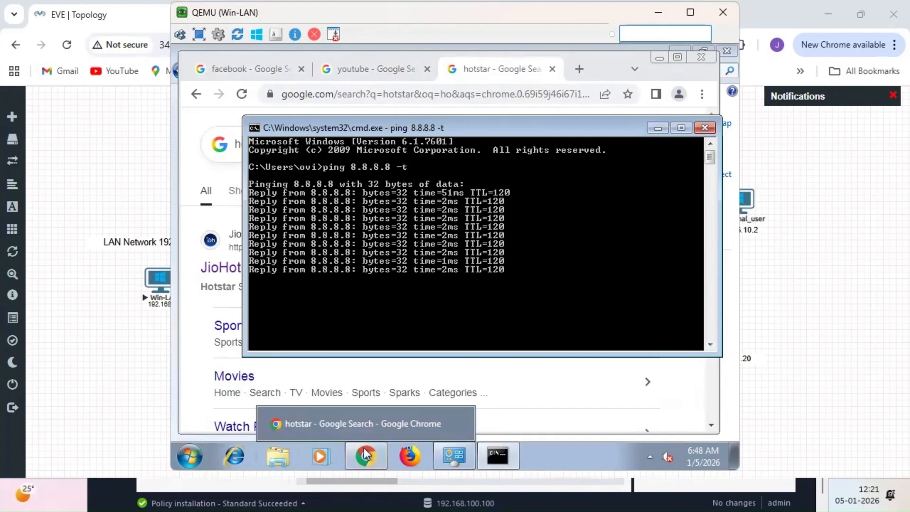
- Return to the lab topology and bring the management PC's SmartConsole back into view
mouse_move(467, 447)
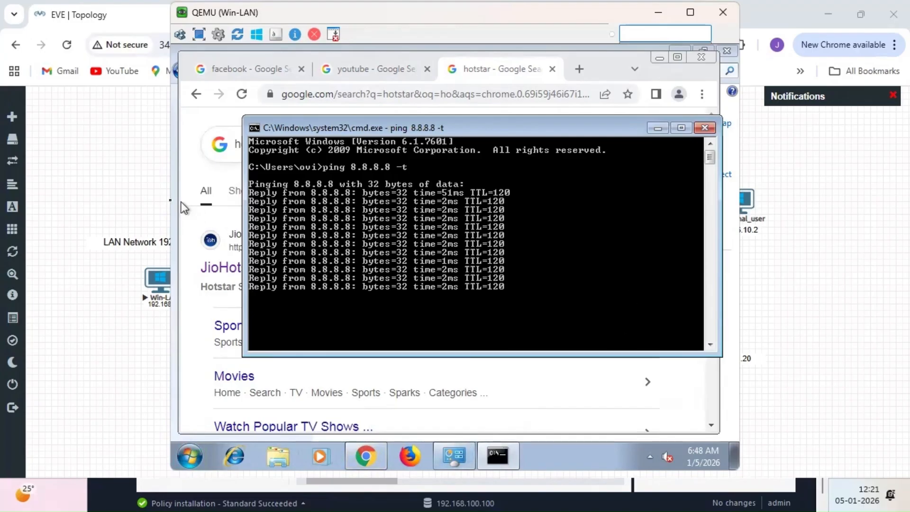
left_click(144, 196)
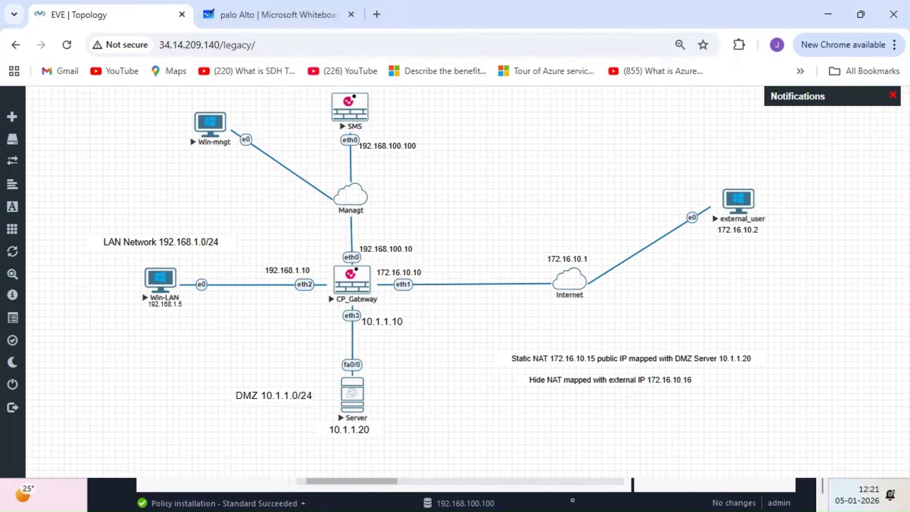
left_click(550, 500)
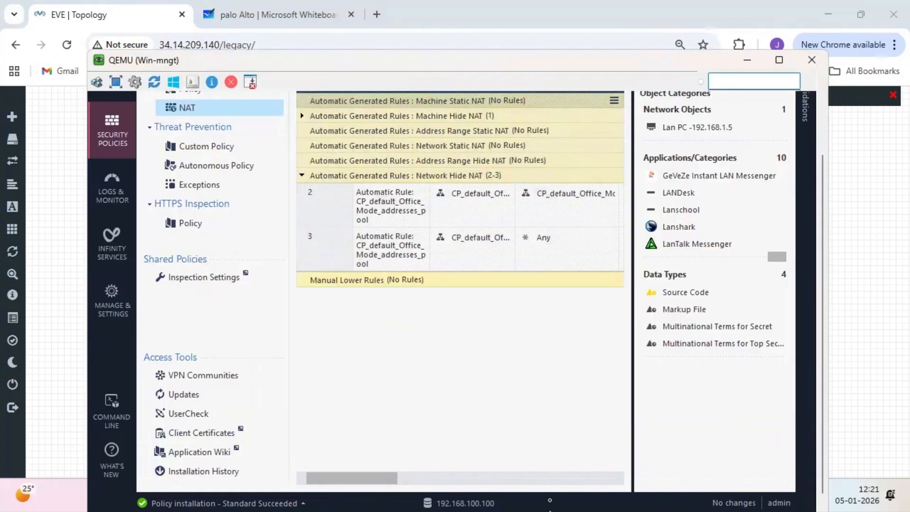
- Show Last Hour logs filtered by the query src:192.168.1.5
left_click(110, 200)
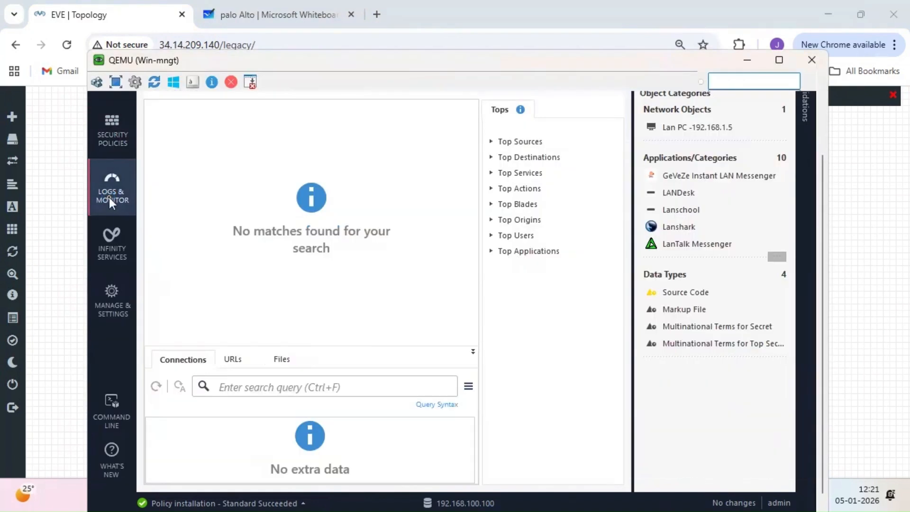
left_click_drag(822, 249, 819, 155)
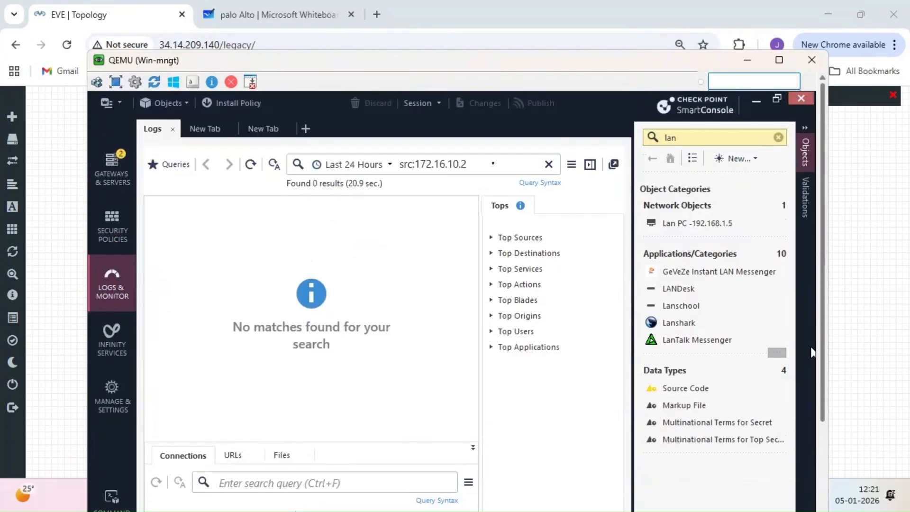
left_click(390, 165)
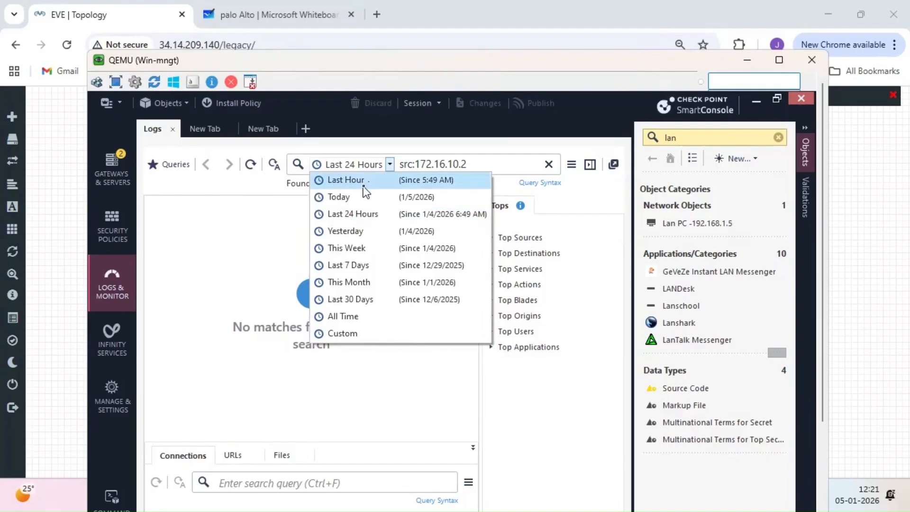
left_click(364, 181)
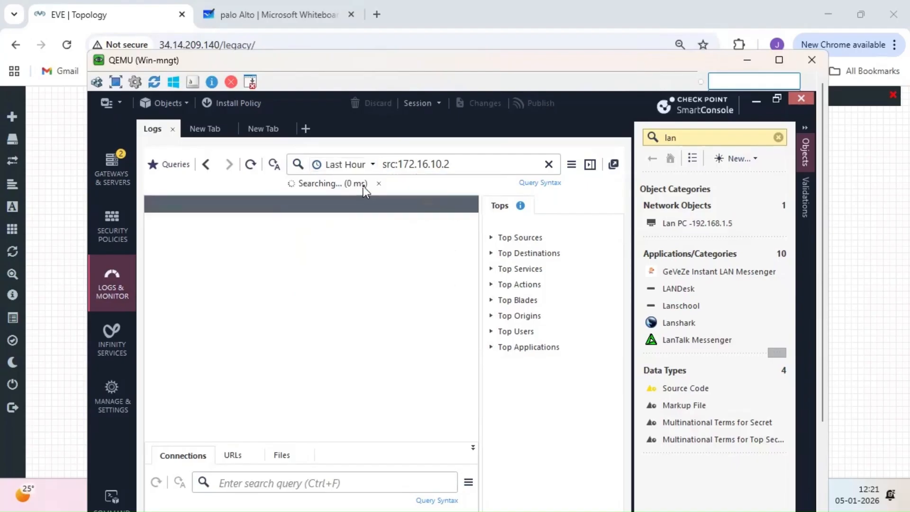
left_click(480, 164)
key("BackSpace")
key("BackSpace")
key("BackSpace")
key("BackSpace")
key("BackSpace")
key("BackSpace")
key("BackSpace")
key("BackSpace")
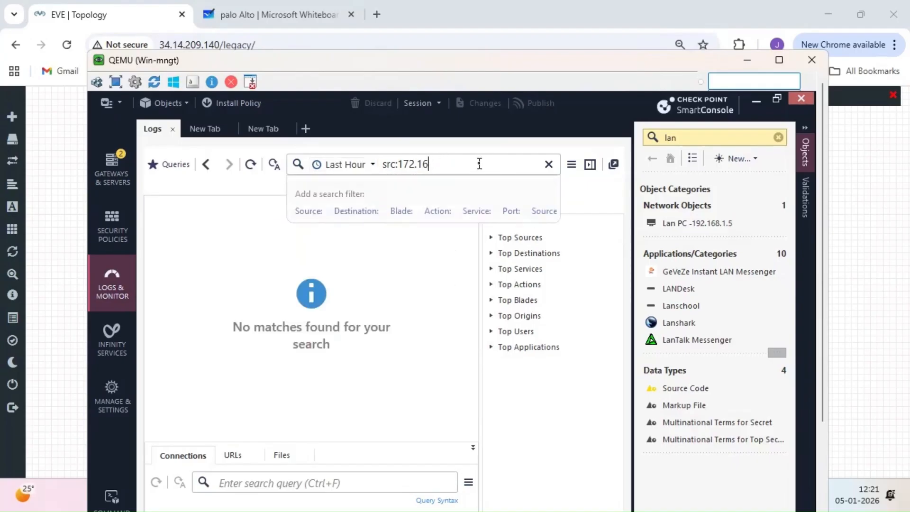
key("BackSpace")
key("BackSpace")
type("92.168")
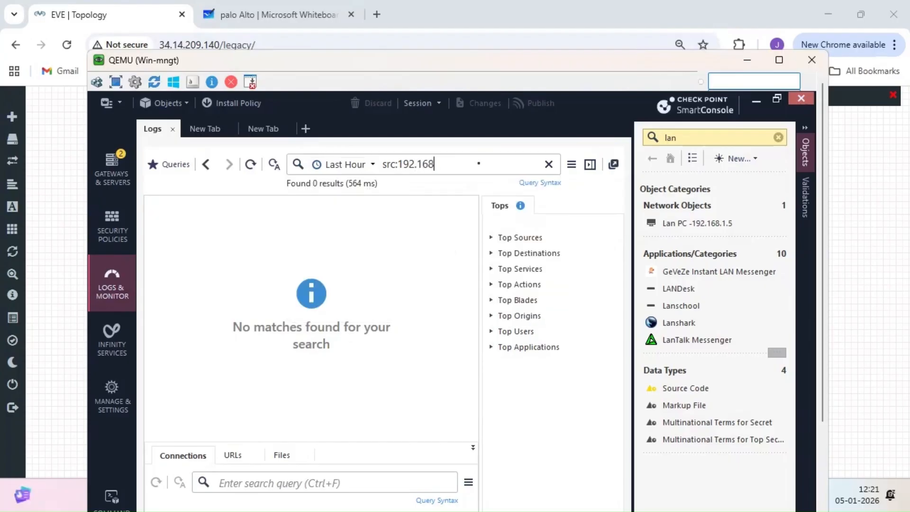
type(".1.5")
key("Return")
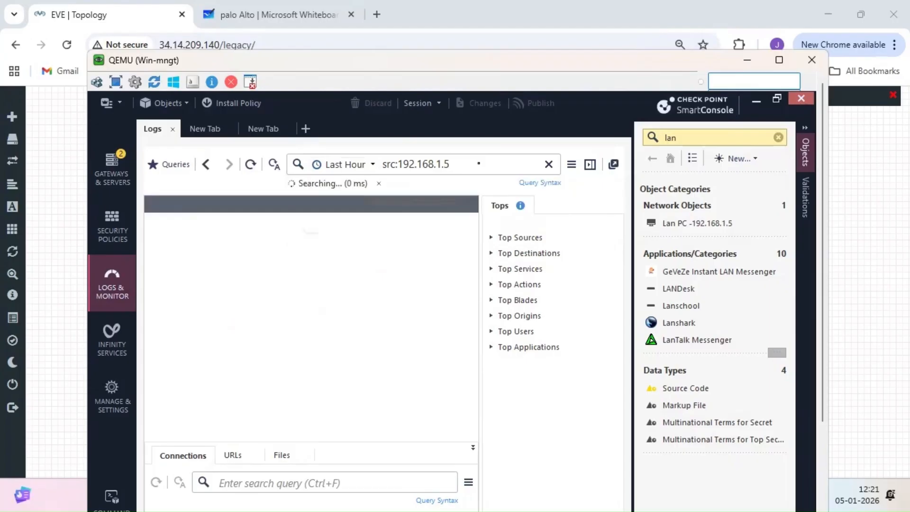
key("Return")
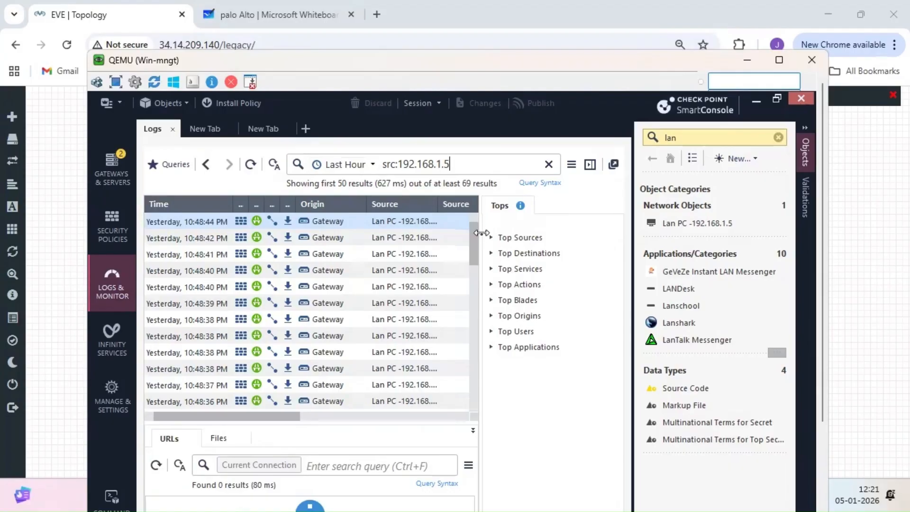
- Collapse the Objects pane, dismiss the disk-space notice, and widen the Source and Access Rule Name columns
left_click_drag(632, 166, 808, 163)
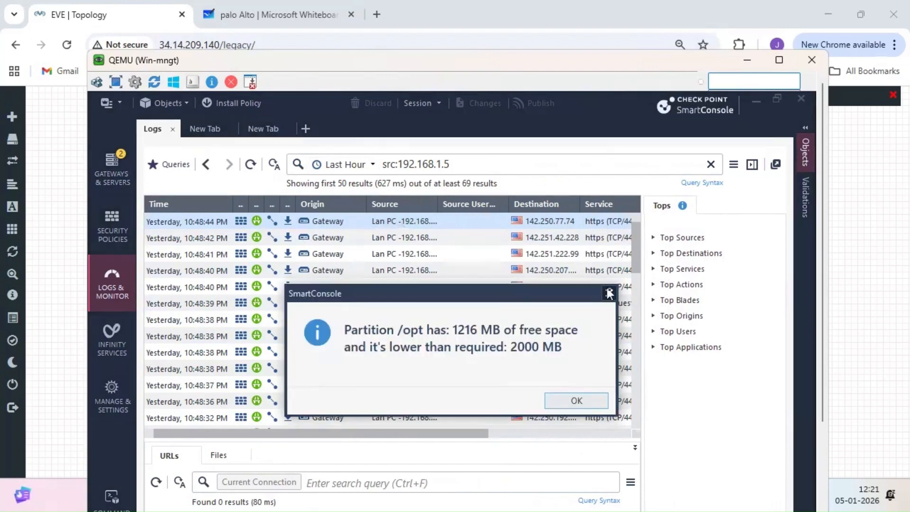
left_click(609, 292)
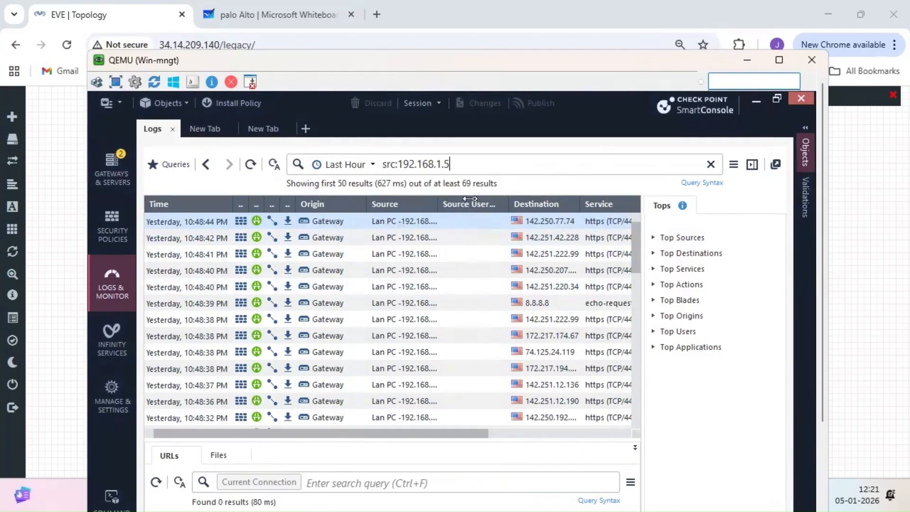
left_click_drag(455, 198, 479, 199)
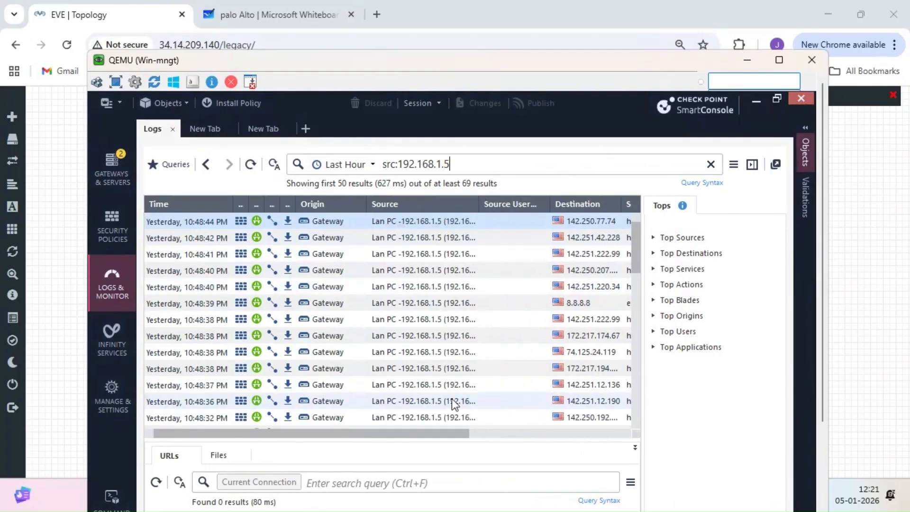
left_click_drag(430, 434, 619, 427)
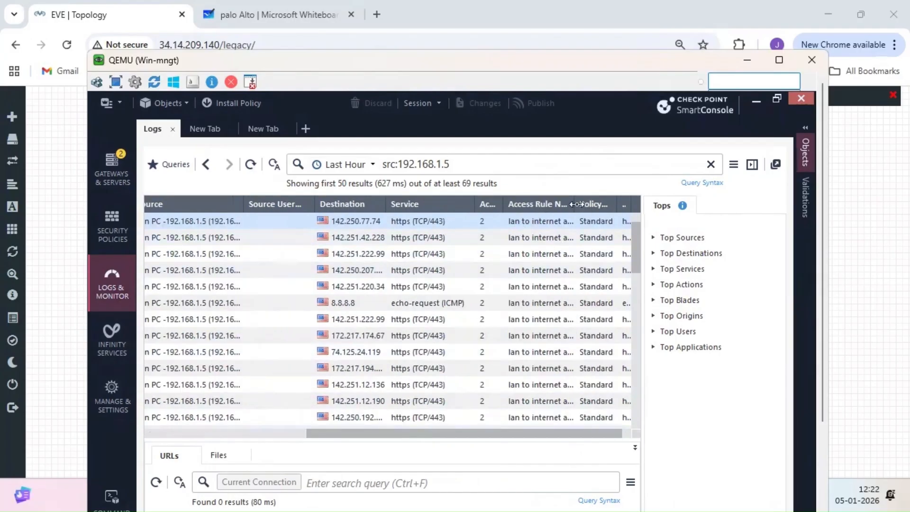
left_click_drag(577, 204, 598, 204)
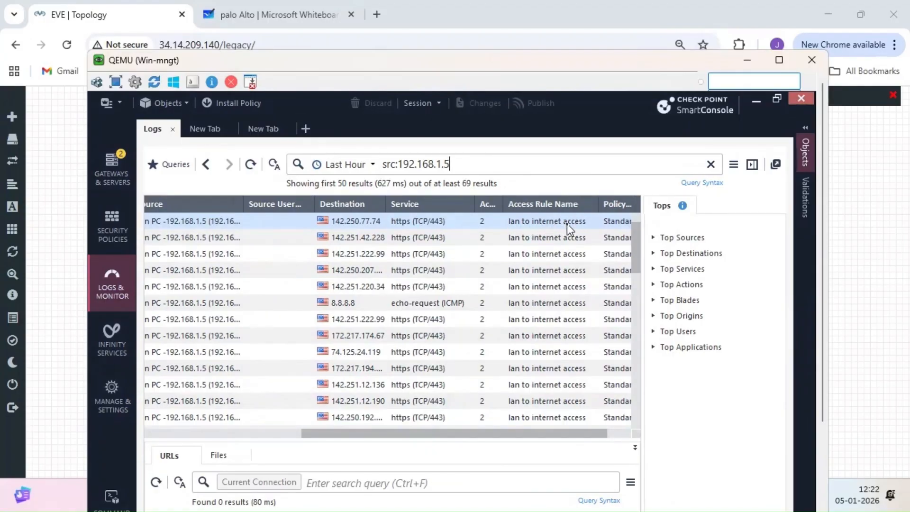
left_click_drag(545, 434, 606, 436)
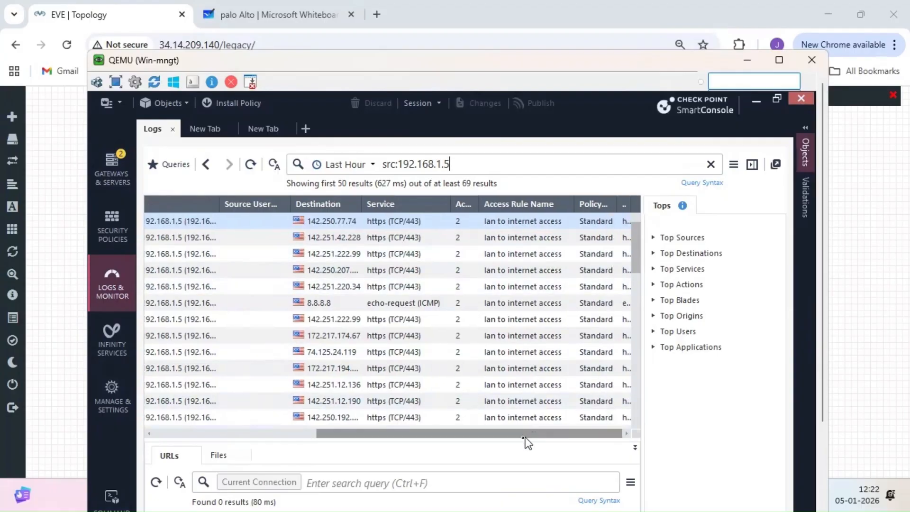
left_click_drag(499, 433, 282, 435)
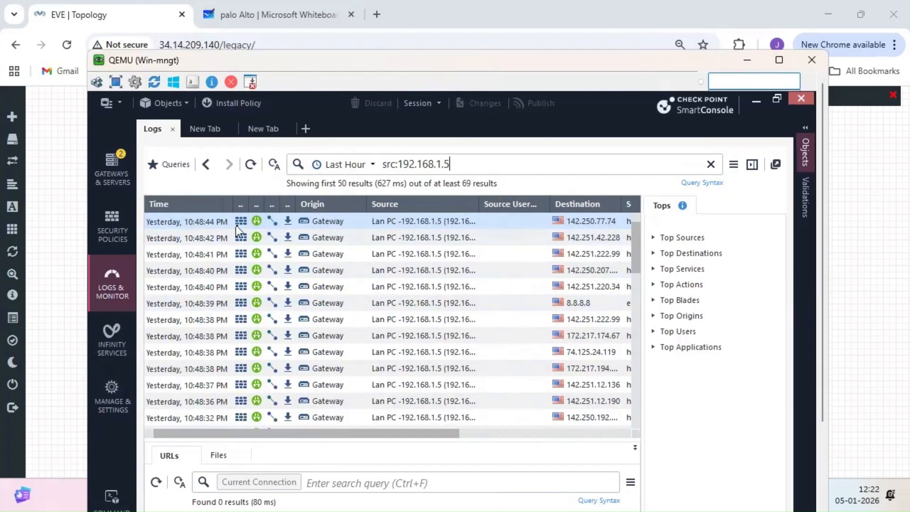
- Inspect the first https log's details, showing source translated to Gateway 172.16.10.10, then jump to NAT rule 1
double_click(203, 223)
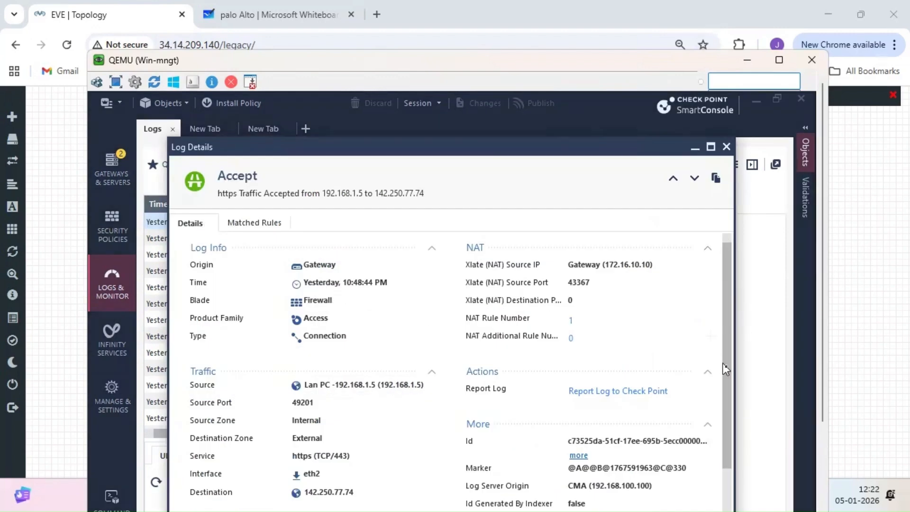
scroll(727, 371, "down", 1)
scroll(732, 403, "down", 2)
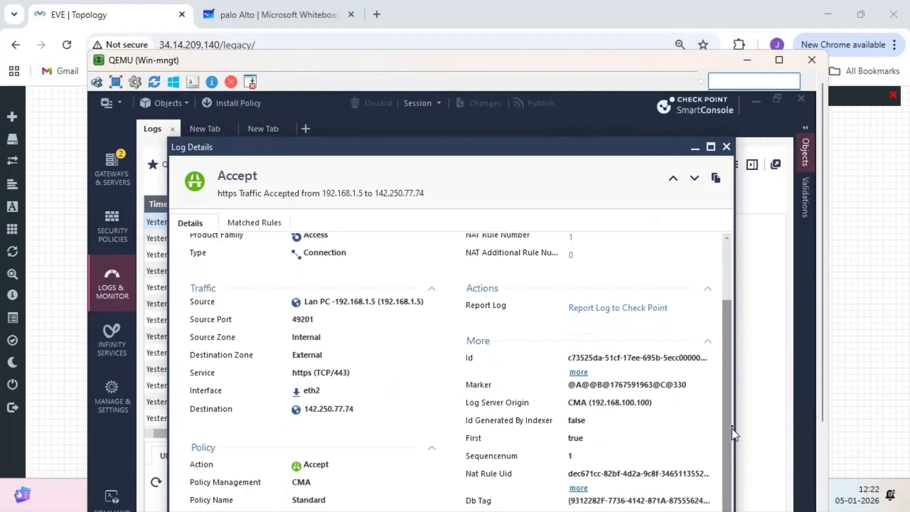
scroll(732, 425, "down", 2)
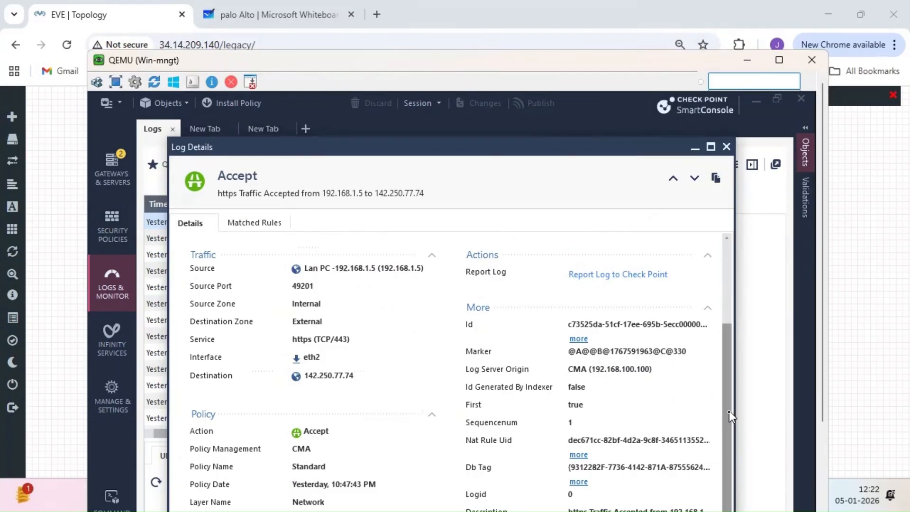
left_click_drag(730, 412, 716, 294)
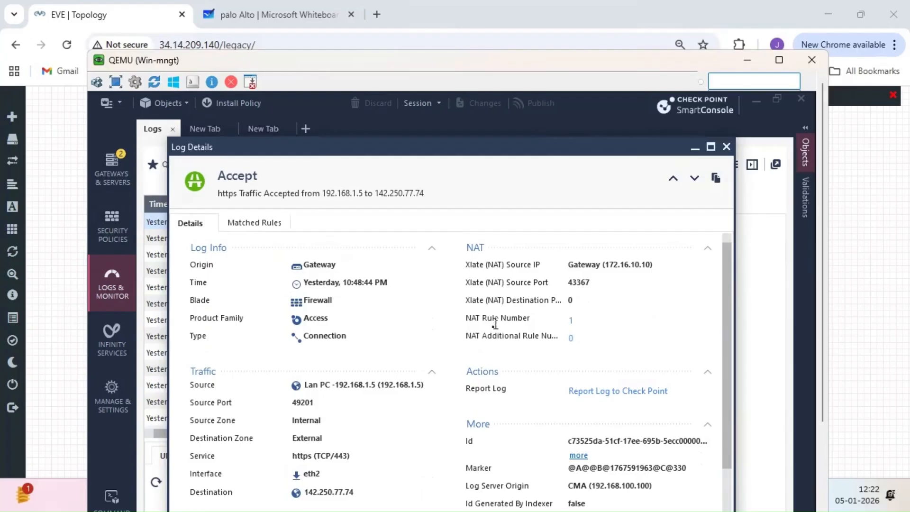
left_click(571, 321)
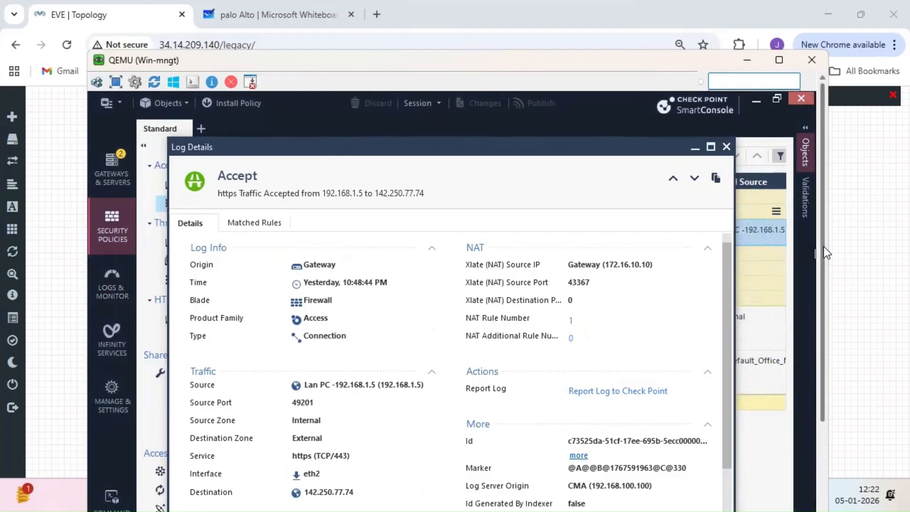
left_click(694, 149)
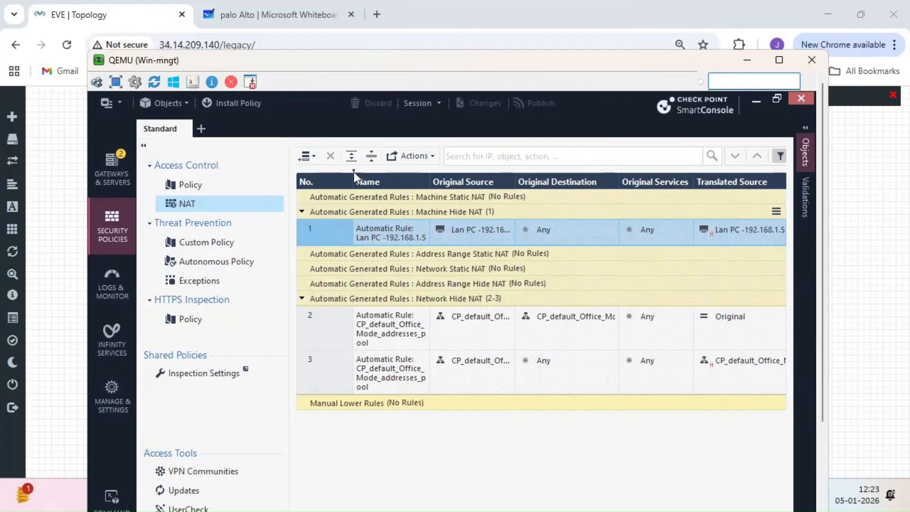
- Add a top NAT rule named 'manual Hide NAT' with Lan PC -192.168.1.5 as Original Source
left_click(313, 157)
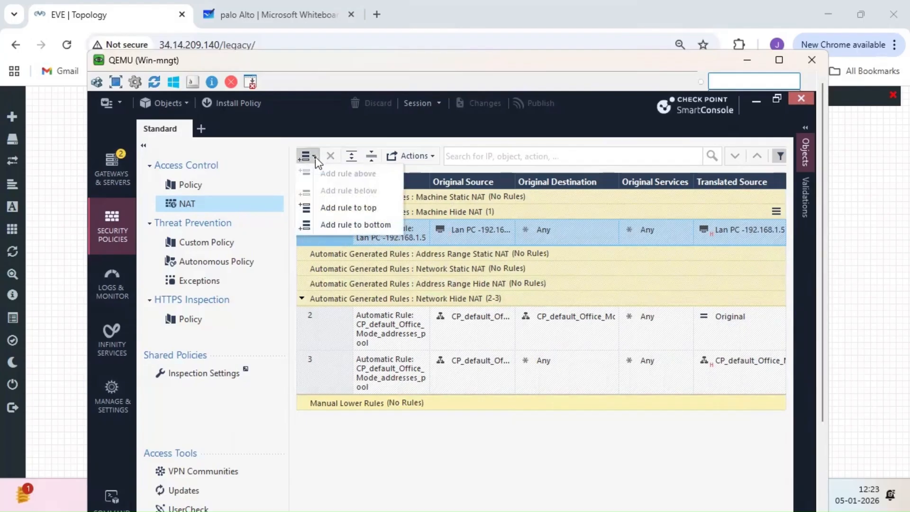
left_click(340, 213)
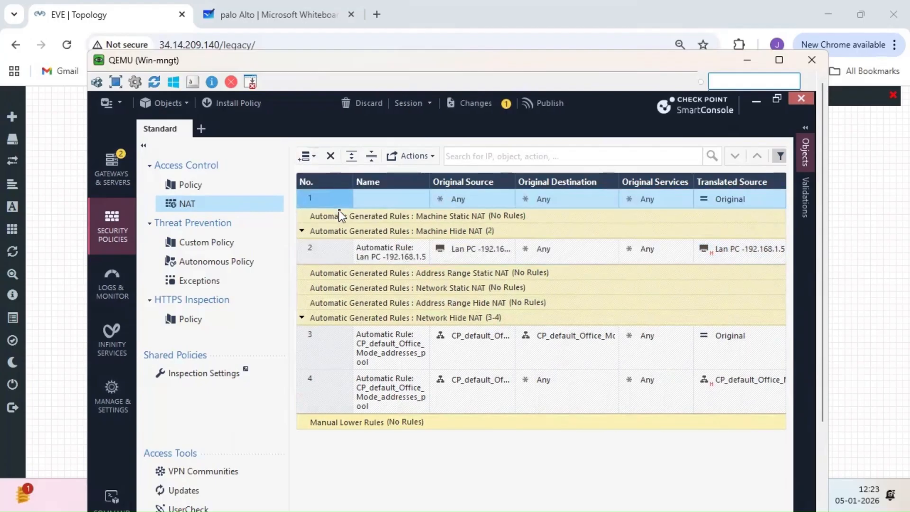
double_click(394, 198)
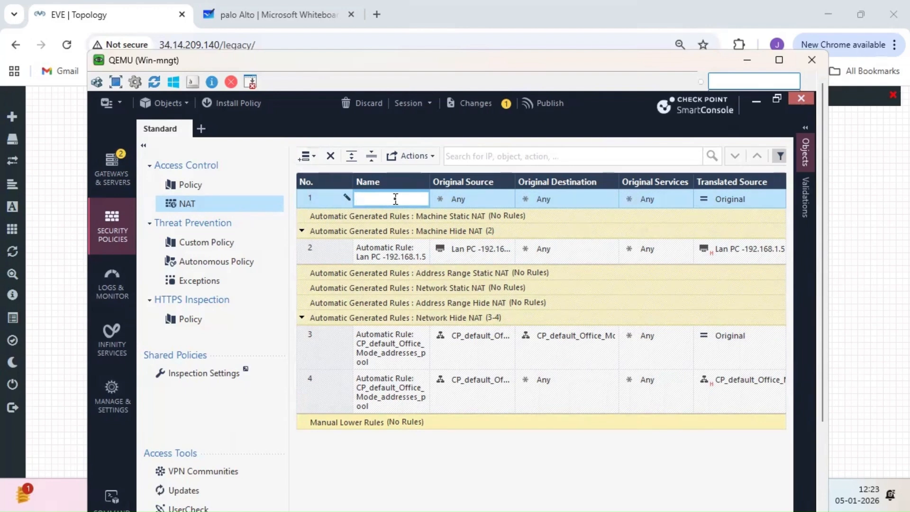
type("manual Hide NAT")
left_click(507, 197)
left_click(508, 197)
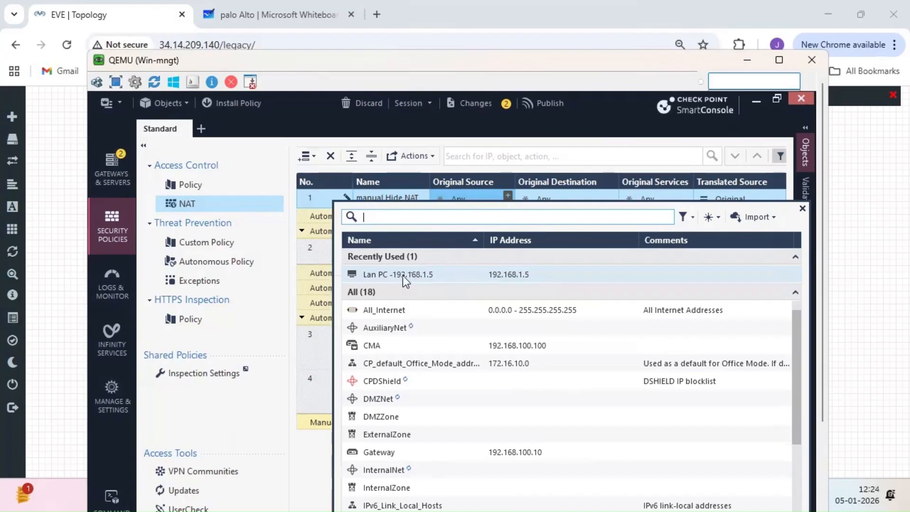
left_click(402, 275)
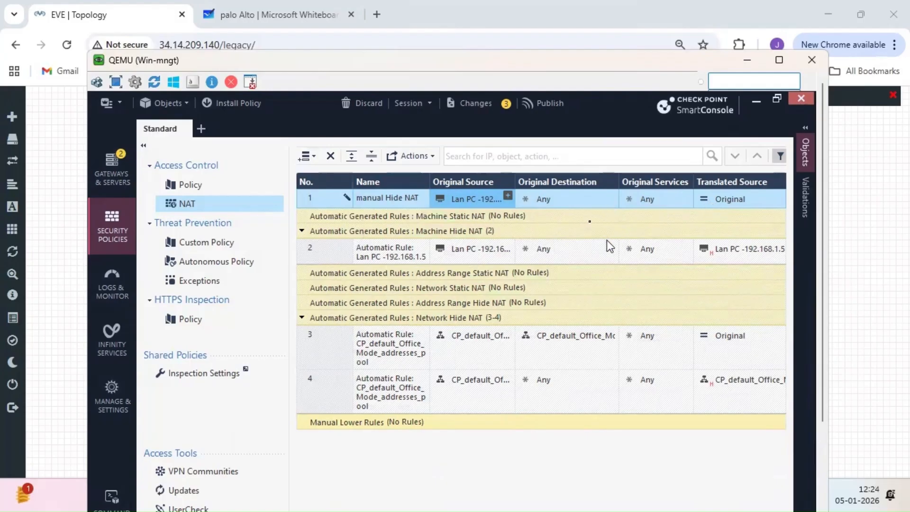
left_click(739, 199)
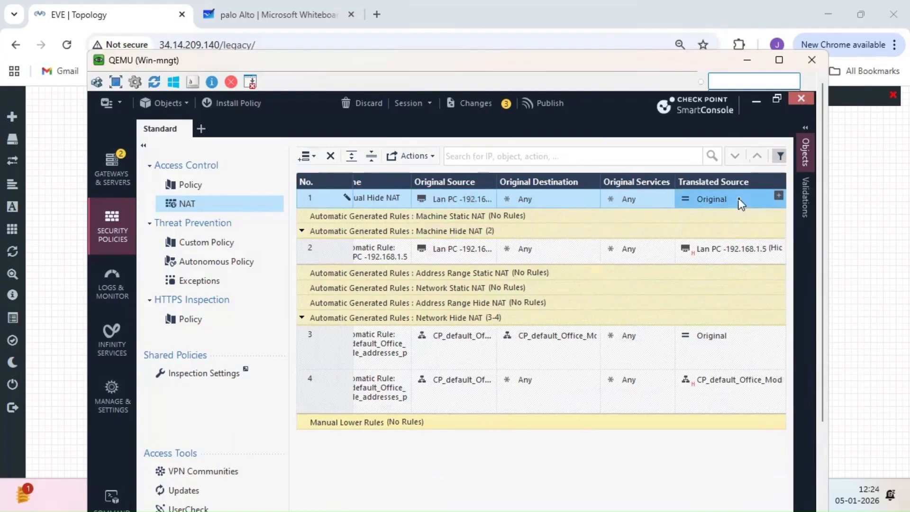
- From the translated source cell, create host 'public NAT - 172.16.10.16' with IPv4 address 172.16.10.16
left_click(779, 196)
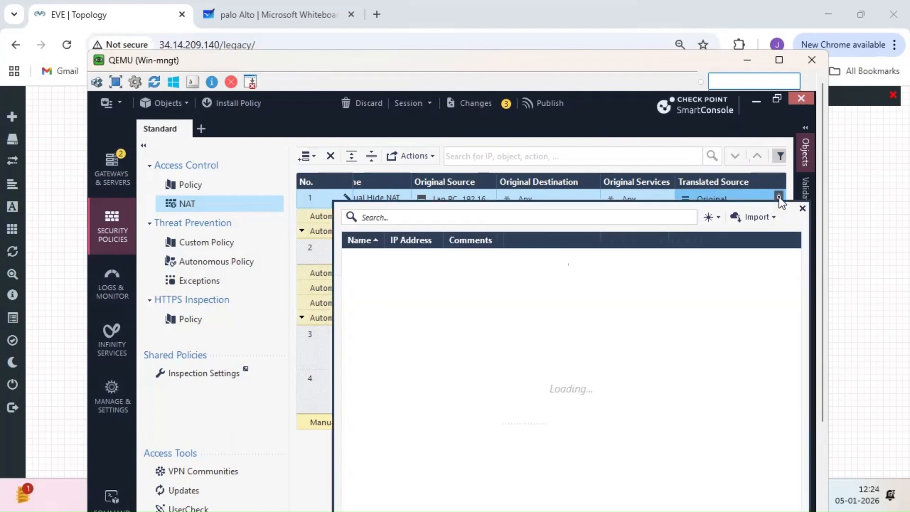
left_click(715, 221)
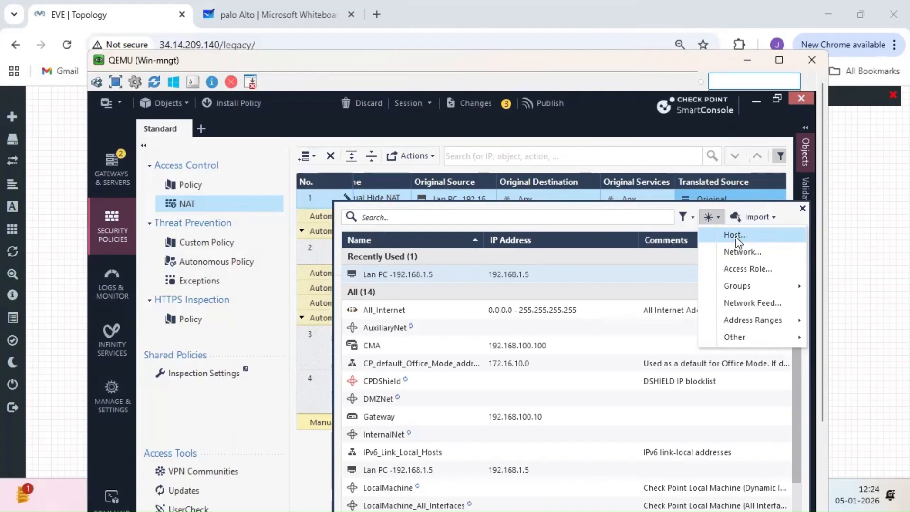
left_click(736, 235)
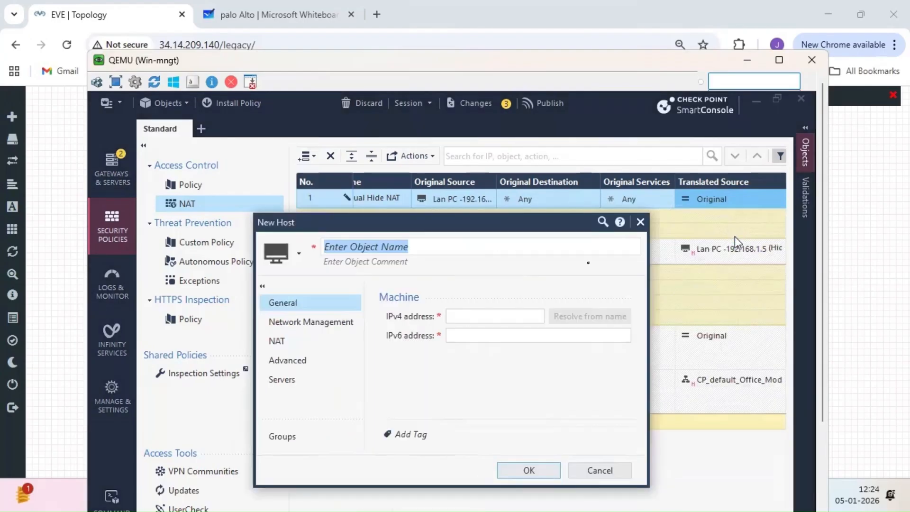
type("public")
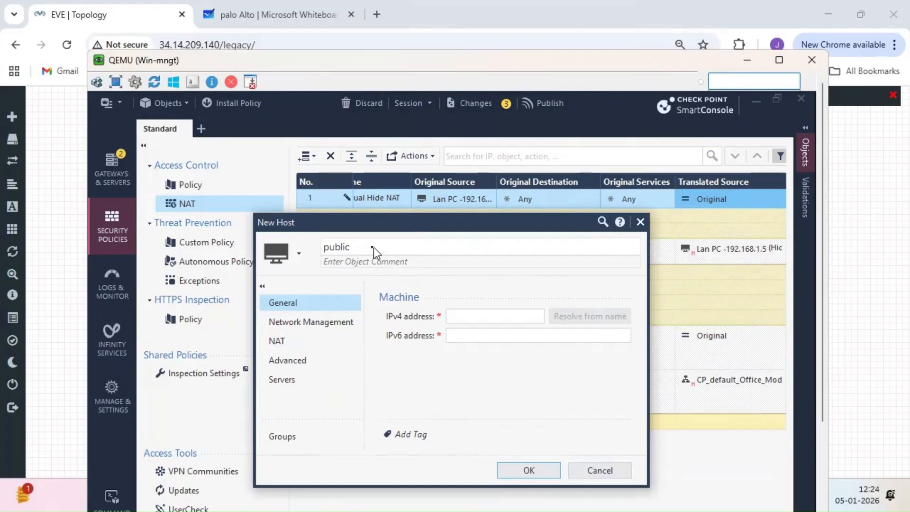
key("shift")
key("shift")
key("shift")
key("shift")
key("shift")
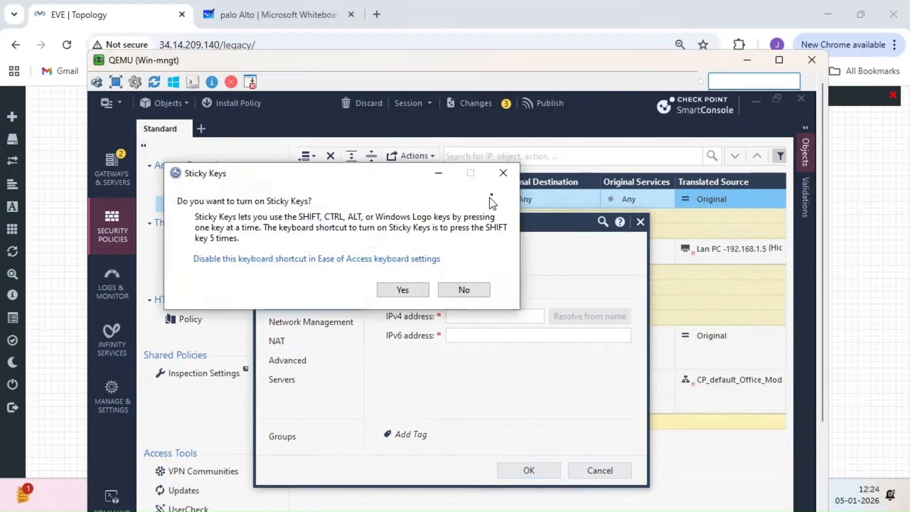
left_click(503, 178)
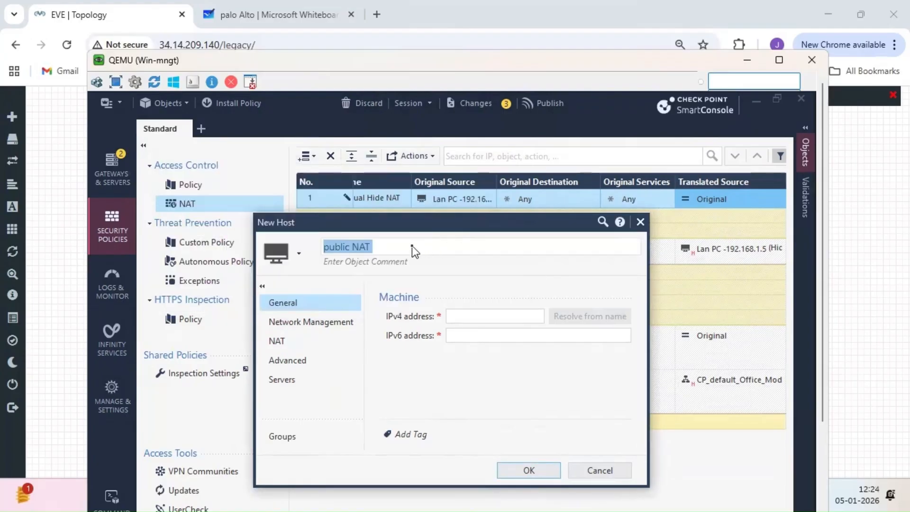
double_click(378, 248)
left_click(379, 248)
type("-")
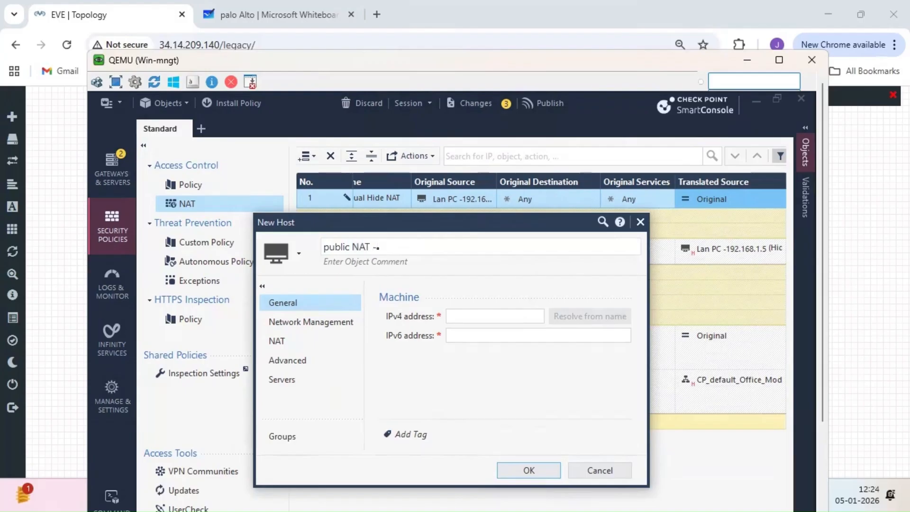
type(".172.16.10.16")
left_click(458, 317)
type("1")
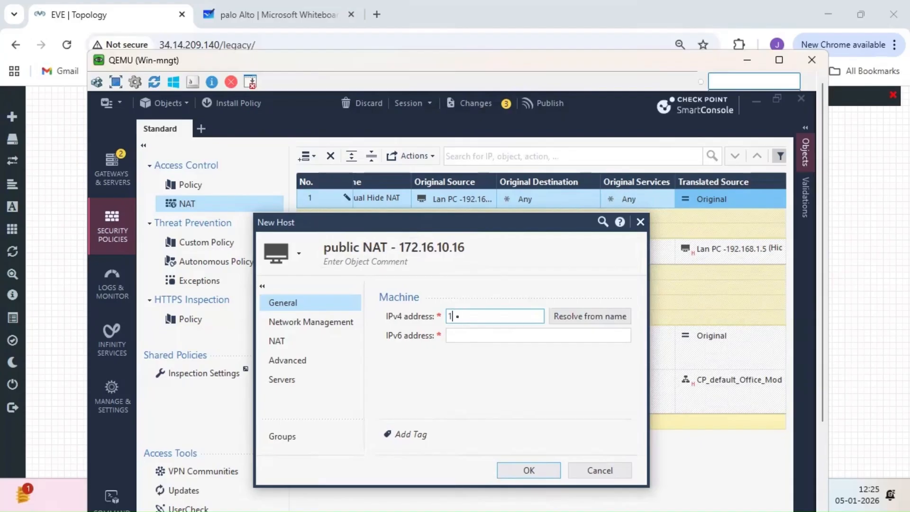
type("72.16.10.16")
- Save the public NAT - 172.16.10.16 host as rule 1's translated source
left_click(542, 468)
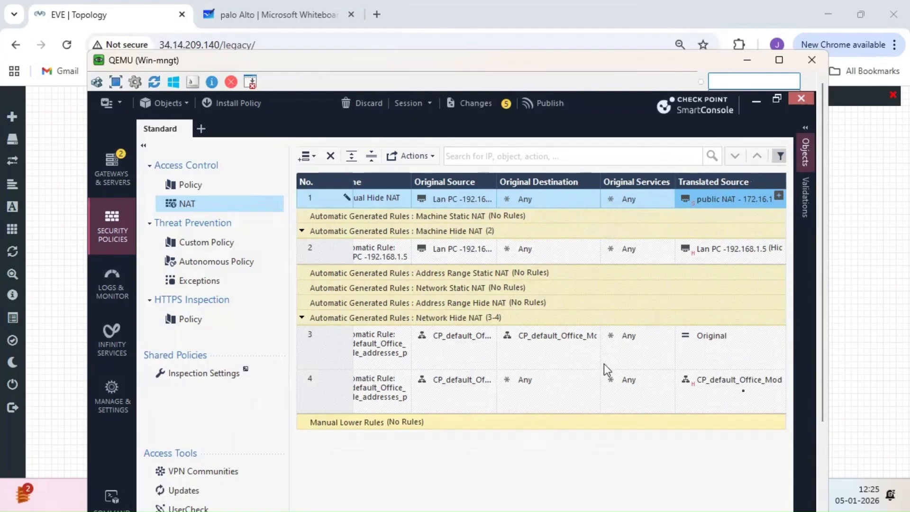
scroll(826, 445, "down", 1)
scroll(826, 445, "down", 2)
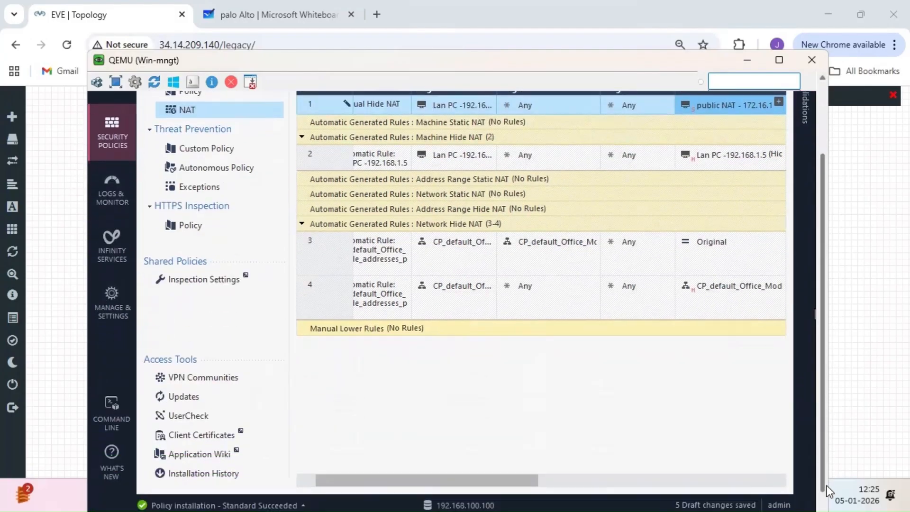
left_click_drag(537, 476, 696, 473)
left_click_drag(823, 419, 823, 325)
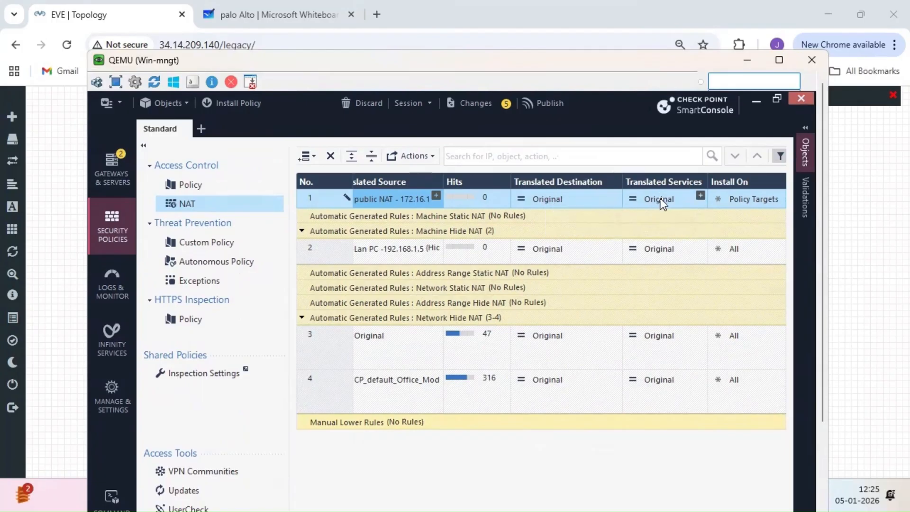
- Set rule 1's Install On to Gateway only
left_click(759, 201)
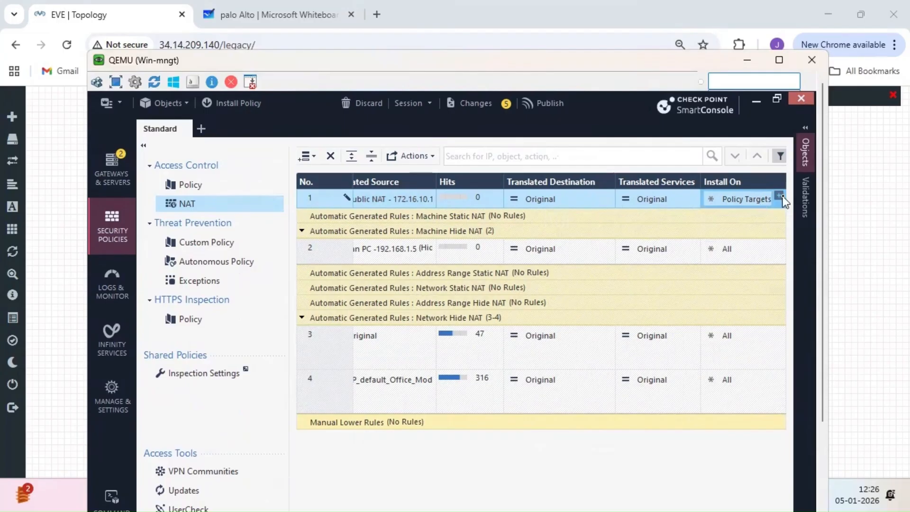
left_click(780, 196)
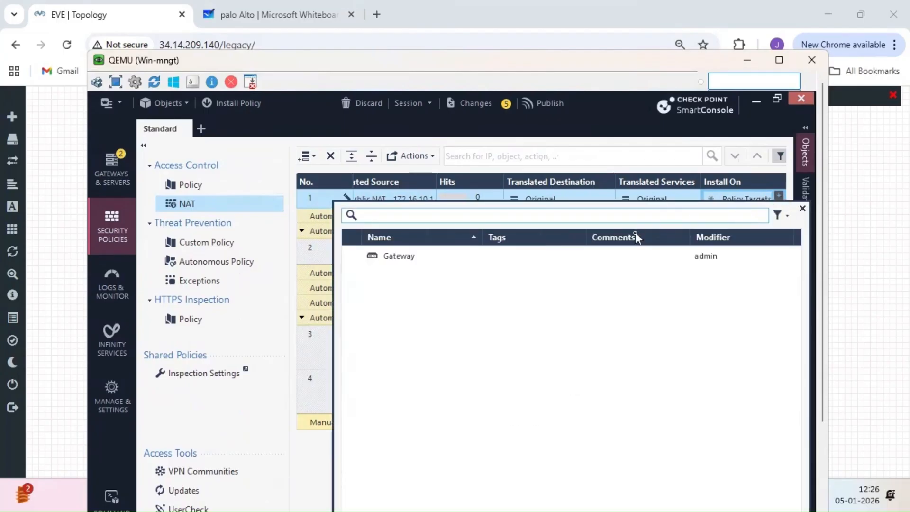
right_click(636, 234)
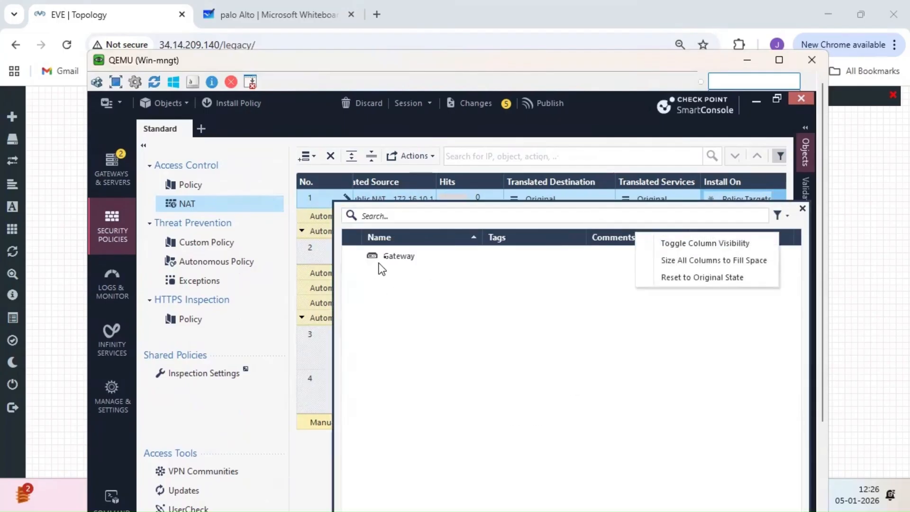
left_click(393, 256)
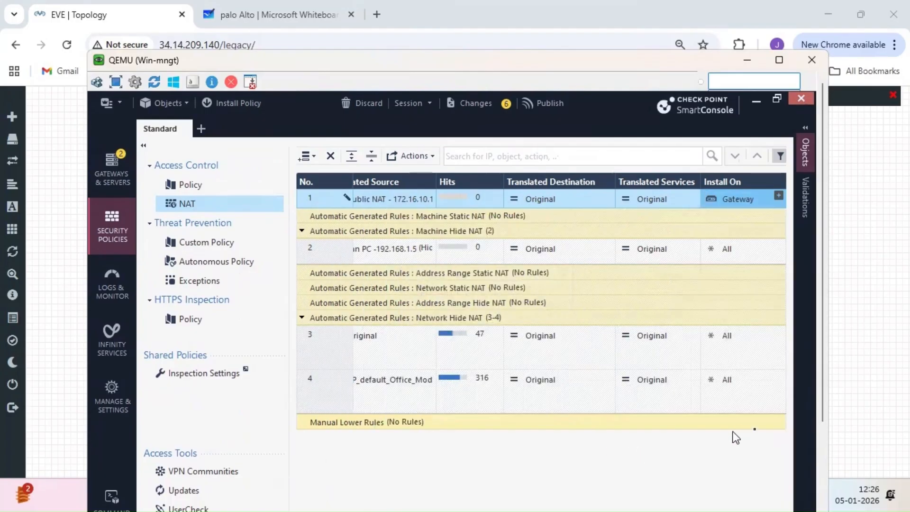
left_click_drag(824, 399, 822, 482)
left_click_drag(693, 466, 448, 467)
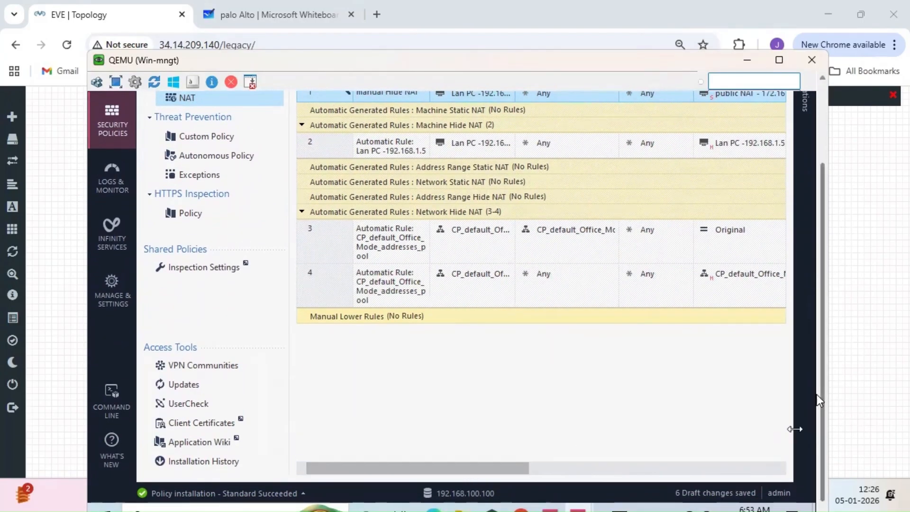
left_click_drag(823, 394, 829, 275)
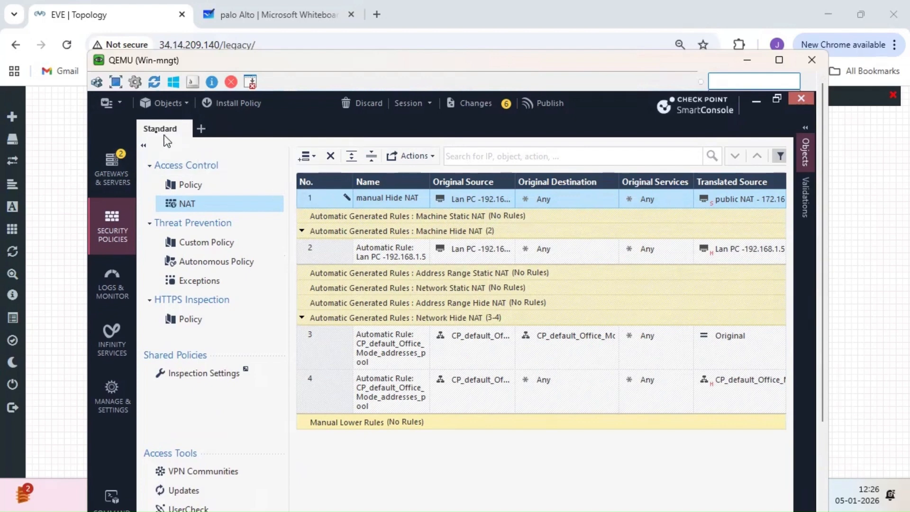
left_click(119, 104)
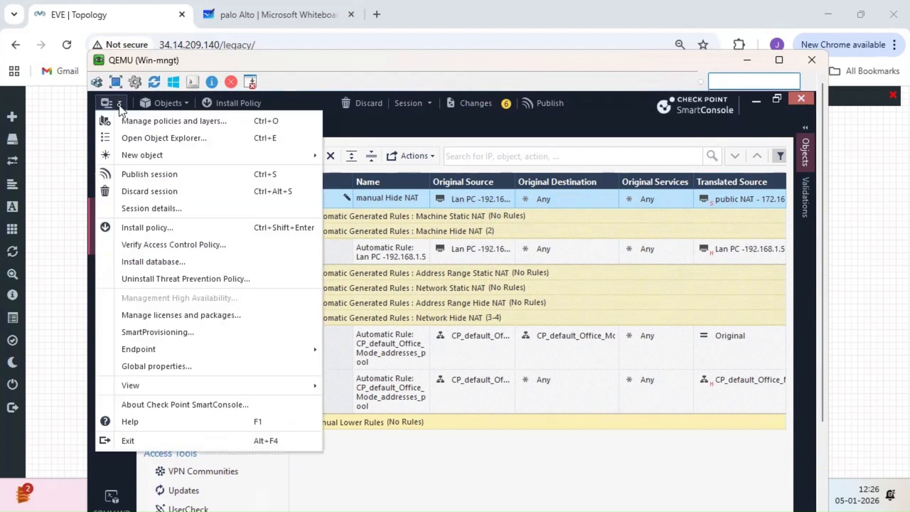
left_click(154, 367)
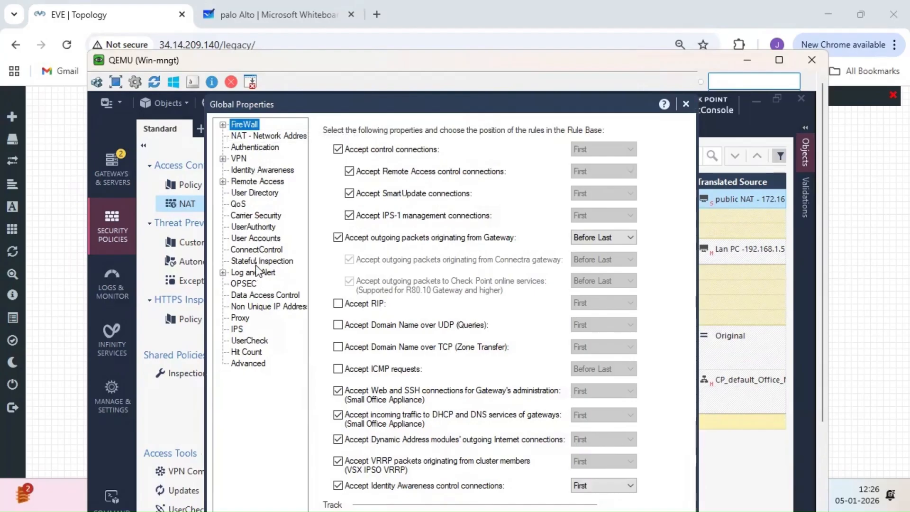
left_click(250, 138)
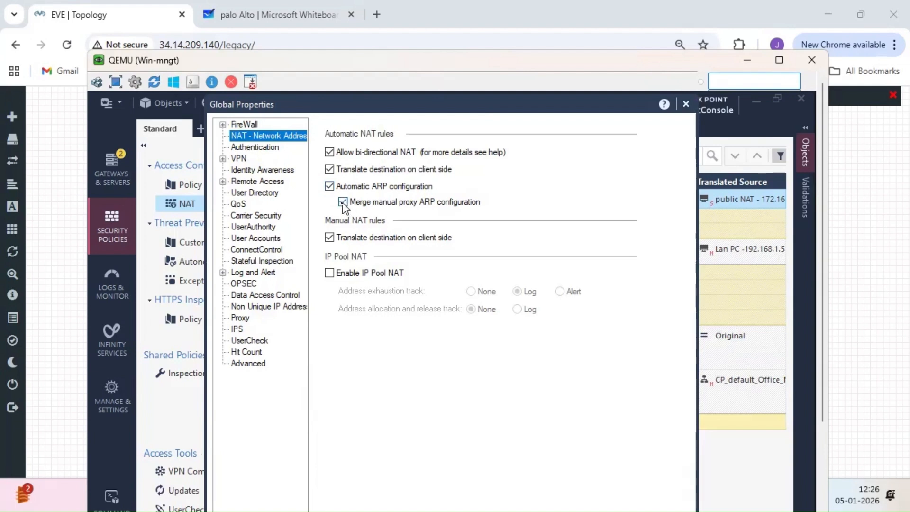
left_click(686, 104)
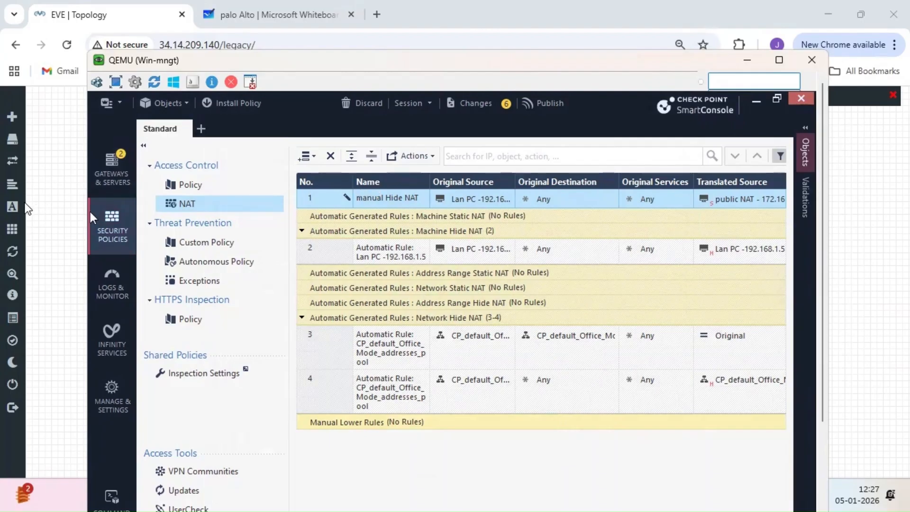
left_click(69, 195)
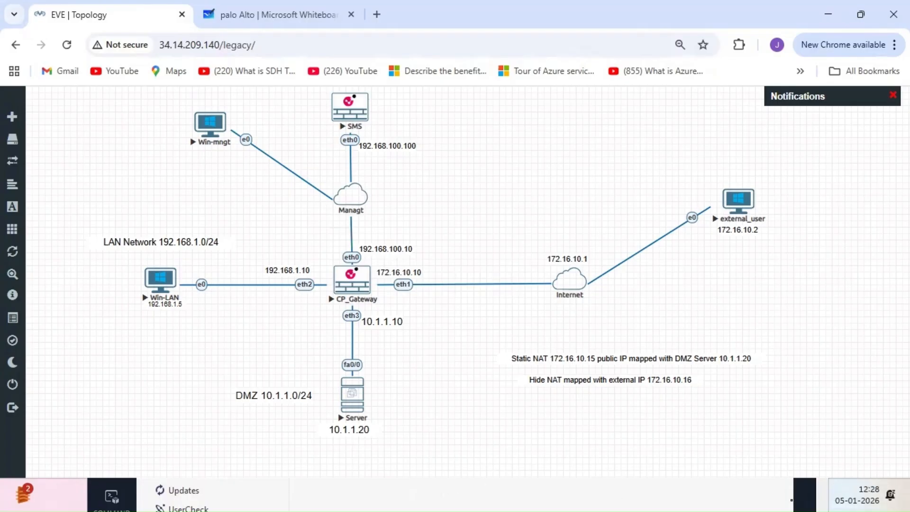
- Bring the Win-mngt VM forward and show the Gaia Portal R81.20 login page in its browser
left_click(881, 492)
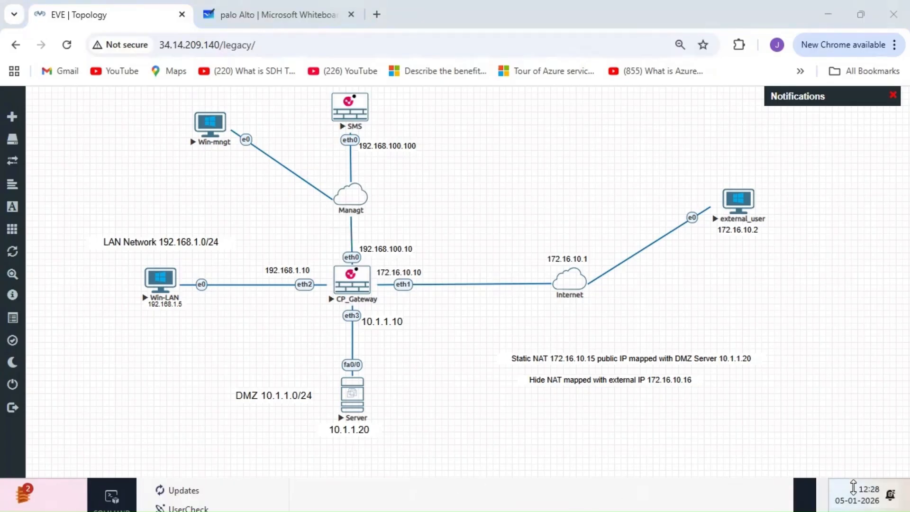
left_click(856, 495)
left_click(891, 495)
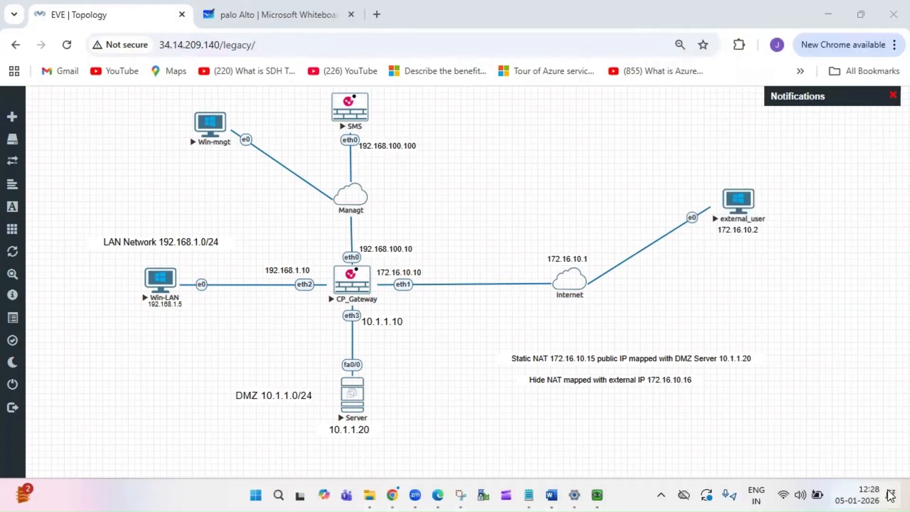
mouse_move(598, 495)
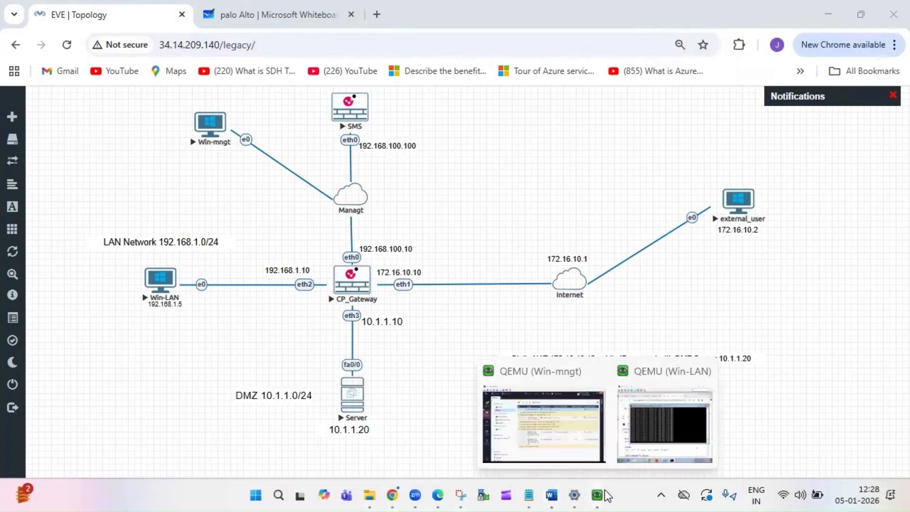
left_click(551, 443)
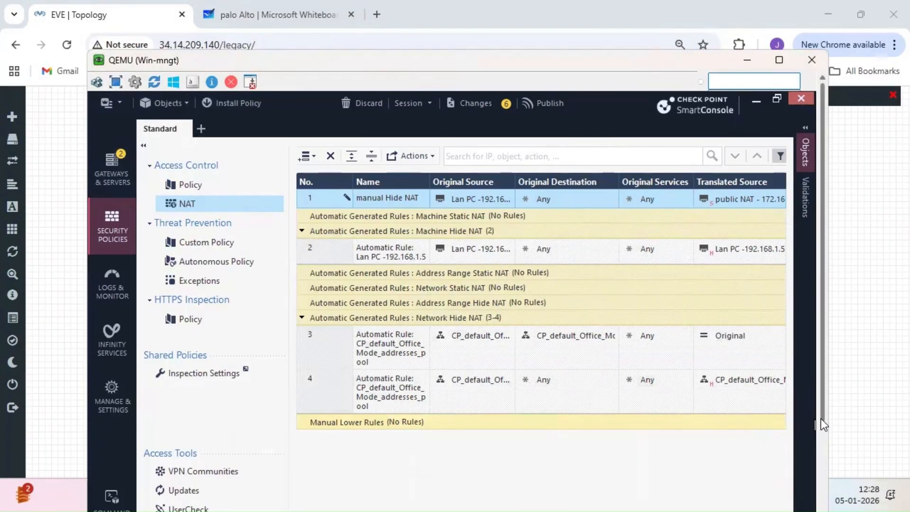
scroll(824, 420, "down", 2)
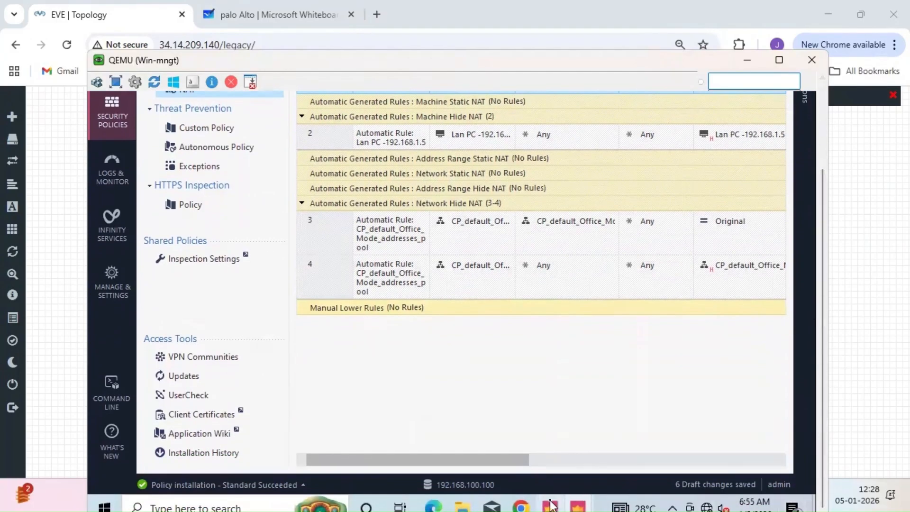
mouse_move(577, 507)
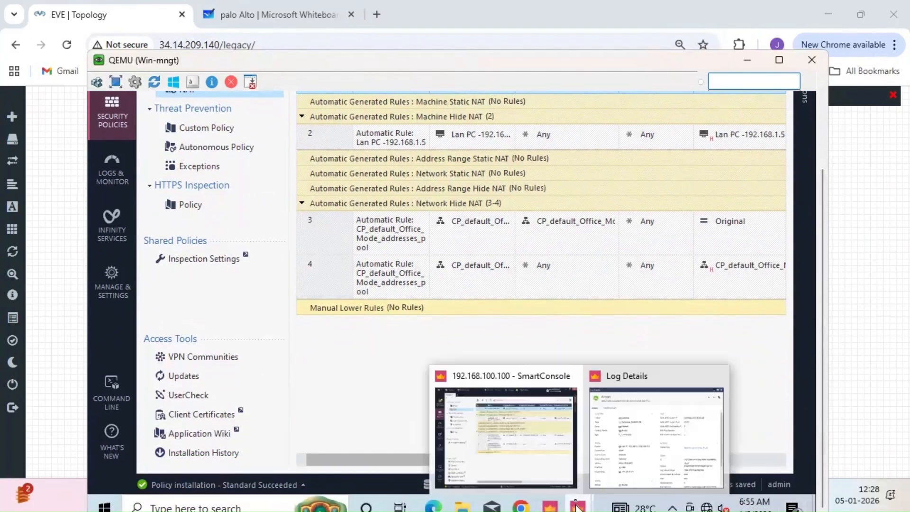
mouse_move(534, 467)
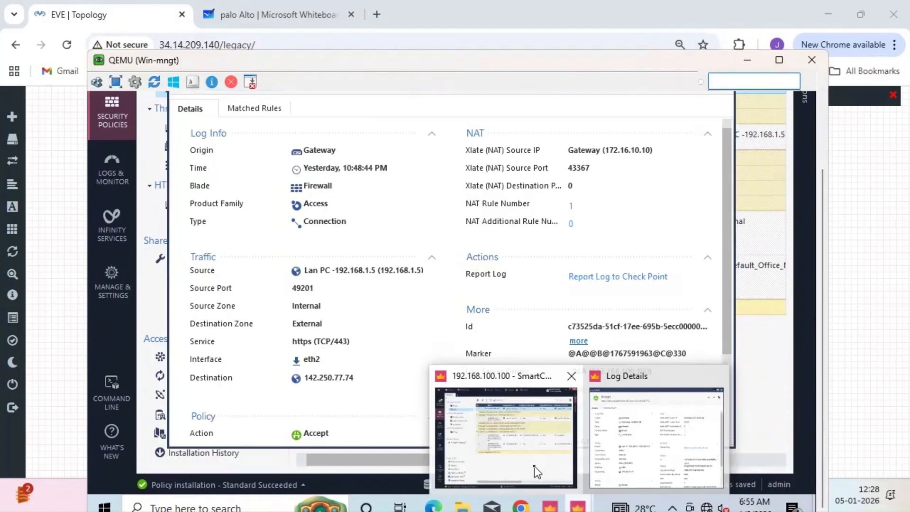
left_click(520, 504)
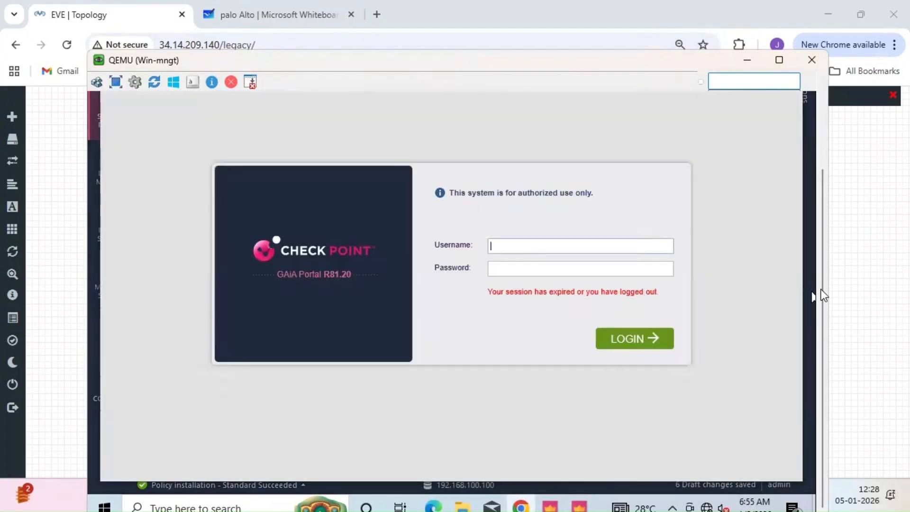
- Log in to Gaia Portal as admin with the account password
scroll(823, 221, "up", 3)
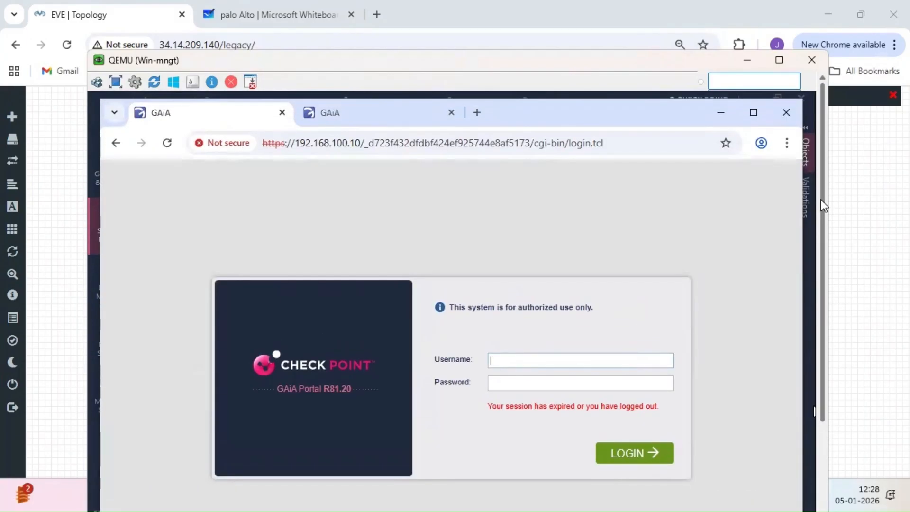
type("admin")
key("Tab")
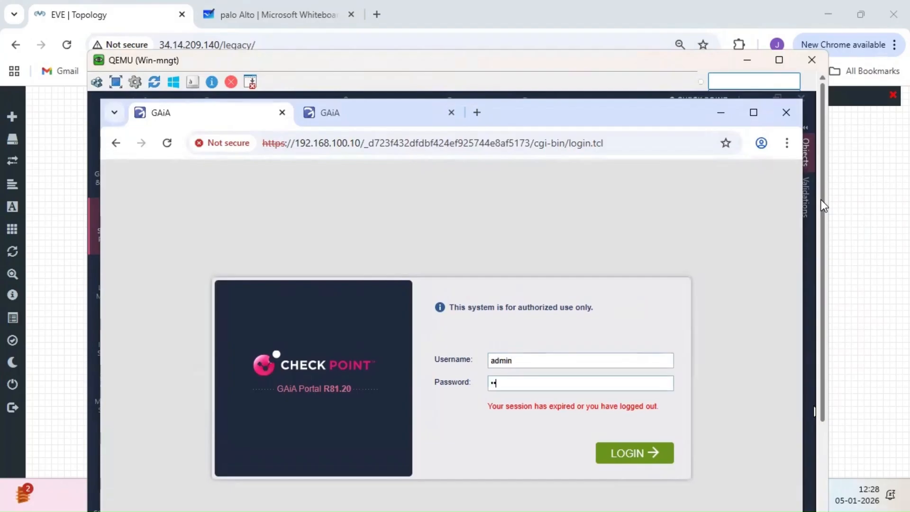
key("Return")
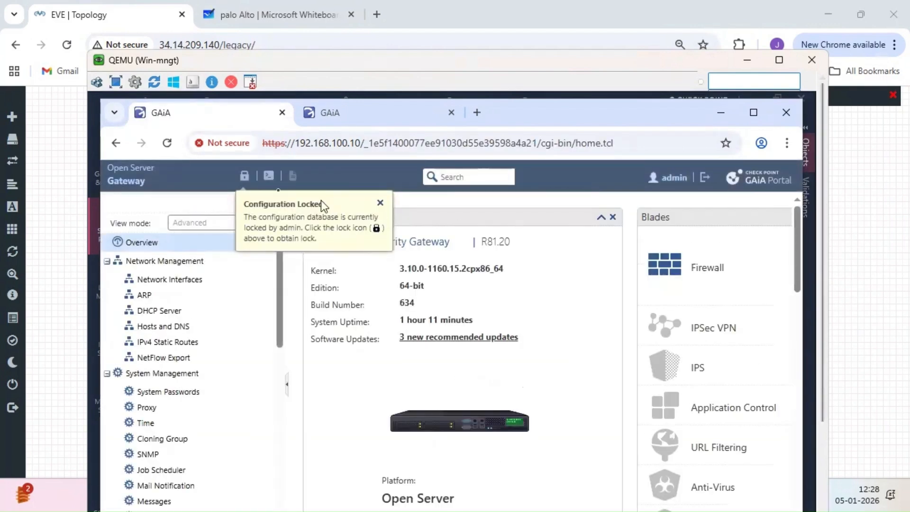
- Override the configuration lock and open the ARP settings page under Network Management
left_click(239, 178)
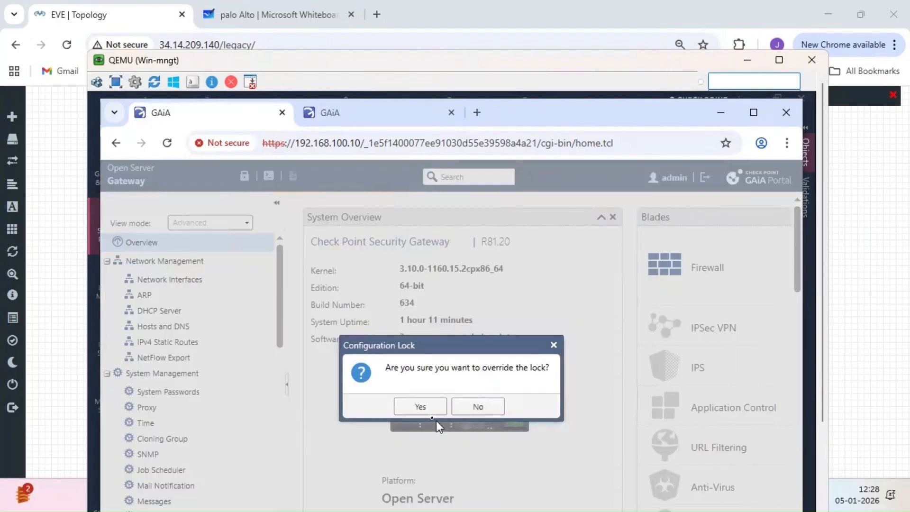
left_click(422, 408)
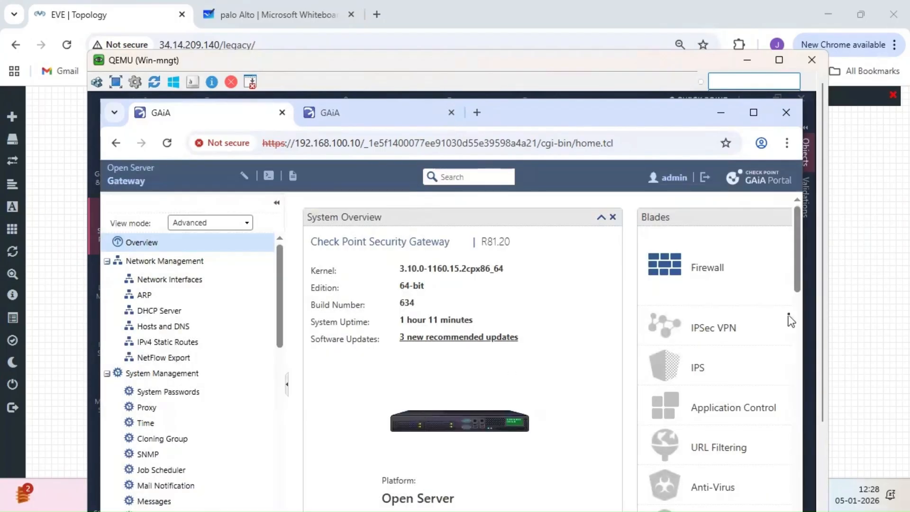
left_click_drag(823, 302, 827, 392)
left_click_drag(281, 231, 276, 186)
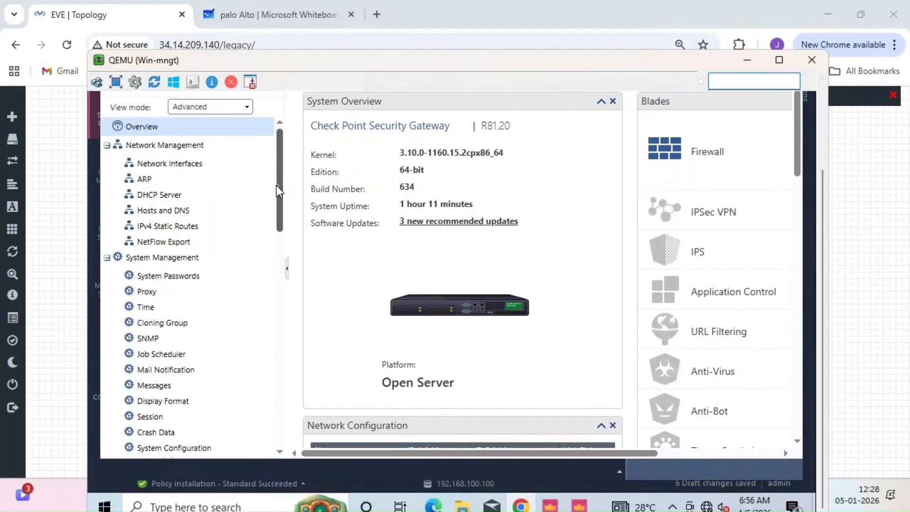
left_click(175, 181)
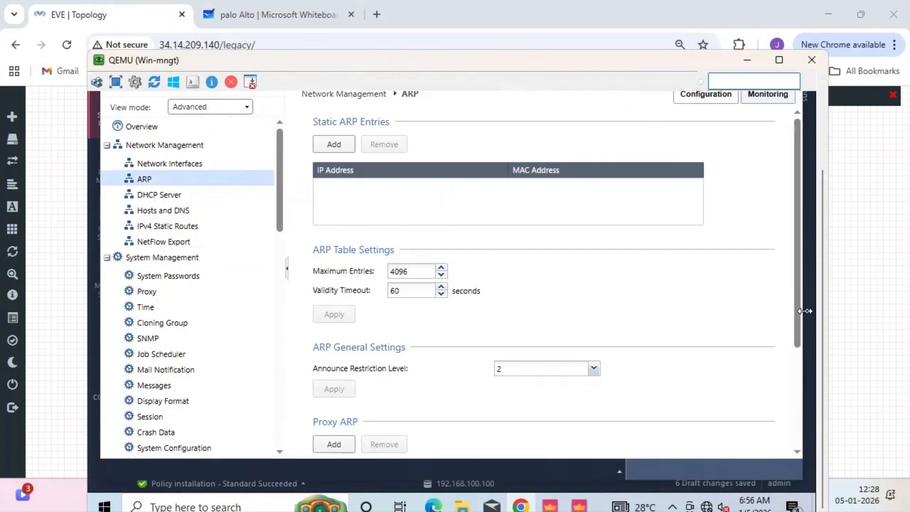
- Add and save a Proxy ARP entry for 172.16.10.16 on interface eth1
left_click_drag(802, 317, 803, 412)
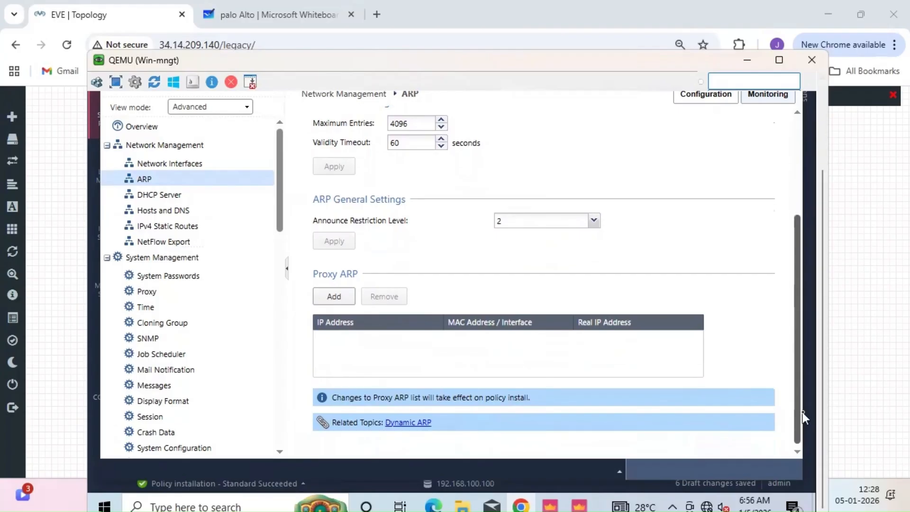
left_click(337, 296)
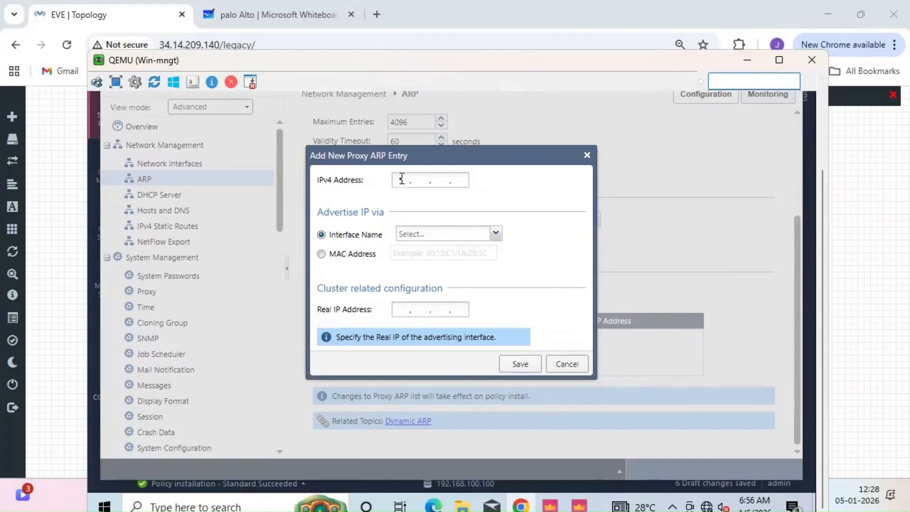
type("192 . 16 . 10 . 16")
left_click(495, 233)
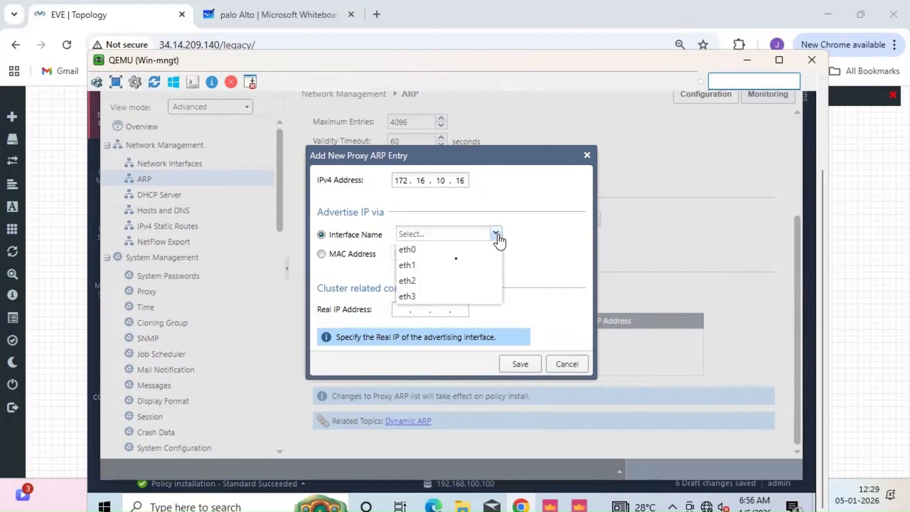
left_click(430, 266)
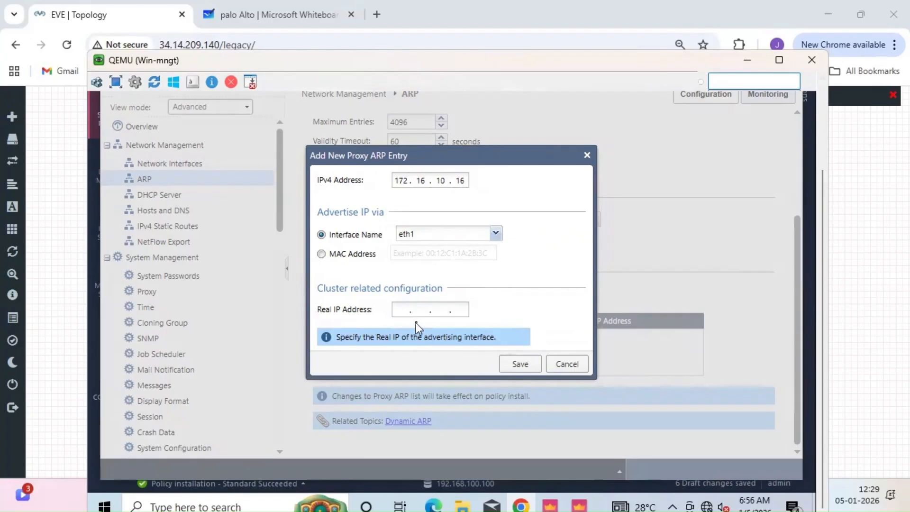
left_click(512, 366)
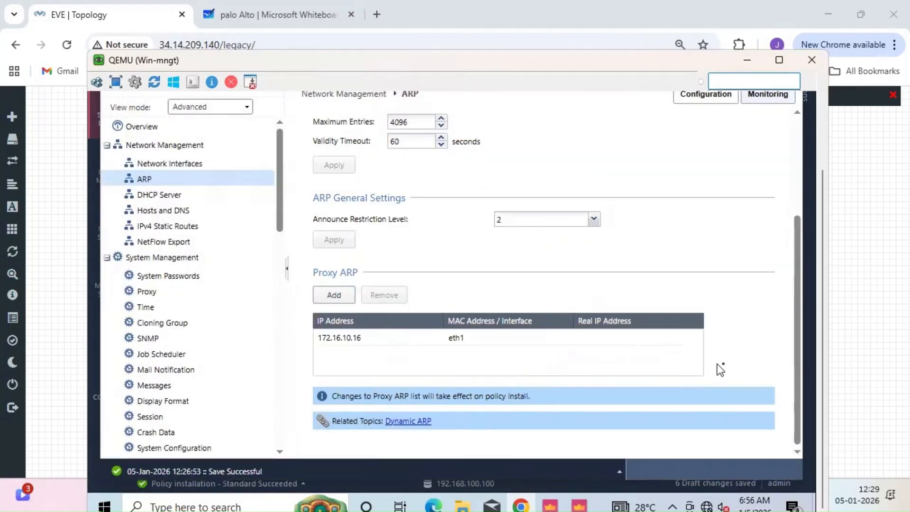
- Close the log details window and bring SmartConsole back to the front
left_click_drag(796, 348, 795, 300)
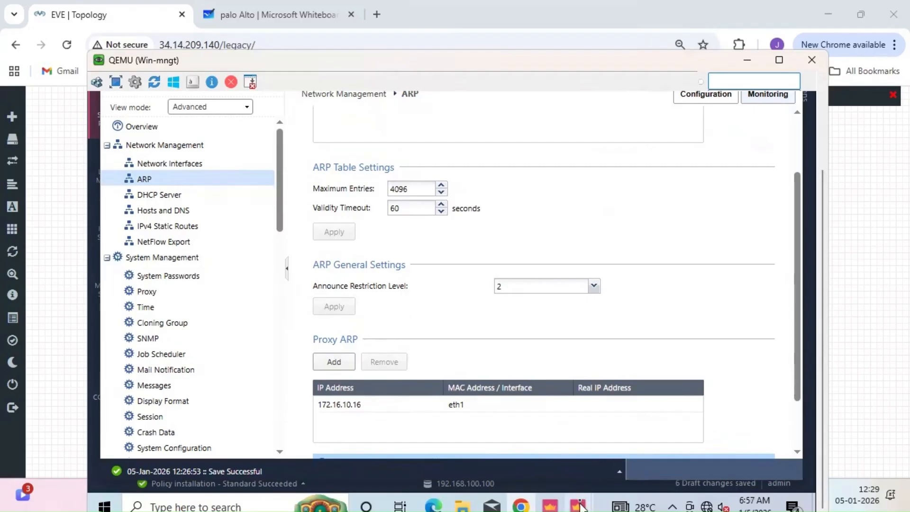
mouse_move(580, 507)
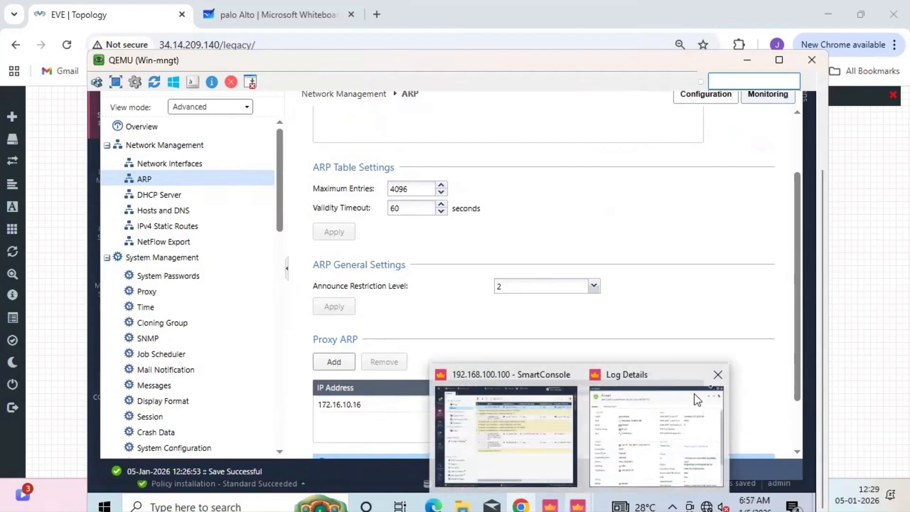
left_click(722, 379)
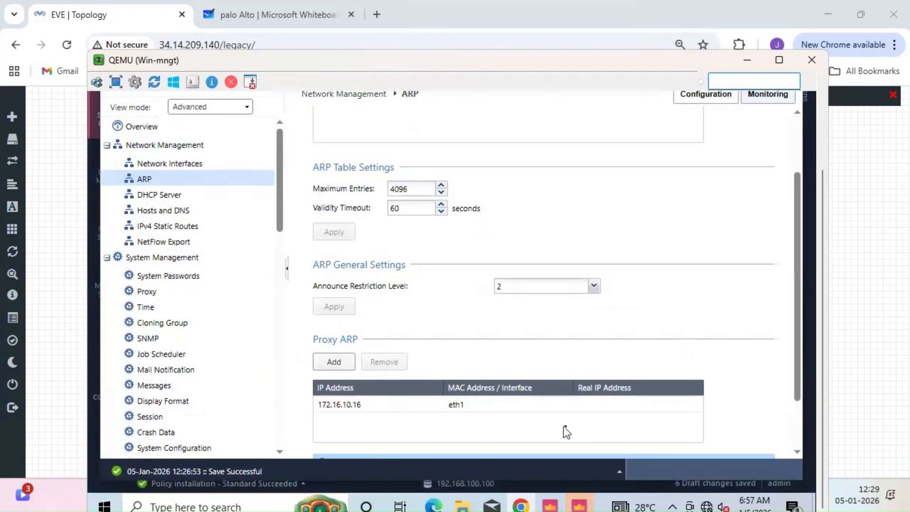
left_click_drag(823, 352, 823, 244)
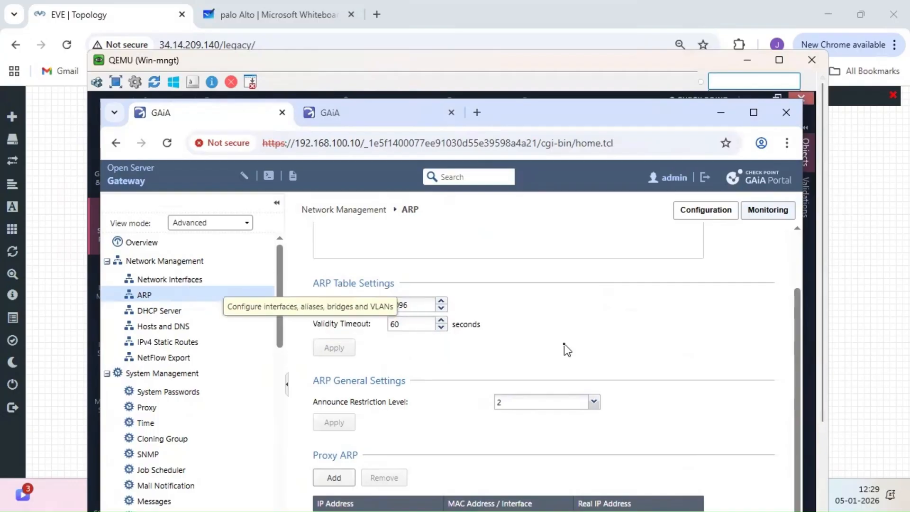
left_click_drag(823, 345, 820, 442)
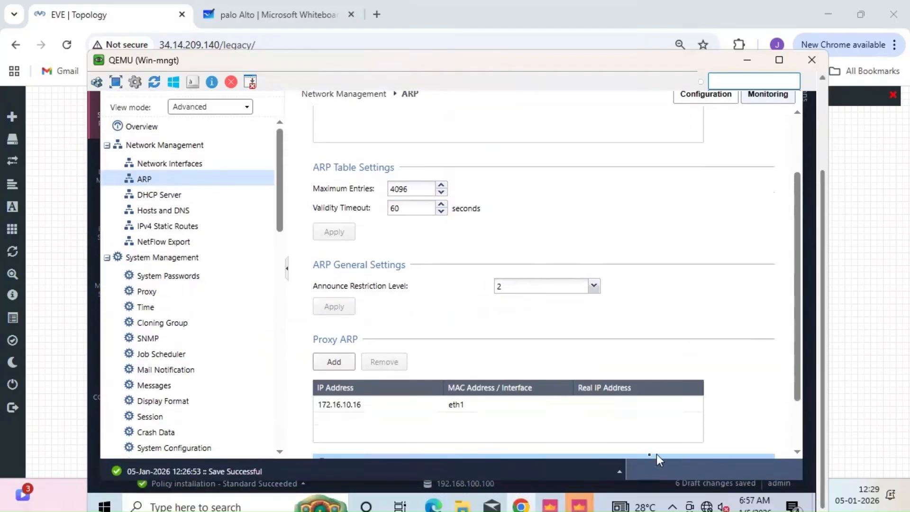
mouse_move(580, 505)
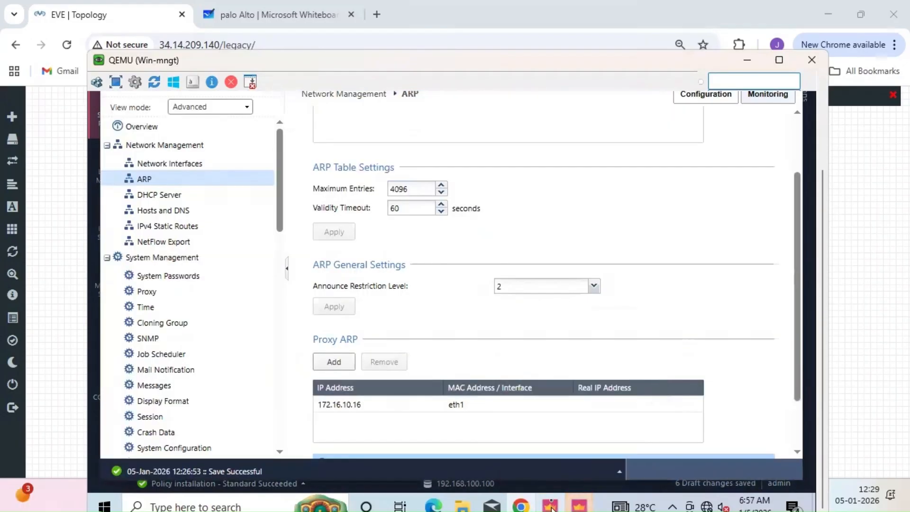
left_click(579, 506)
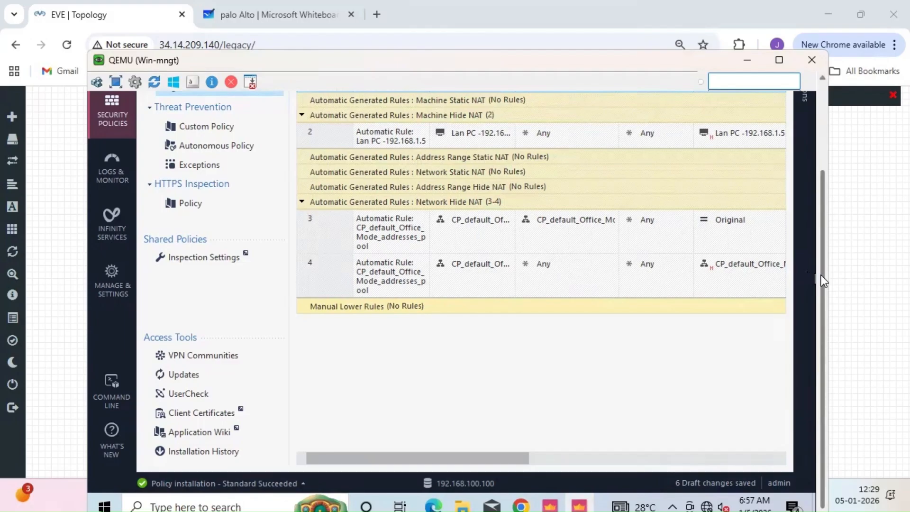
scroll(822, 275, "up", 3)
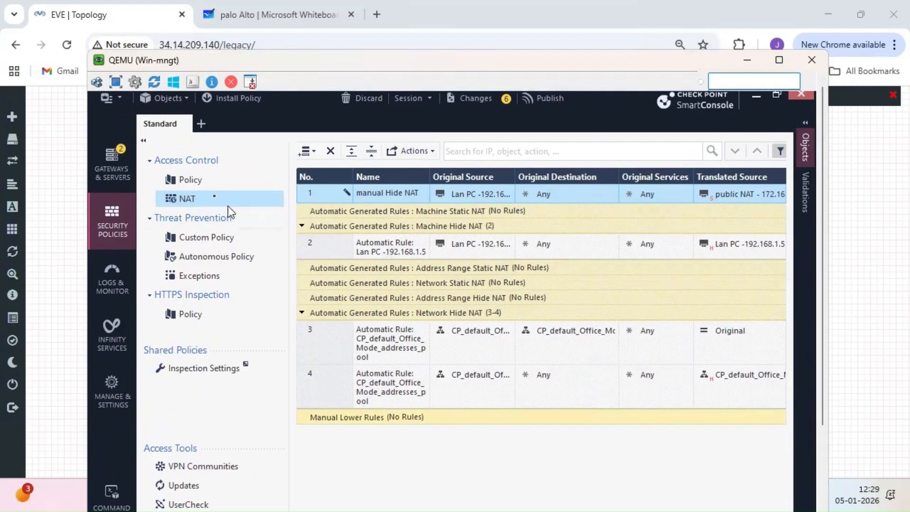
left_click(206, 184)
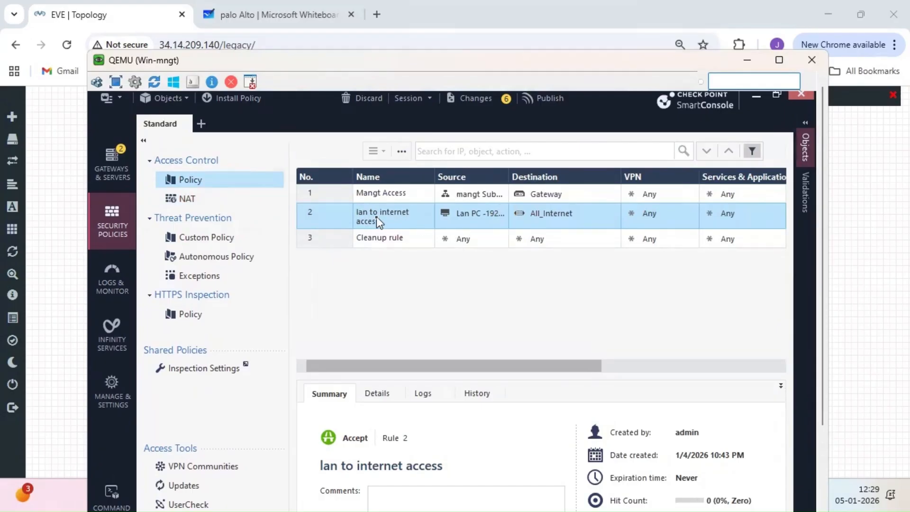
left_click(198, 198)
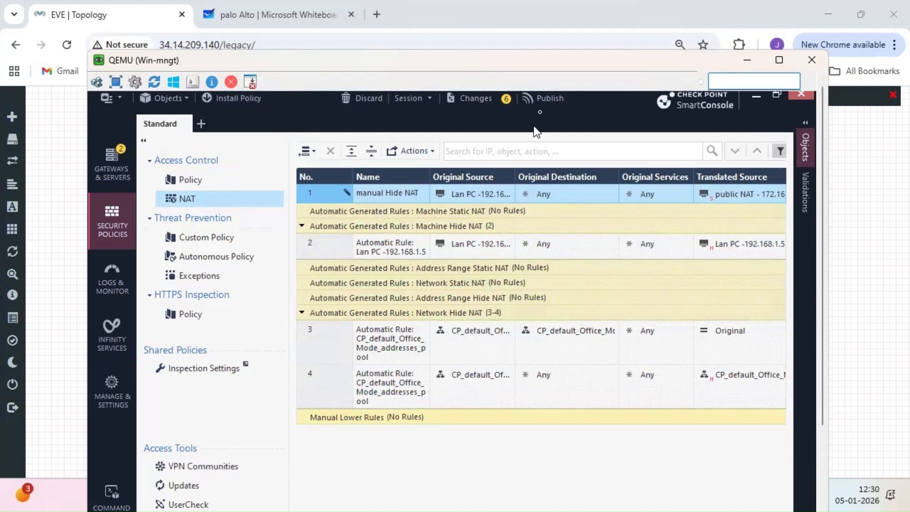
- Publish the six draft changes, install the Standard policy on the gateway, and return to the topology
left_click(543, 98)
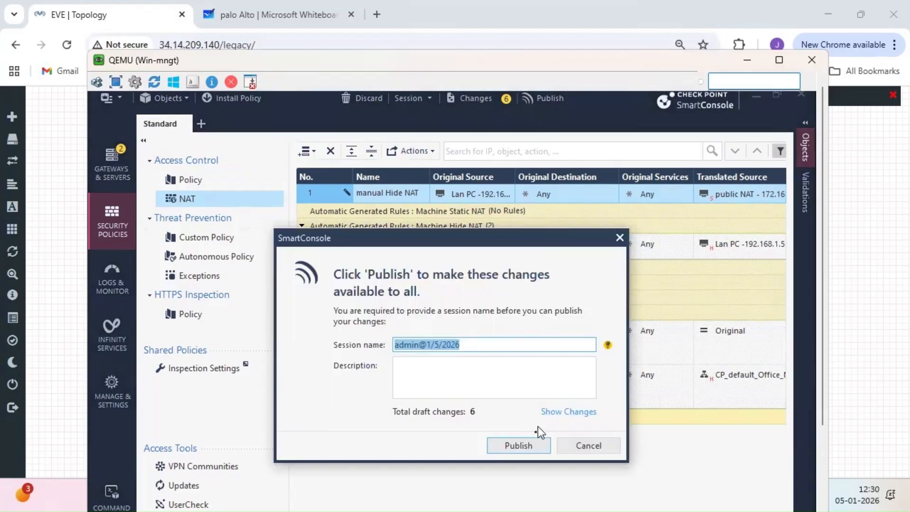
left_click(519, 446)
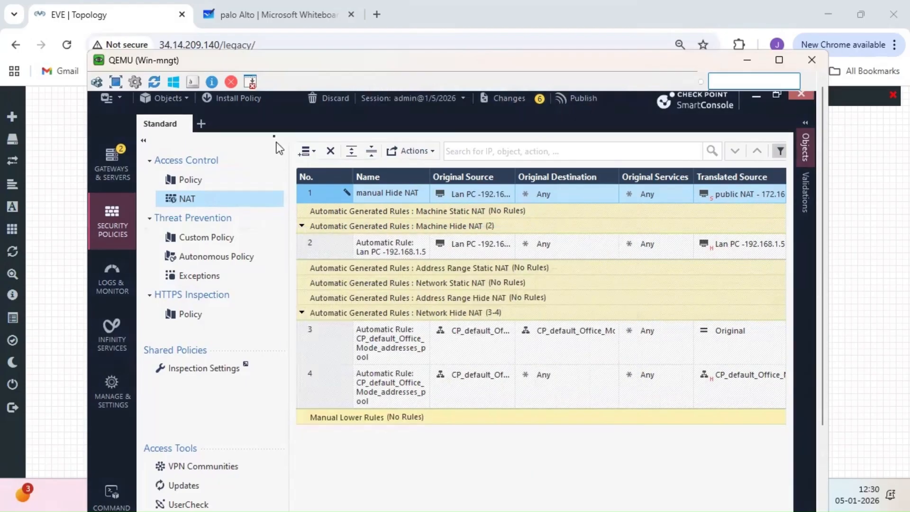
left_click(240, 99)
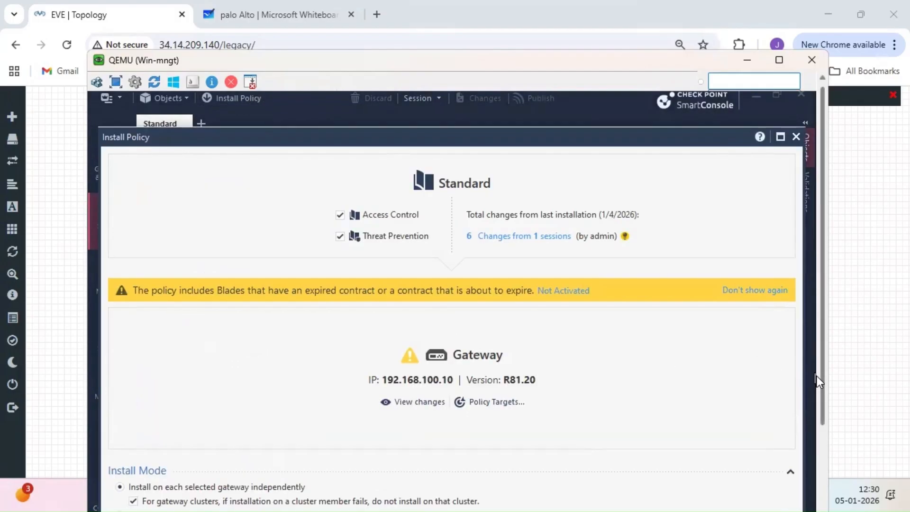
left_click_drag(821, 380, 815, 425)
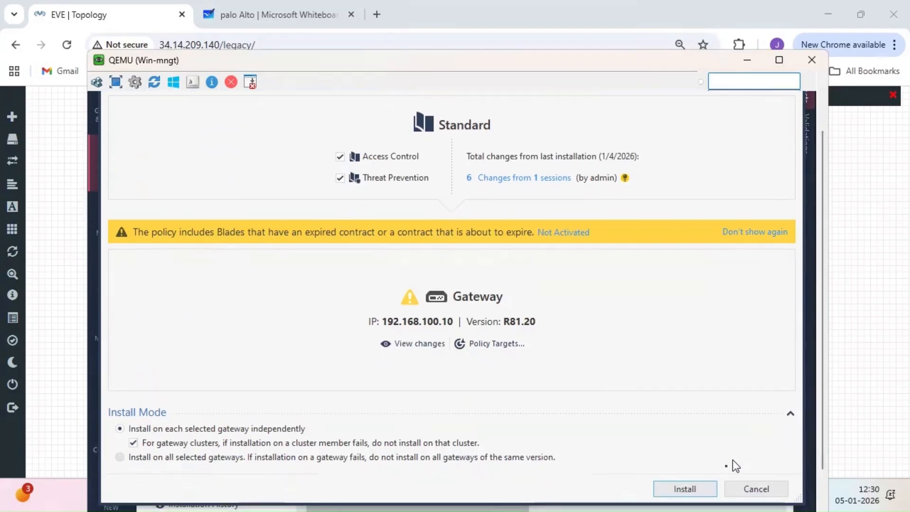
left_click(699, 490)
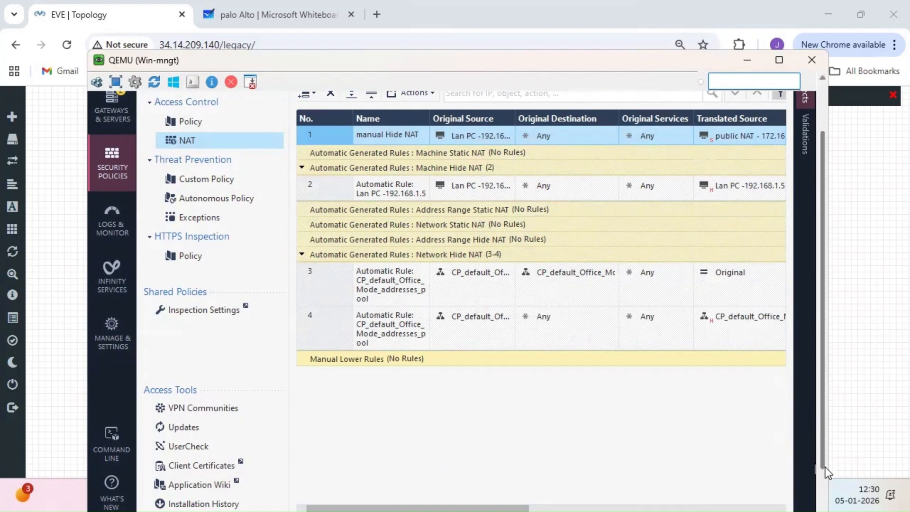
scroll(825, 456, "down", 1)
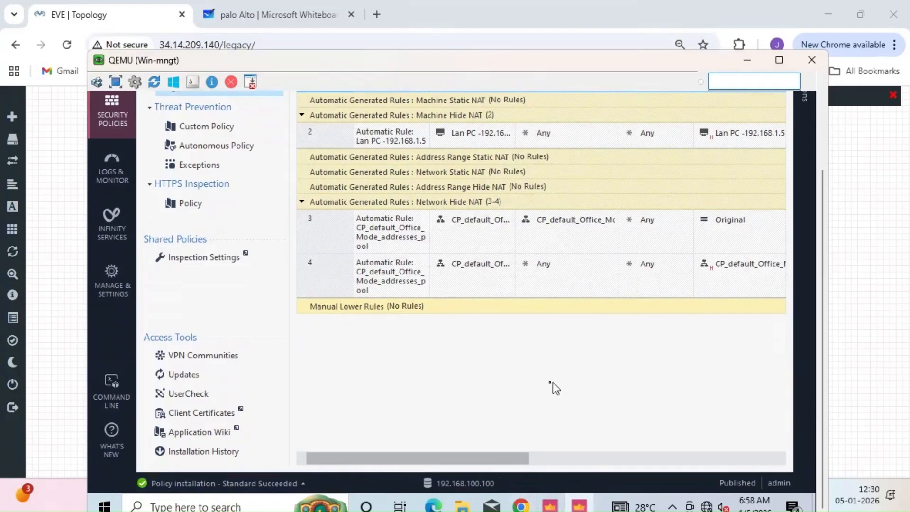
left_click(69, 303)
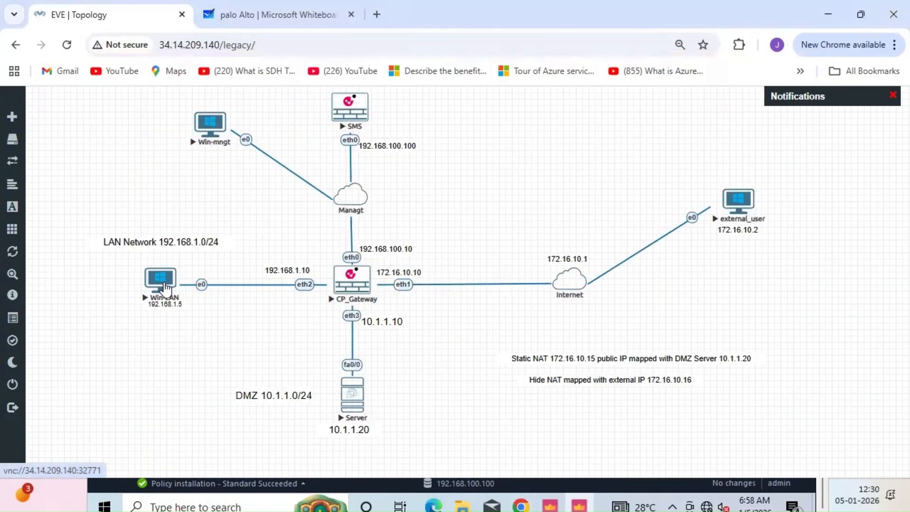
left_click(166, 288)
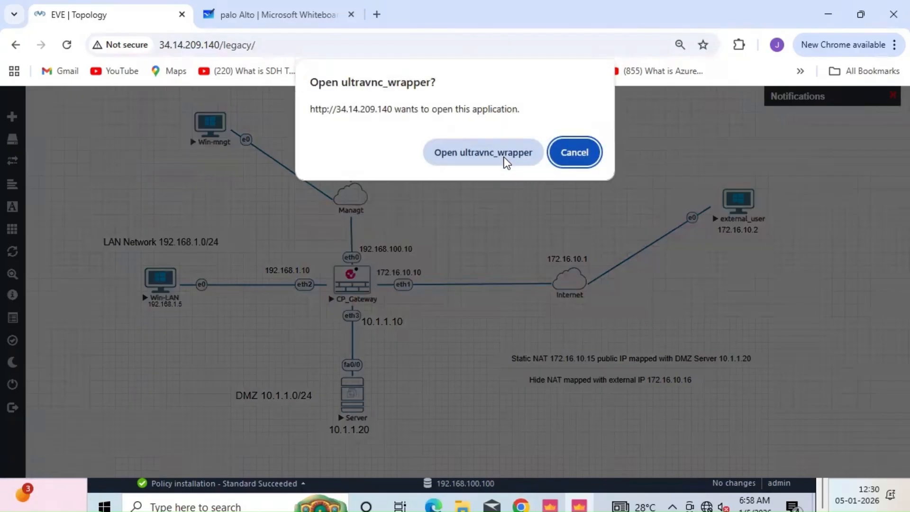
- On the Win-LAN PC, search Chrome for 'checkpoint support portal' and open the Check Point Support Center
left_click(483, 152)
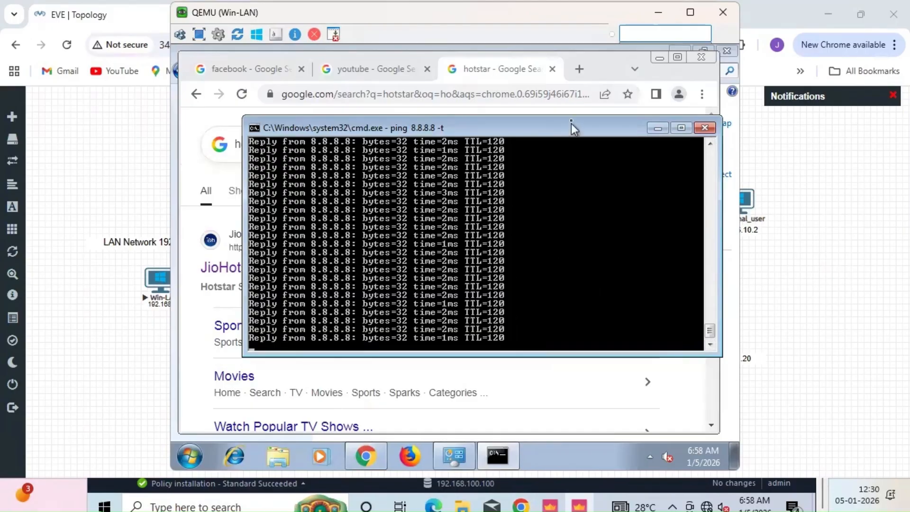
left_click(579, 69)
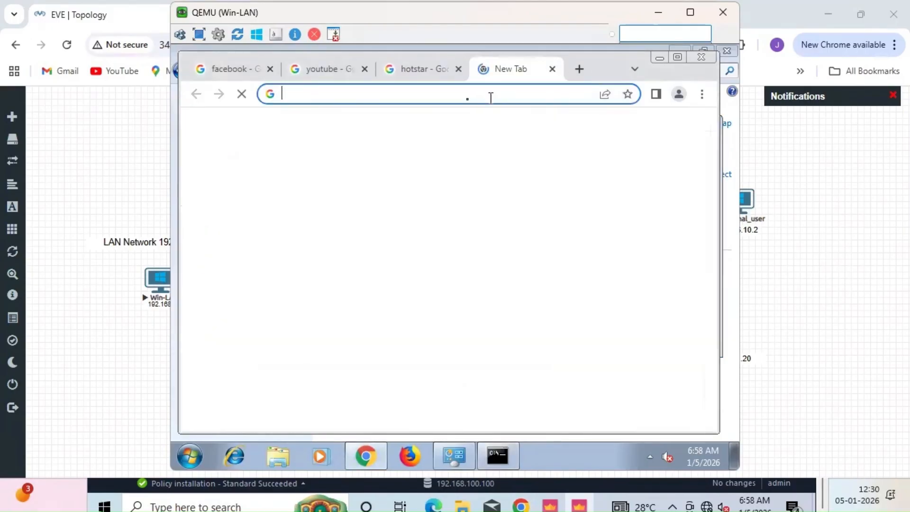
left_click(451, 99)
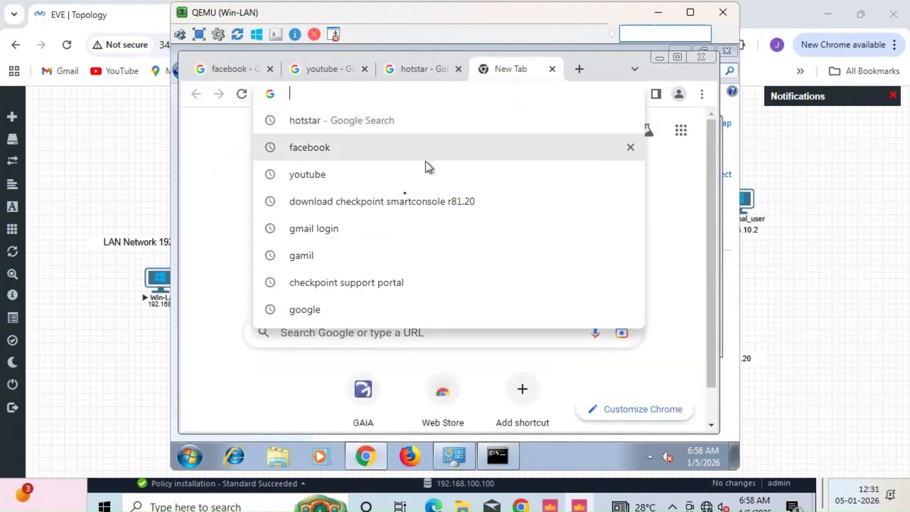
left_click(350, 283)
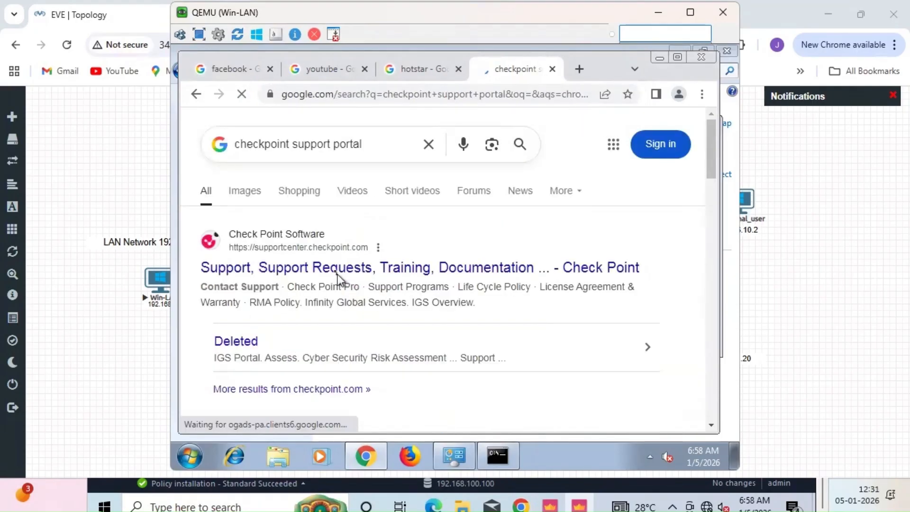
left_click(335, 273)
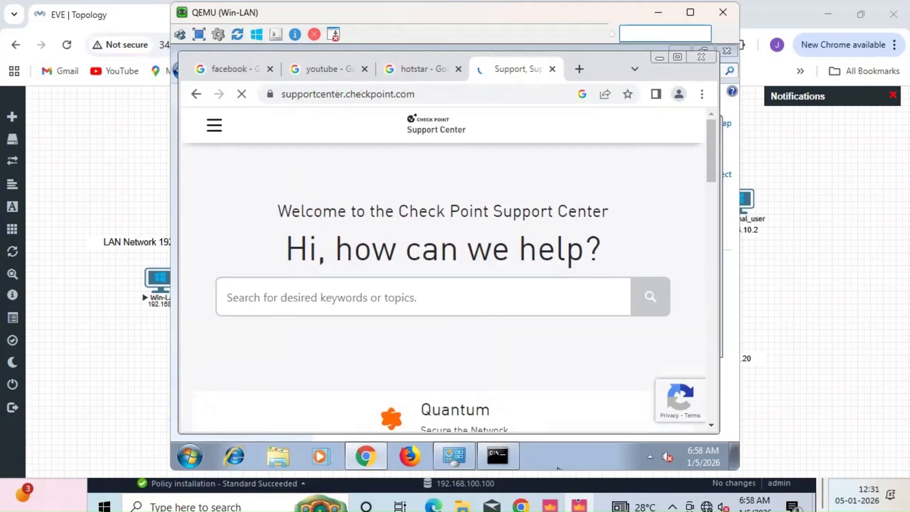
mouse_move(487, 469)
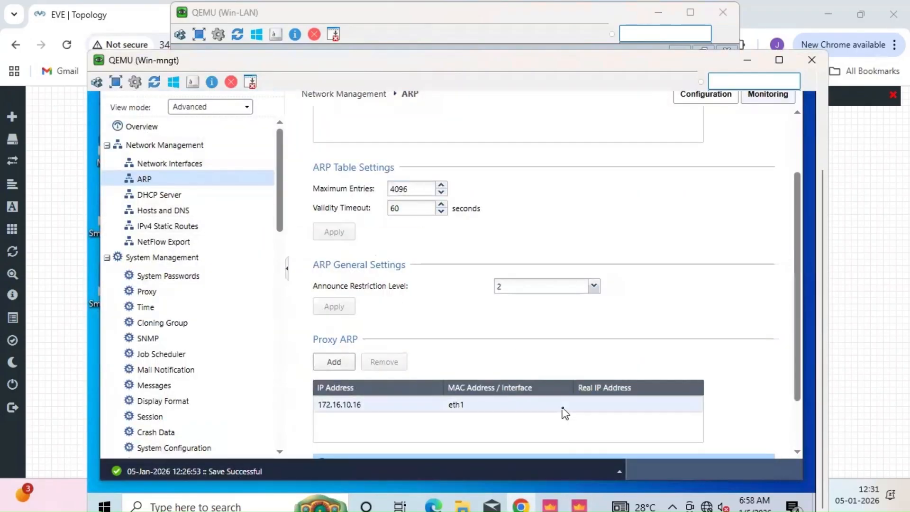
- Back in SmartConsole logs, rerun the src:192.168.1.5 search several times to load newer entries
left_click(586, 504)
left_click_drag(824, 363, 818, 223)
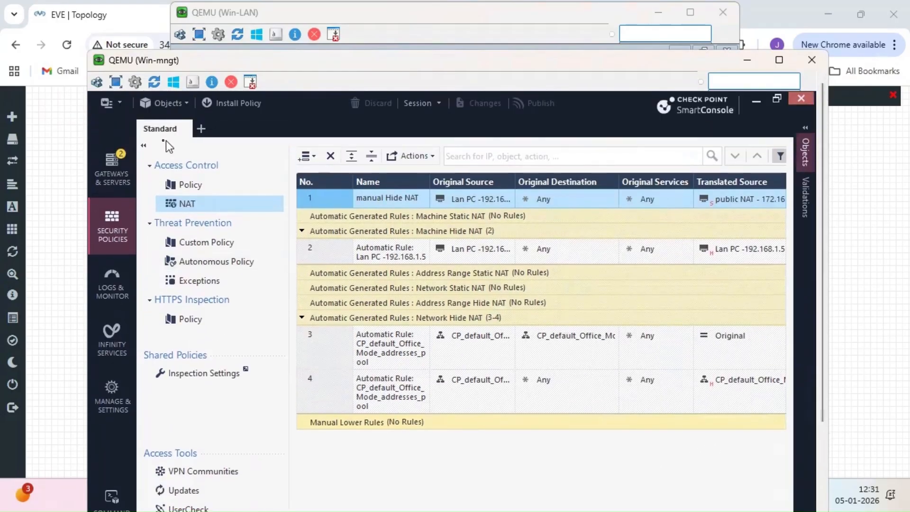
left_click(112, 293)
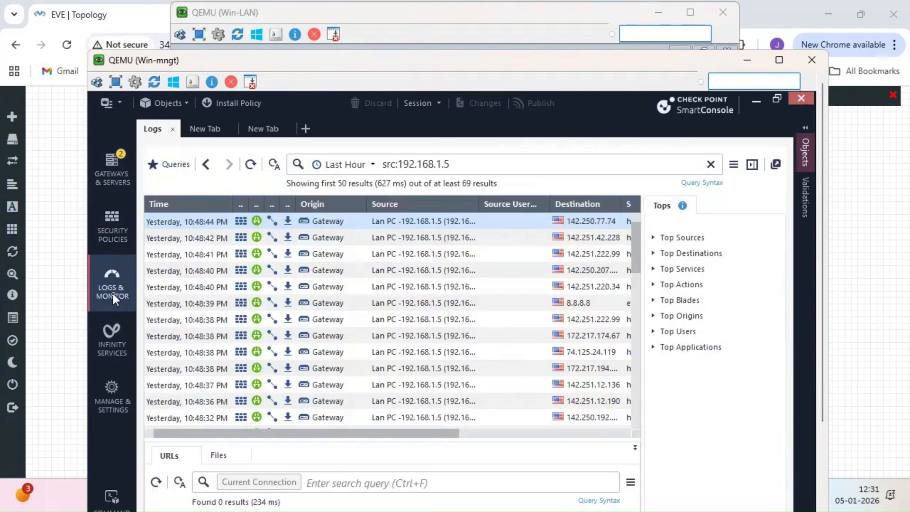
left_click(473, 162)
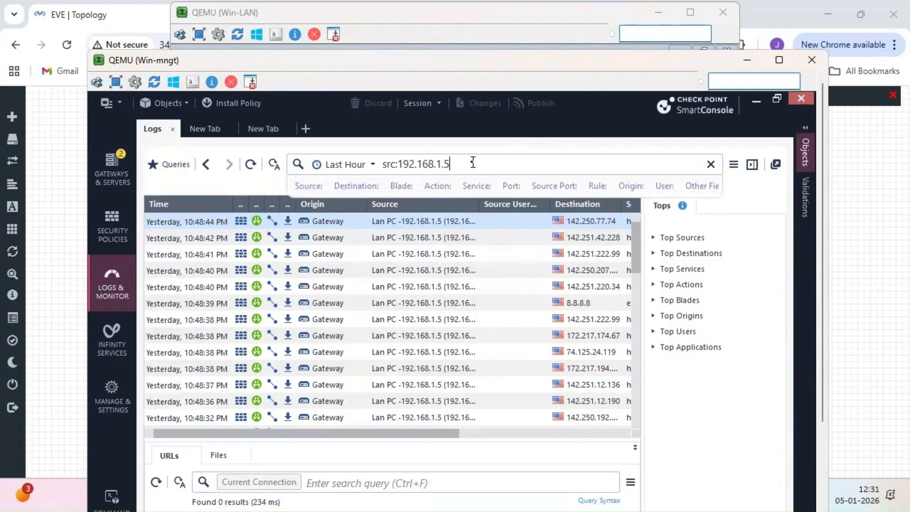
key("Return")
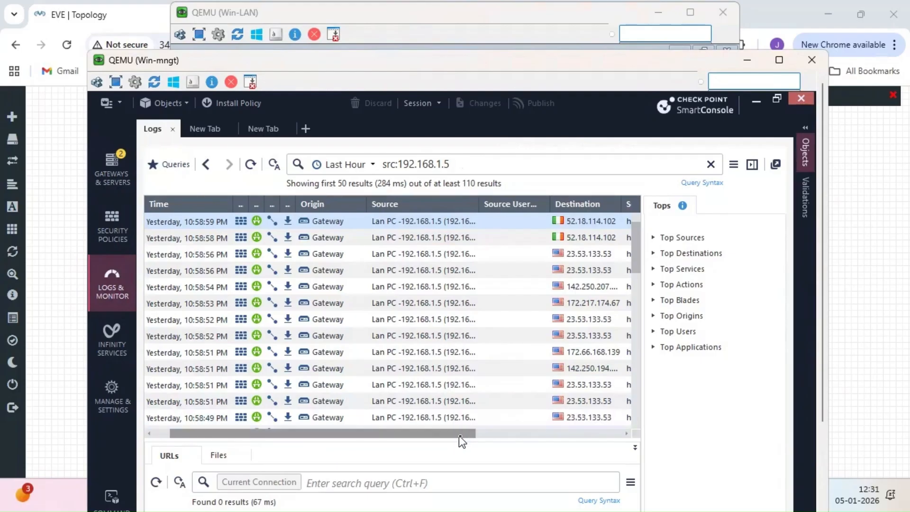
left_click(484, 163)
key("Return")
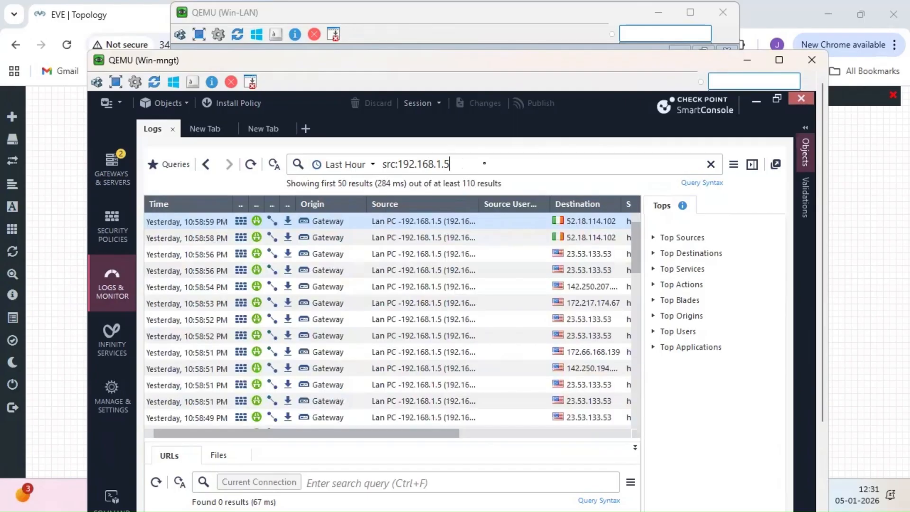
left_click(485, 163)
key("Return")
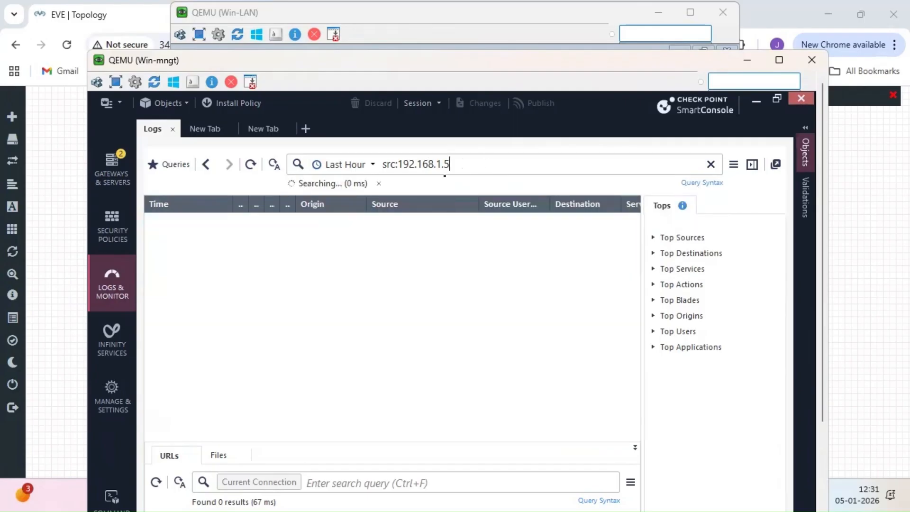
- Rerun the src:192.168.1.5 search with the Today range, then set it back to Last Hour
left_click(373, 165)
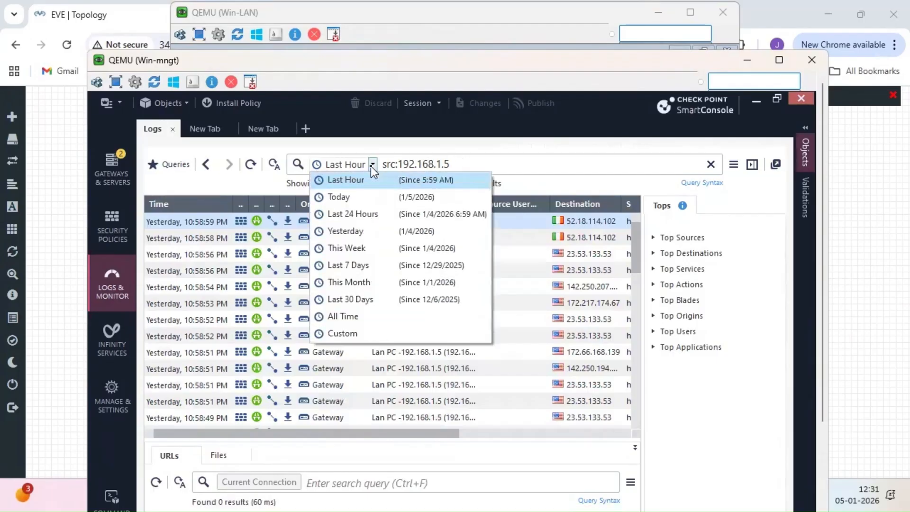
left_click(364, 198)
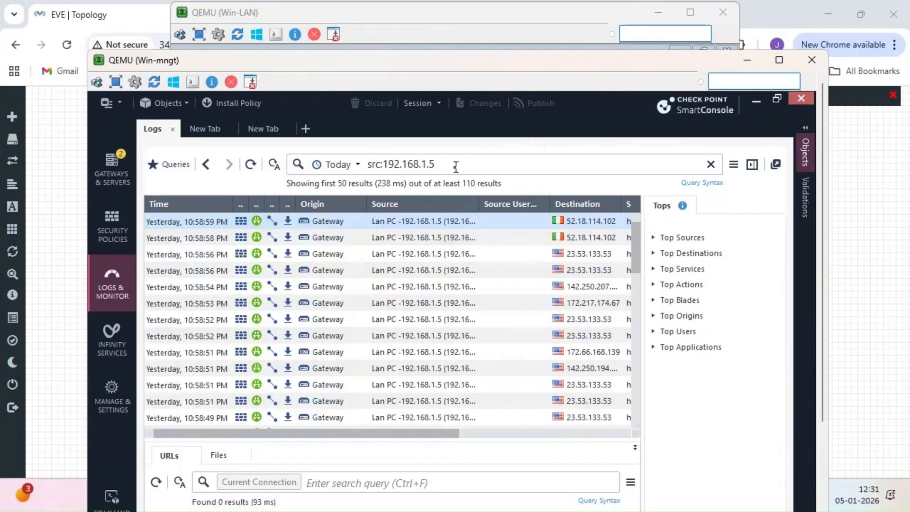
left_click(455, 167)
key("Return")
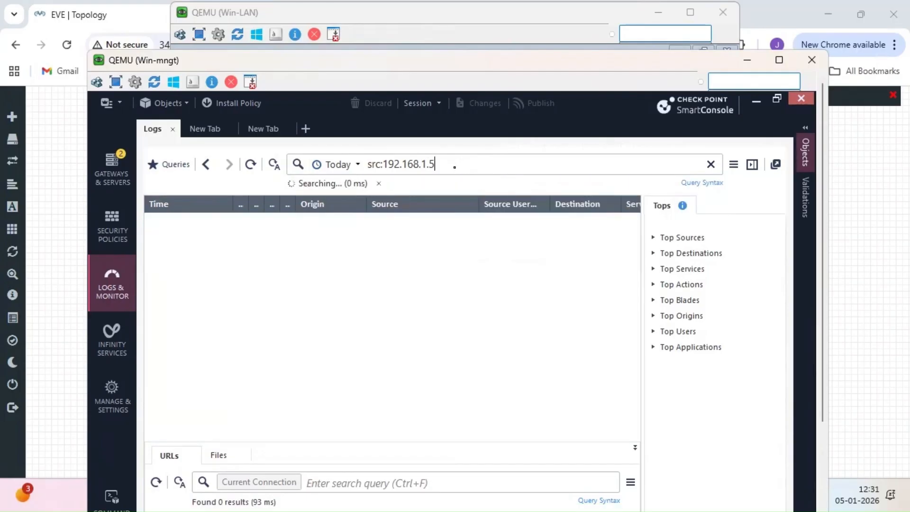
left_click(356, 166)
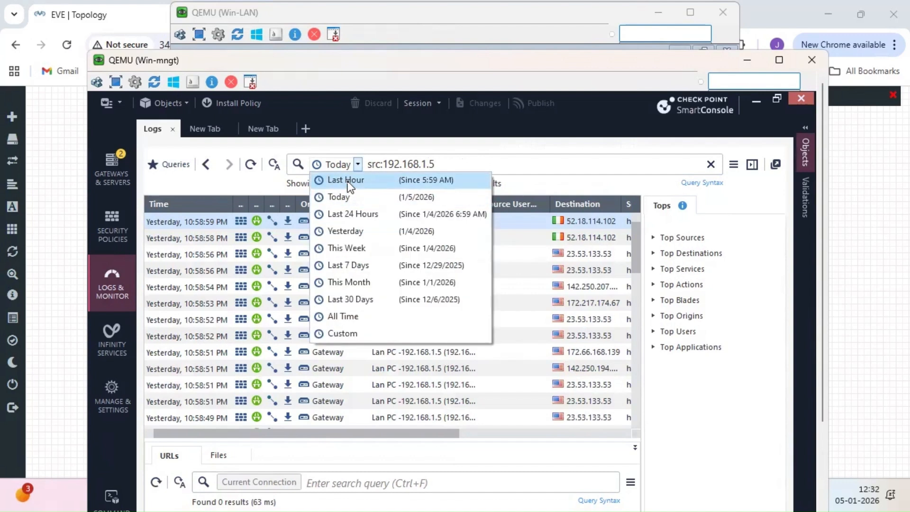
left_click(347, 180)
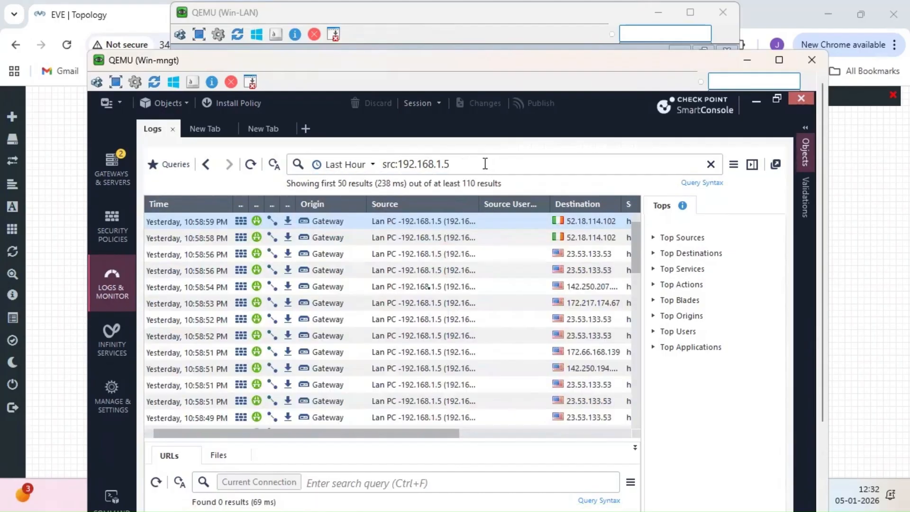
- Scroll across the log table, then bring the EVE network topology to the front
left_click_drag(400, 434, 559, 426)
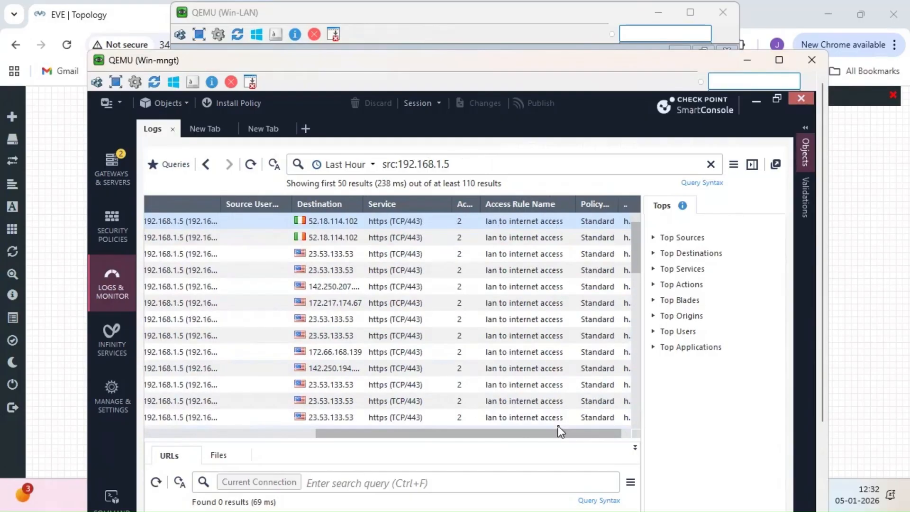
left_click_drag(490, 435, 320, 434)
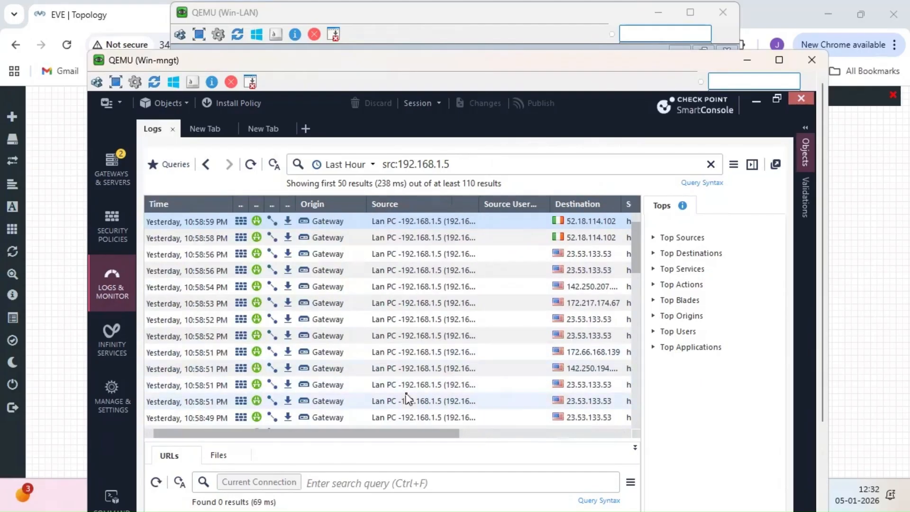
left_click(870, 368)
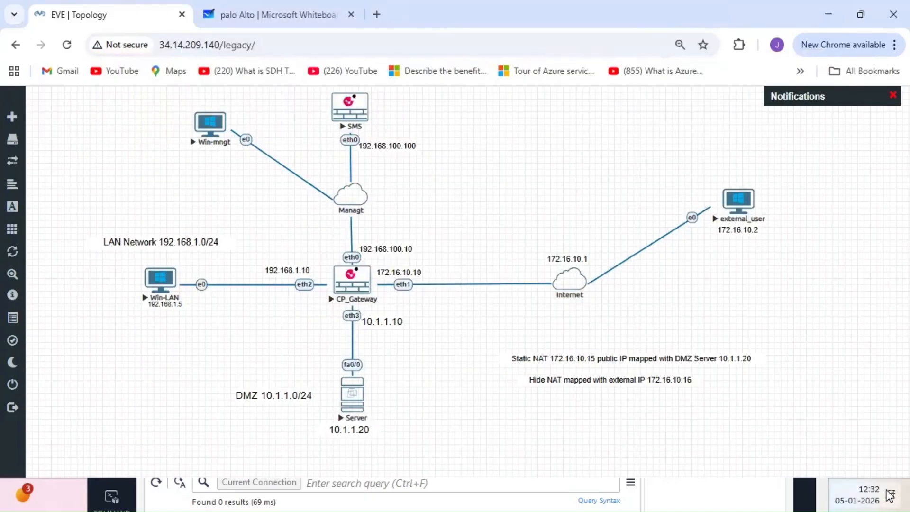
- From the desktop, bring up the Win-LAN VM console
left_click(906, 495)
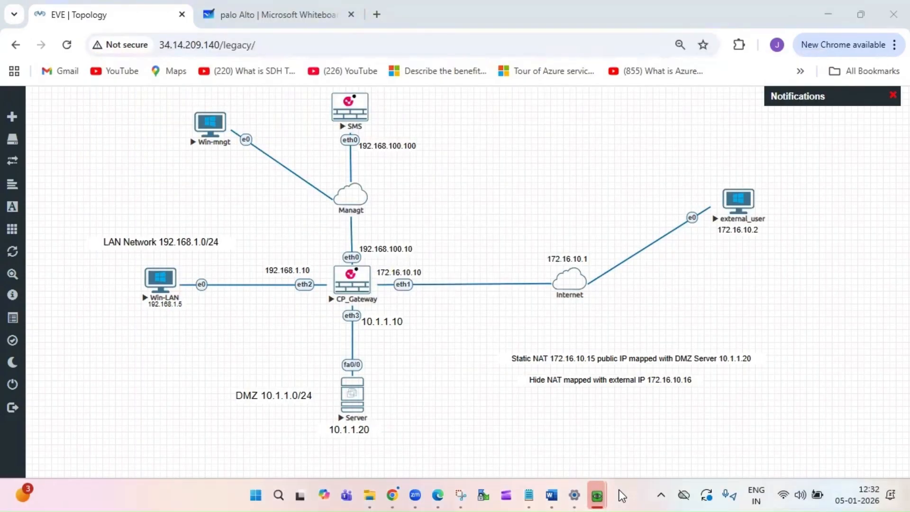
mouse_move(601, 495)
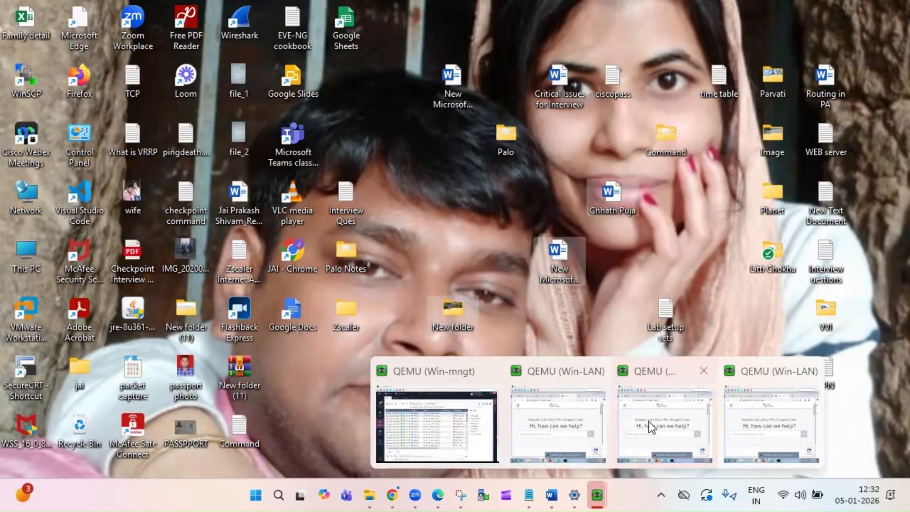
left_click(585, 420)
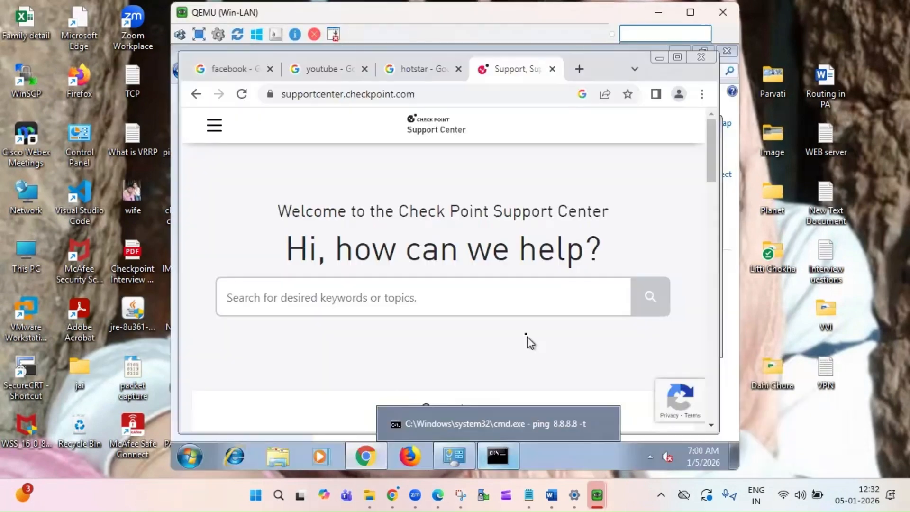
- In a new Chrome tab, search Google for gmail and open the Gmail login page to generate traffic
left_click(579, 69)
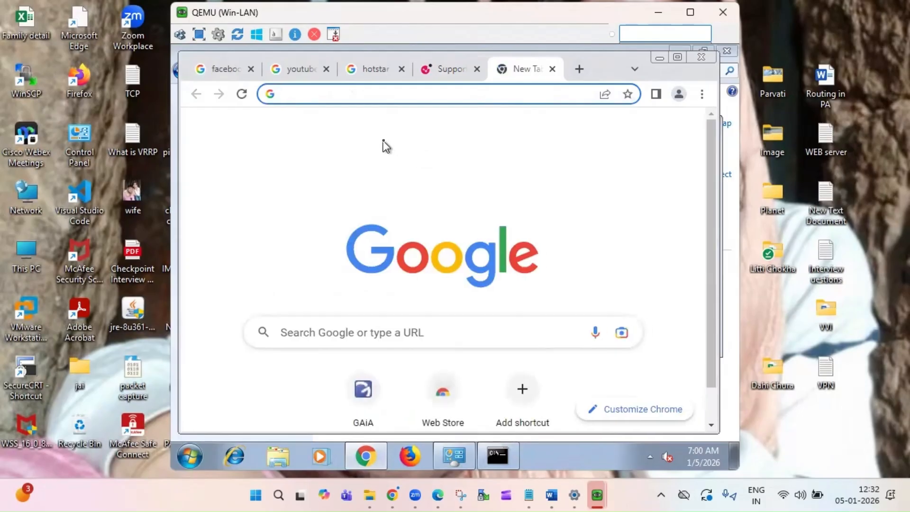
type("g")
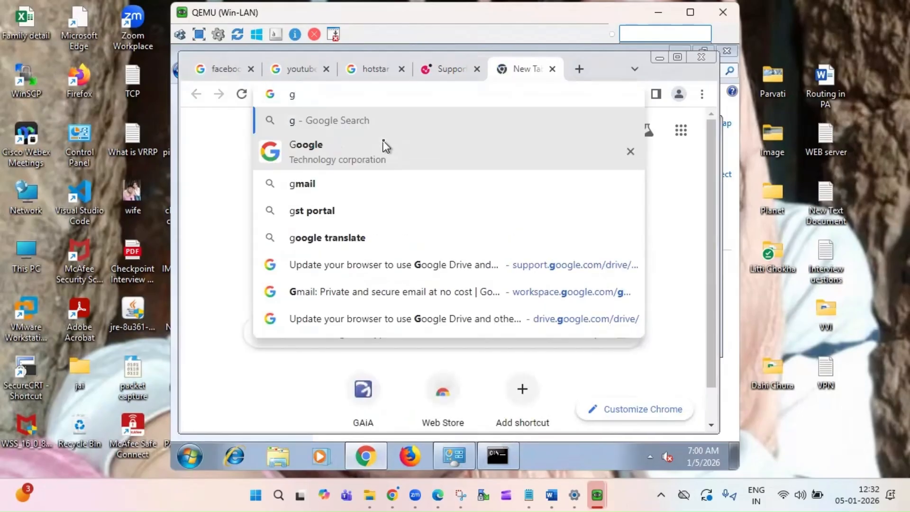
left_click(334, 184)
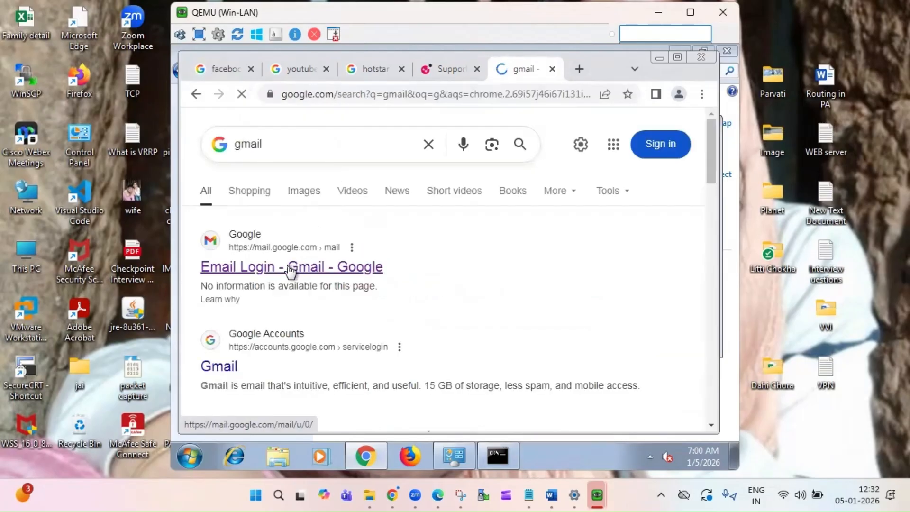
left_click(291, 271)
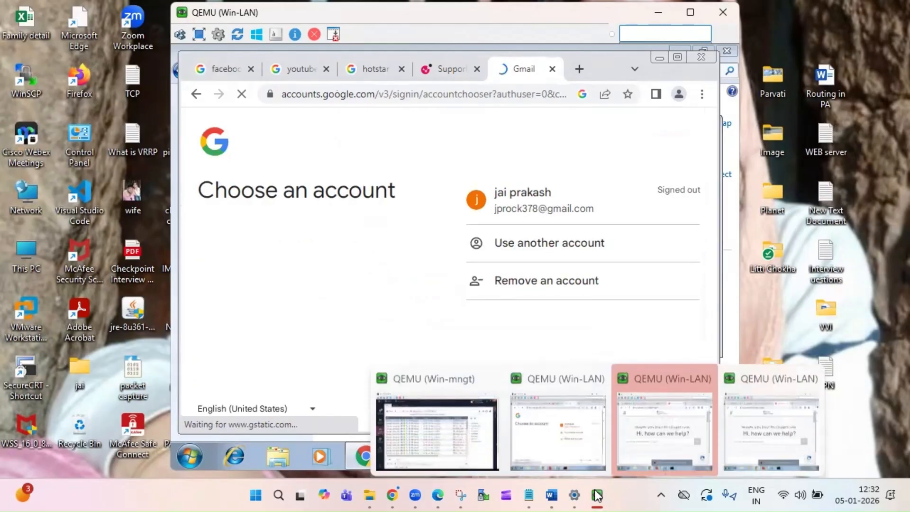
left_click(436, 432)
- Rerun the src:192.168.1.5 log search and widen the Access Rule column to inspect new entries
left_click(474, 163)
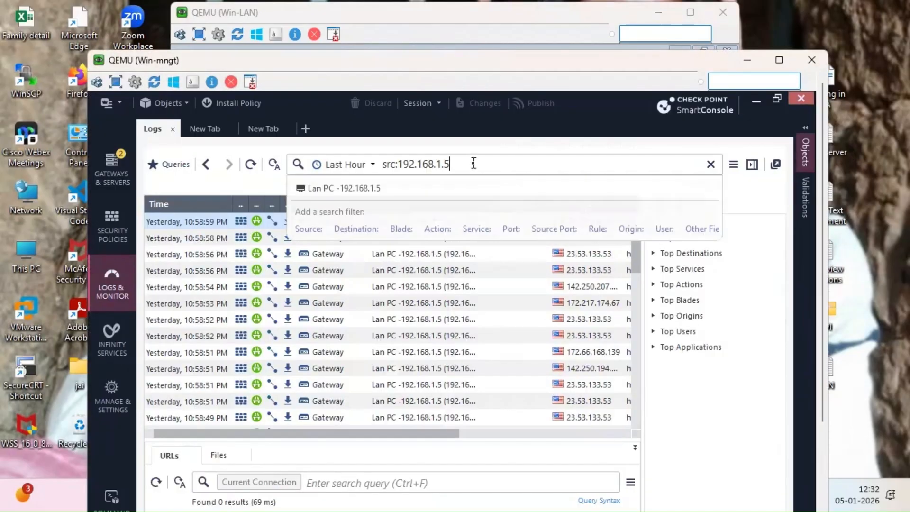
key("Return")
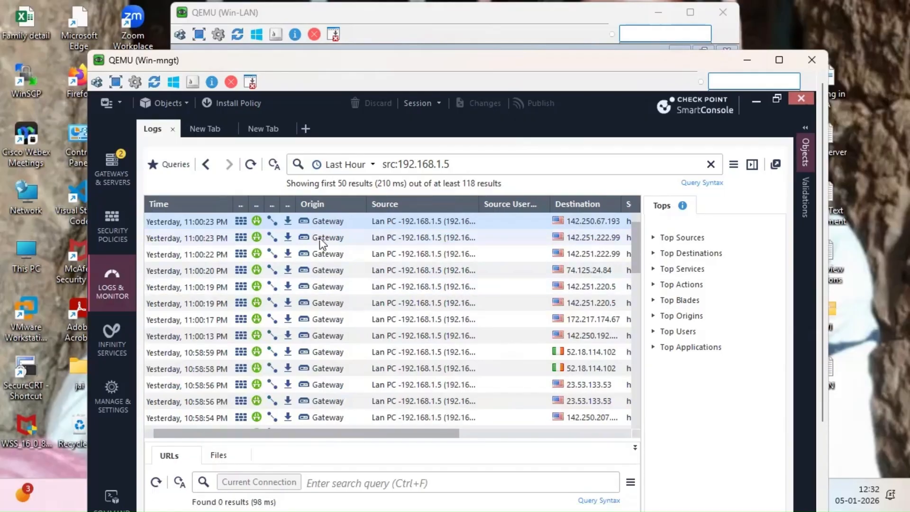
left_click_drag(434, 436, 625, 429)
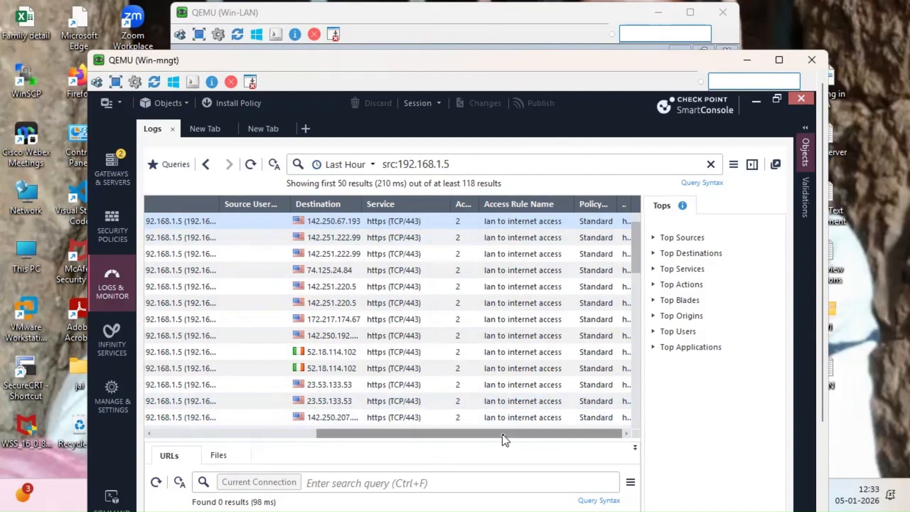
left_click_drag(480, 204, 512, 204)
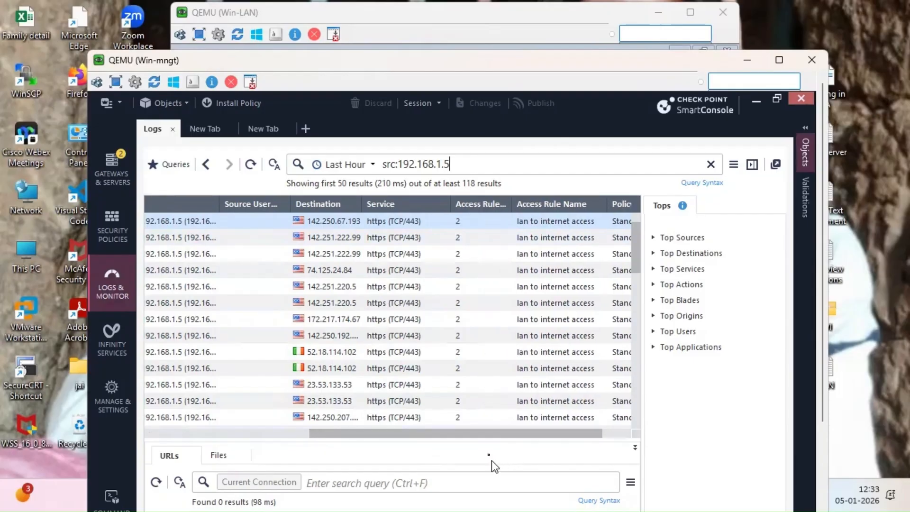
left_click_drag(479, 437, 280, 443)
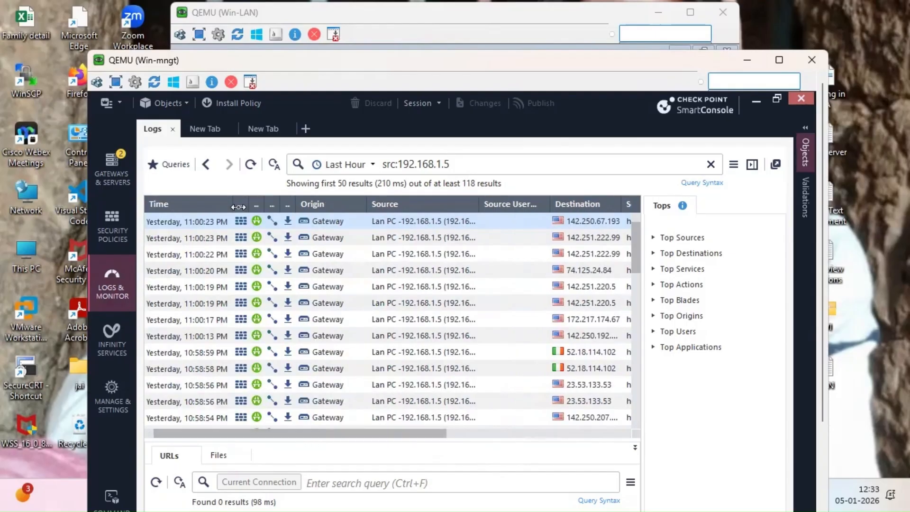
- Review the NAT rulebase and Access Control policy rules, then return to the logs
left_click(116, 234)
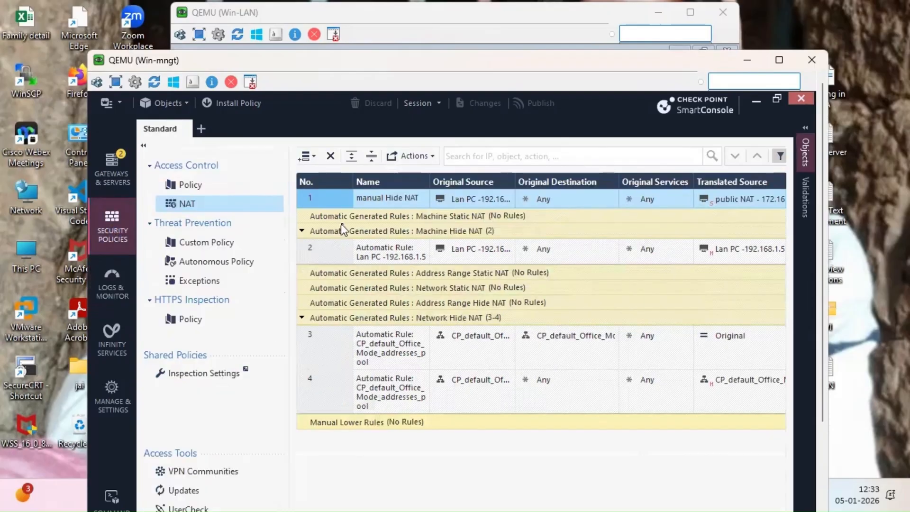
left_click(211, 187)
left_click(365, 220)
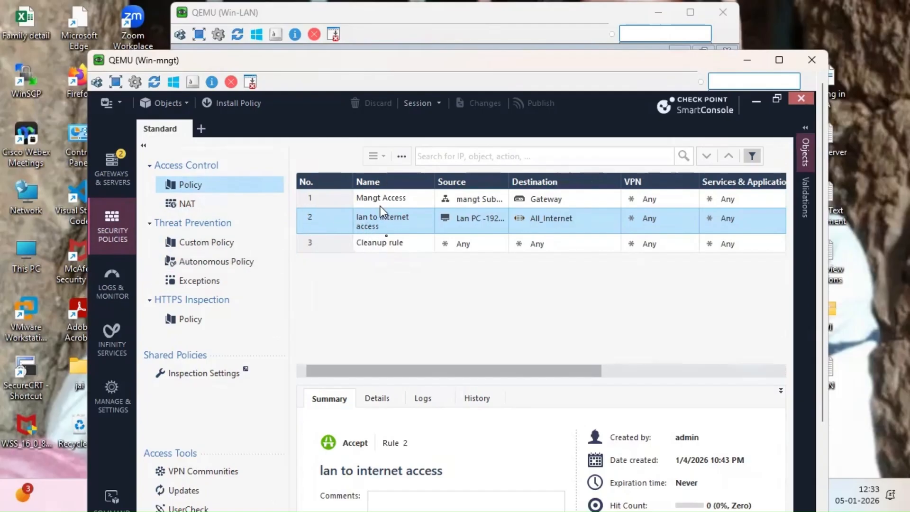
left_click(116, 288)
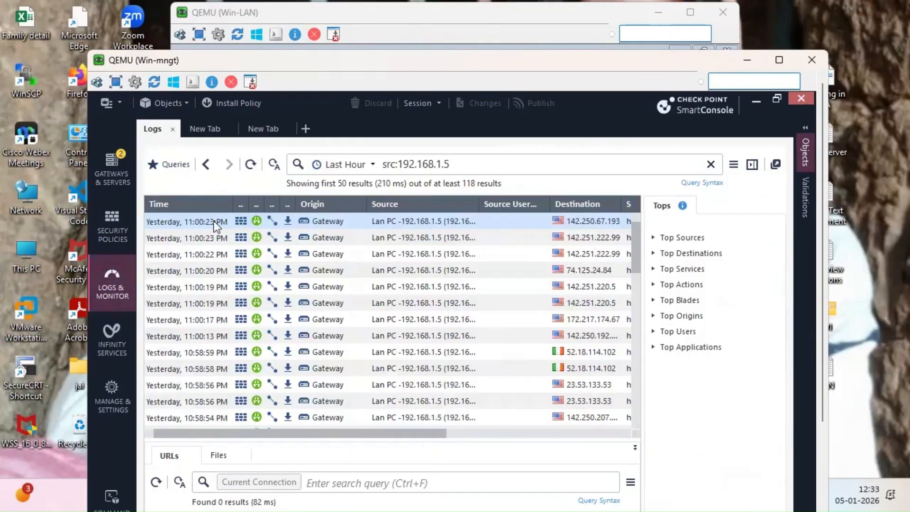
- Open the newest Accept log's details and confirm NAT rule 1 translated the source to 172.16.10.16
double_click(215, 225)
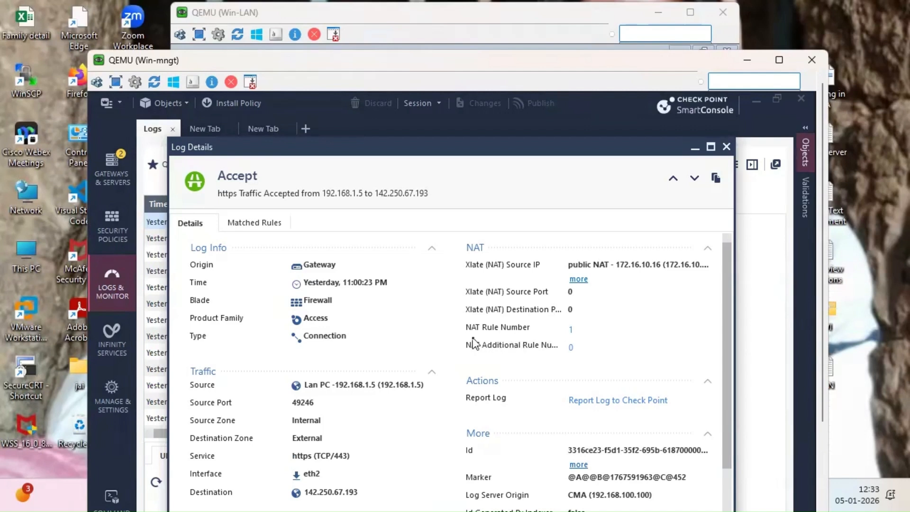
left_click(572, 333)
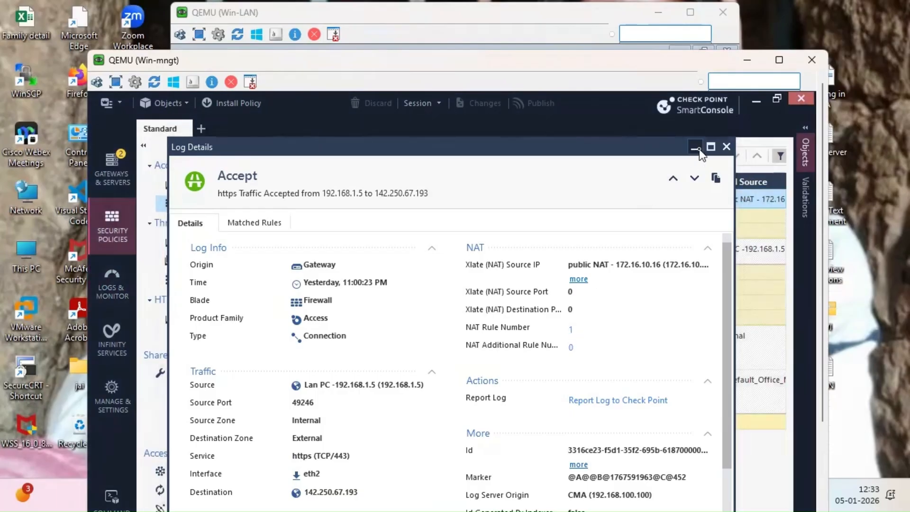
left_click(696, 148)
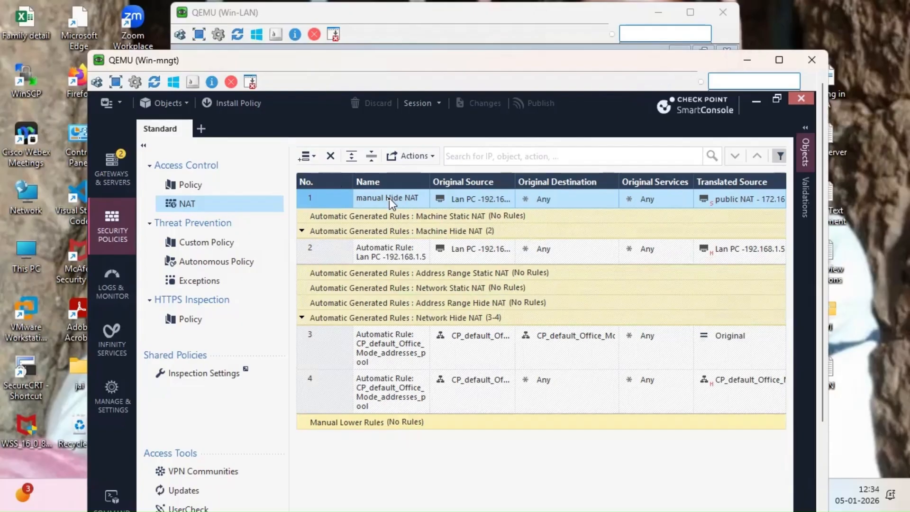
- Minimize the Win-mngt VM window and bring up the EVE-NG topology window in Chrome
left_click(747, 60)
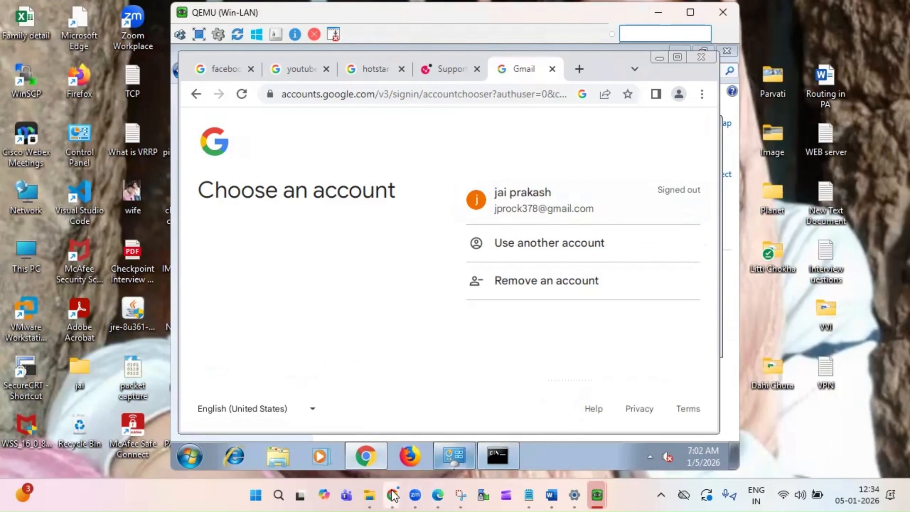
mouse_move(393, 496)
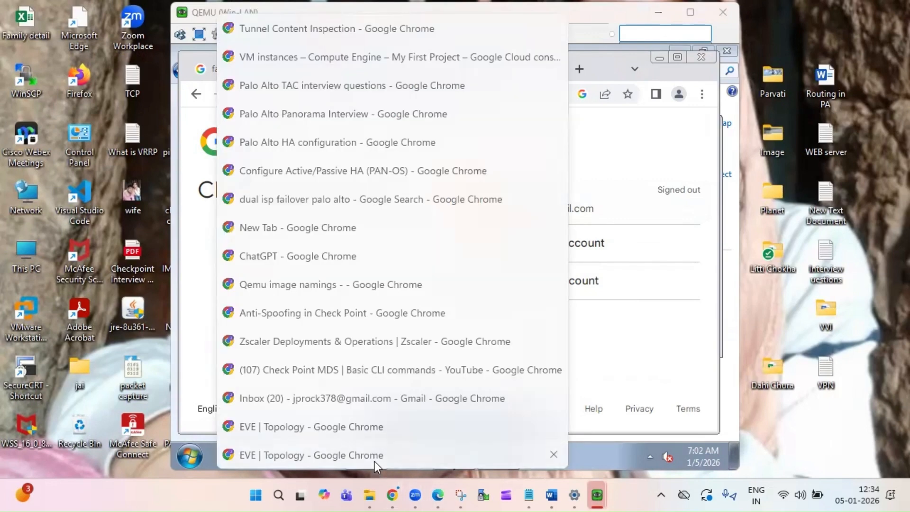
left_click(375, 461)
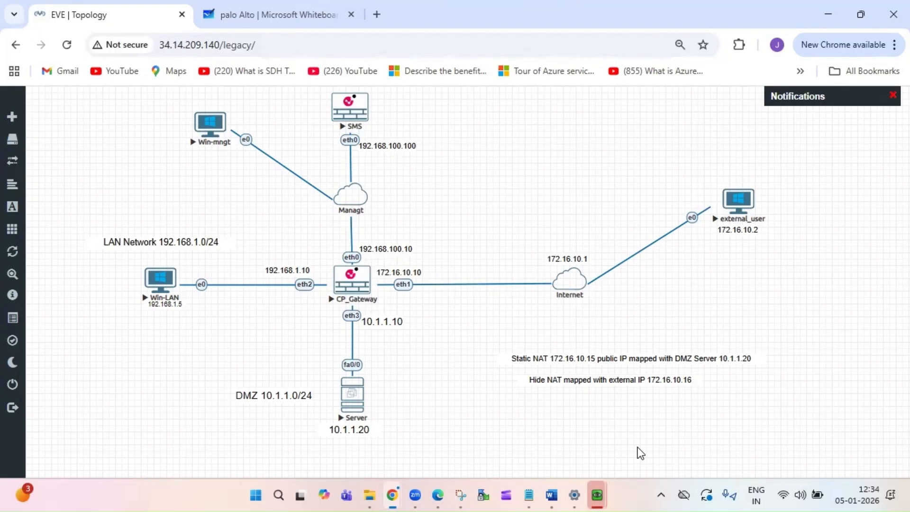
- Return to the Win-mngt SmartConsole and display the Access Control policy rules
mouse_move(602, 496)
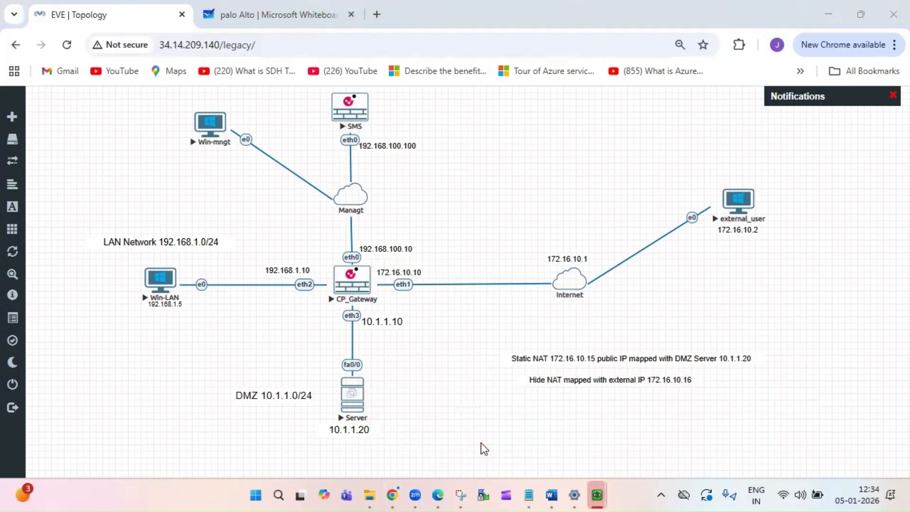
left_click(486, 448)
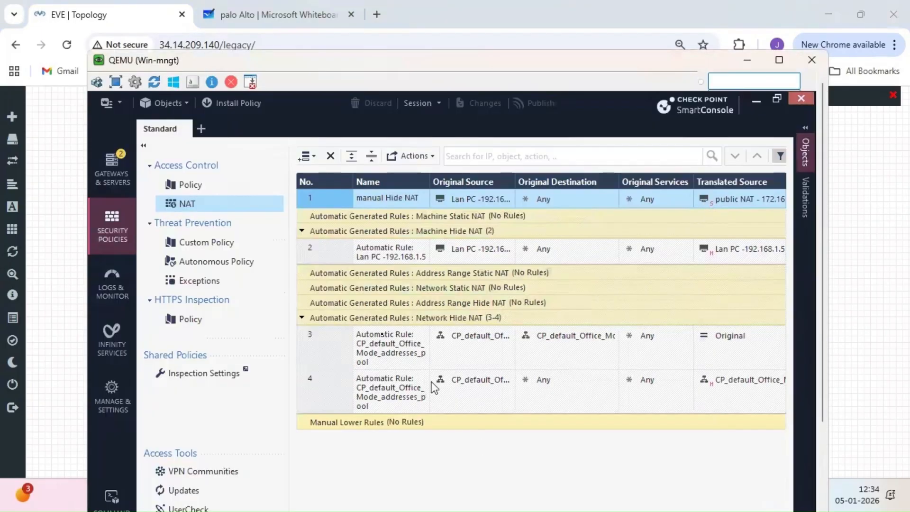
left_click(188, 188)
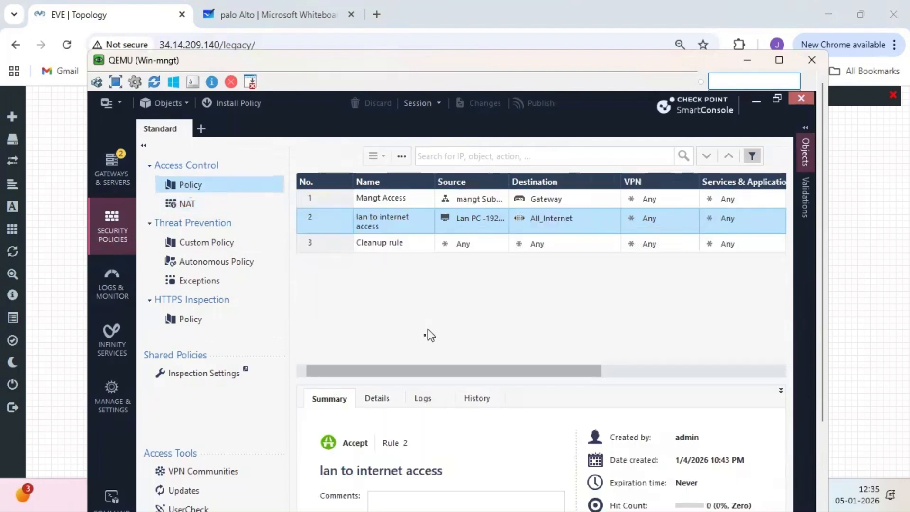
left_click(204, 211)
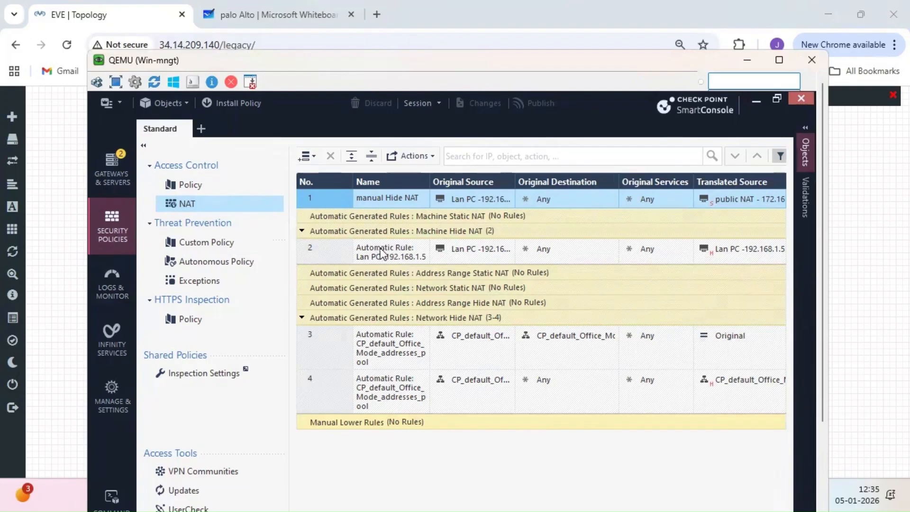
left_click(195, 186)
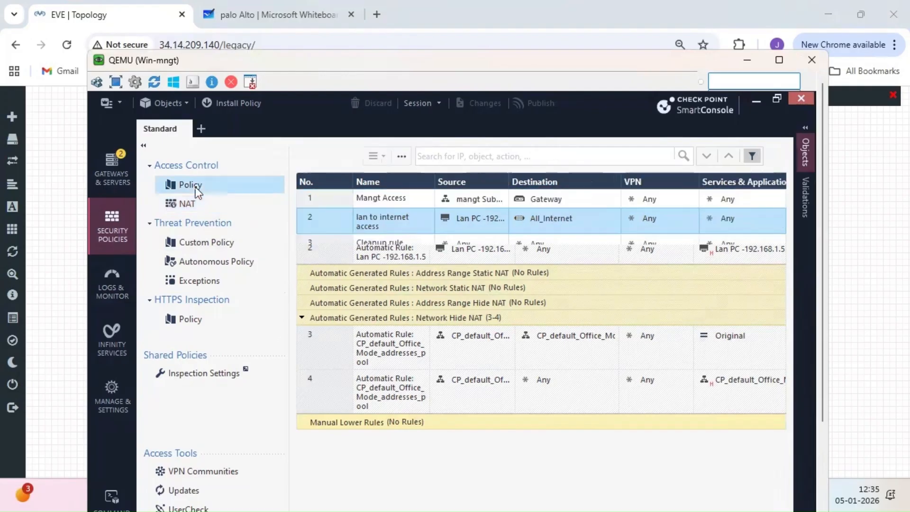
- Insert a new rule below rule 2 and name it 'External user to DMZ'
right_click(327, 221)
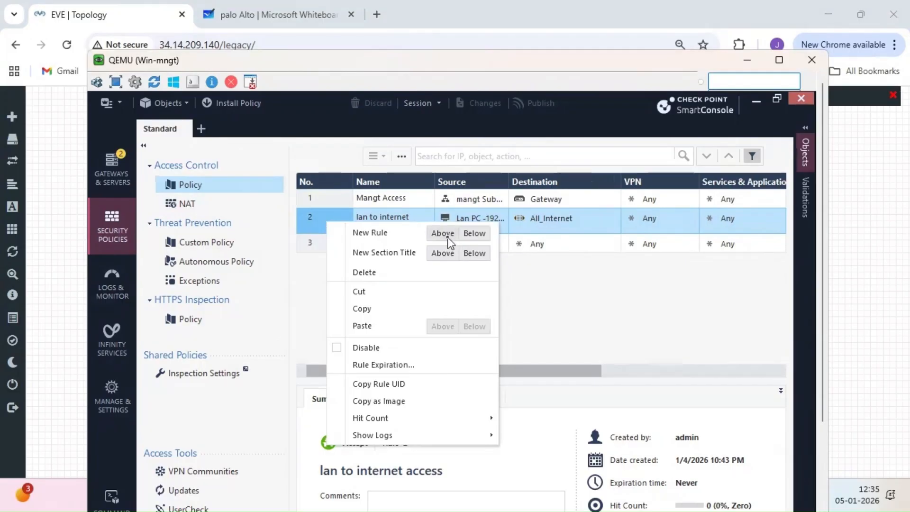
left_click(477, 235)
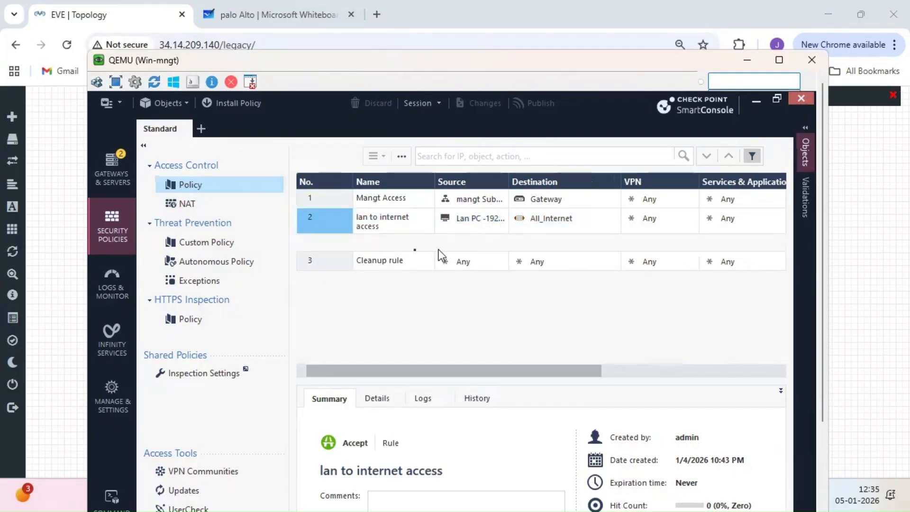
left_click(392, 246)
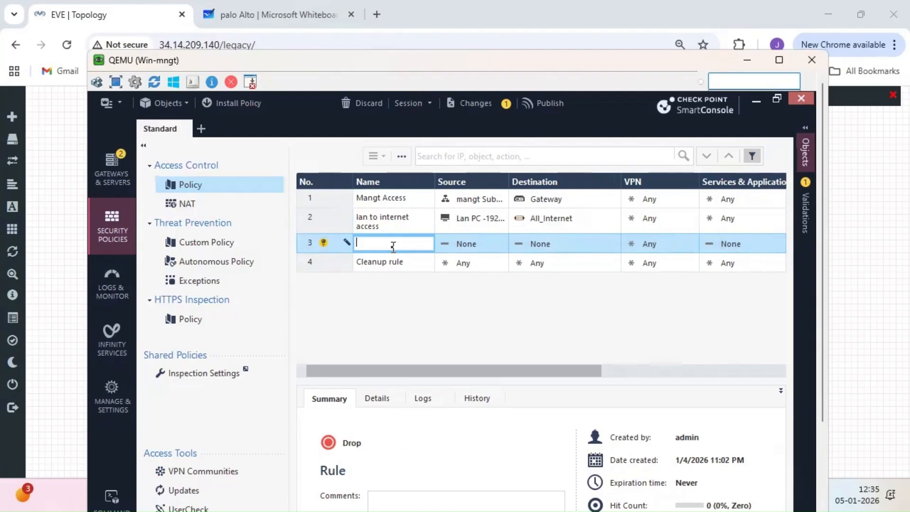
type("External")
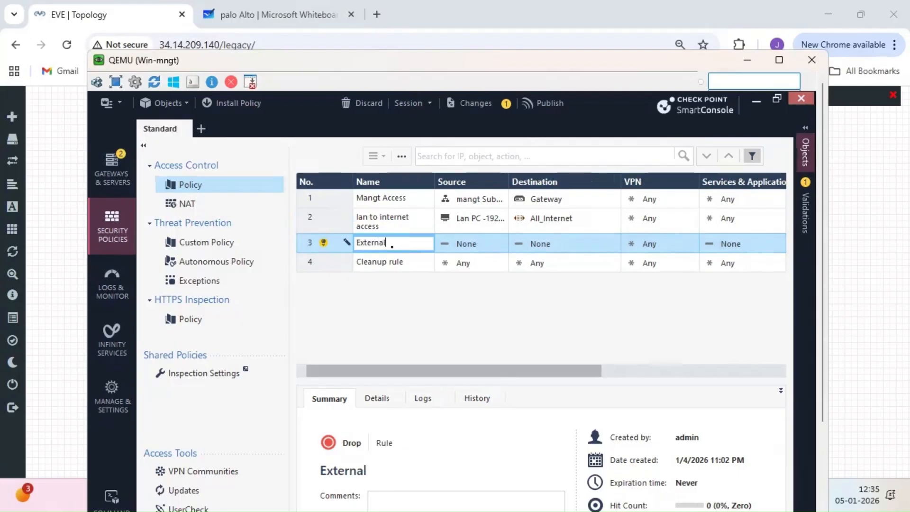
type(" use")
type("r to DMZ")
- Dismiss the Sticky Keys prompts that popped up twice
key("shift")
key("shift")
key("shift")
key("shift")
key("shift")
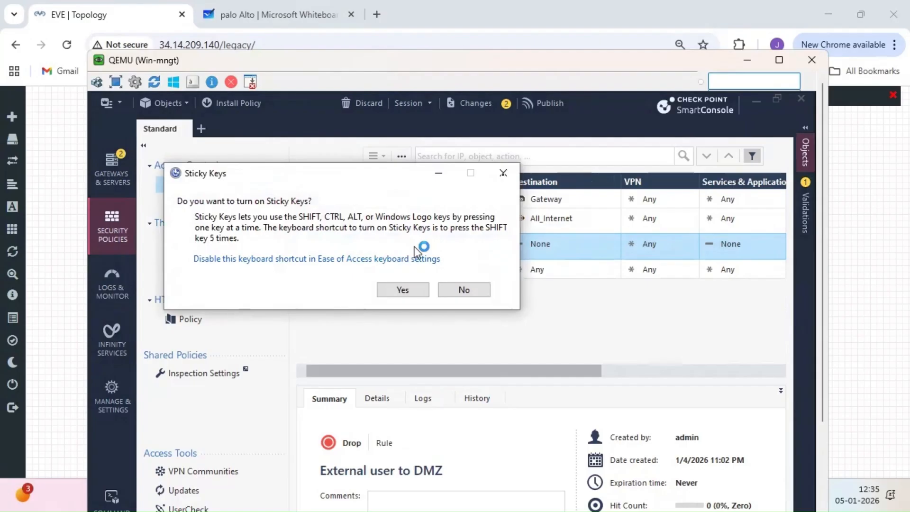
left_click(503, 174)
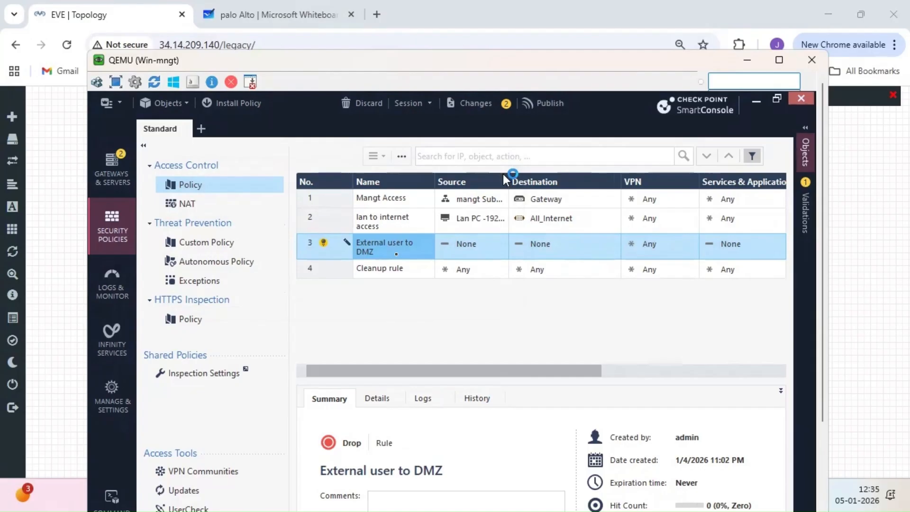
key("shift")
key("shift")
key("shift")
key("shift")
key("shift")
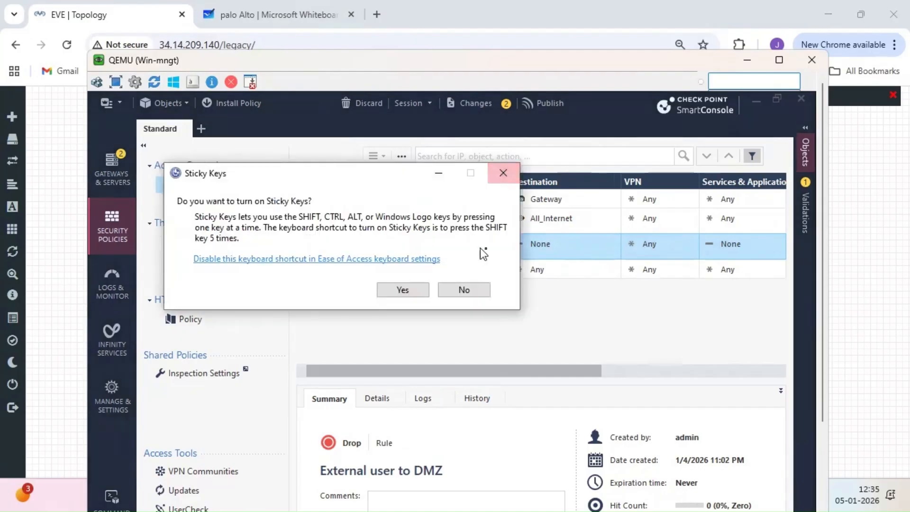
left_click(503, 174)
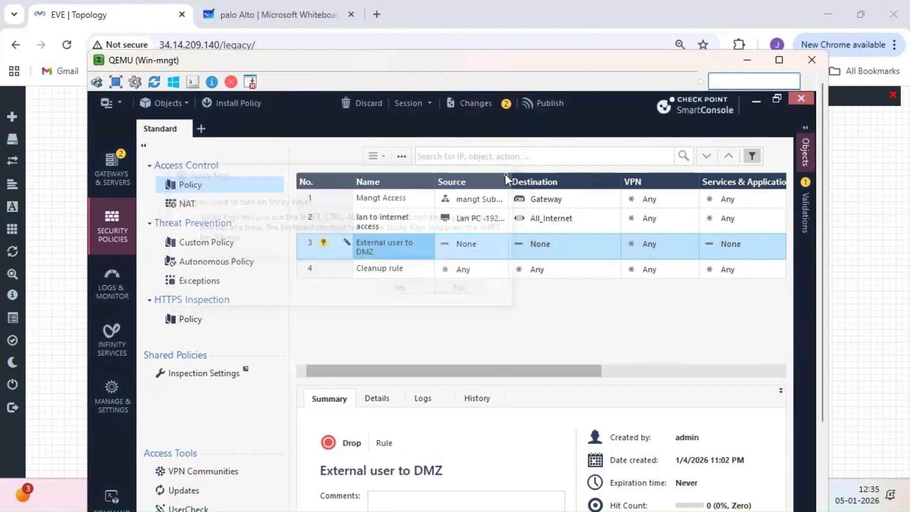
- Open the object picker for rule 3's Source and search for 'ext'
left_click(483, 245)
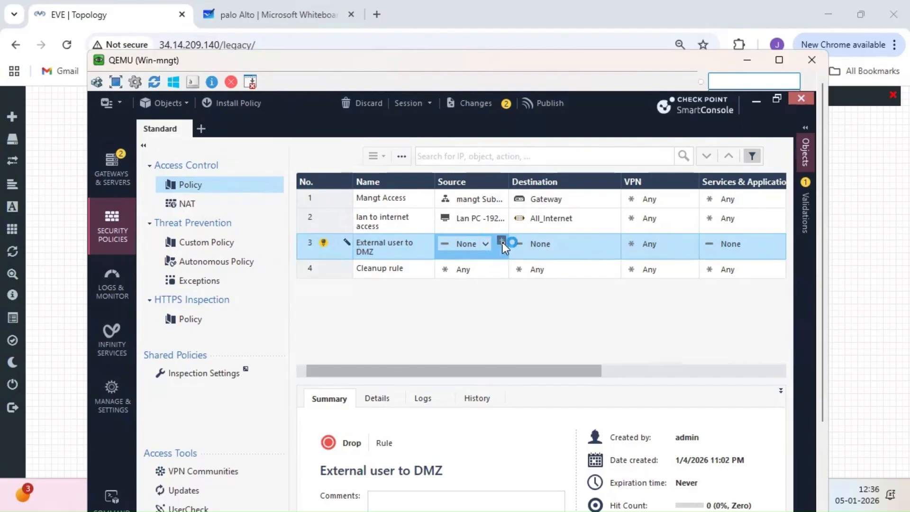
left_click(502, 242)
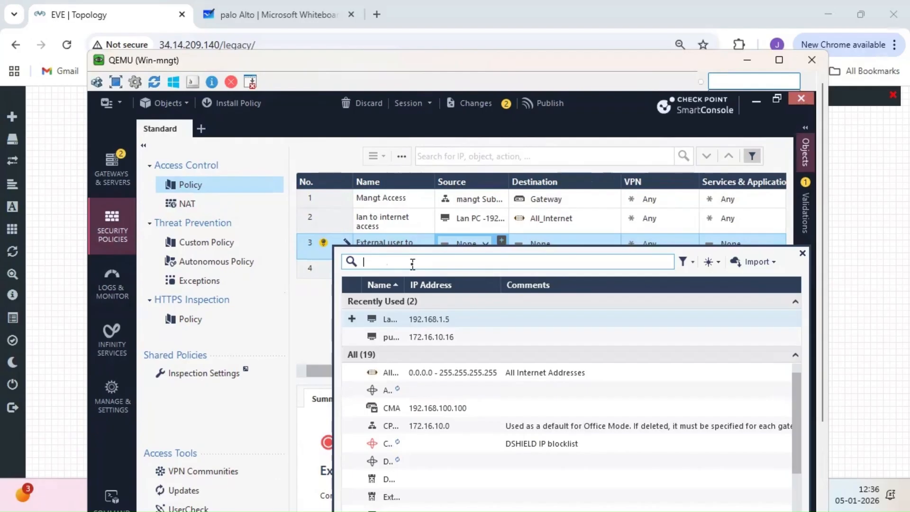
type("e")
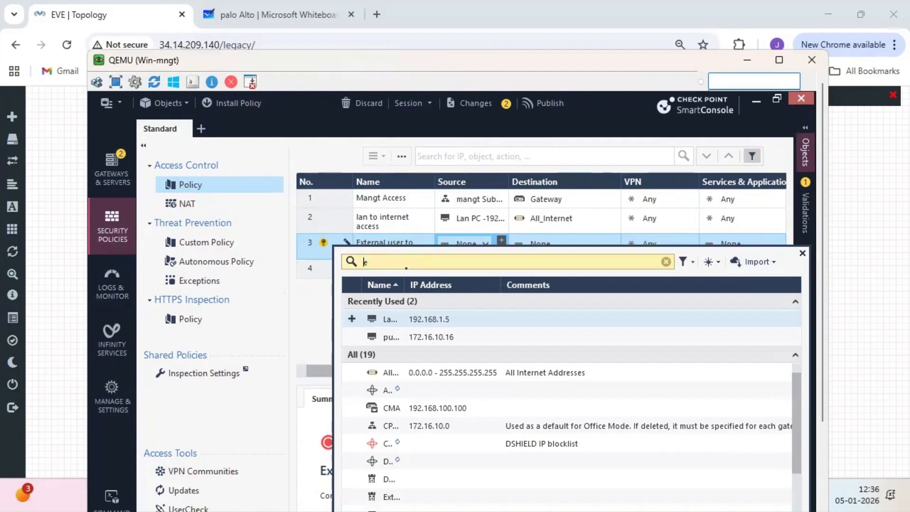
type("xt")
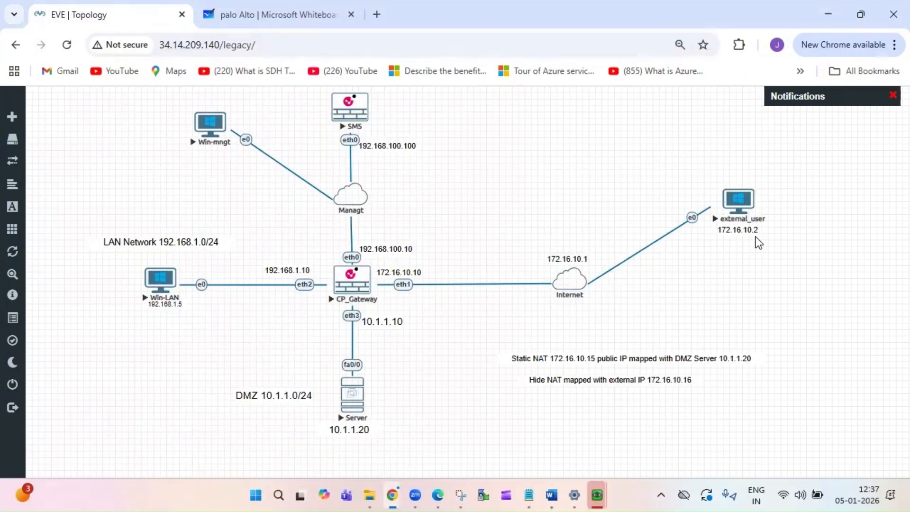
- Note external_user's address 172.16.10.2 on the topology, then return to SmartConsole
mouse_move(600, 494)
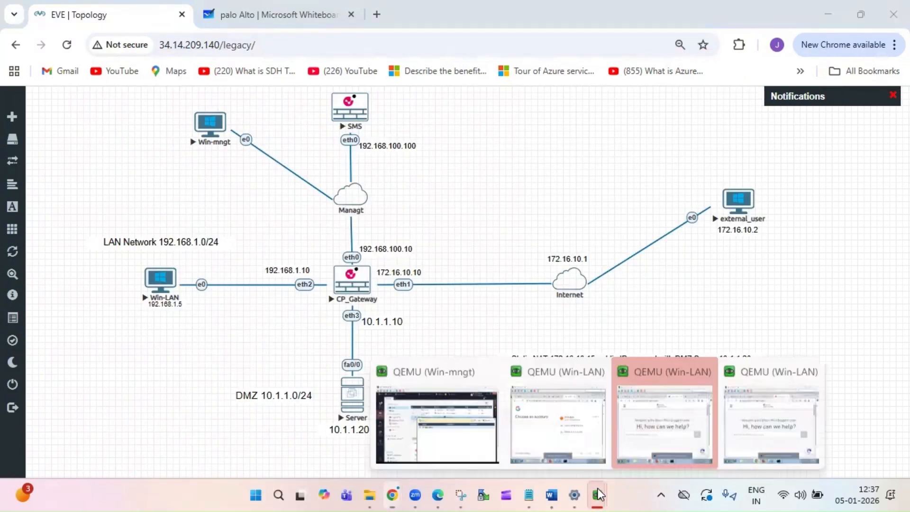
left_click(483, 427)
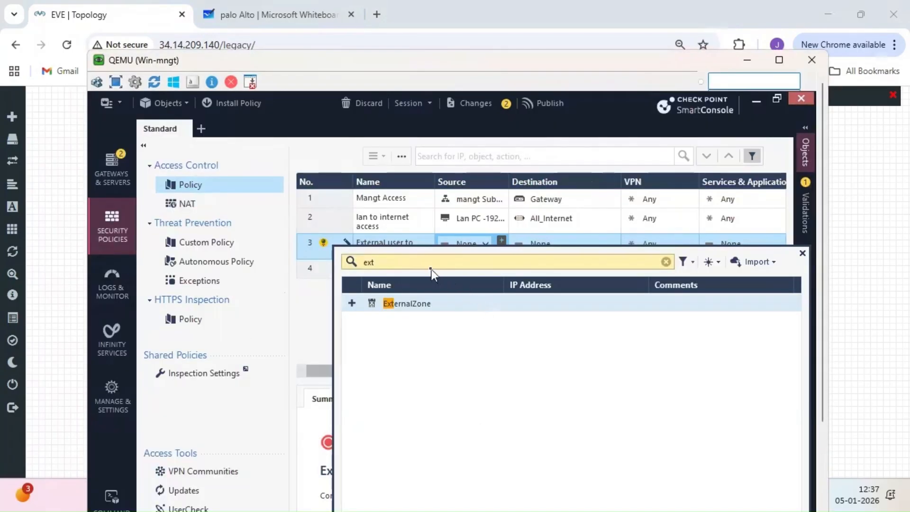
- Create host 'external User - 172.16.10.2' with IPv4 172.16.10.2 as rule 3's source
left_click(715, 264)
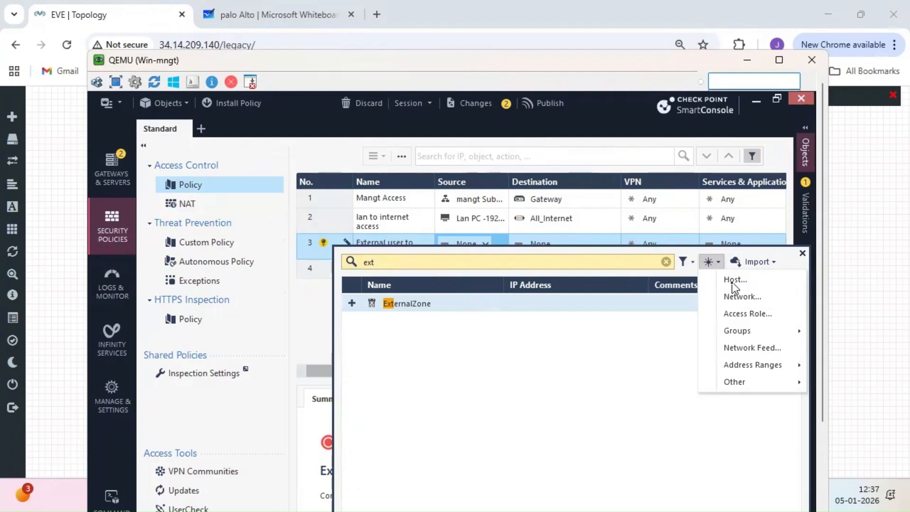
left_click(732, 283)
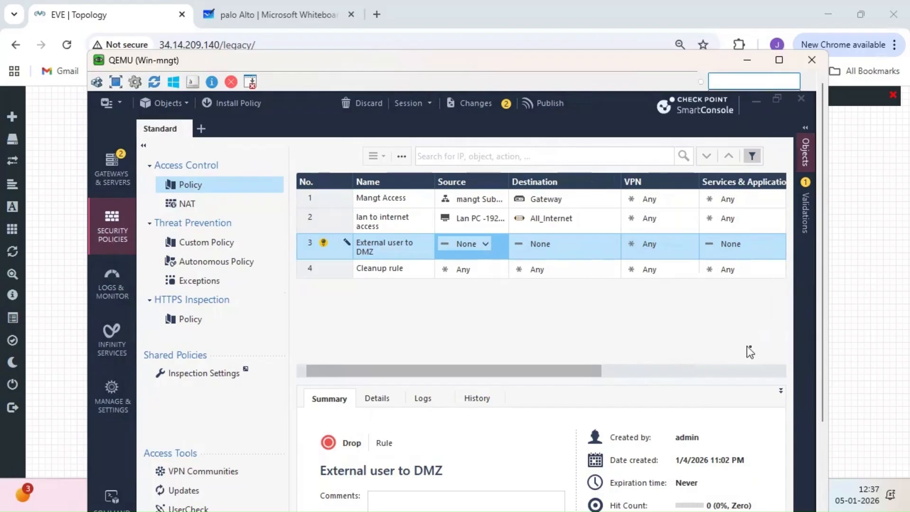
mouse_move(827, 382)
left_mouse_down()
mouse_move(827, 422)
mouse_move(824, 394)
left_mouse_up()
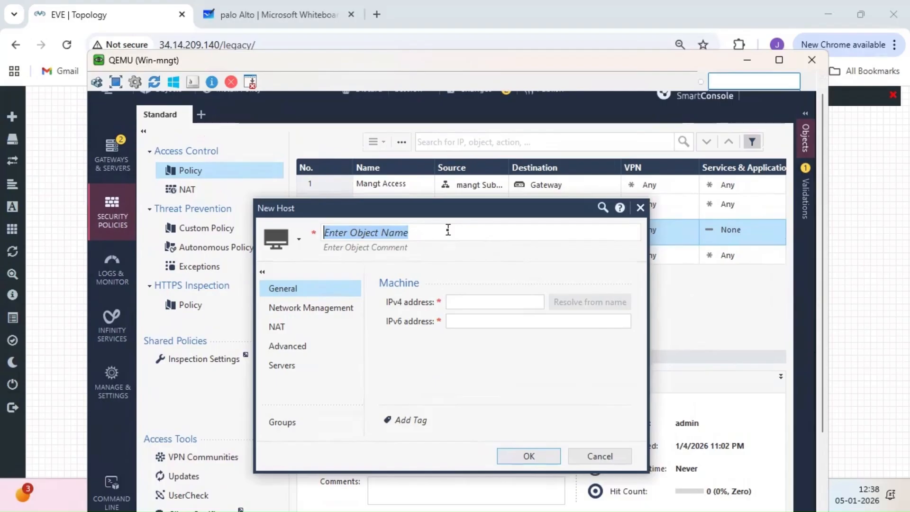
type("exe")
key("BackSpace")
type("ternal")
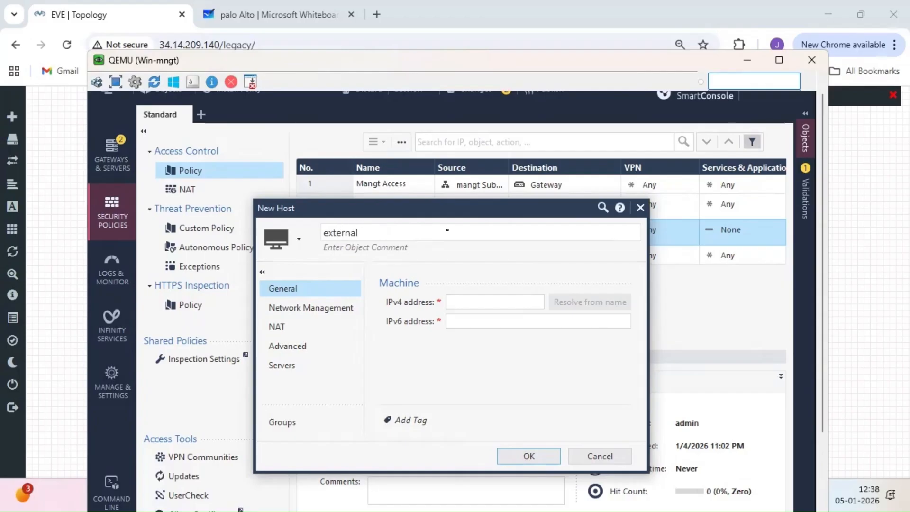
type(" User - 172.16.10.2")
left_click(482, 303)
type("172.16.10.2")
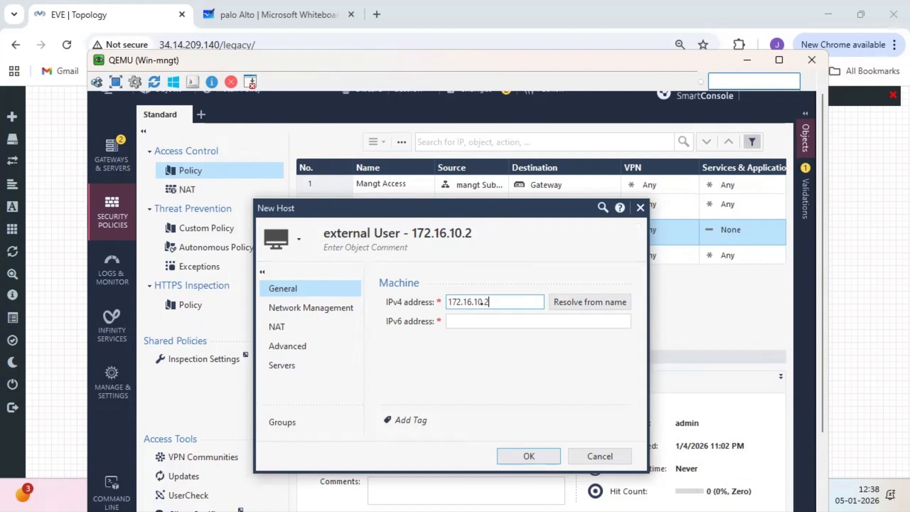
left_click(534, 460)
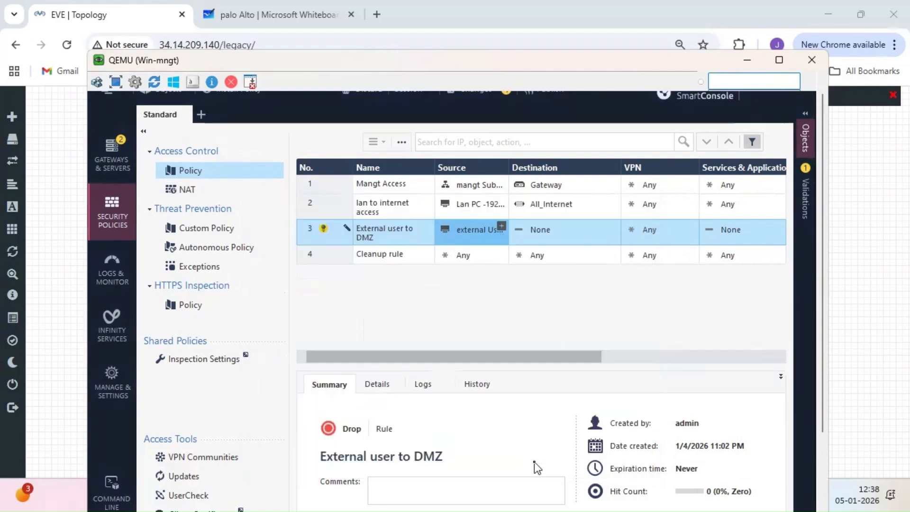
- Create host 'dmz server - 10.1.1.20' at 10.1.1.20 as rule 3's destination
left_click(614, 226)
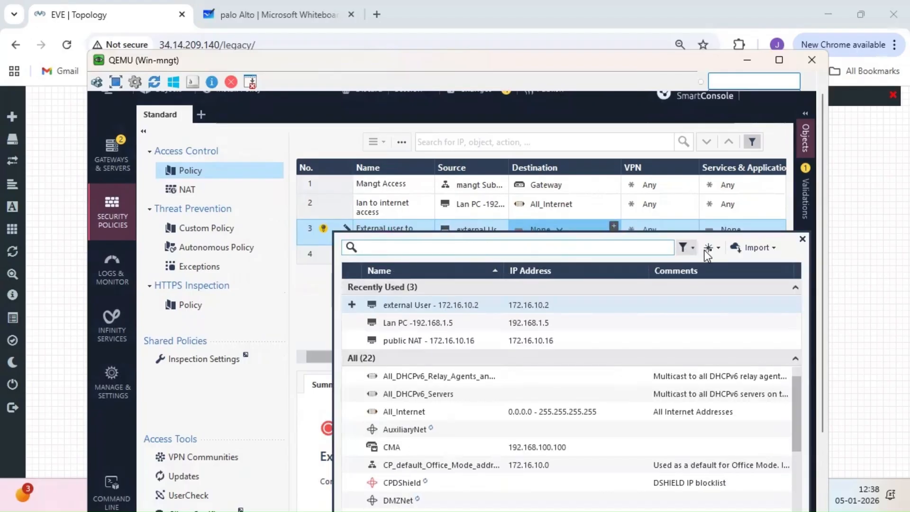
left_click(720, 252)
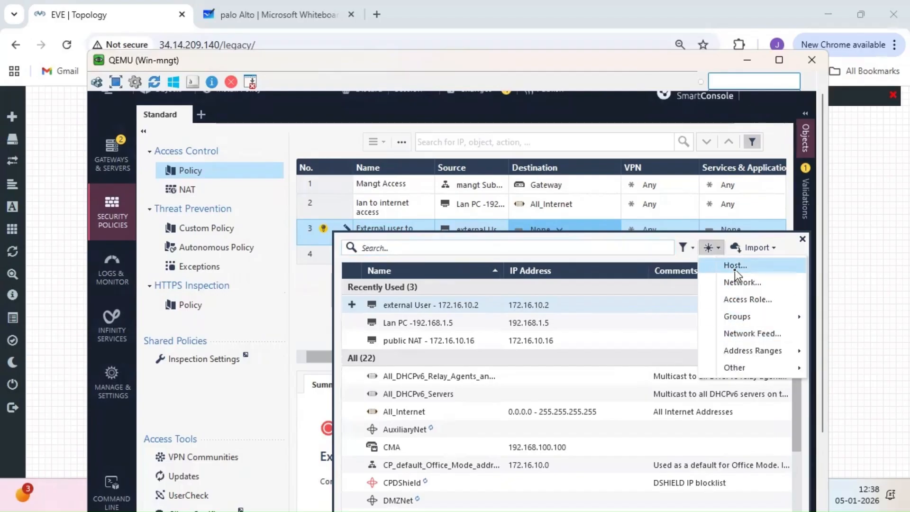
left_click(735, 268)
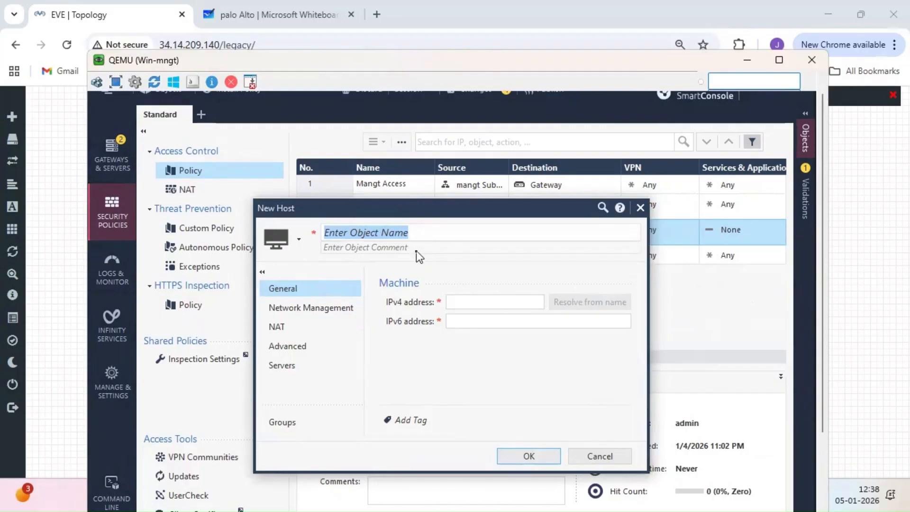
type("dmz serv")
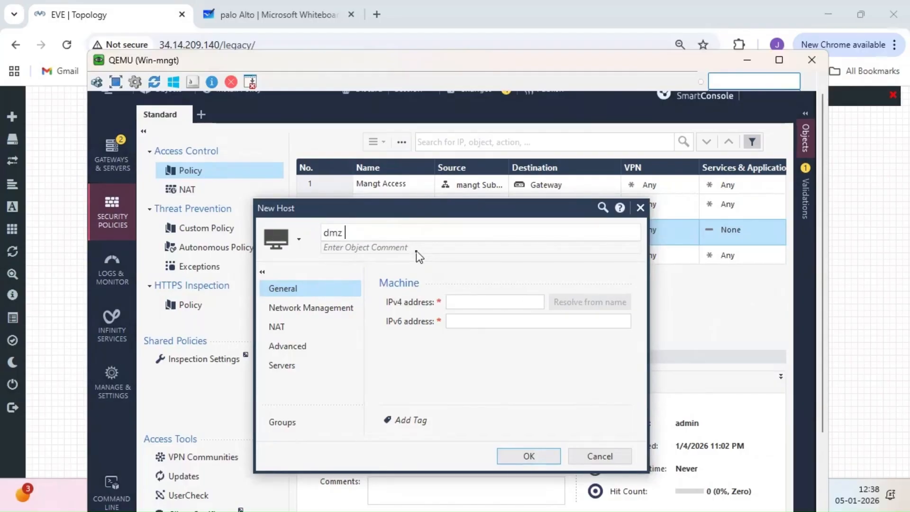
type("er -")
type("10.1.1.20")
left_click(474, 304)
type("10.1")
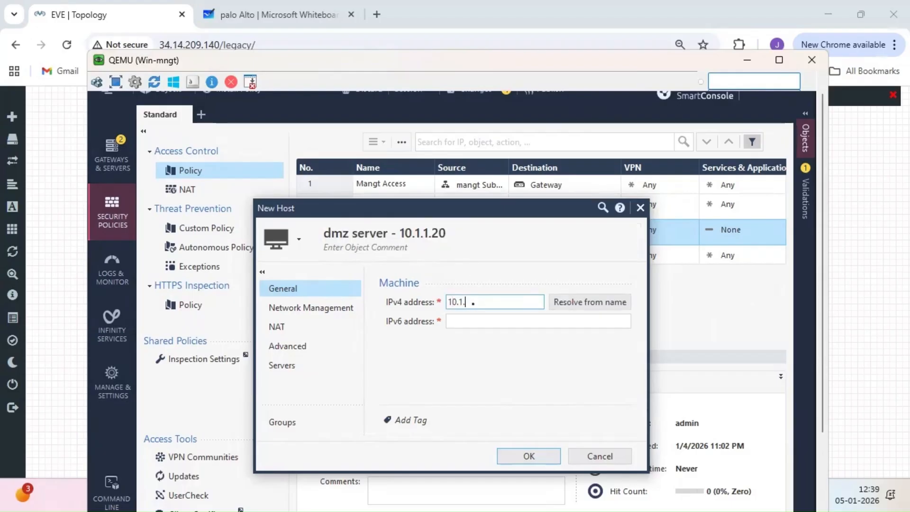
type(".1.20")
left_click(530, 455)
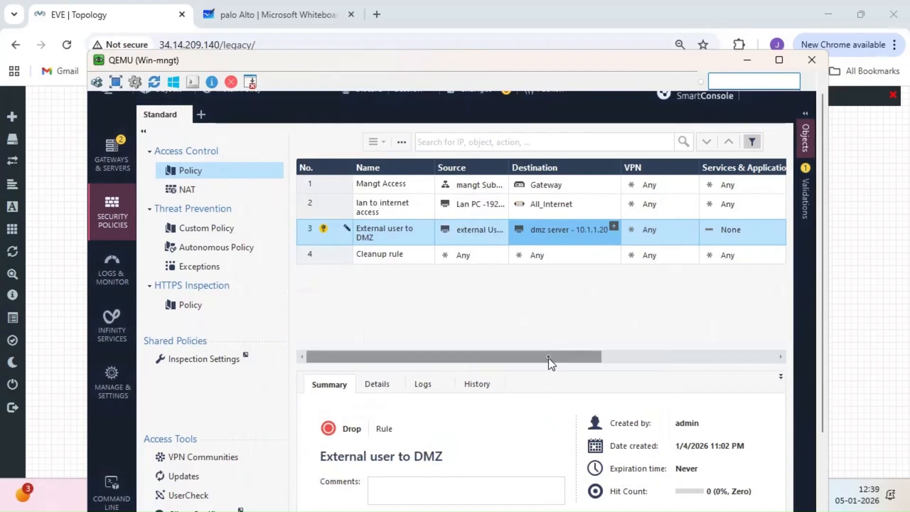
- Set rule 3 to Any service, Accept action and Log tracking
left_click_drag(549, 356, 628, 353)
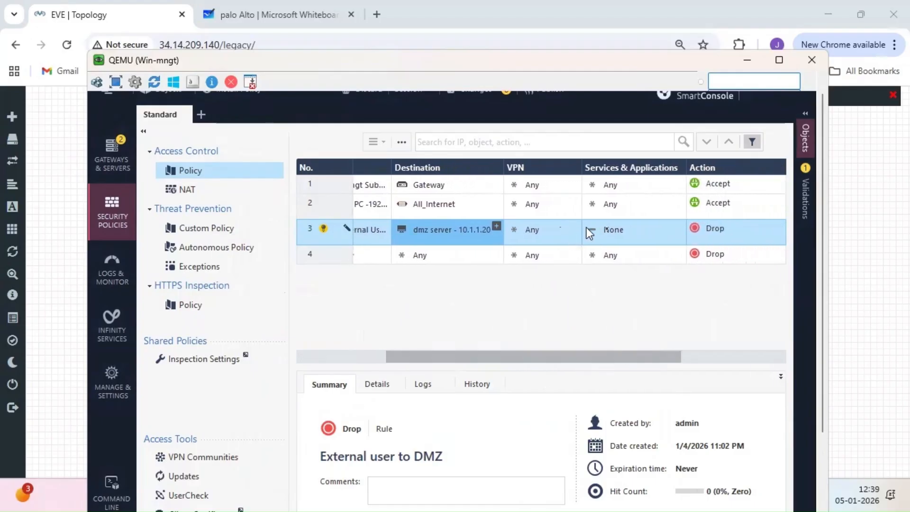
left_click(631, 230)
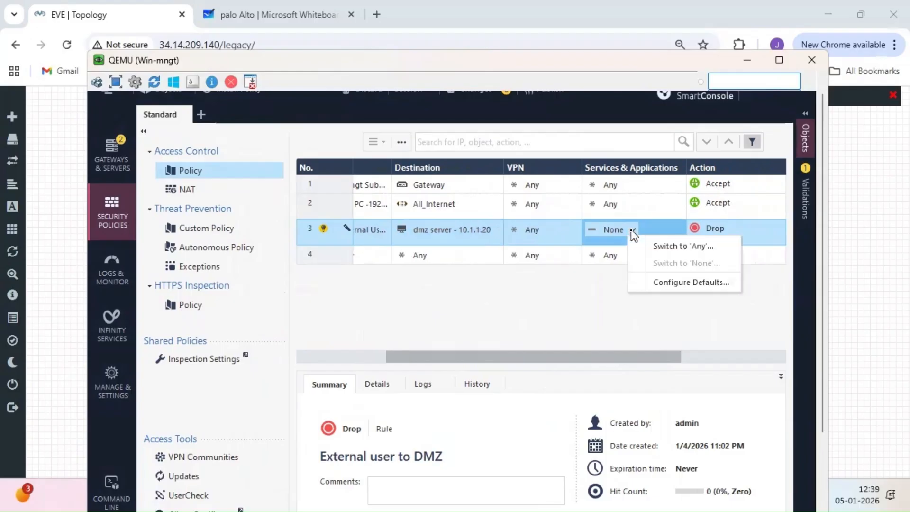
left_click(654, 246)
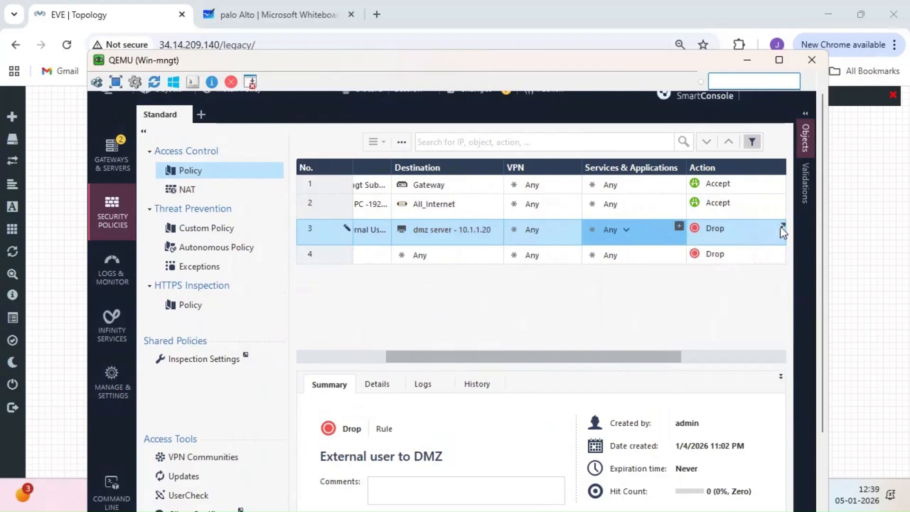
left_click(783, 227)
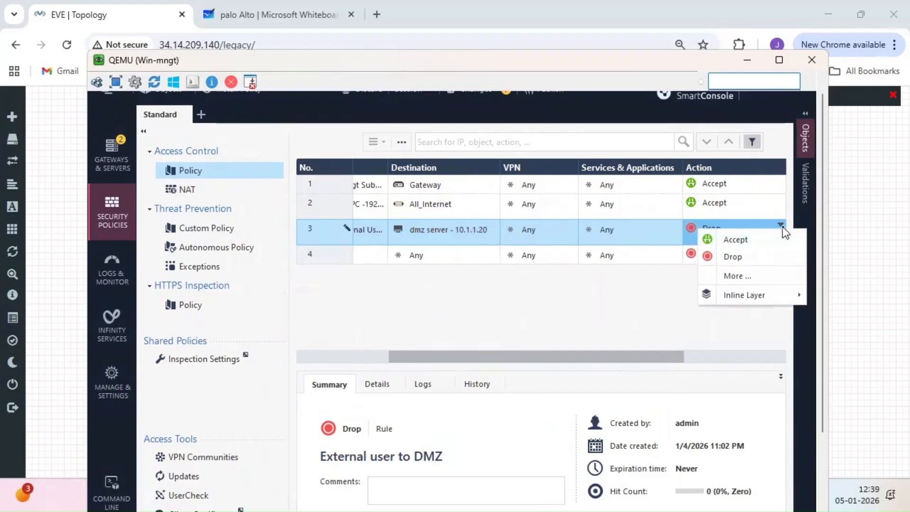
left_click(729, 241)
left_click_drag(656, 356, 758, 355)
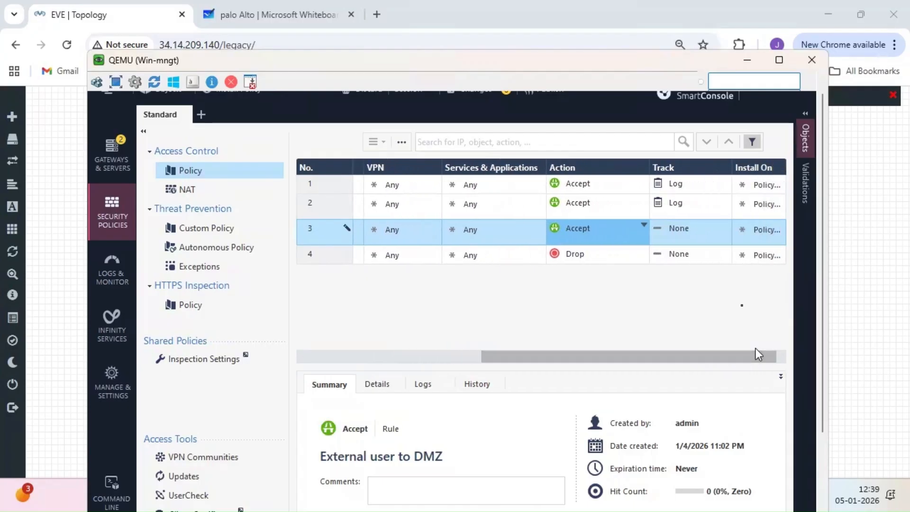
left_click(728, 226)
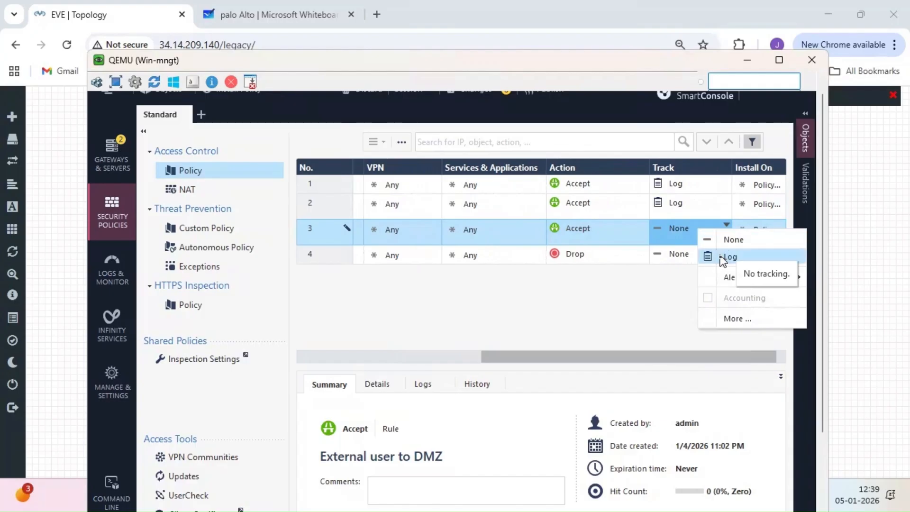
left_click(727, 257)
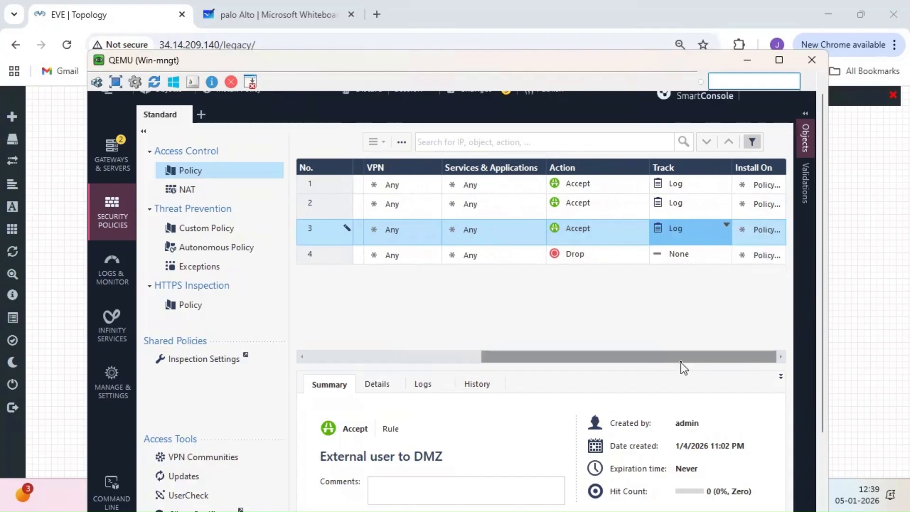
- Start publishing the session changes, then cancel the Publish dialog without publishing
left_click_drag(679, 362, 448, 352)
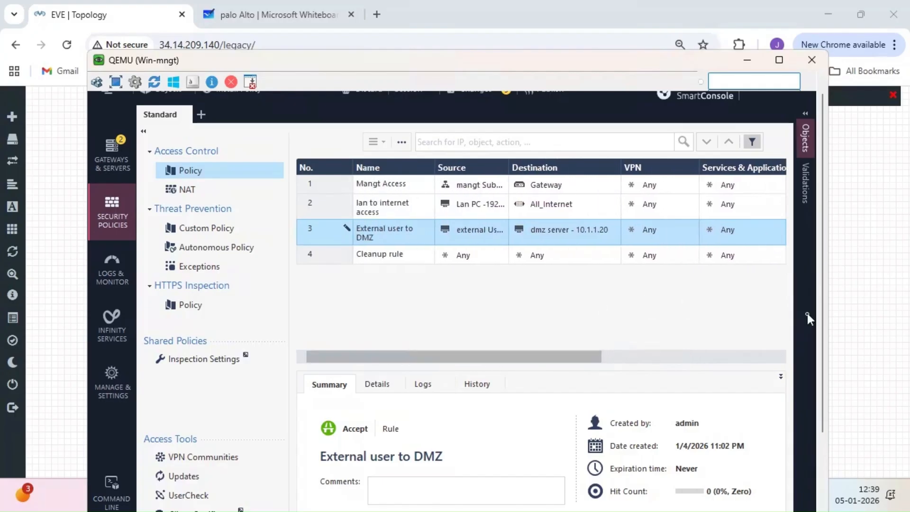
scroll(823, 312, "up", 2)
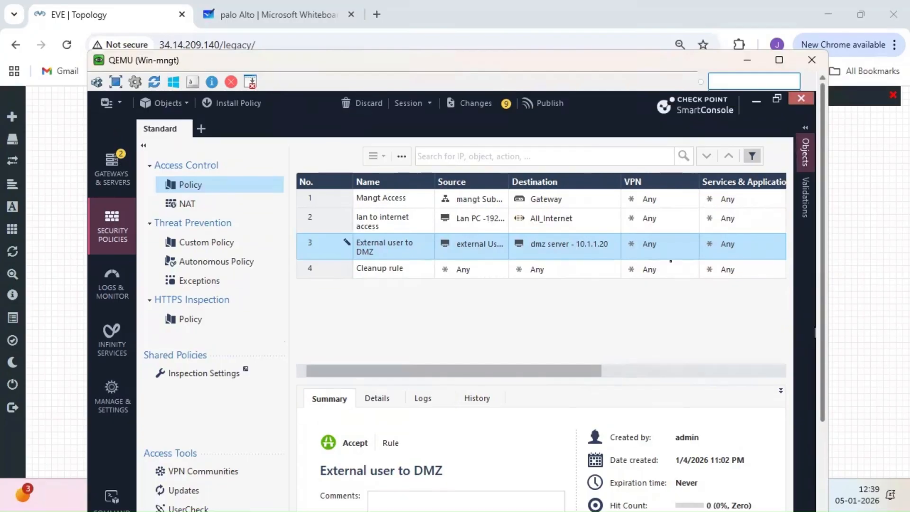
left_click(539, 104)
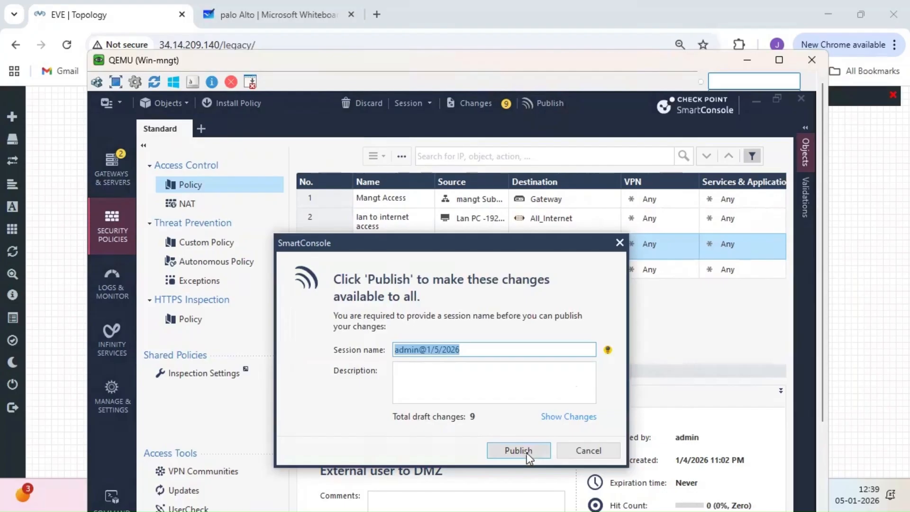
left_click(620, 243)
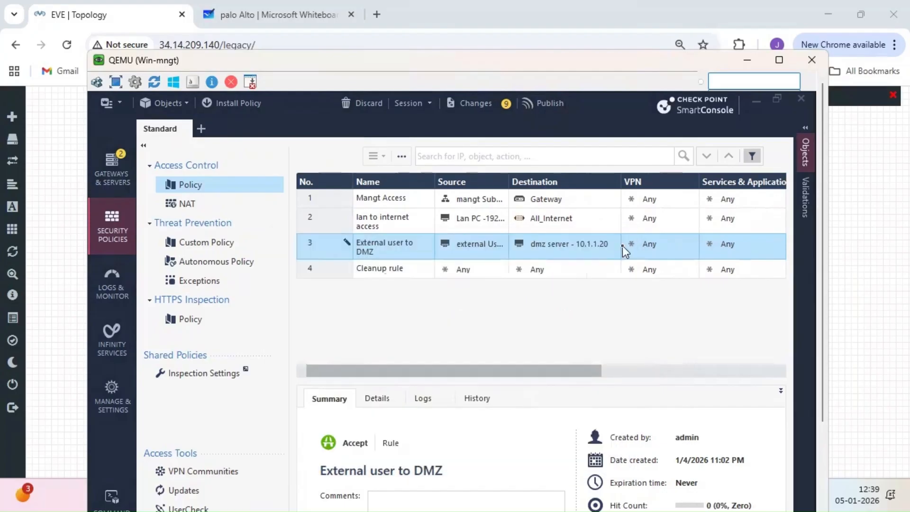
- Enable automatic Static NAT on the dmz server host, translating to 172.16.10.15
left_click(566, 243)
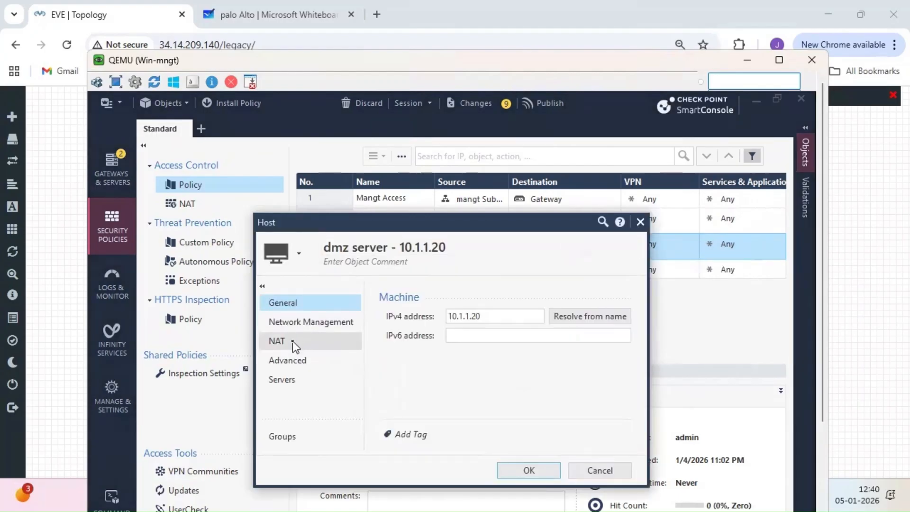
left_click(292, 341)
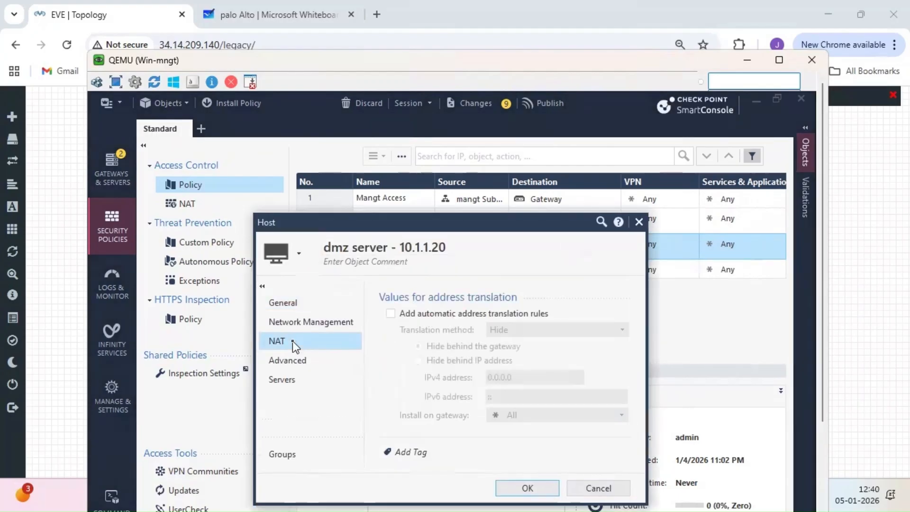
left_click(391, 314)
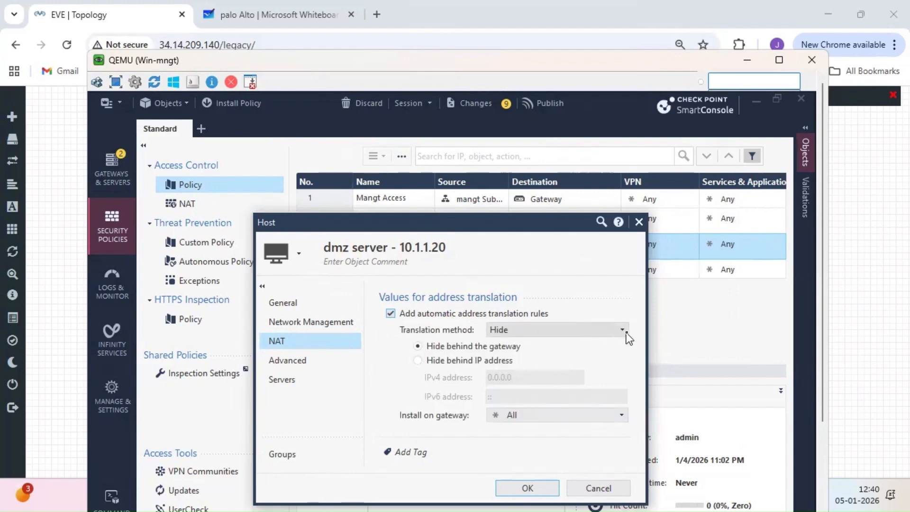
left_click(626, 333)
left_click(538, 367)
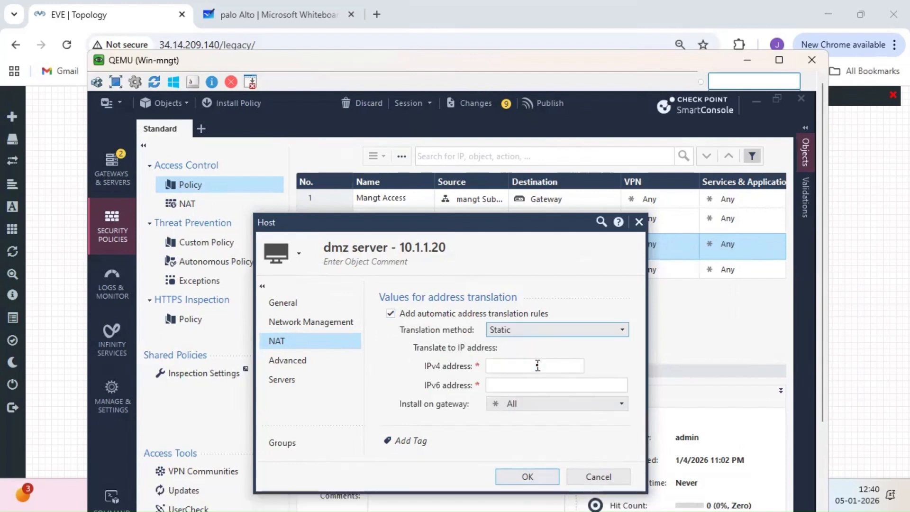
left_click(495, 368)
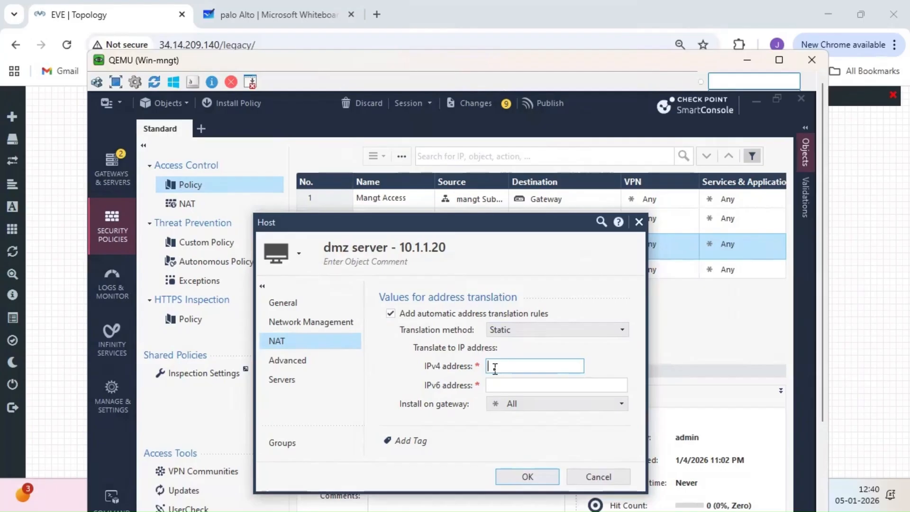
type("172.16.10")
type("5")
left_click(527, 474)
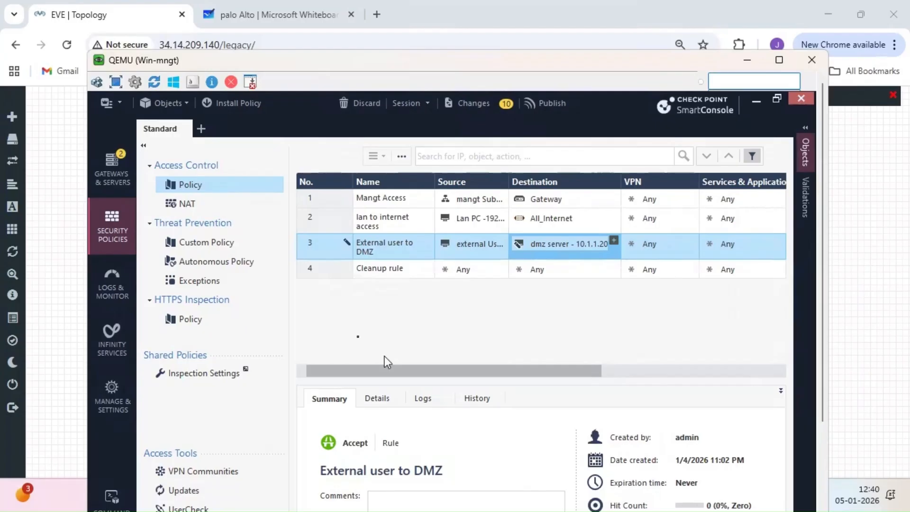
- Review the generated NAT rules, then publish all 10 pending changes from Access Control Policy
left_click(212, 208)
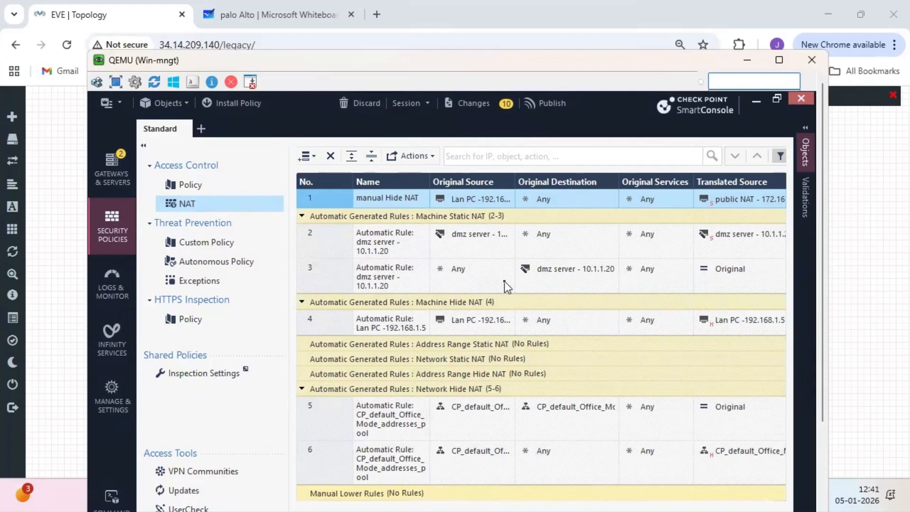
left_click(228, 190)
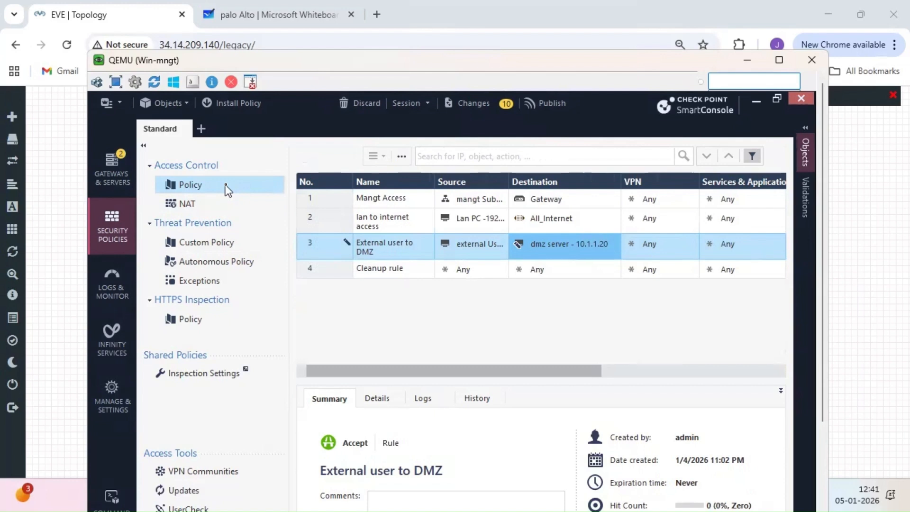
left_click(543, 104)
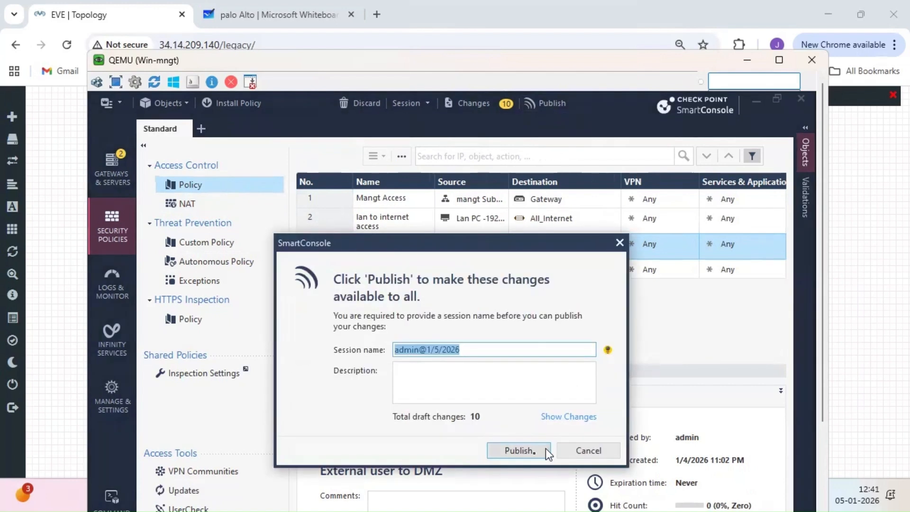
left_click(518, 450)
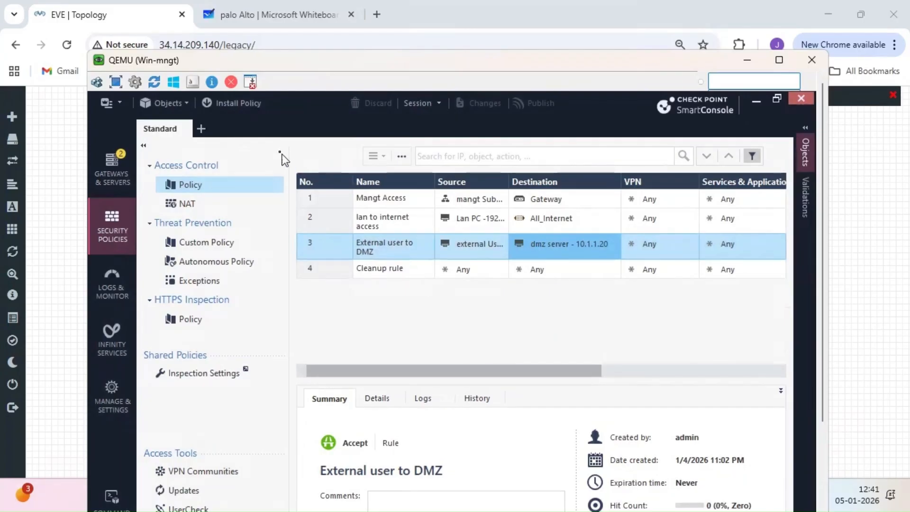
left_click_drag(825, 396, 815, 490)
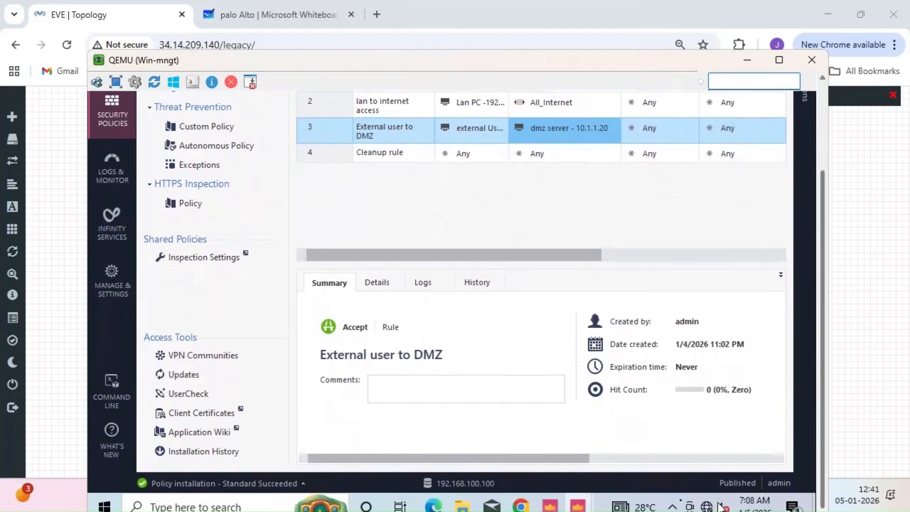
- Sign in to the Gaia Portal as admin and take over the configuration lock
left_click(577, 506)
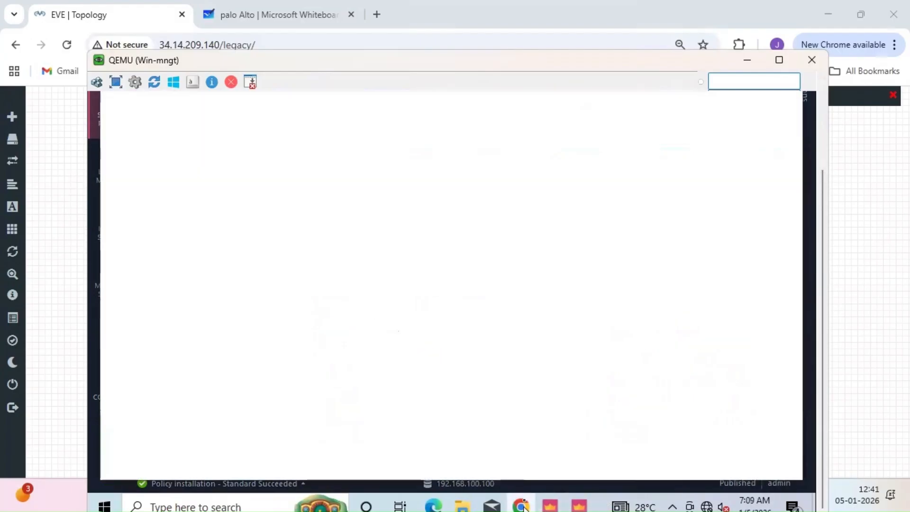
left_click_drag(824, 280, 815, 194)
type("a")
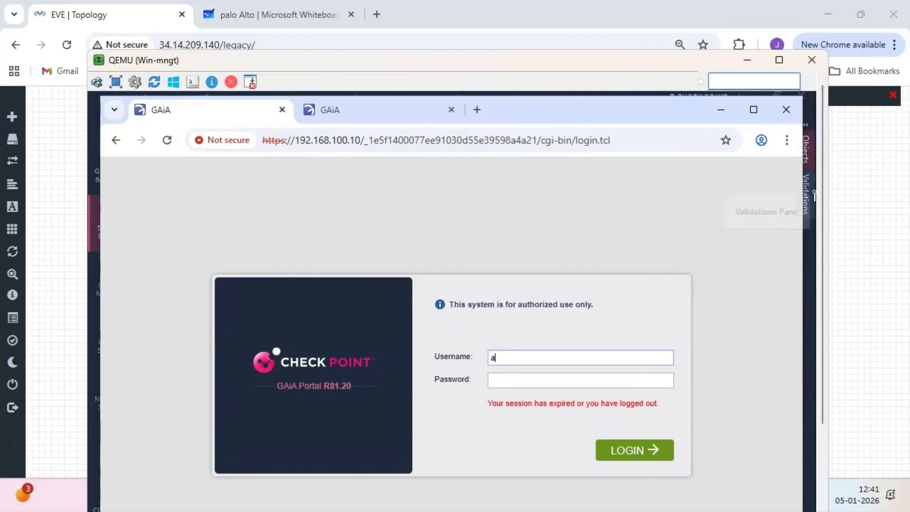
type("dmin")
key("Tab")
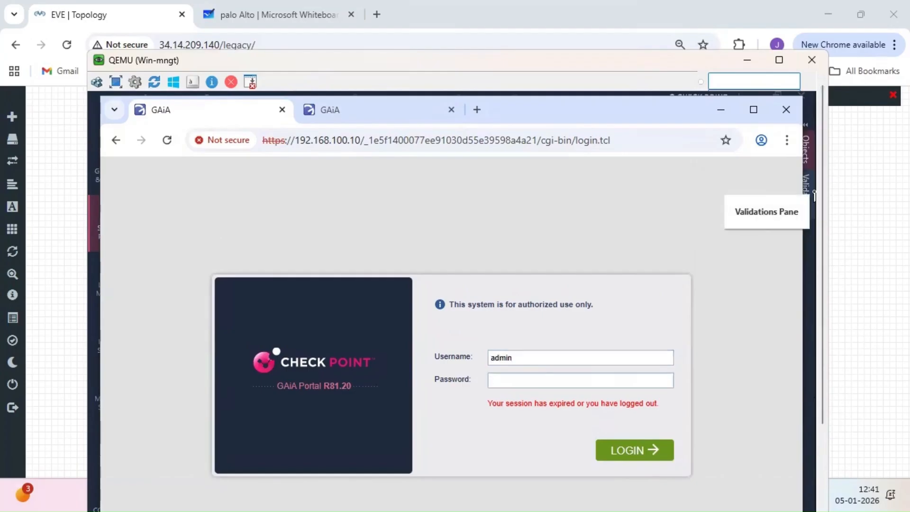
key("Return")
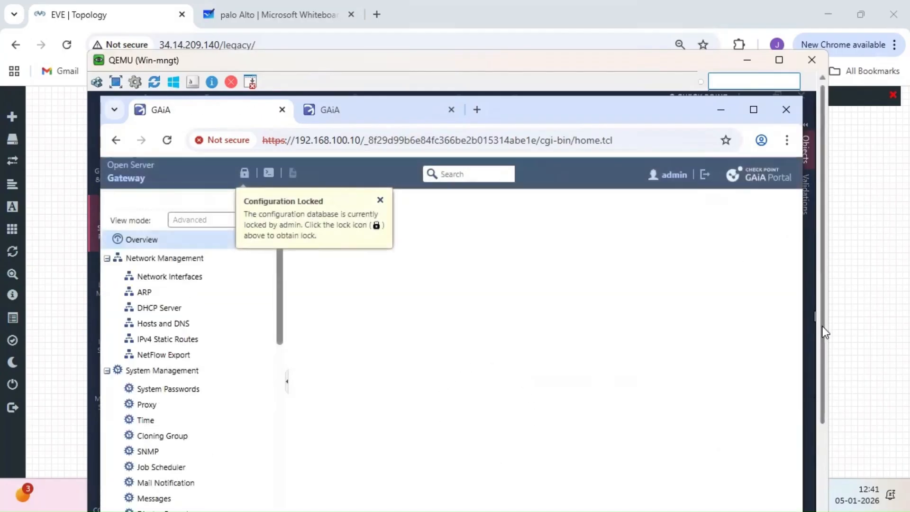
left_click(246, 180)
left_click(412, 403)
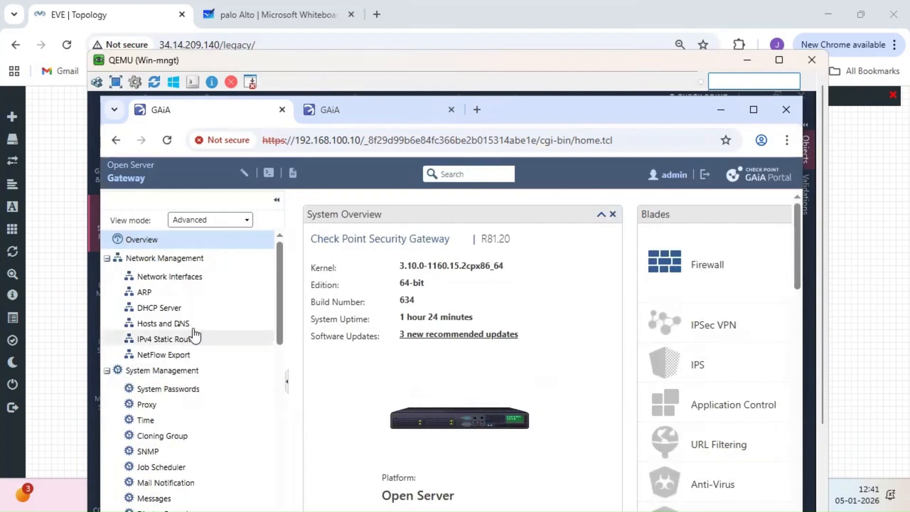
- Start a new proxy ARP entry on the ARP page with address 172.16.10.15
left_click(144, 292)
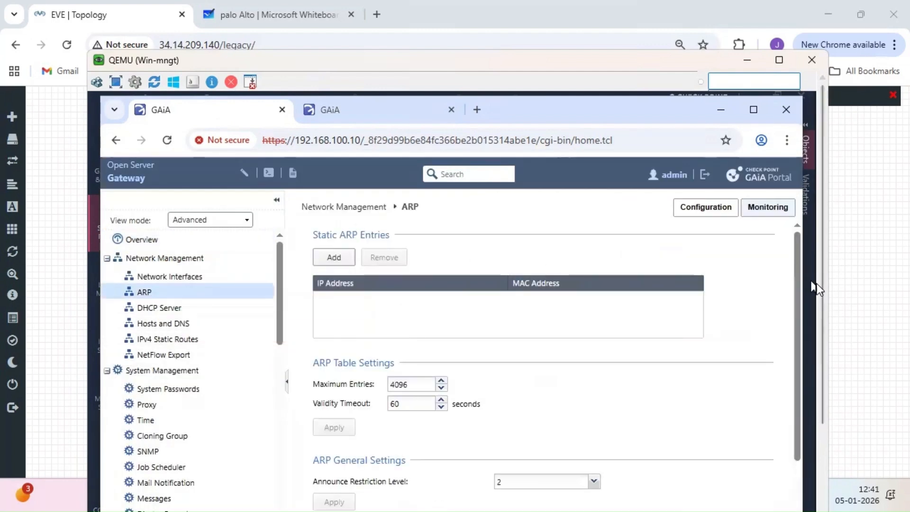
left_click_drag(823, 291, 831, 417)
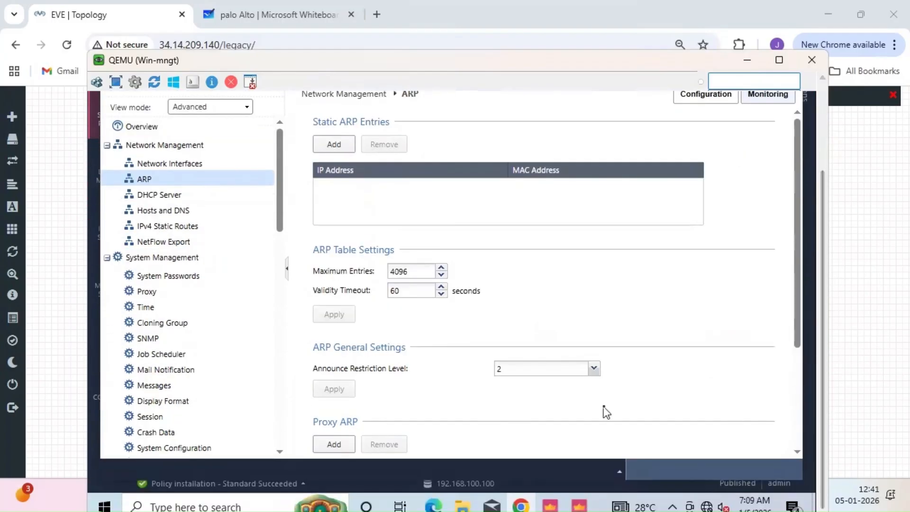
left_click_drag(798, 331, 803, 437)
left_click(334, 293)
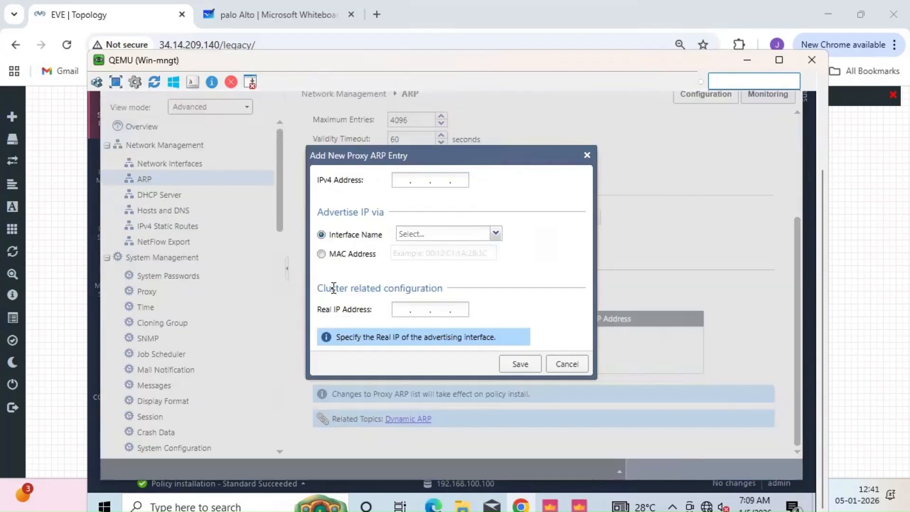
left_click(402, 181)
type("192.16.")
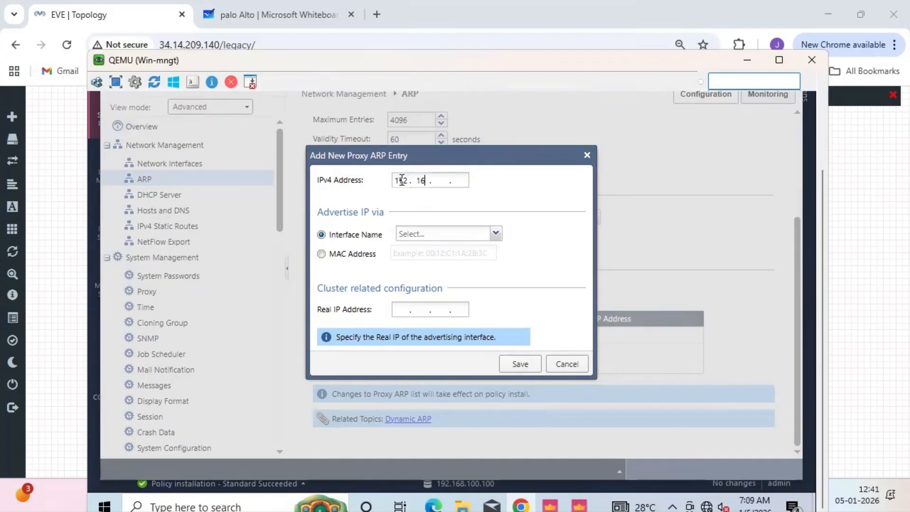
type("10")
key("period")
type("15")
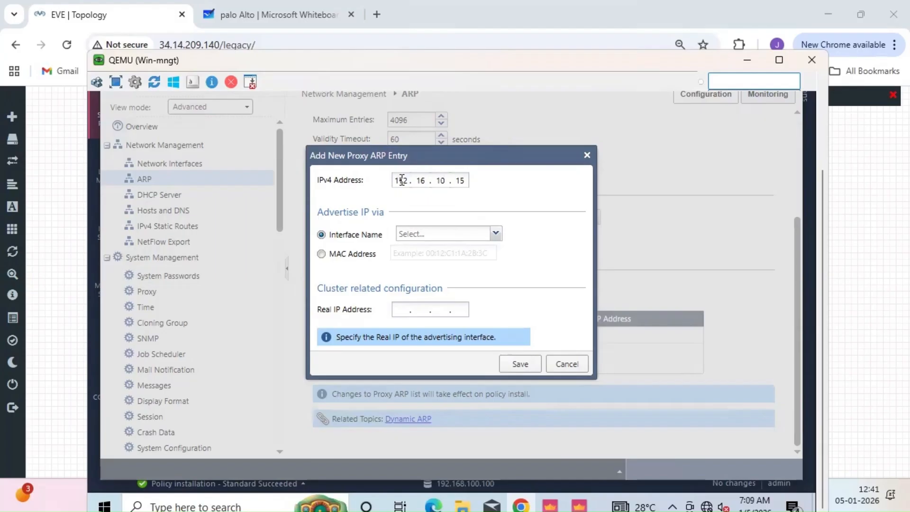
- Set the proxy ARP entry's interface to eth1 and save it
left_click(520, 366)
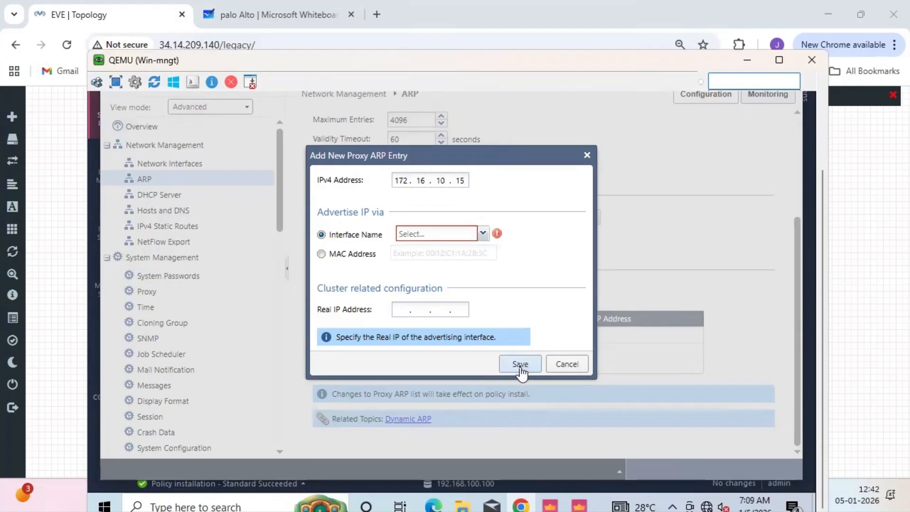
left_click(482, 233)
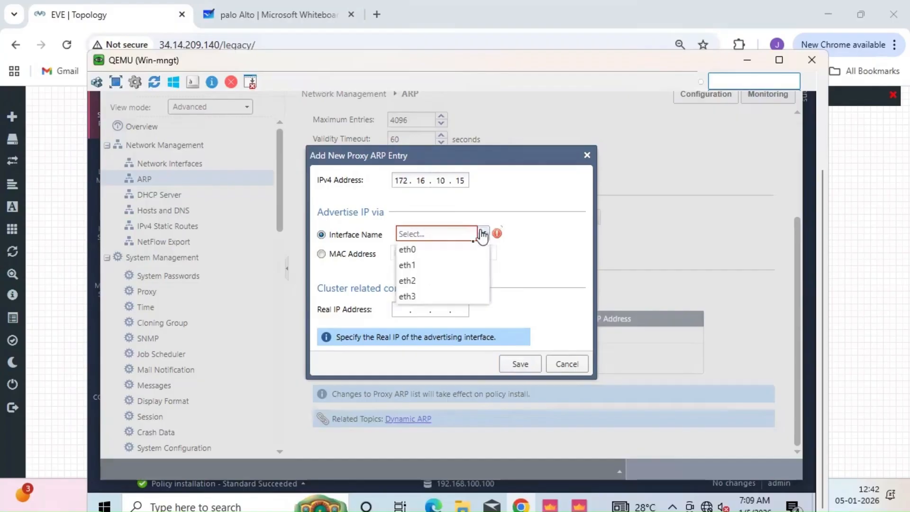
left_click(430, 273)
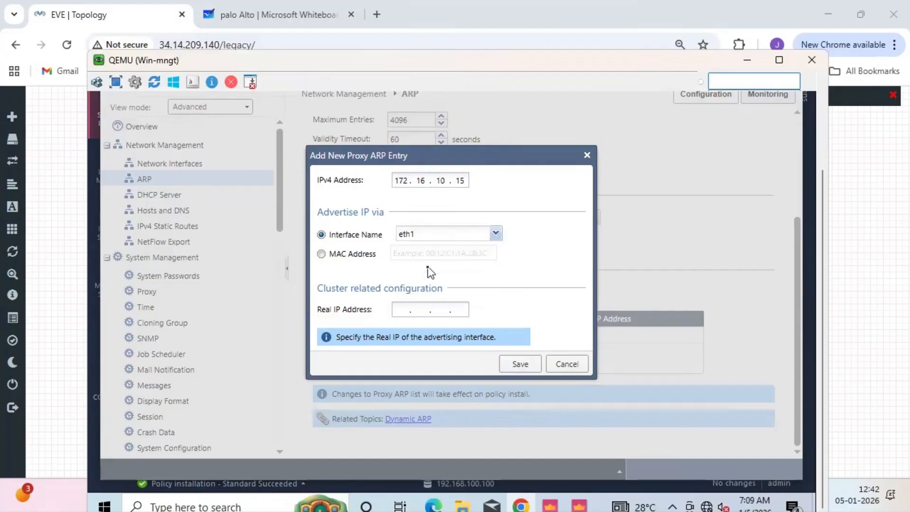
left_click(519, 364)
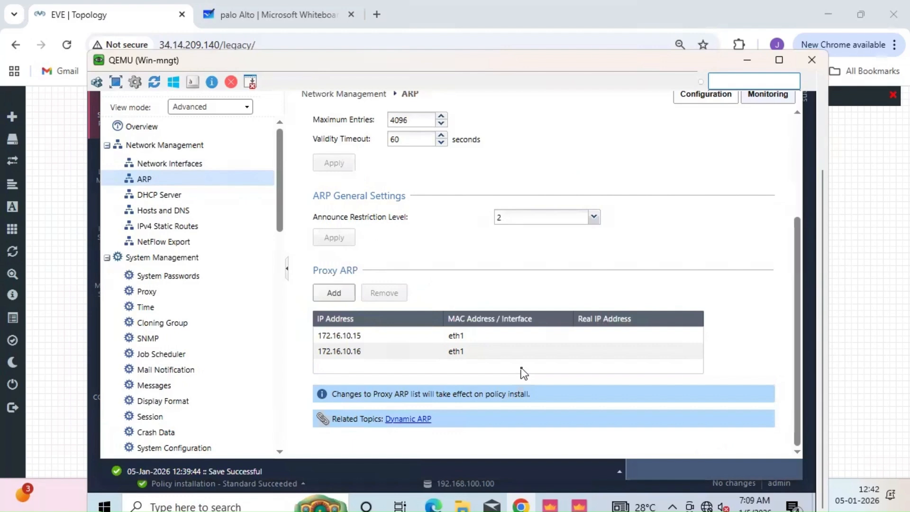
left_click_drag(821, 386, 821, 289)
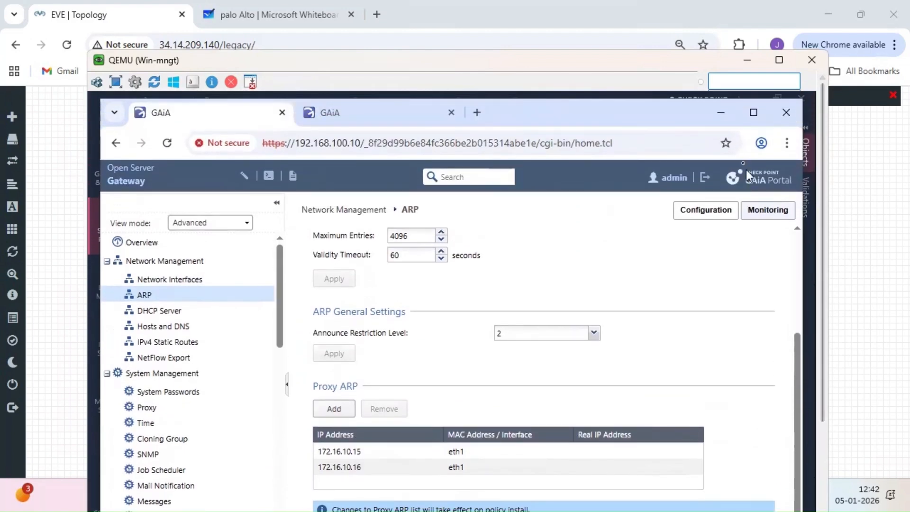
left_click(721, 114)
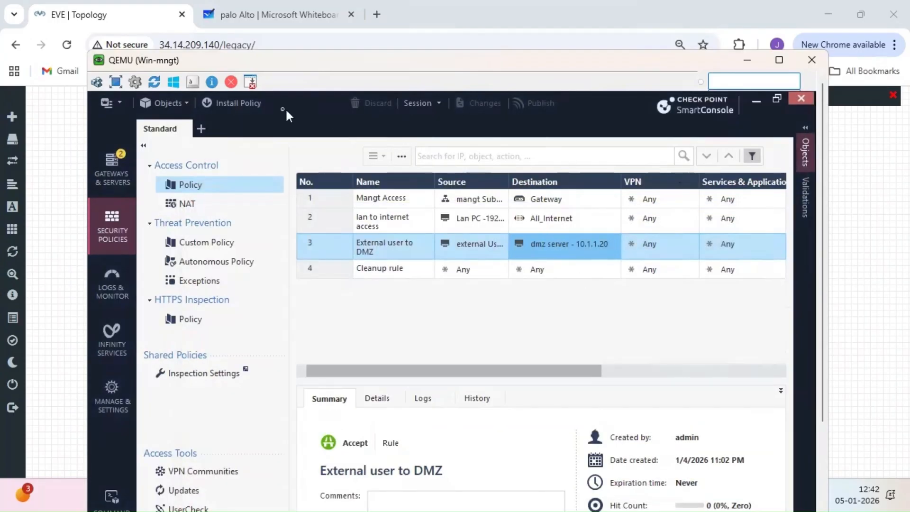
- Install the Standard policy, with Access Control and Threat Prevention, on the Gateway 192.168.100.10
left_click(243, 105)
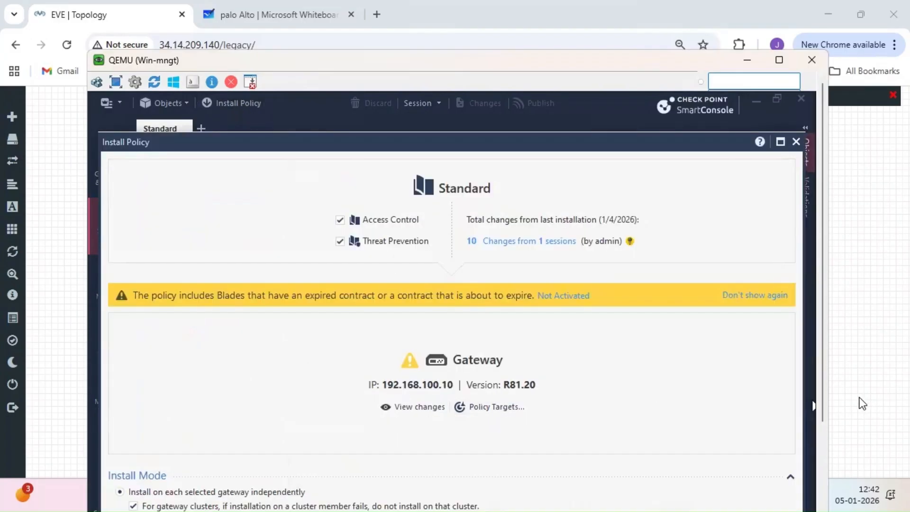
left_click_drag(823, 393, 821, 485)
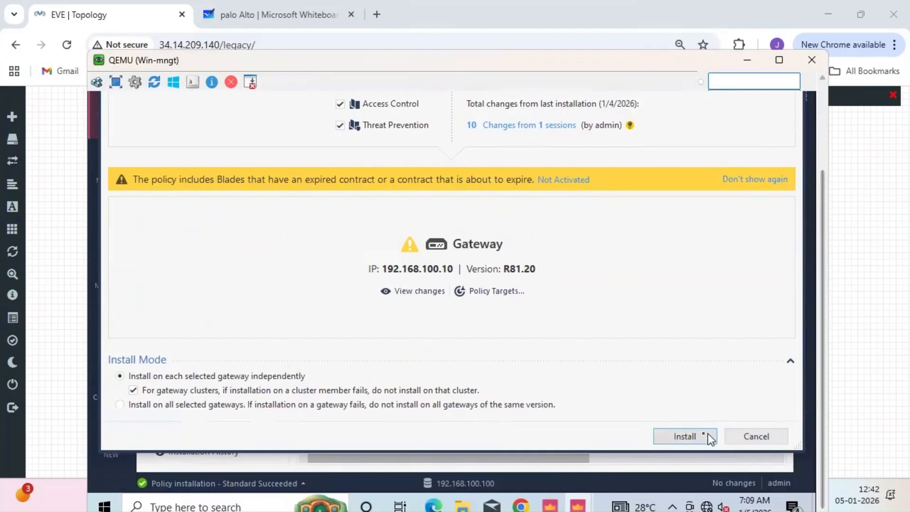
left_click(693, 436)
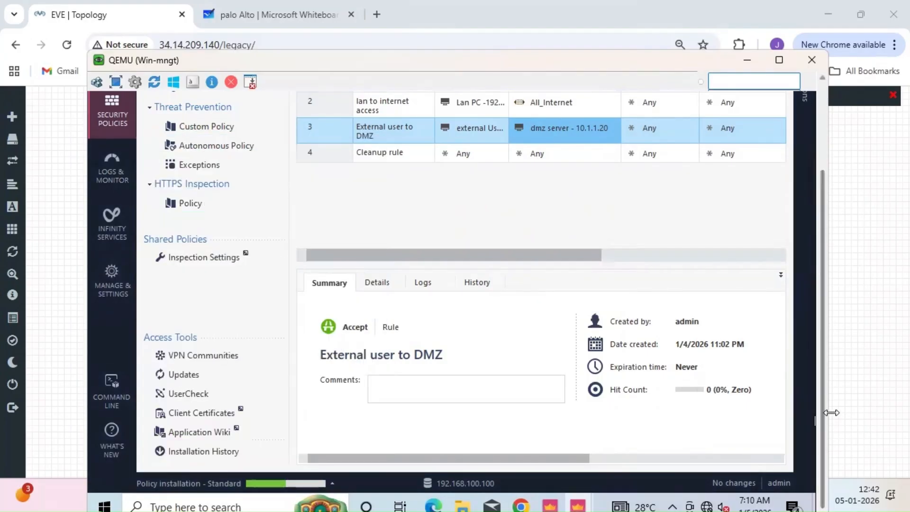
left_click_drag(827, 405, 821, 317)
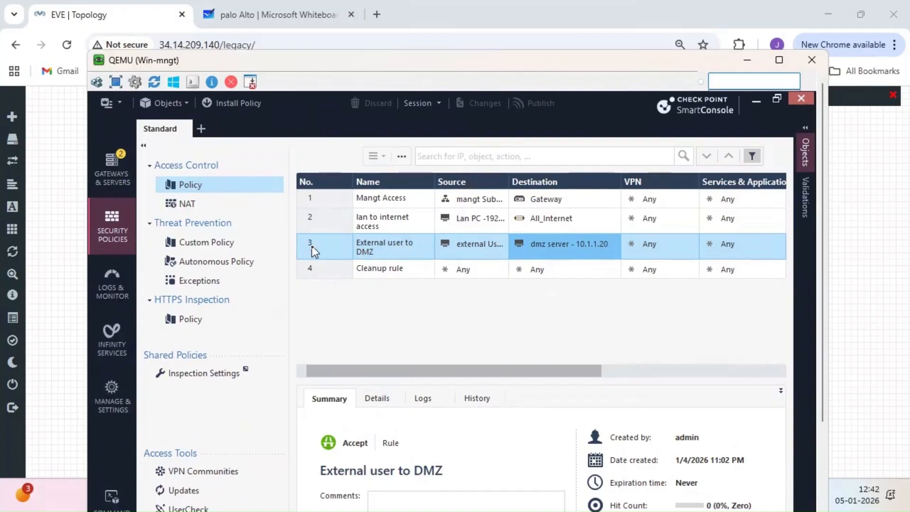
- Check the Hide NAT and dmz server static NAT rules, then go back to the EVE topology
left_click(187, 205)
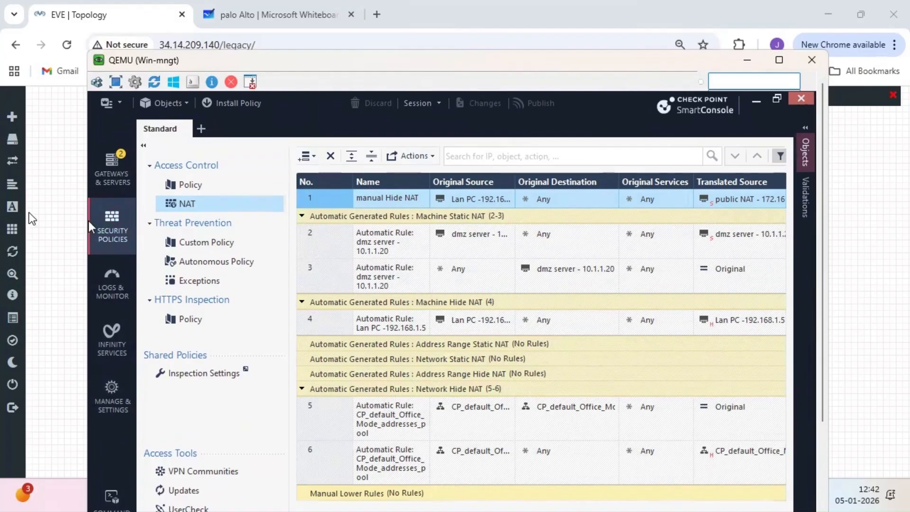
left_click(891, 231)
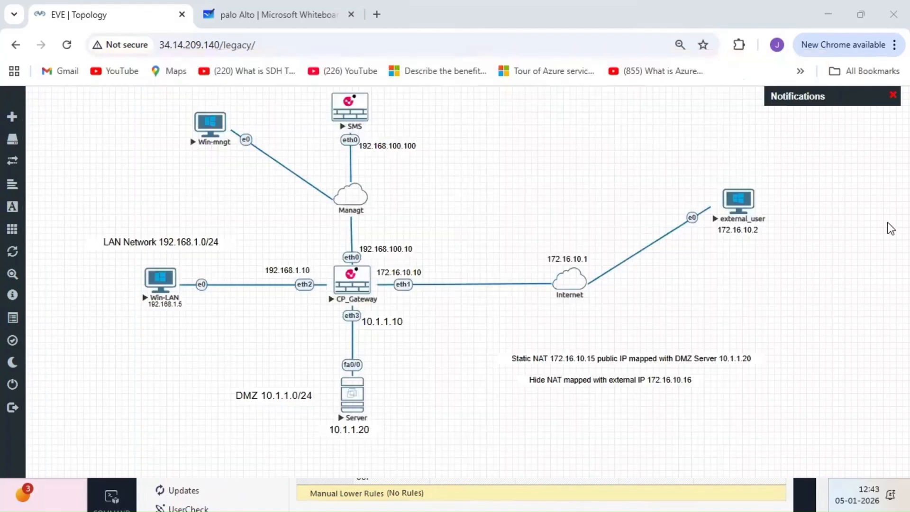
- Open the external_user console via ultravnc_wrapper and log in to Windows with its password
left_click(736, 215)
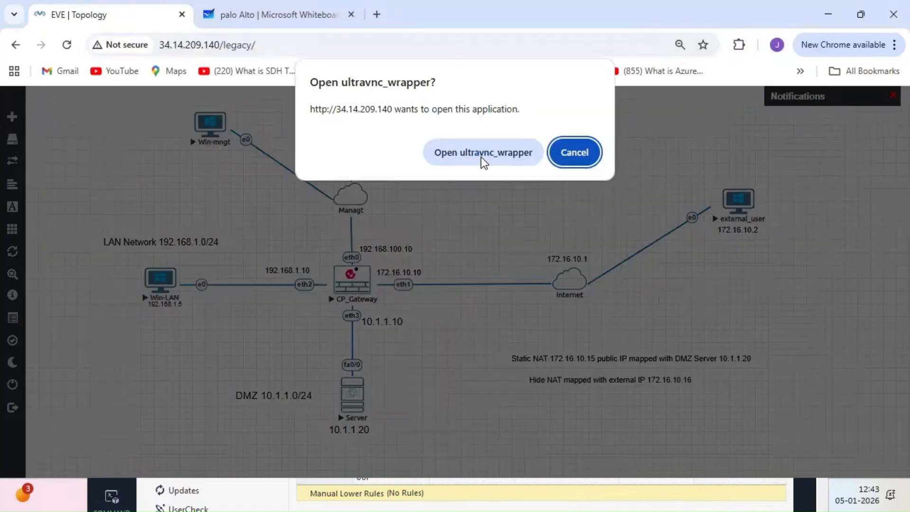
left_click(481, 156)
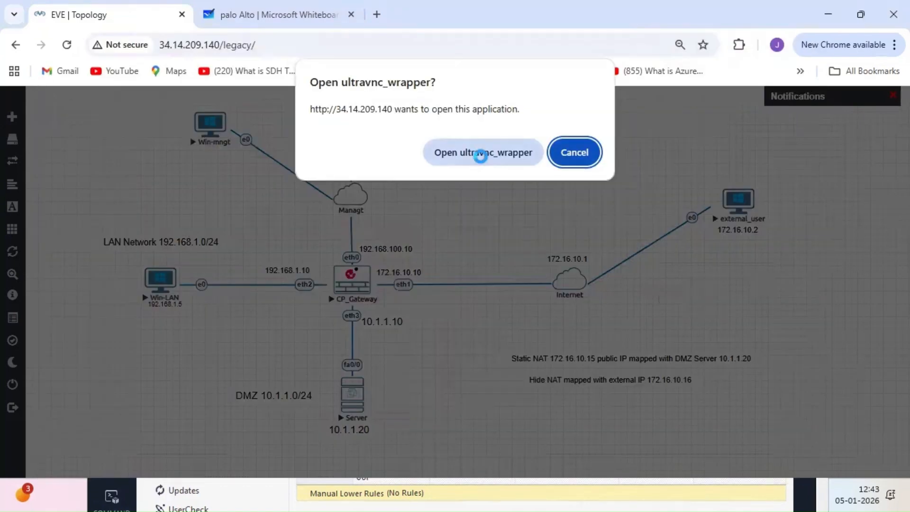
type("1234")
key("Return")
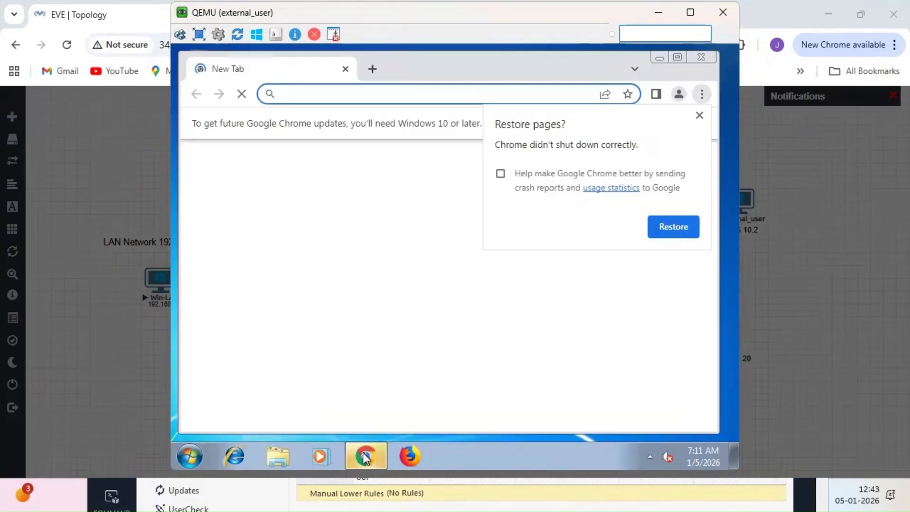
left_click(404, 97)
type("ht")
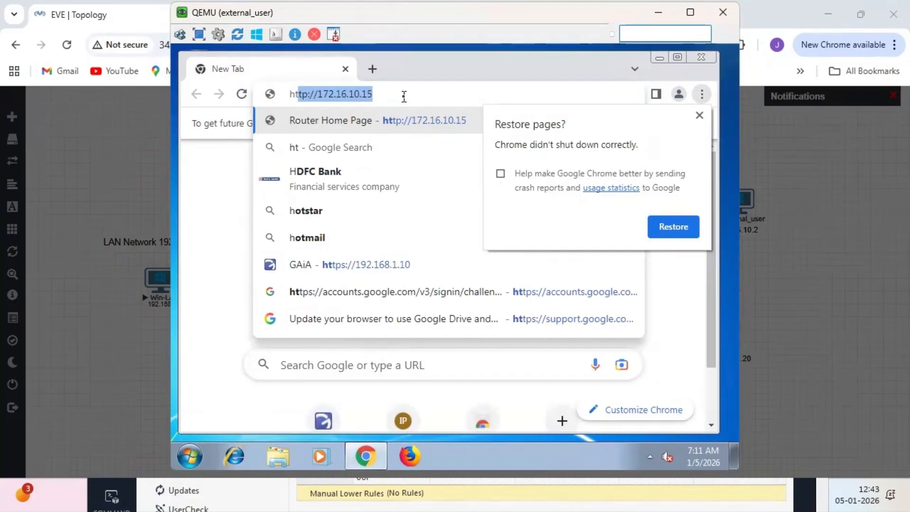
type("t")
key("Right")
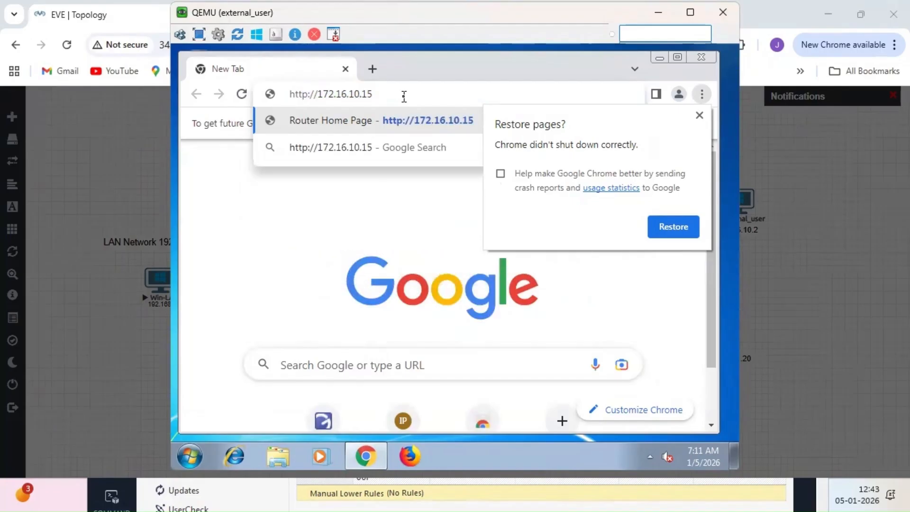
key("BackSpace")
key("BackSpace")
key("BackSpace")
key("BackSpace")
key("BackSpace")
key("BackSpace")
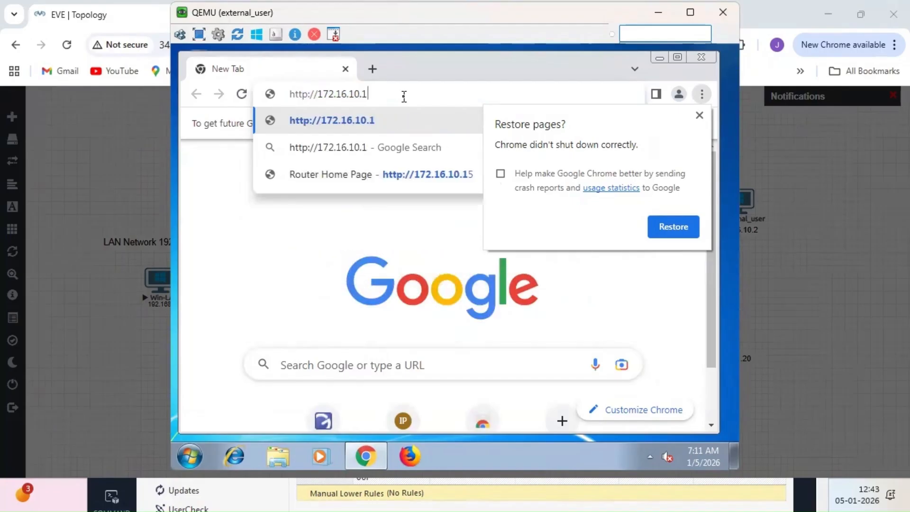
key("BackSpace")
key("BackSpace")
key("BackSpace")
key("BackSpace")
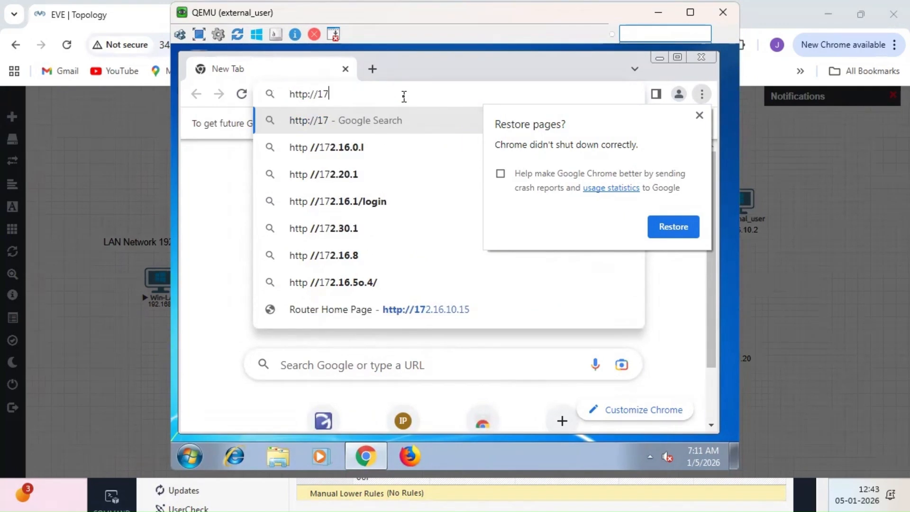
type("2.16.10.15")
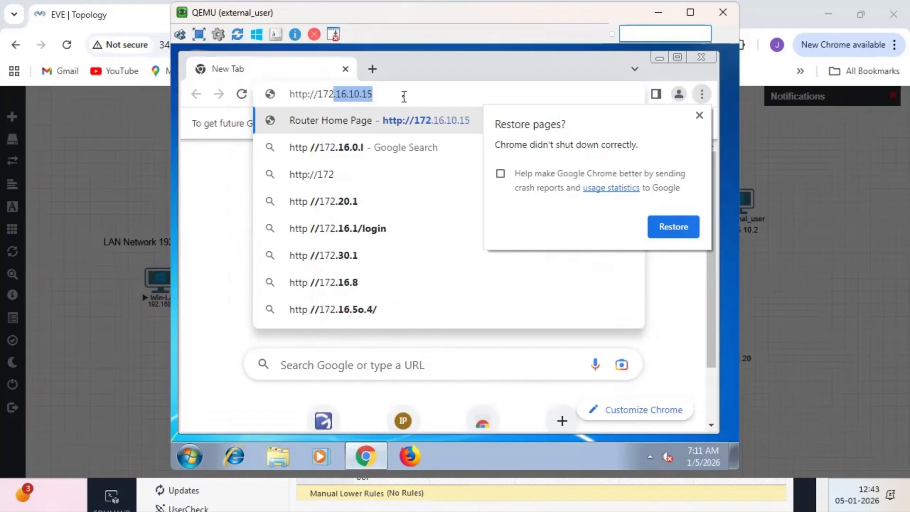
key("Right")
key("Return")
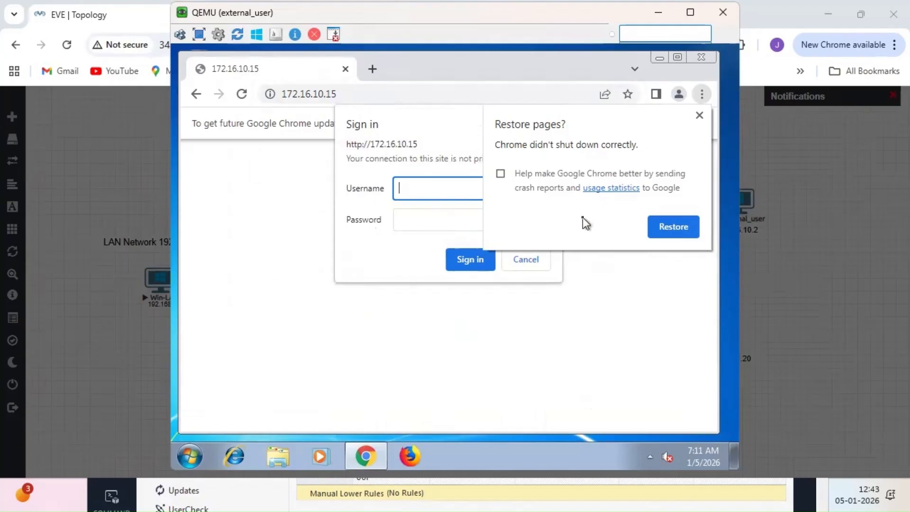
left_click(700, 116)
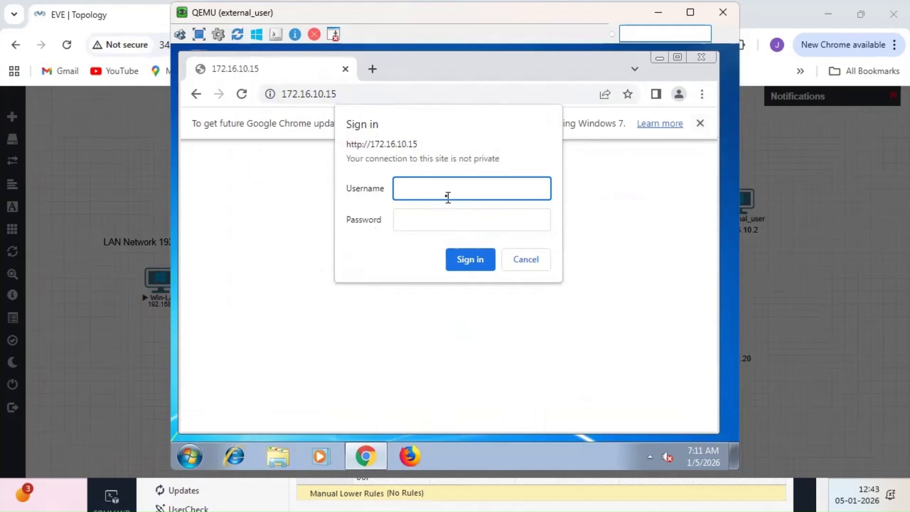
- Sign in to the Cisco router page as admin and decline saving the password
type("admin")
key("Tab")
type("dmin123")
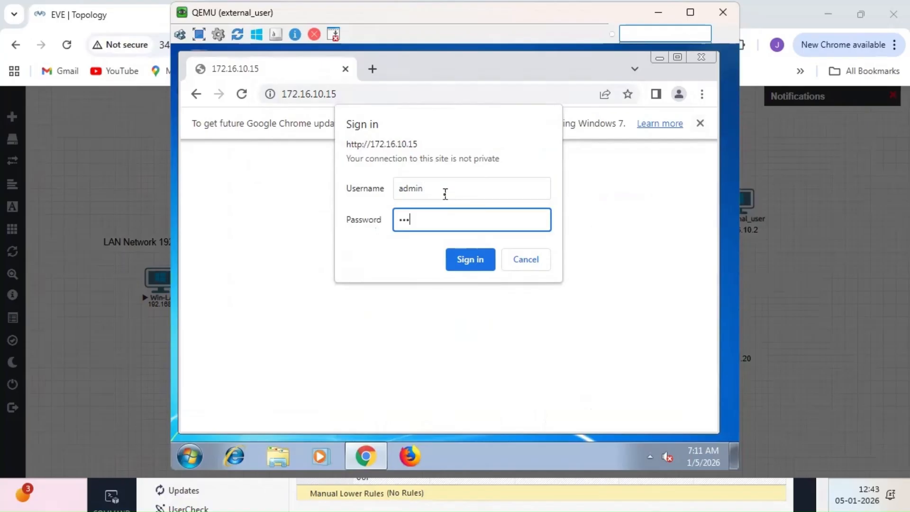
key("Return")
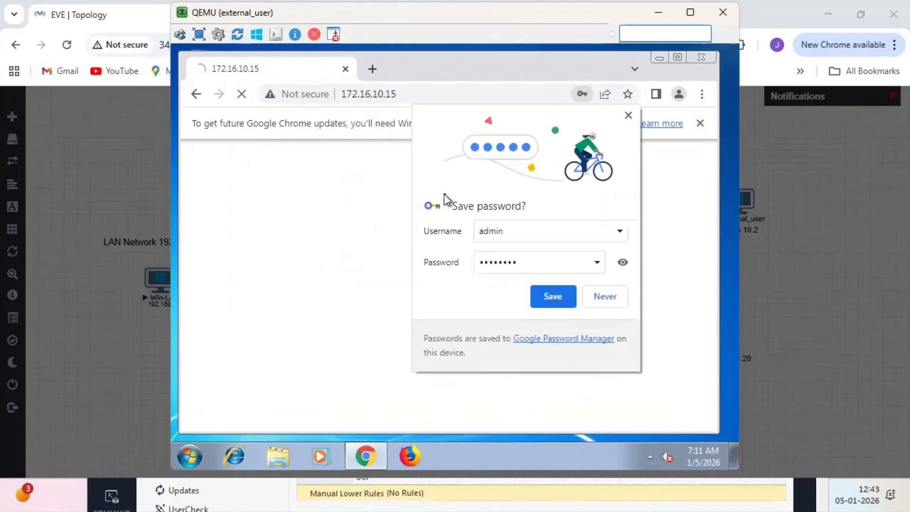
left_click(629, 116)
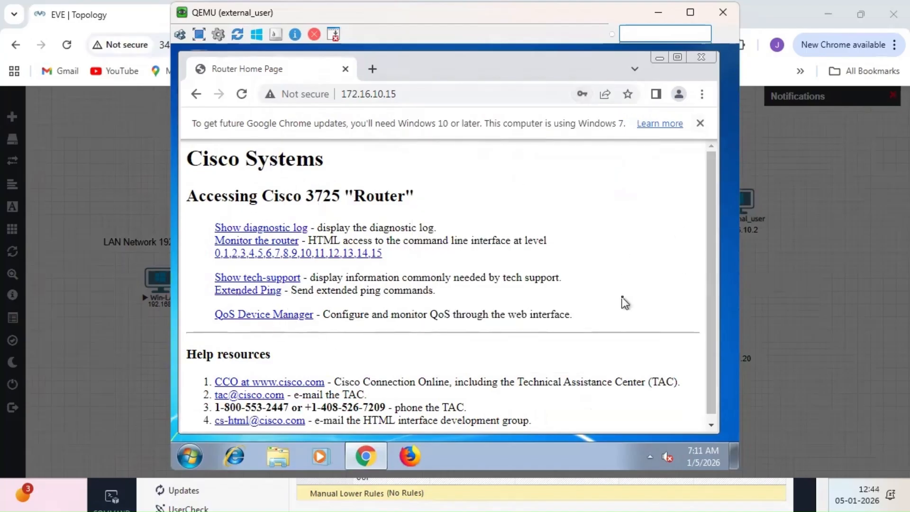
left_click(853, 308)
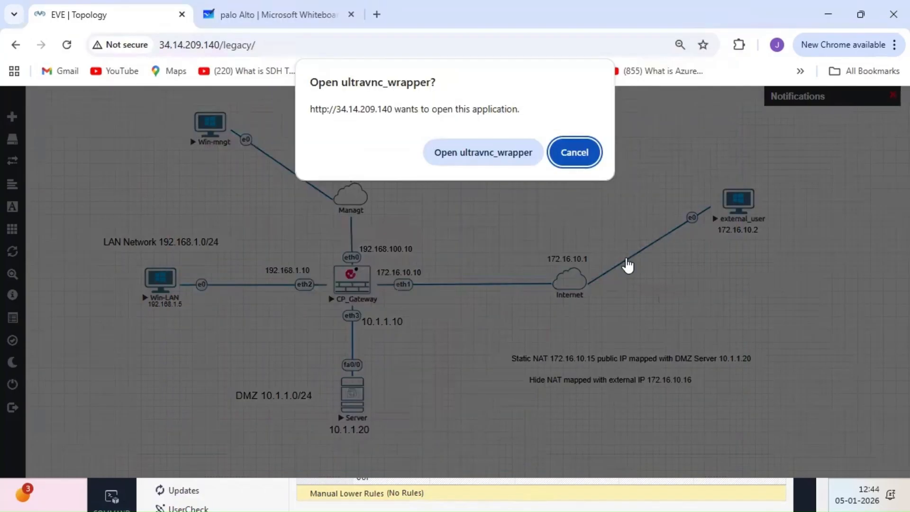
- Cancel the ultravnc prompt and bring the Win-mngt console window back into place
left_click(579, 153)
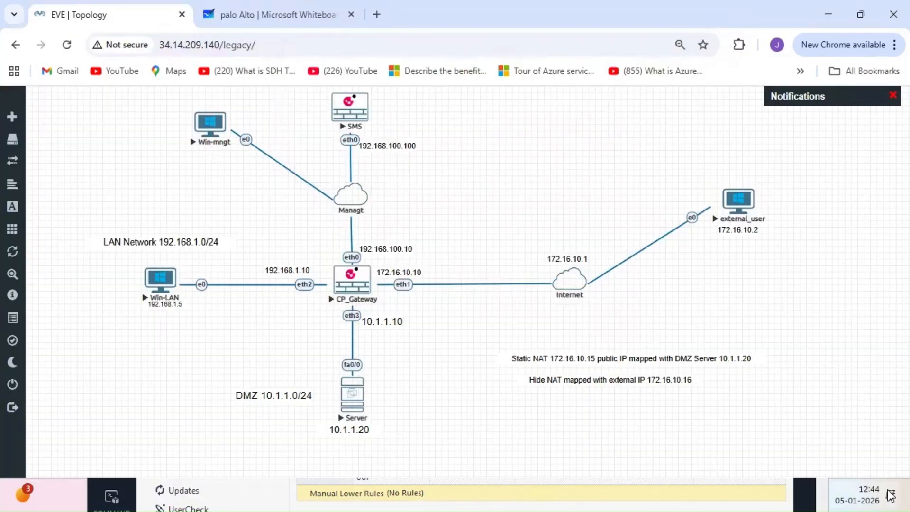
left_click(906, 495)
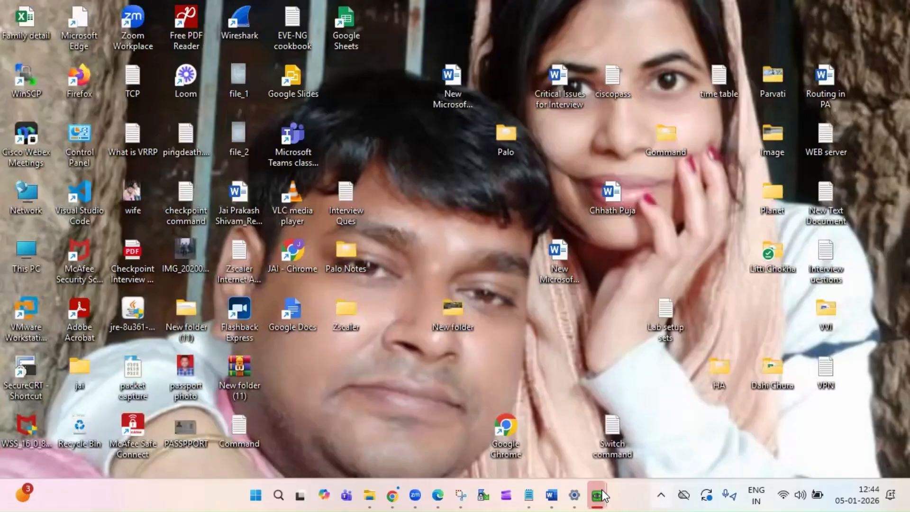
mouse_move(602, 495)
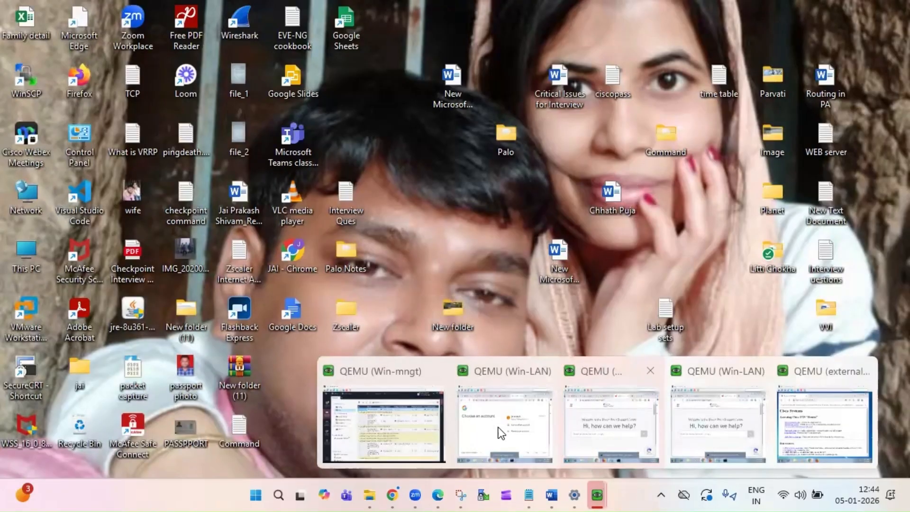
left_click(393, 433)
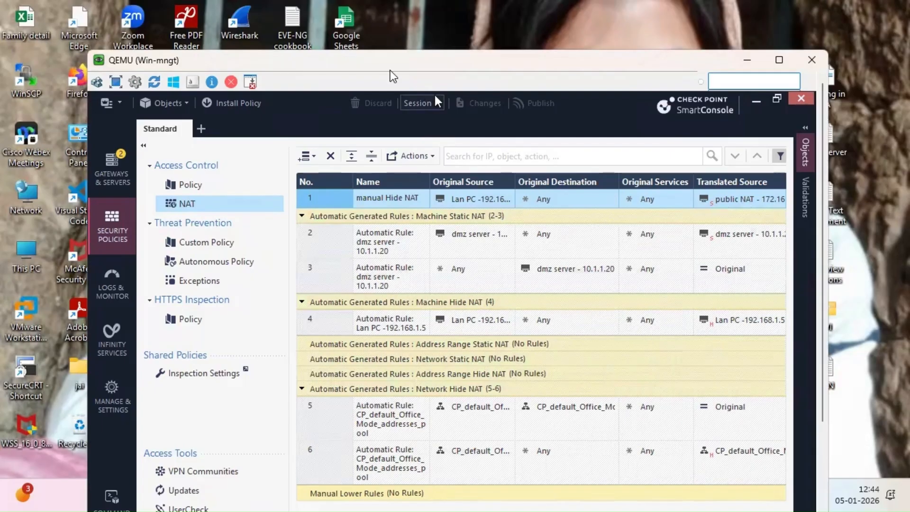
left_click_drag(390, 70, 358, 33)
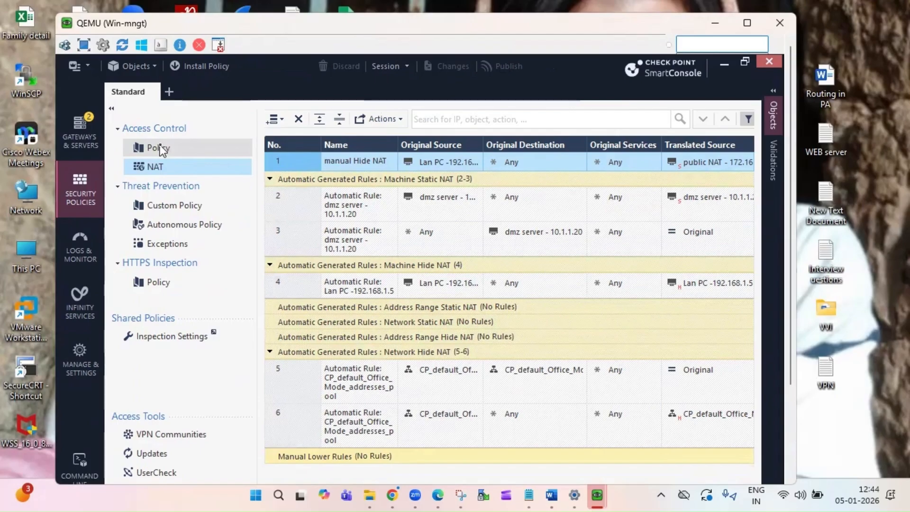
- In Logs & Monitor, search logs with the query src:172.16.10.15
left_click(86, 254)
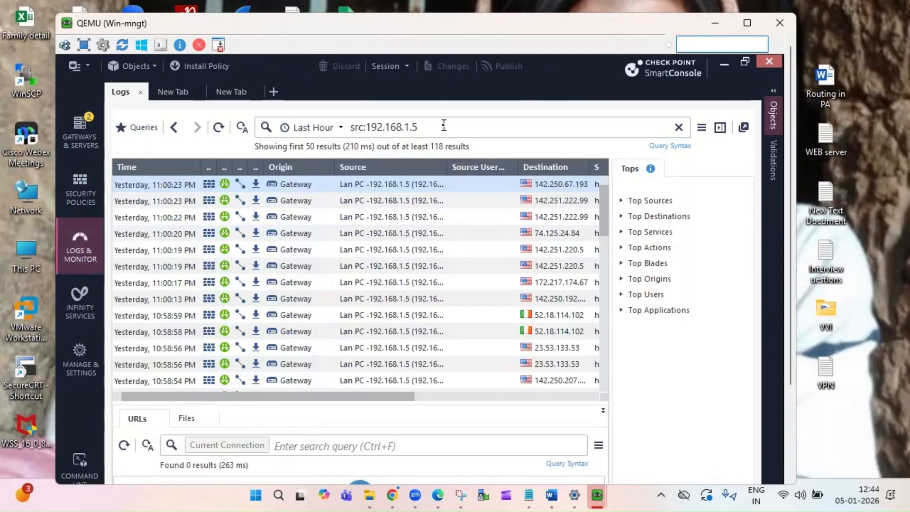
left_click(444, 125)
key("BackSpace")
key("BackSpace")
key("BackSpace")
key("BackSpace")
key("BackSpace")
key("BackSpace")
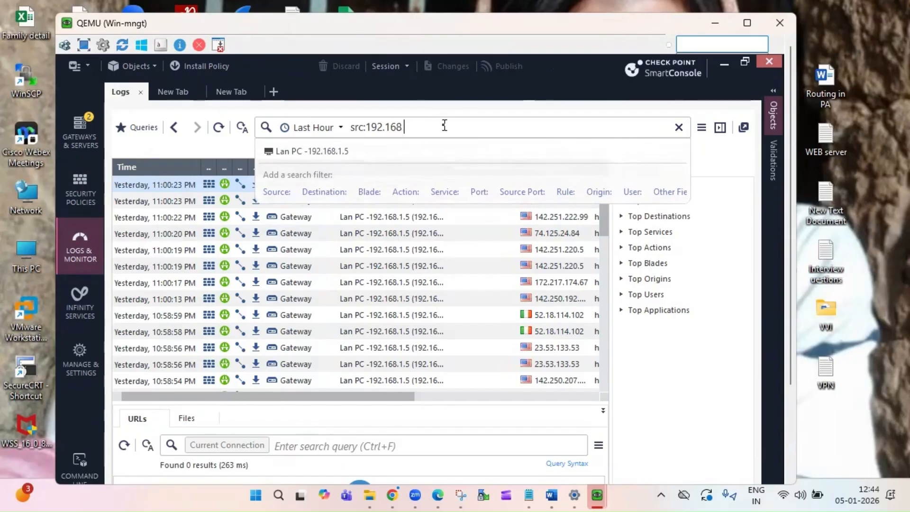
key("BackSpace")
key("BackSpace")
key("BackSpace")
key("BackSpace")
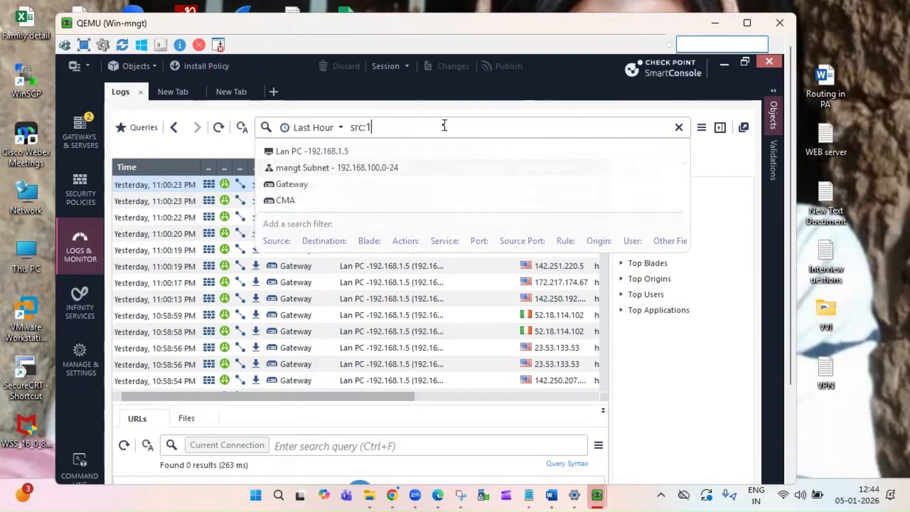
type("72")
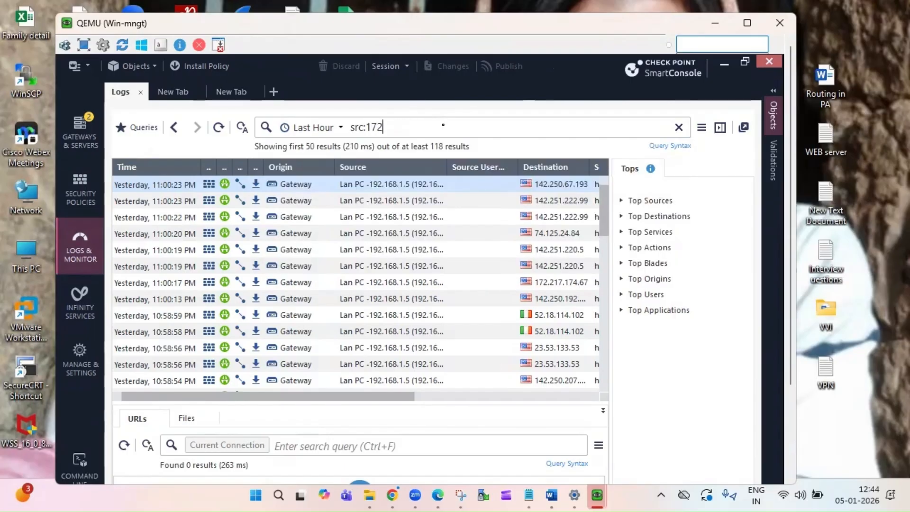
type(".16")
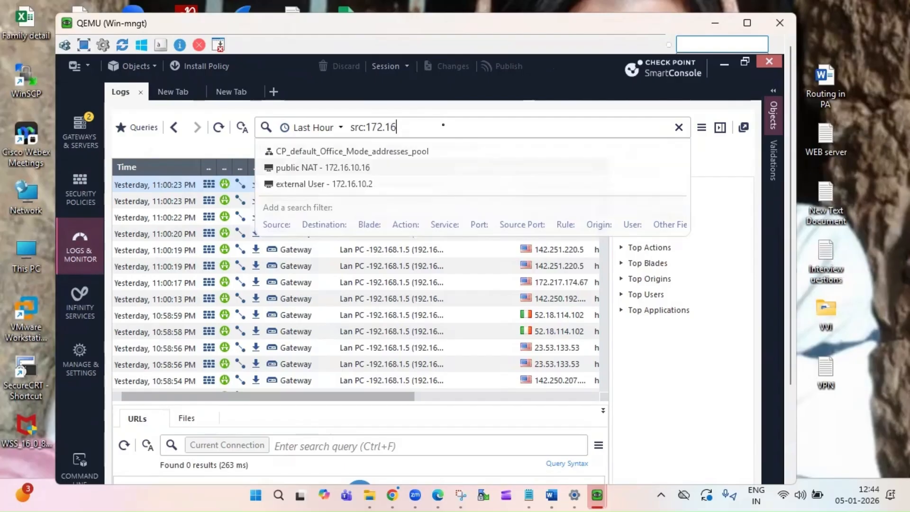
type(".10.15")
key("Return")
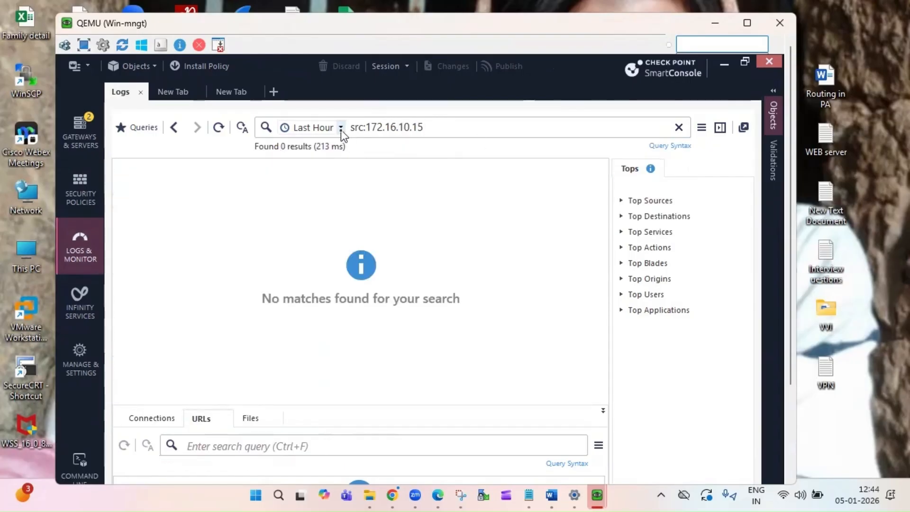
left_click(442, 132)
key("Return")
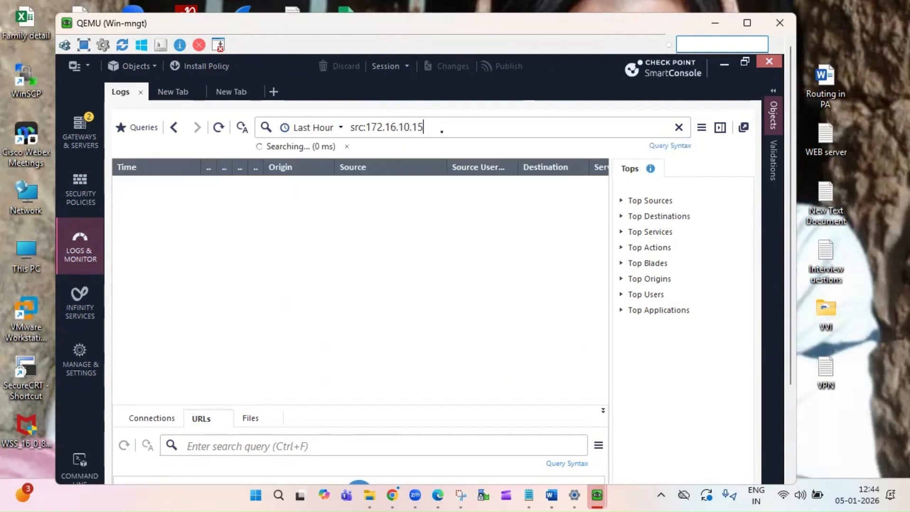
- Change the query to src:172.16.10.2 and widen the Destination column
key("BackSpace")
key("BackSpace")
type("2")
key("Return")
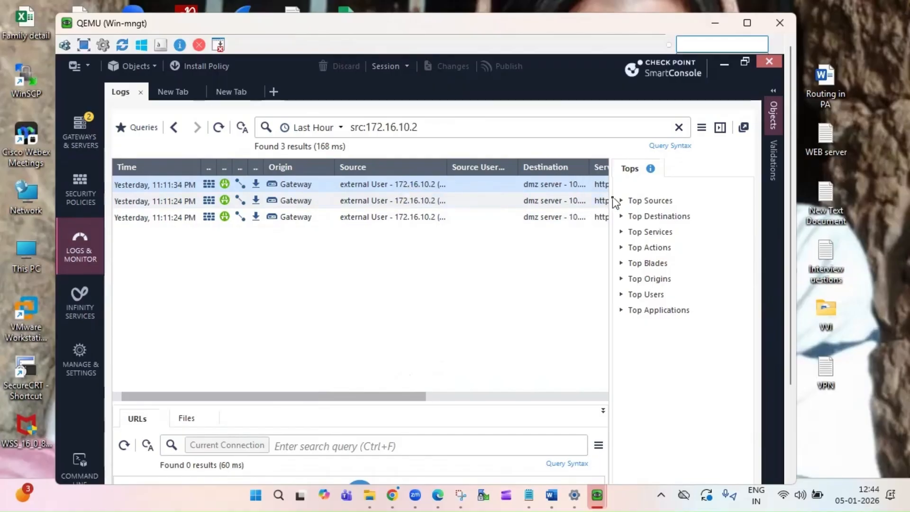
left_click_drag(402, 397, 593, 387)
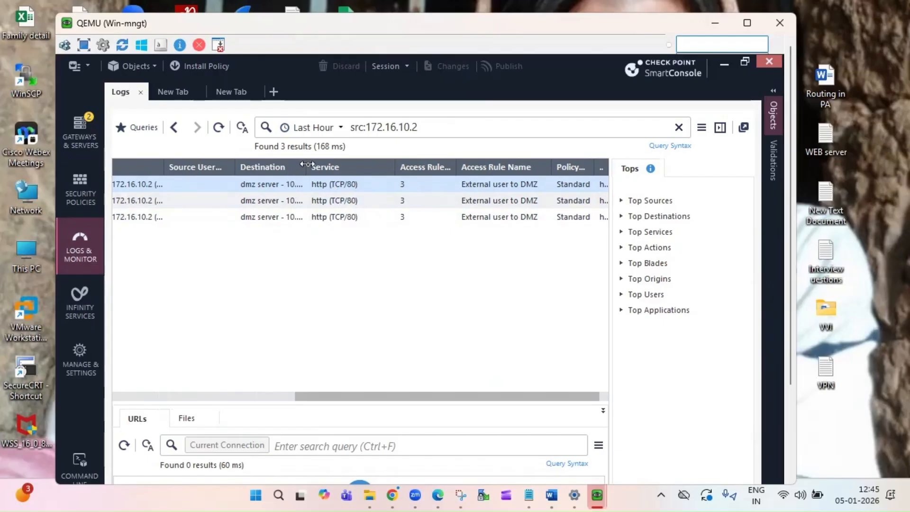
left_click_drag(307, 165, 347, 171)
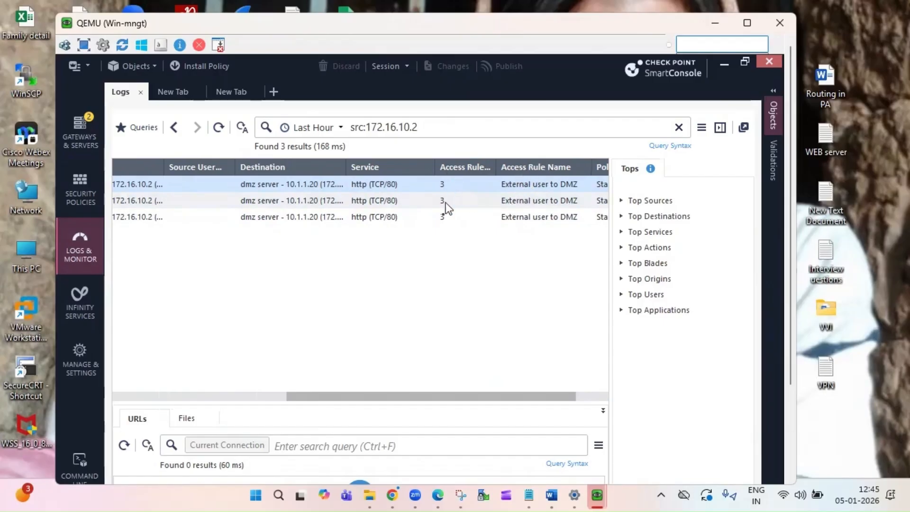
left_click_drag(487, 402, 583, 397)
left_click_drag(519, 396, 271, 383)
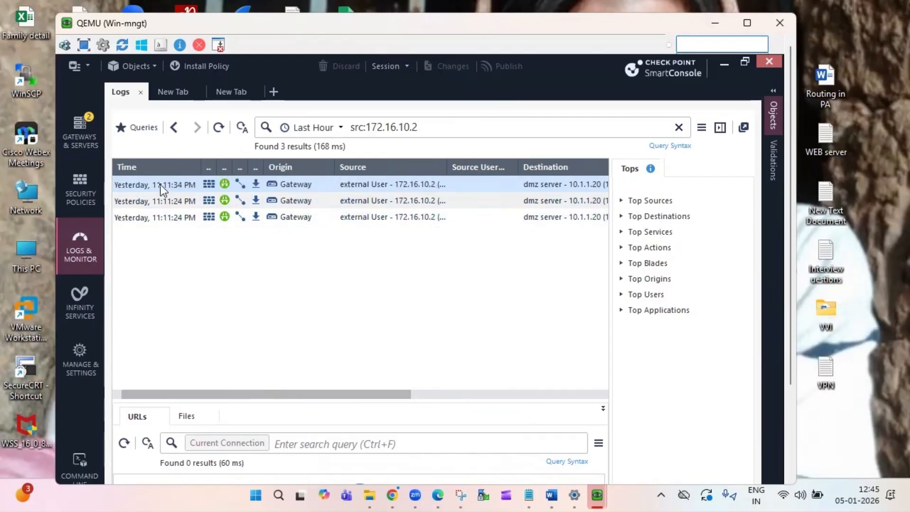
- Open the newest HTTP log's details and follow NAT rule number 3 to the NAT rulebase
double_click(160, 184)
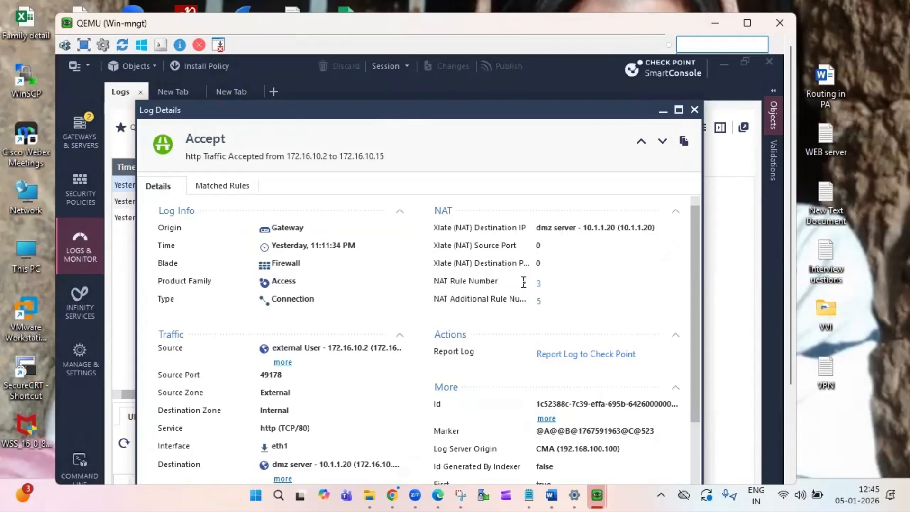
left_click(540, 285)
left_click(669, 111)
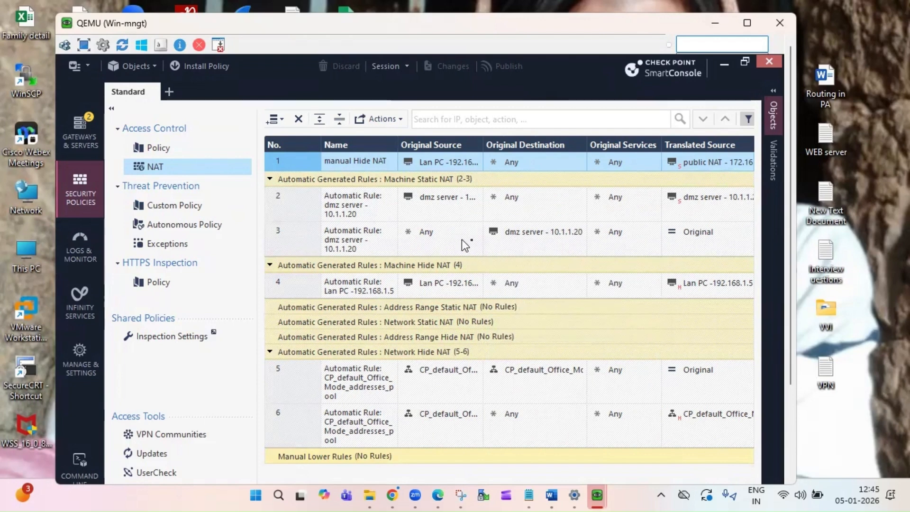
mouse_move(542, 241)
mouse_move(602, 490)
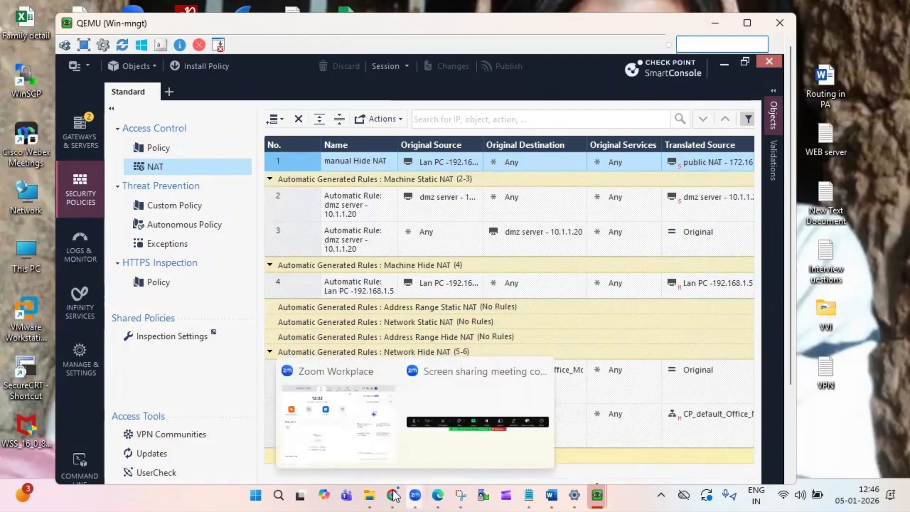
- Open a telnet console to the DMZ Server node and run ping 8.8.8.8
mouse_move(392, 495)
left_click(348, 461)
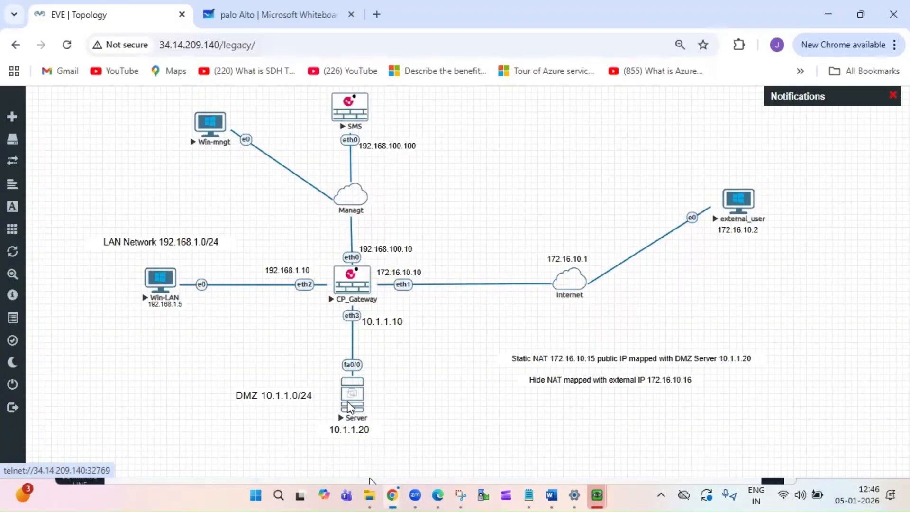
left_click(350, 407)
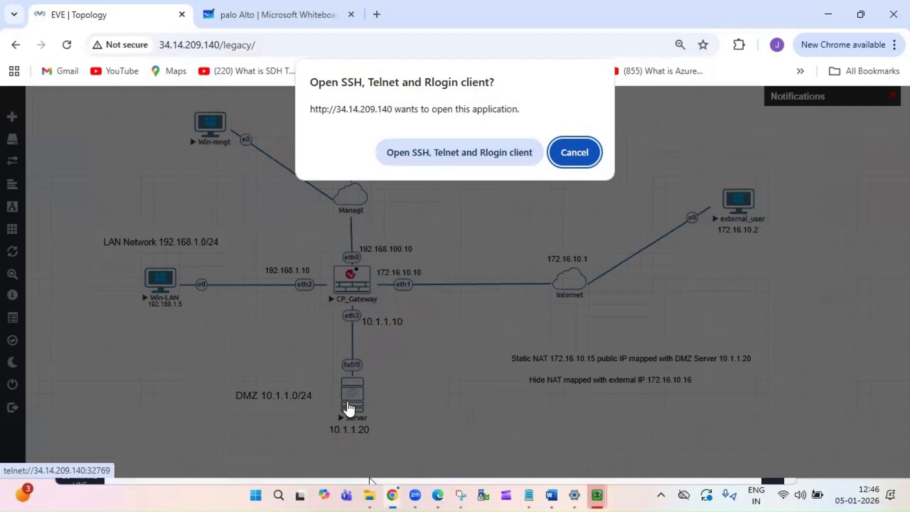
left_click(457, 152)
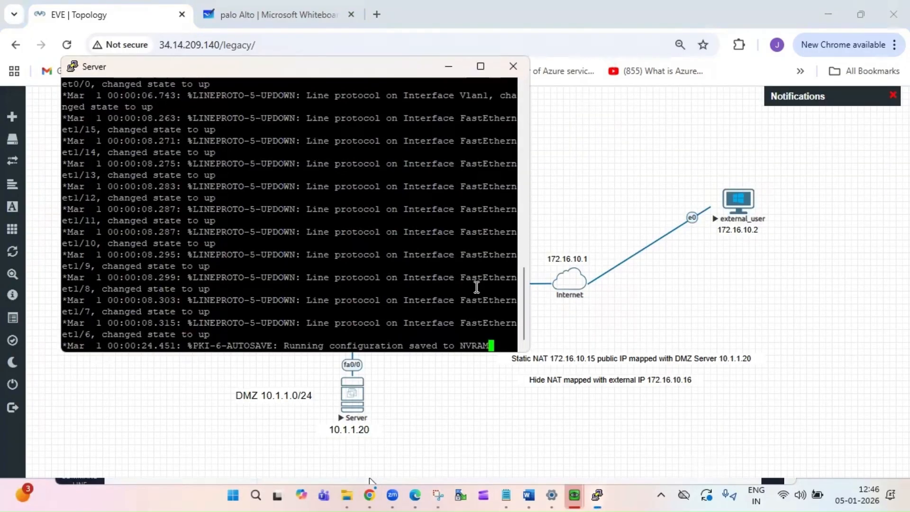
key("Return")
key("Return")
key("Return")
key("Return")
key("Return")
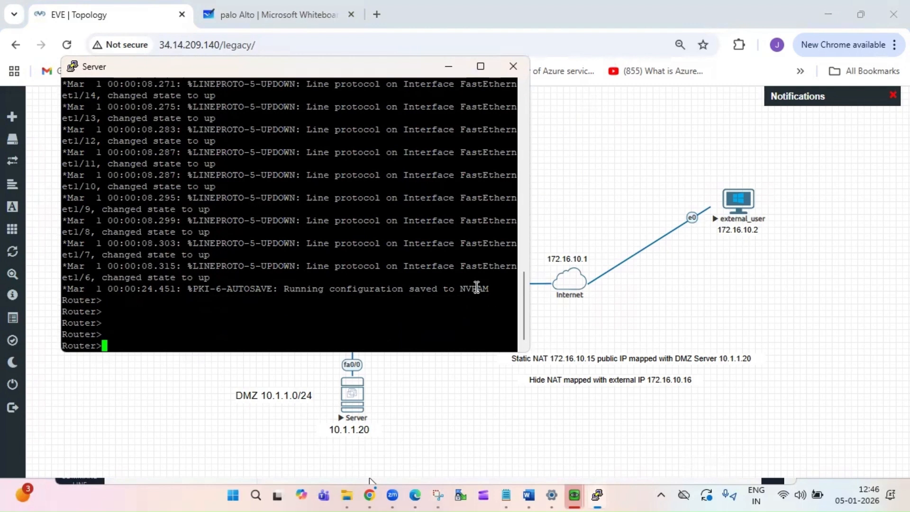
type("ping 8.8.8.8")
key("Return")
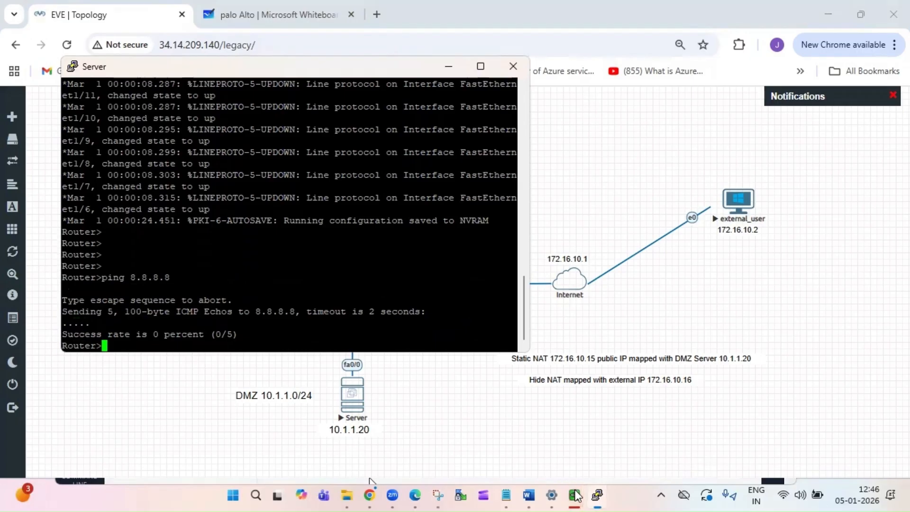
mouse_move(575, 495)
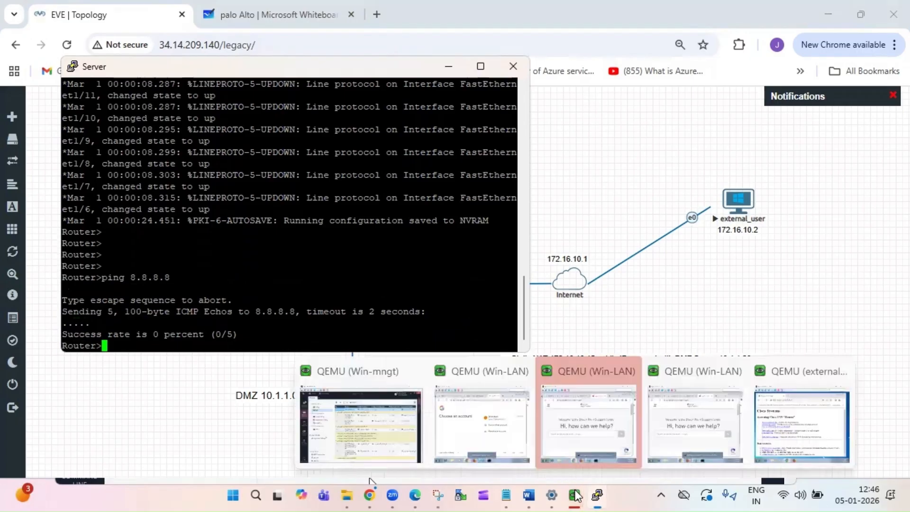
left_click(392, 425)
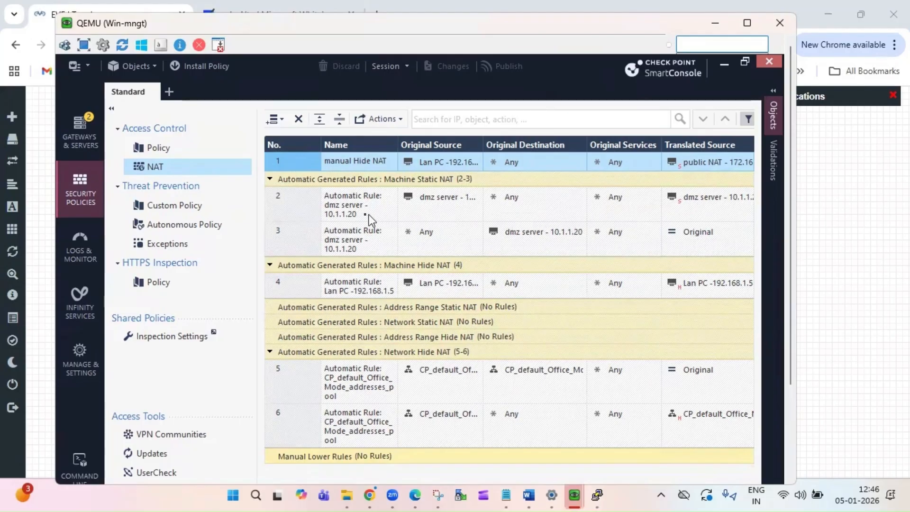
- In Access Control, add a new rule below rule 3 named 'dmz to internet'
left_click(170, 153)
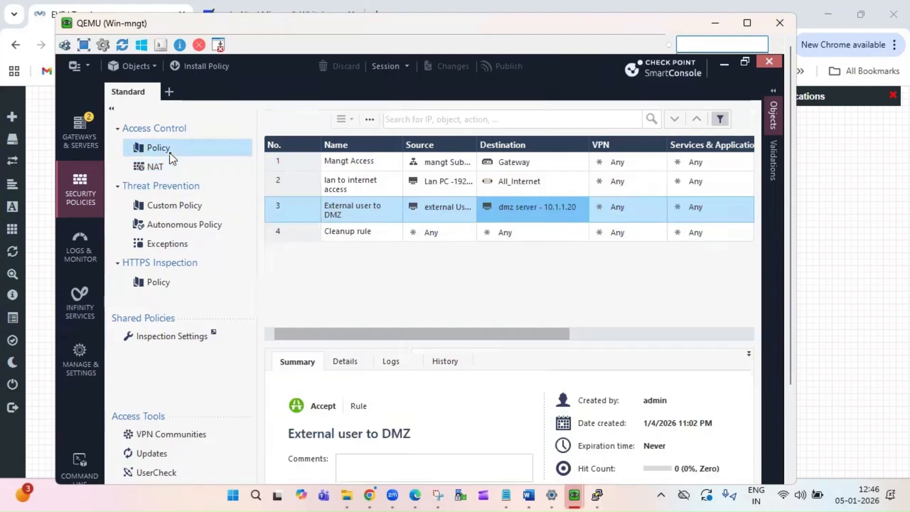
right_click(296, 218)
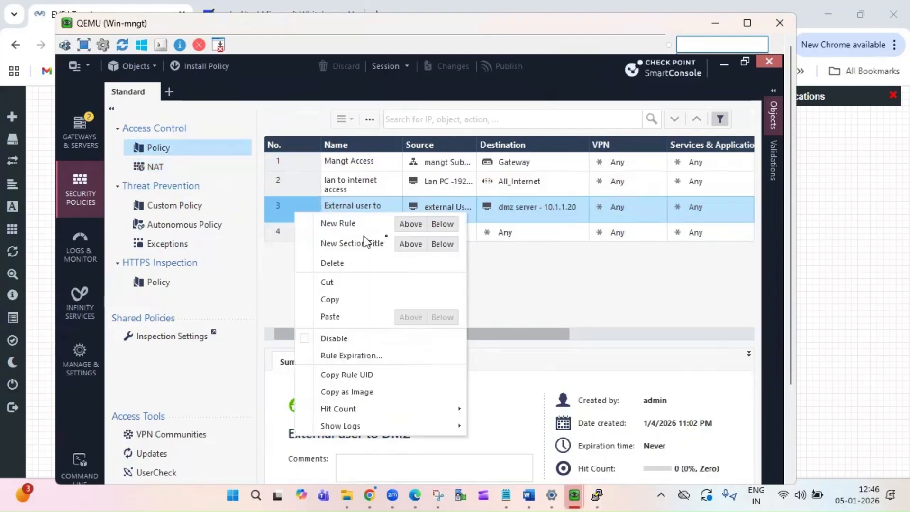
left_click(446, 225)
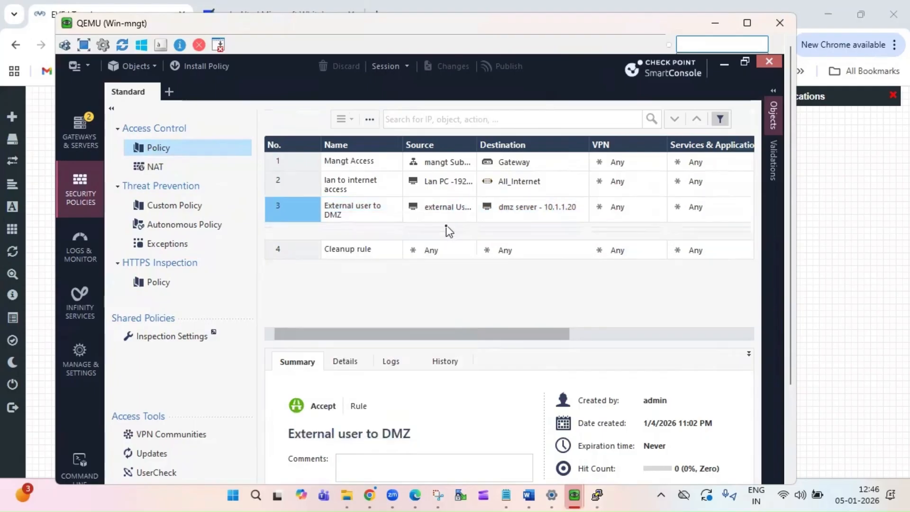
double_click(370, 236)
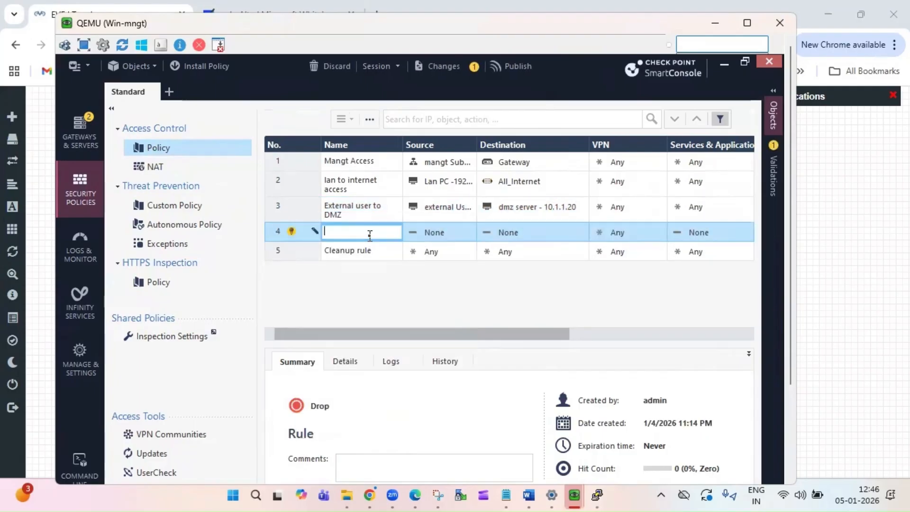
type("dmz t")
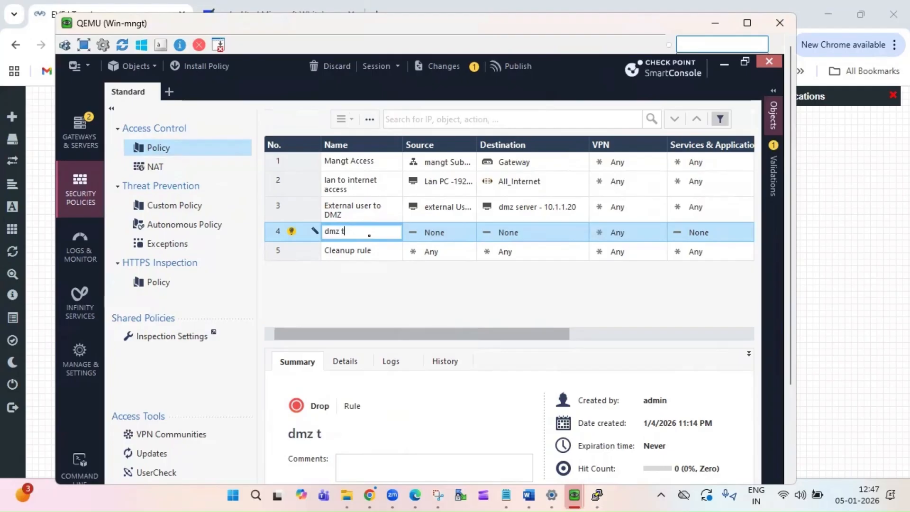
type("o internet")
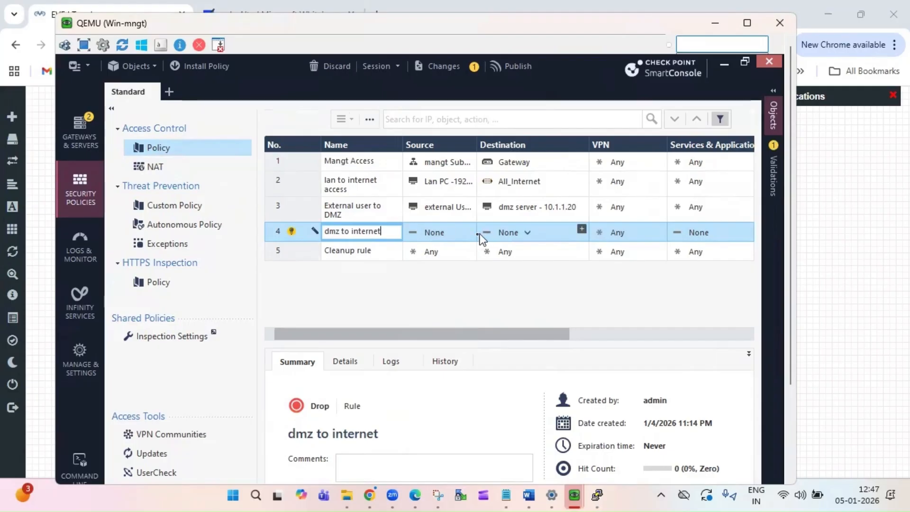
- Set the new rule's source to dmz server and destination to All_Internet
left_click(468, 230)
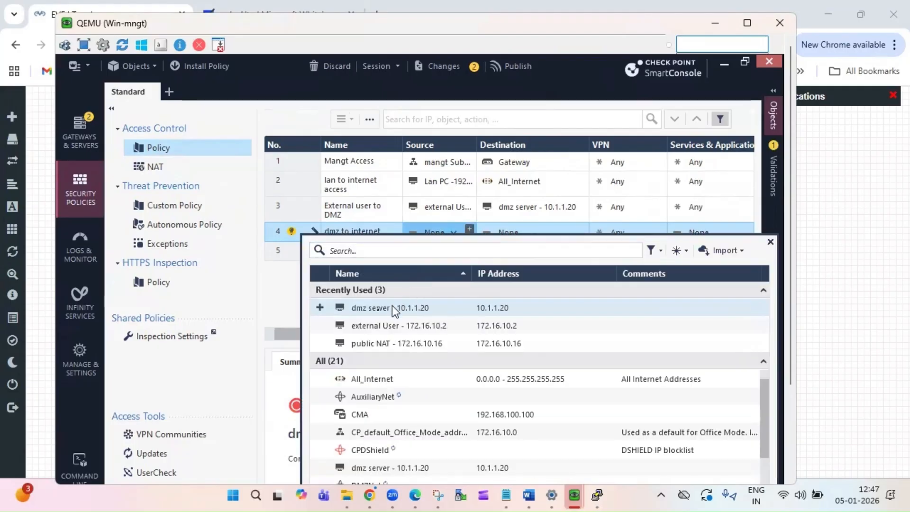
left_click(319, 306)
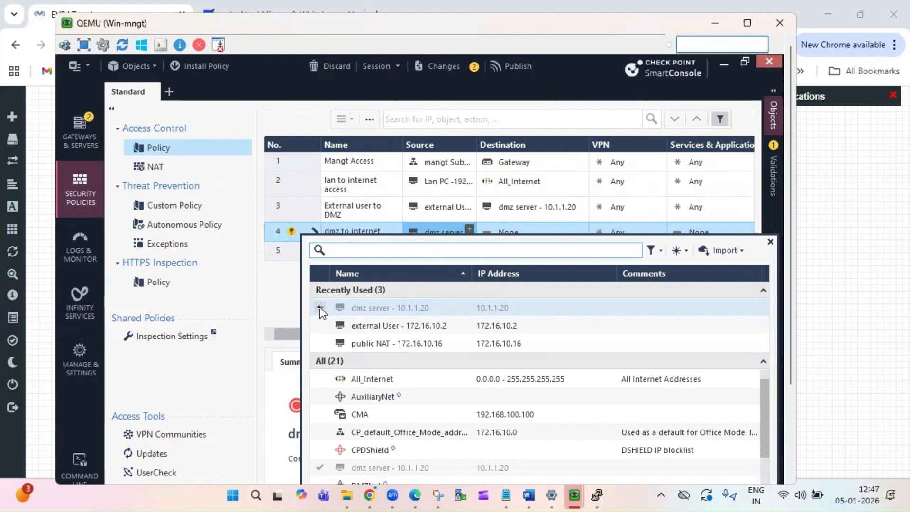
left_click(568, 228)
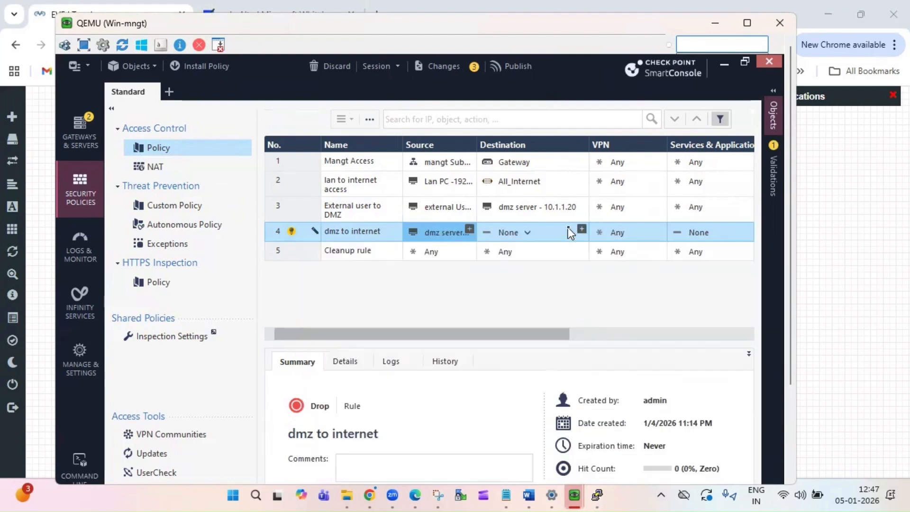
left_click(582, 231)
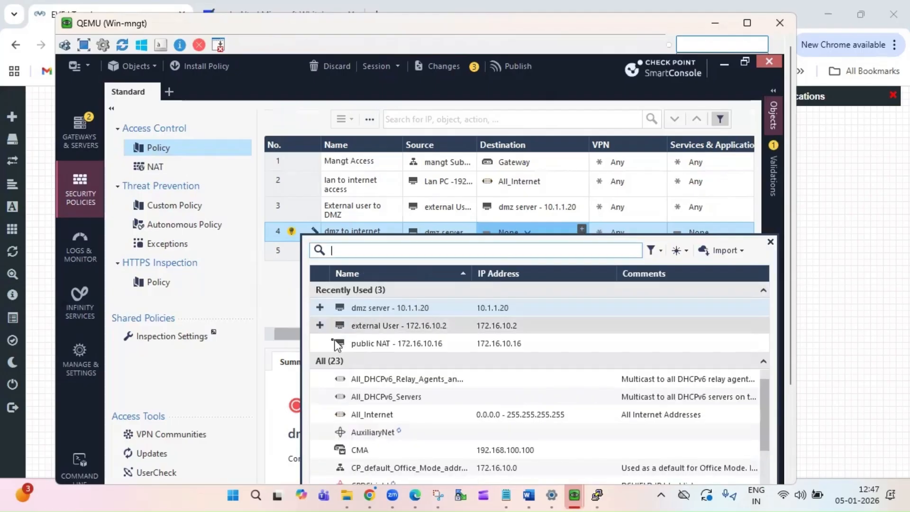
left_click(320, 415)
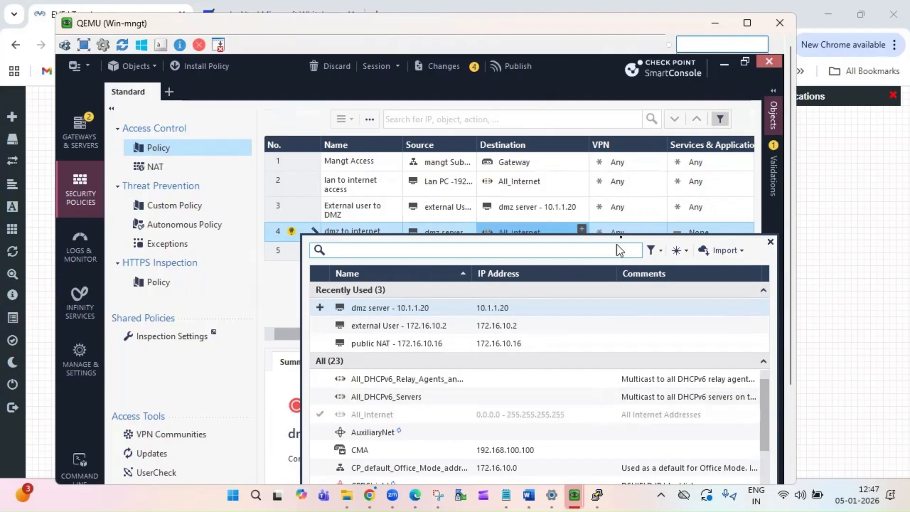
left_click(514, 229)
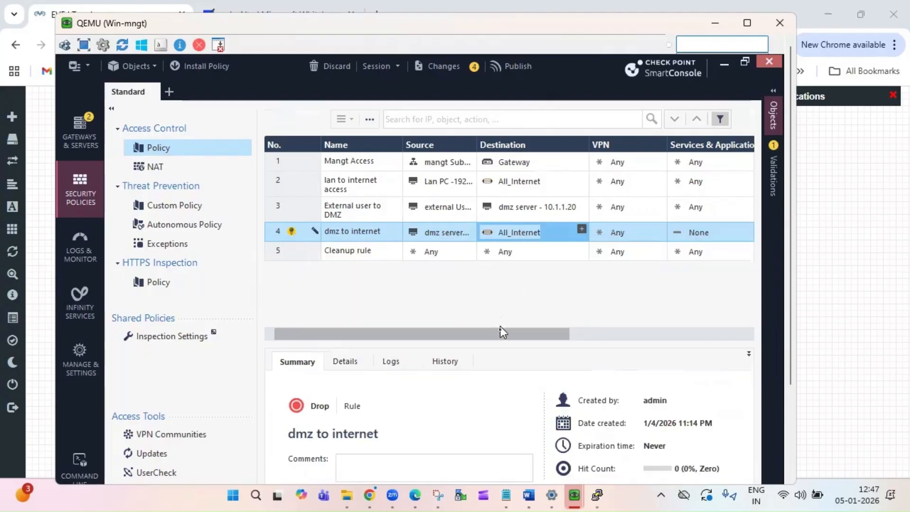
left_click_drag(500, 332, 625, 327)
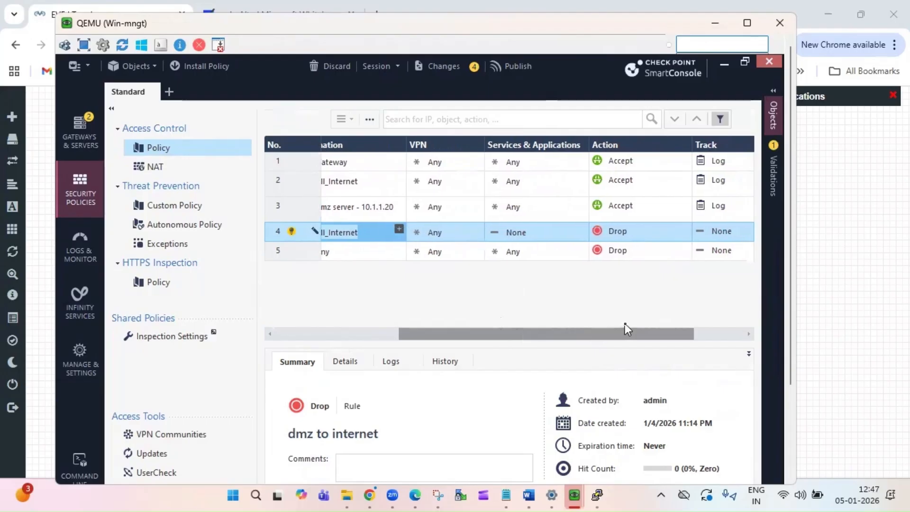
- Set rule 4 to Any service, Accept action and Log tracking
mouse_move(576, 237)
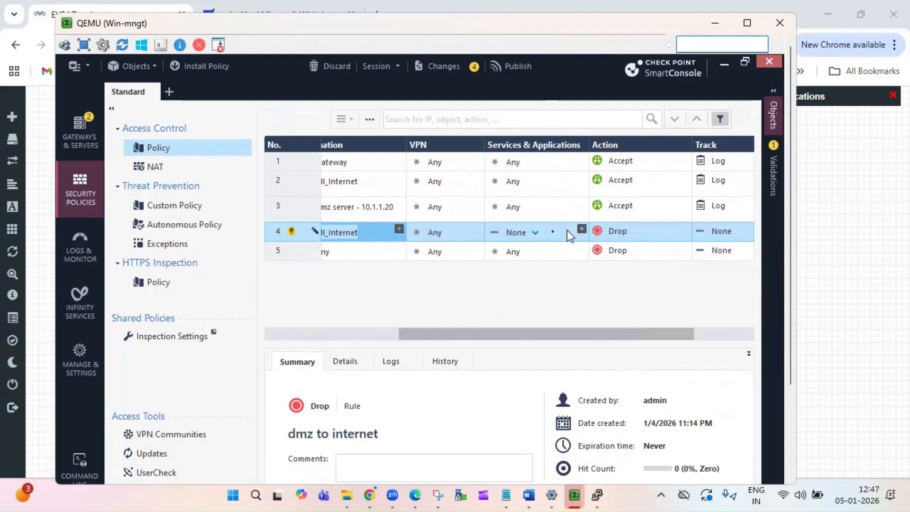
left_click(536, 233)
left_click(585, 248)
left_click(685, 229)
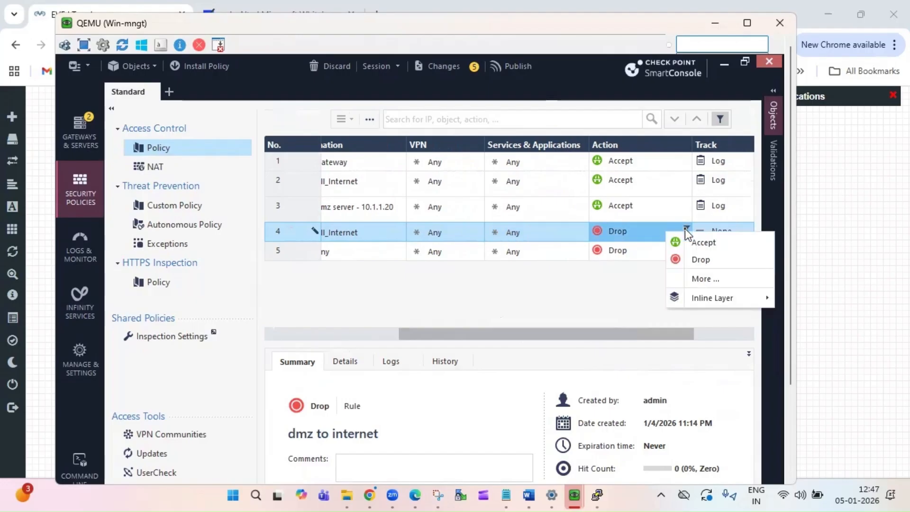
left_click(691, 242)
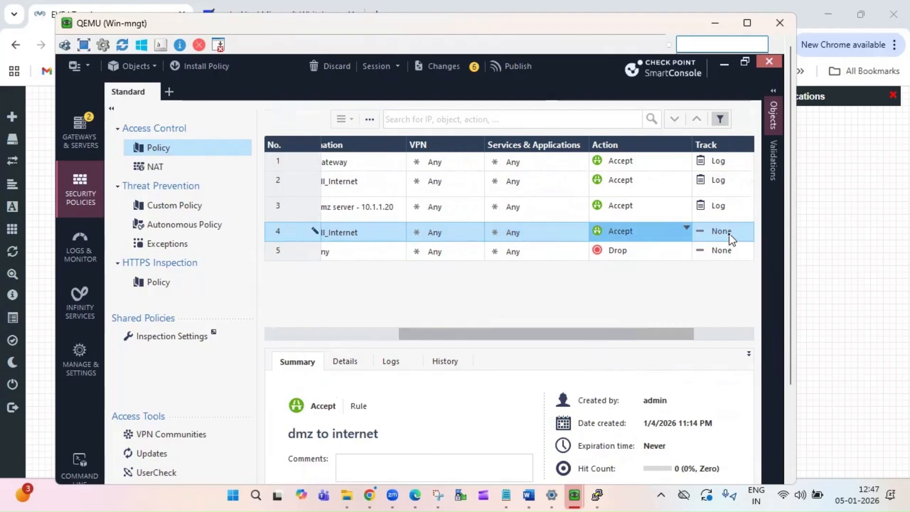
left_click(729, 234)
left_click(655, 264)
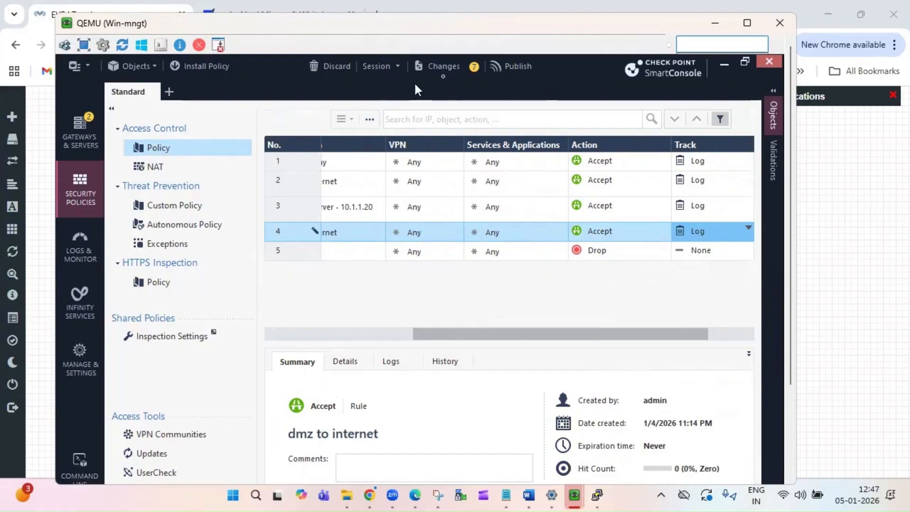
- Publish the 7 draft changes
left_click(516, 67)
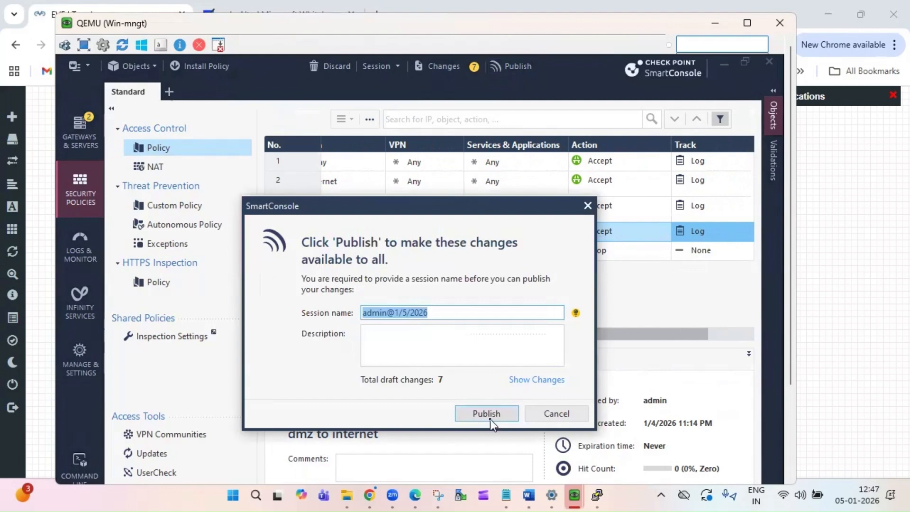
left_click(490, 420)
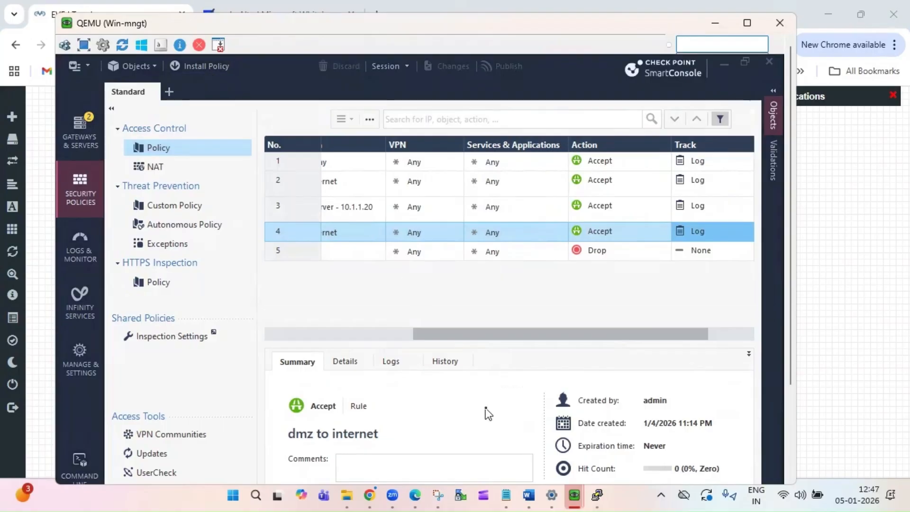
left_click_drag(789, 374, 786, 455)
- Install the Standard policy on the gateway and confirm it succeeded
left_click(657, 412)
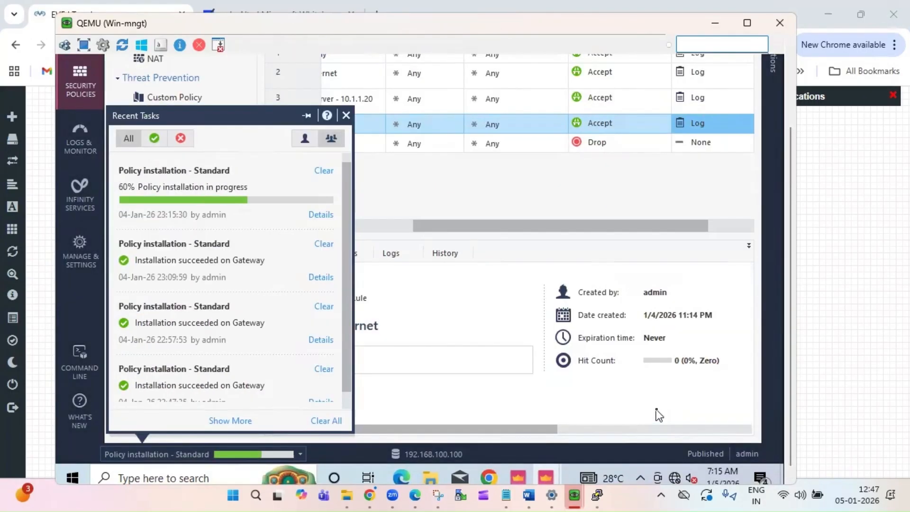
left_click(659, 416)
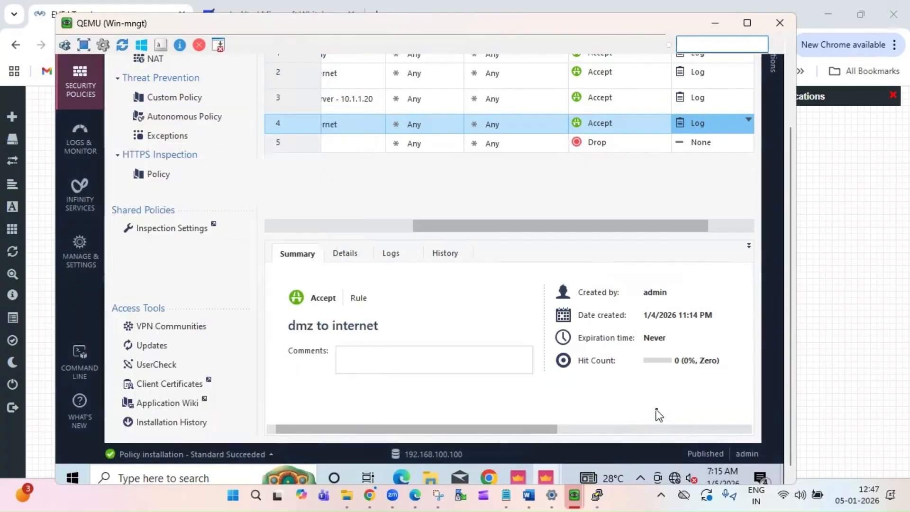
left_click_drag(795, 352, 792, 252)
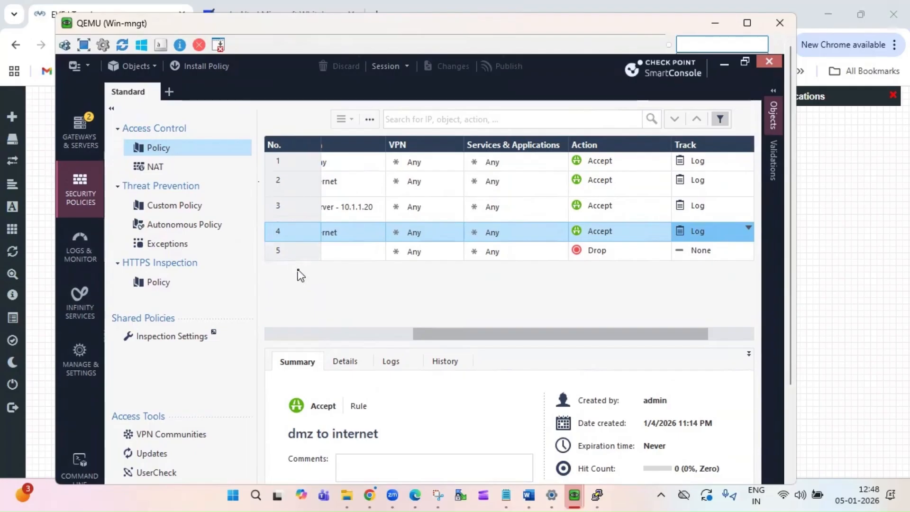
- Rerun ping 8.8.8.8 twice on the DMZ server's PuTTY console
left_click(597, 495)
key("Up")
key("Return")
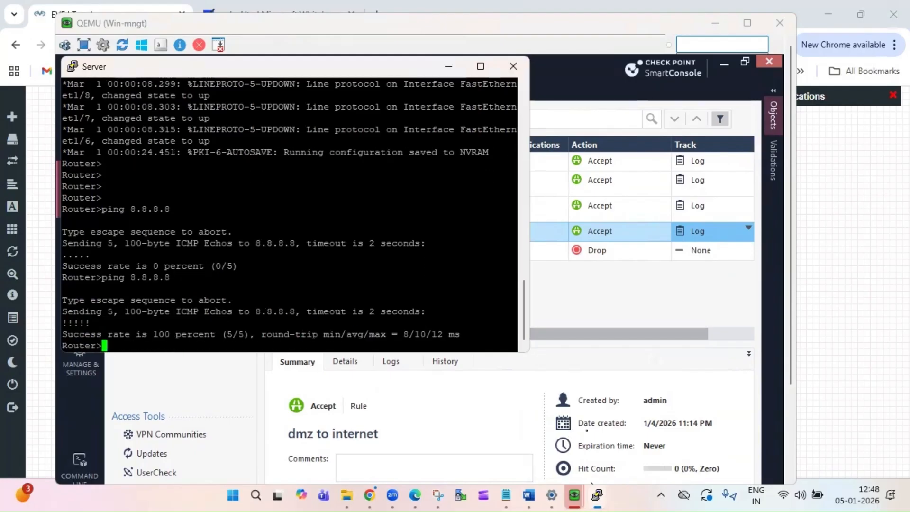
key("Up")
key("Return")
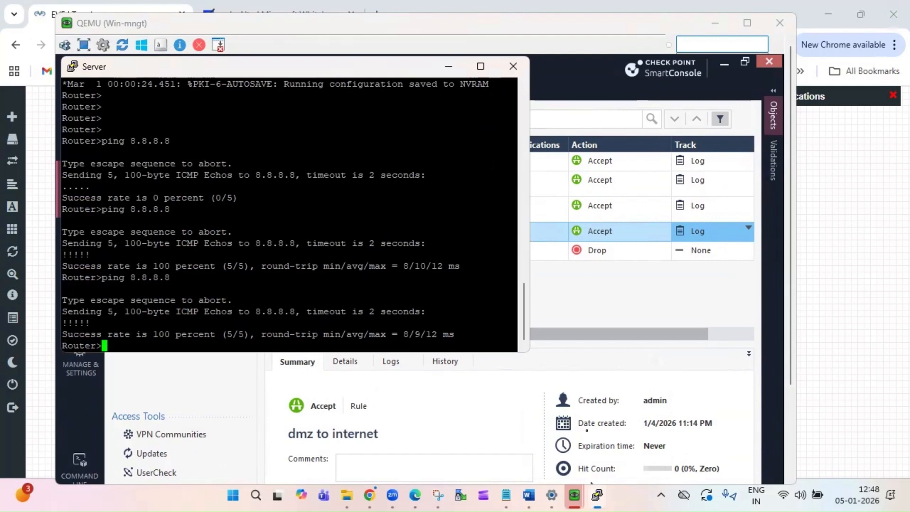
- Return to the SmartConsole NAT policy in the Win-mngt window
left_click(889, 362)
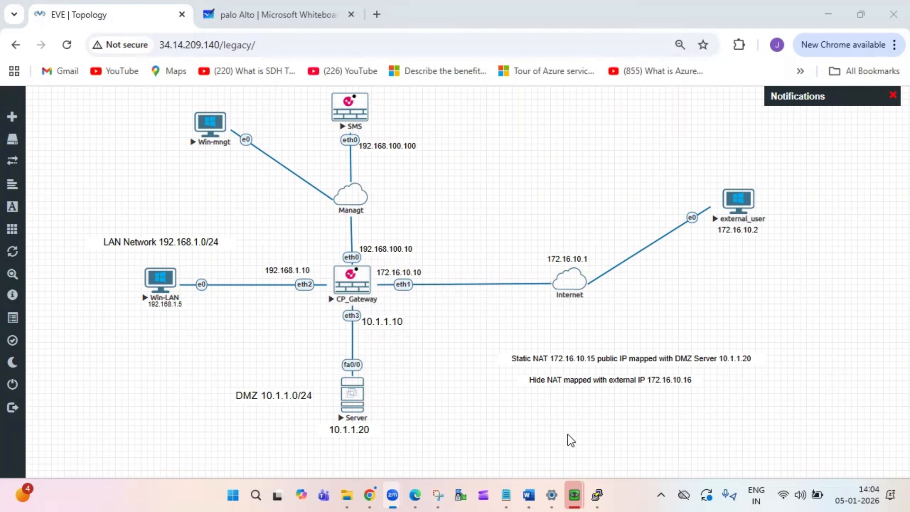
mouse_move(574, 495)
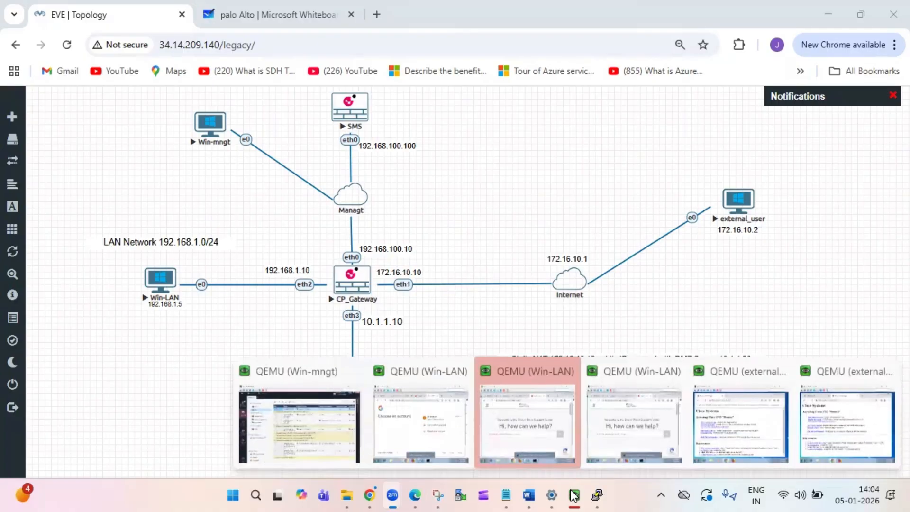
left_click(314, 427)
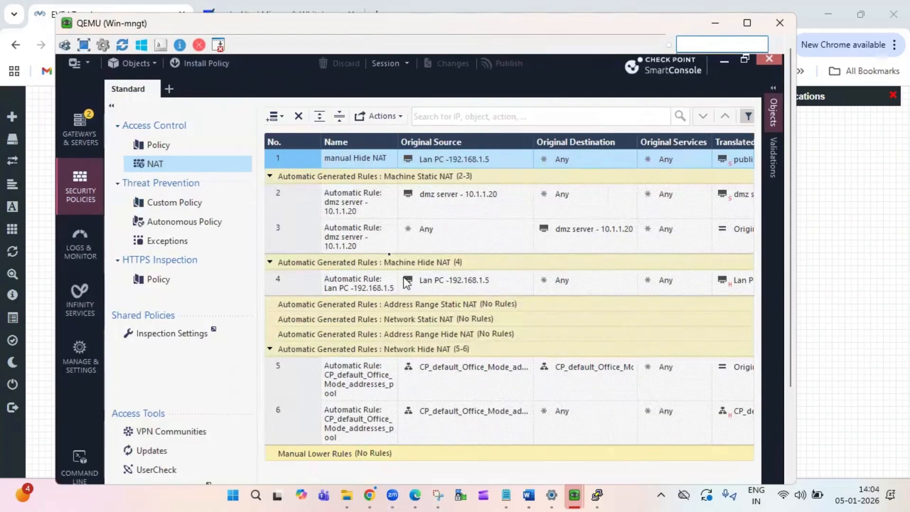
- Insert a NAT rule below rule 1 named 'Manual Static NAT'
right_click(295, 161)
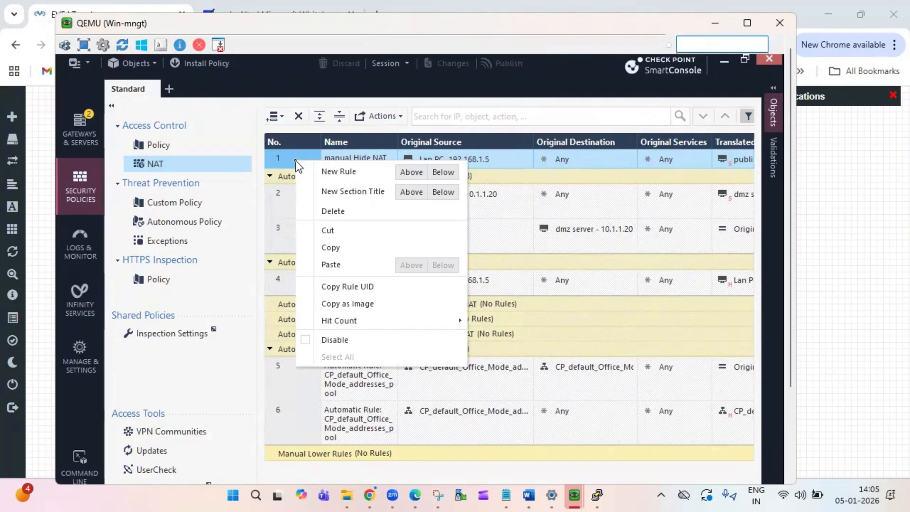
left_click(443, 173)
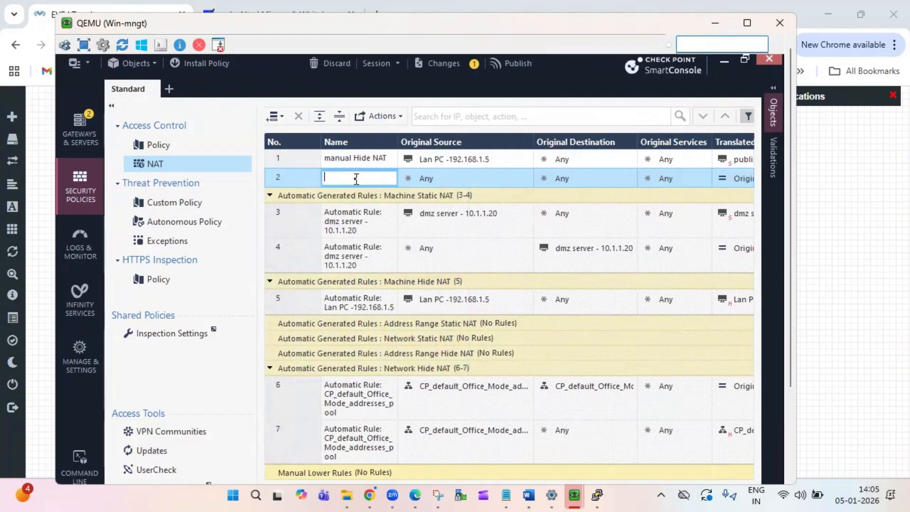
type("Manual Static NAT")
left_click(484, 184)
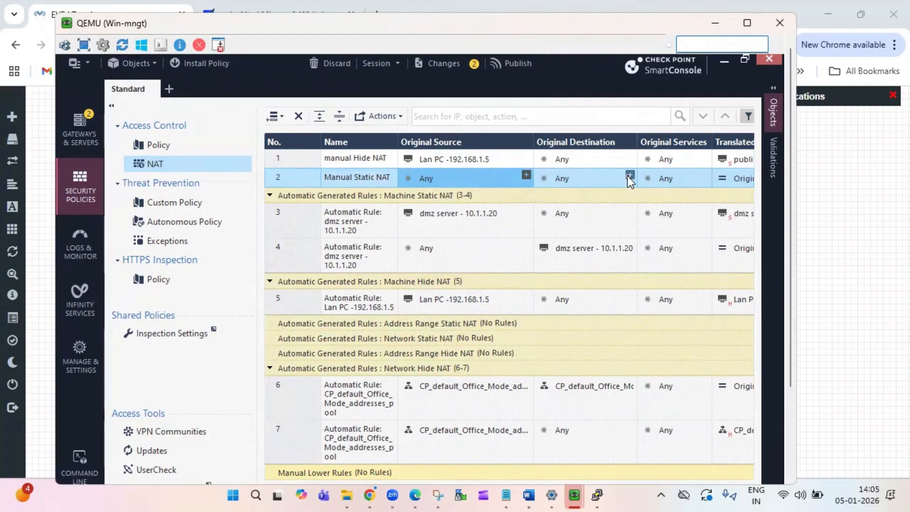
- Set NAT rule 2's original destination to public - 172.16.10.15
left_click(630, 176)
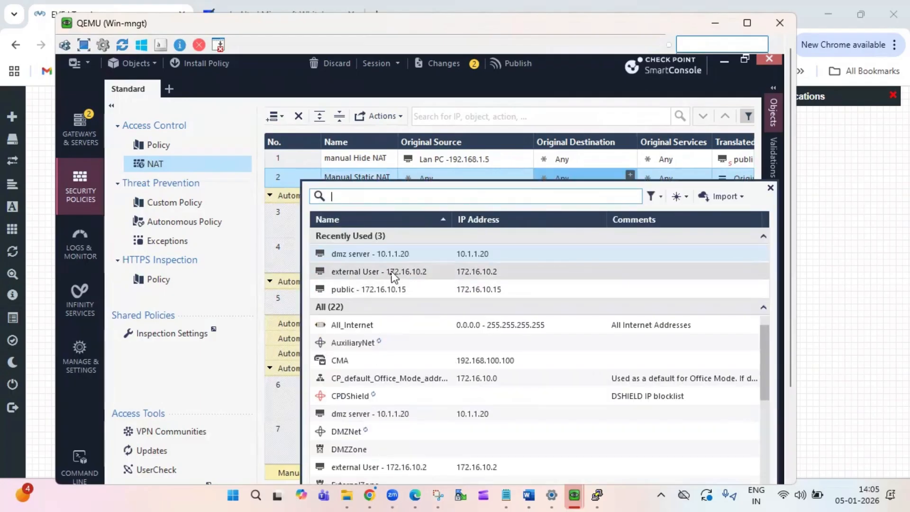
left_click(385, 289)
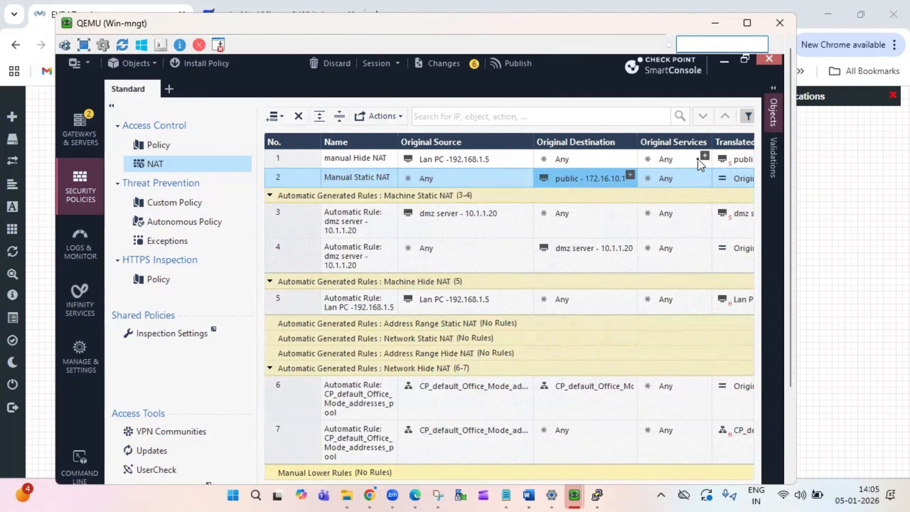
left_click_drag(790, 374, 790, 441)
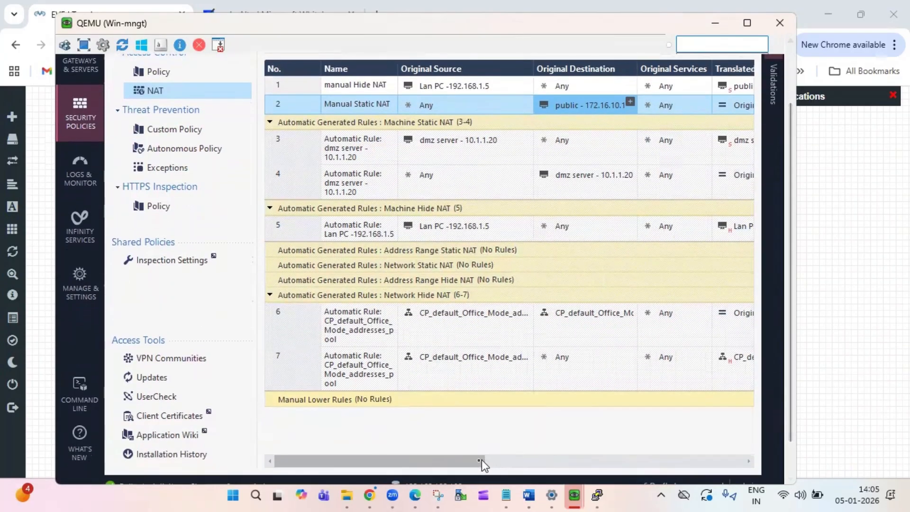
left_click_drag(473, 460, 571, 459)
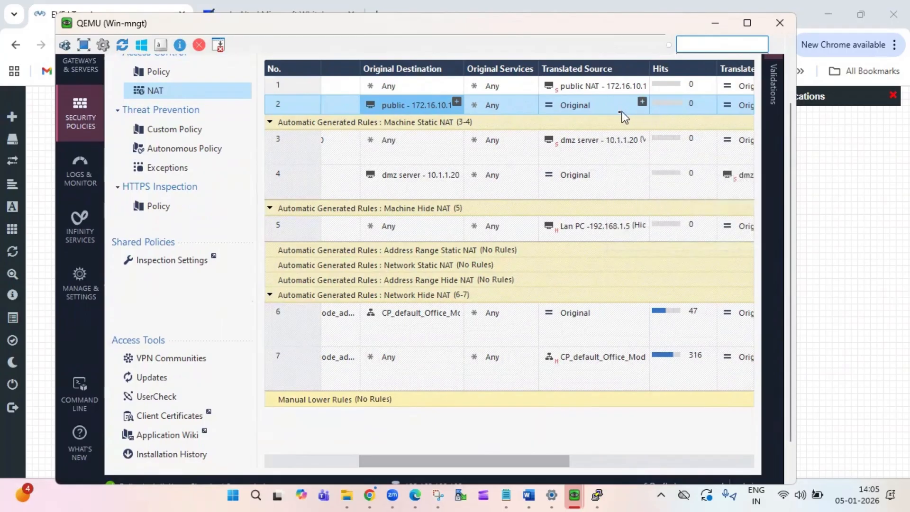
left_click_drag(548, 460, 621, 453)
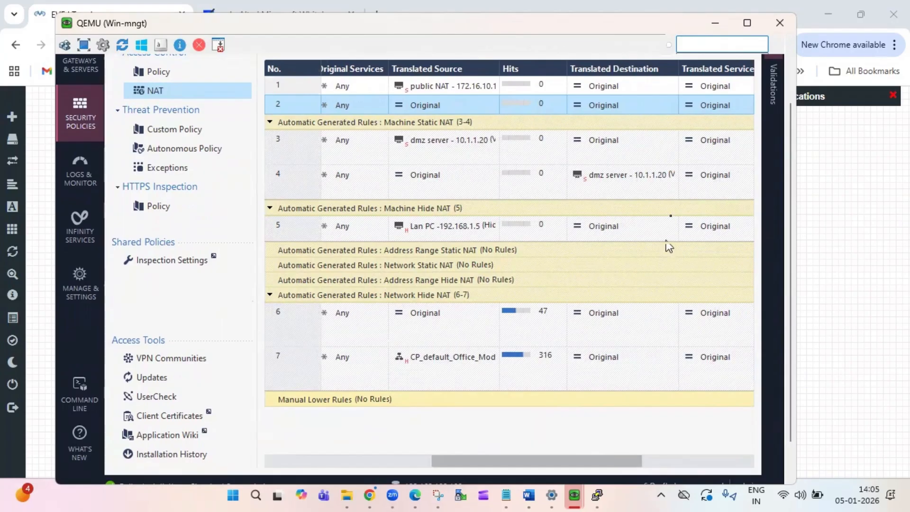
- Translate NAT rule 2's destination to dmz server and install it only on Gateway
left_click(671, 102)
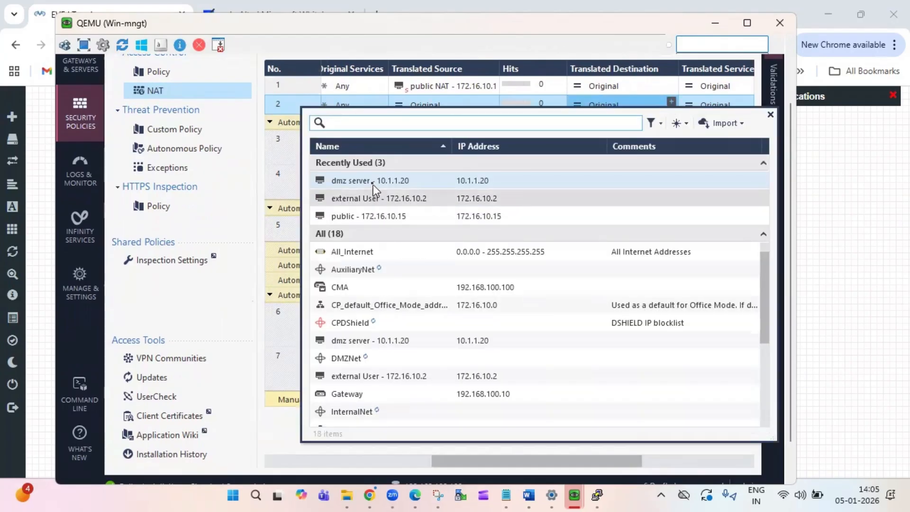
left_click(370, 181)
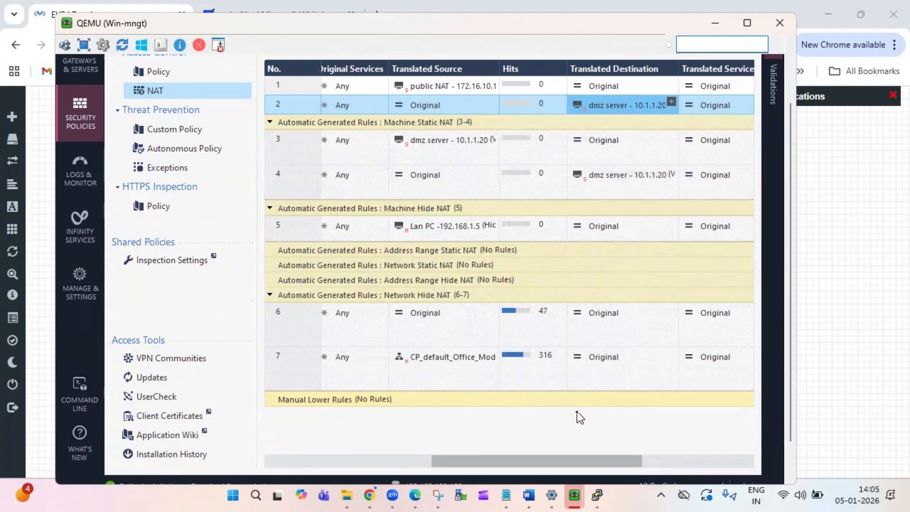
left_click_drag(608, 462, 692, 454)
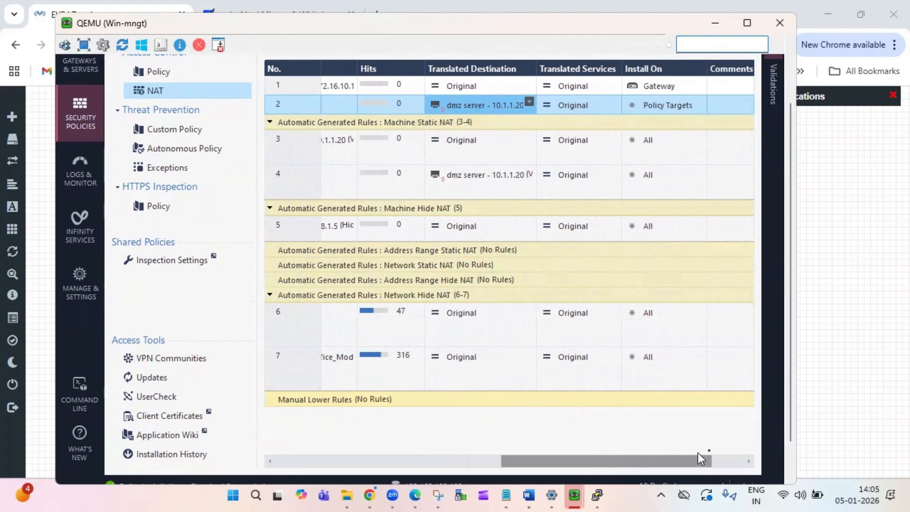
scroll(683, 142, "right", 2)
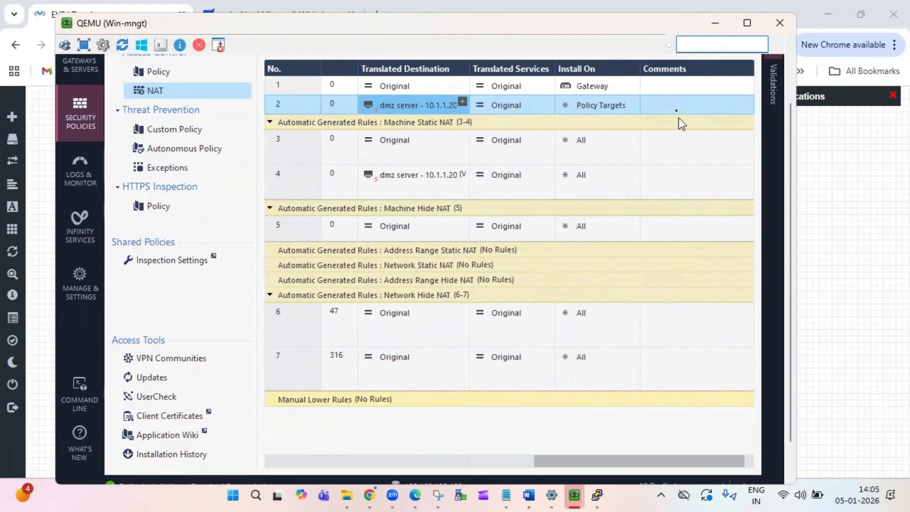
left_click(614, 109)
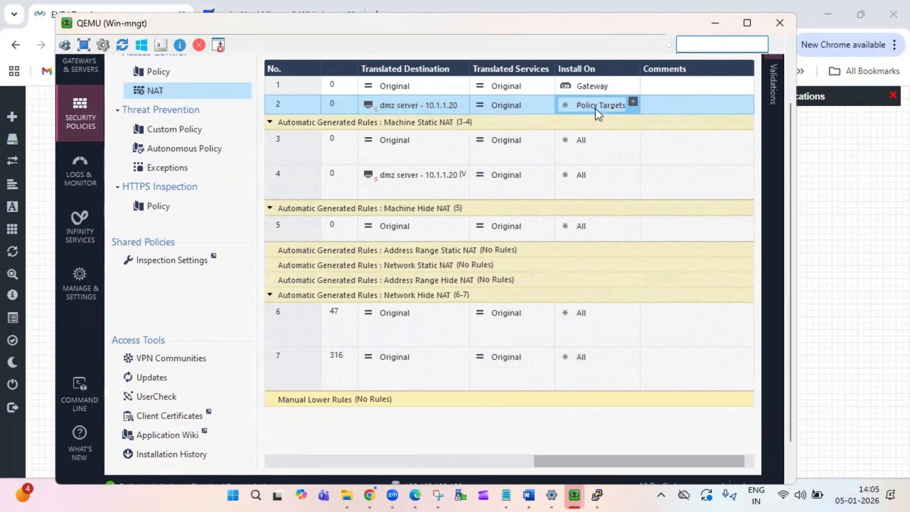
left_click(633, 103)
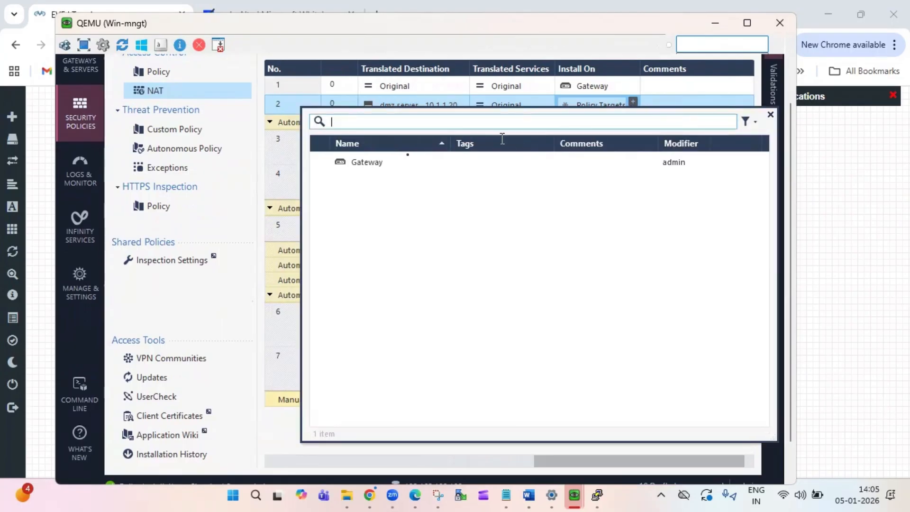
left_click(376, 161)
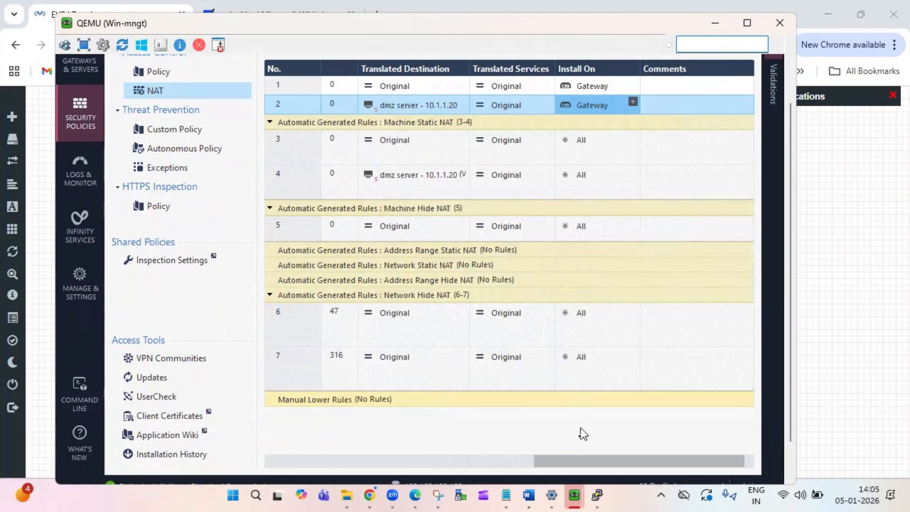
left_click_drag(577, 463, 251, 479)
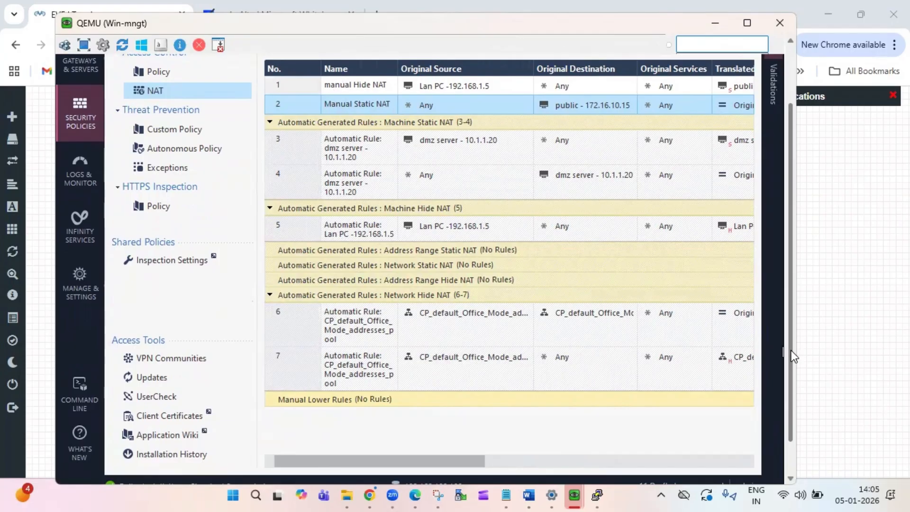
left_click_drag(791, 351, 787, 207)
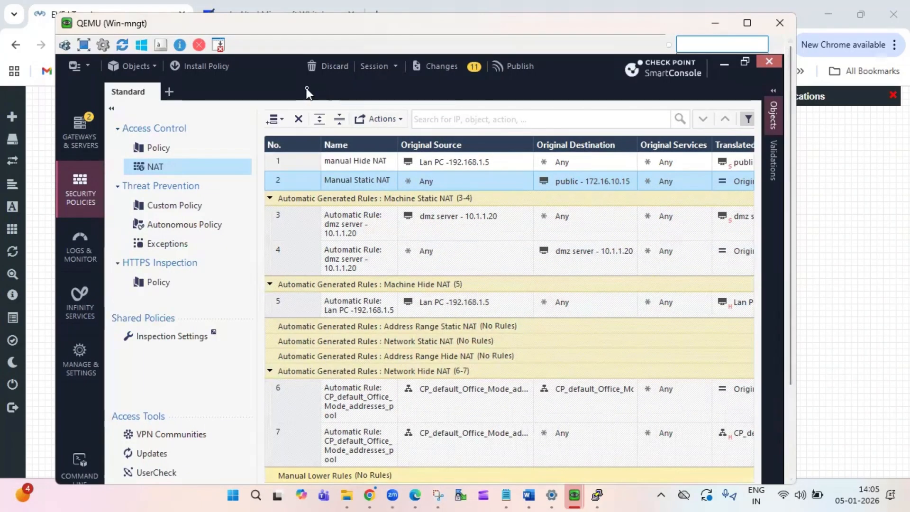
- Publish all 11 draft changes, then show the Access Control policy rules
left_click(499, 73)
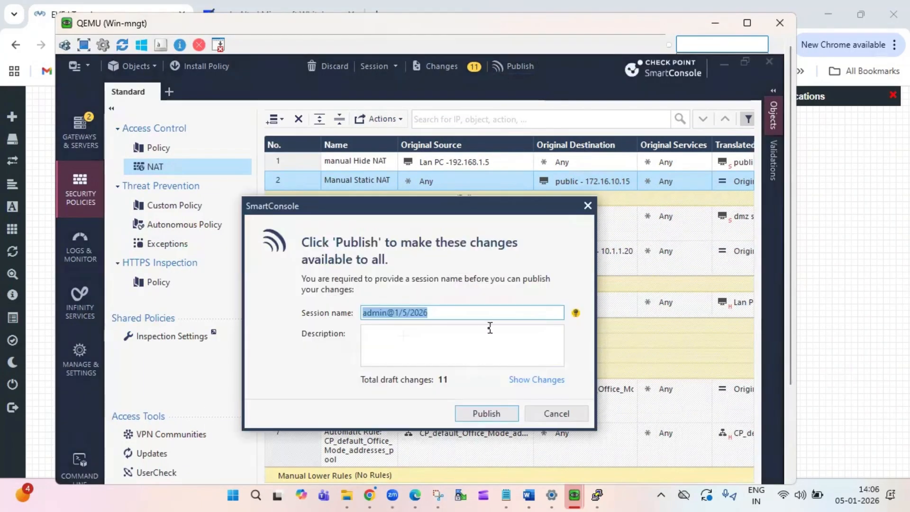
left_click(486, 414)
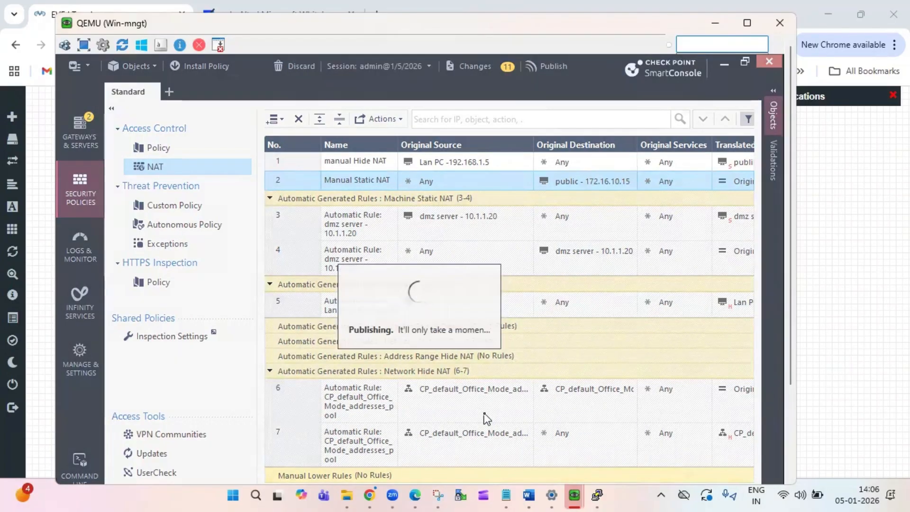
left_click(174, 149)
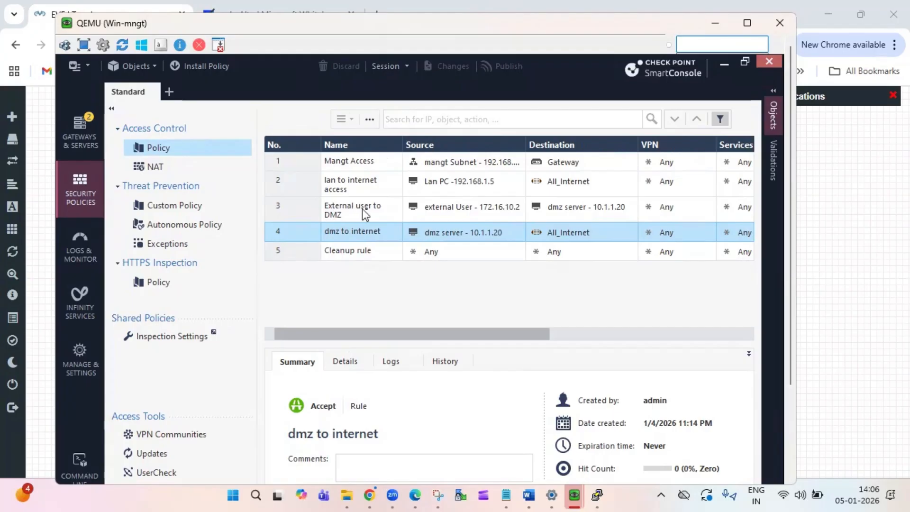
left_click(283, 211)
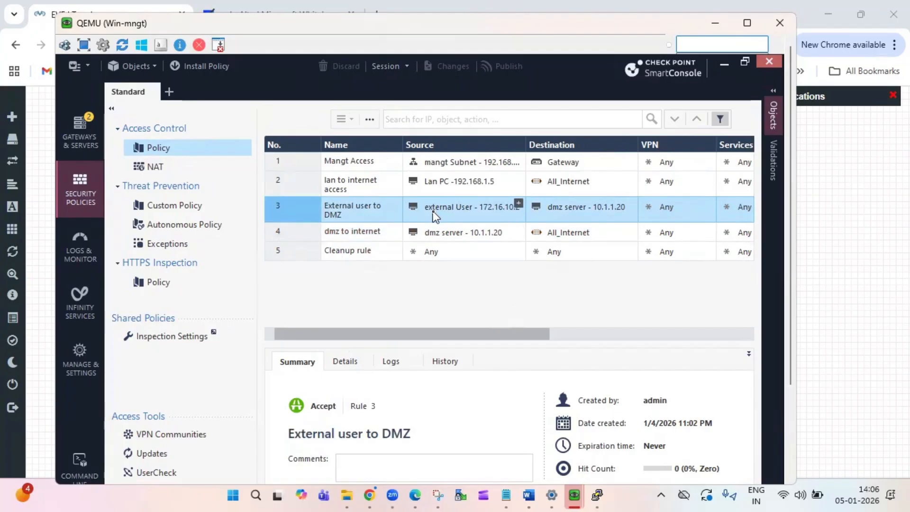
mouse_move(500, 206)
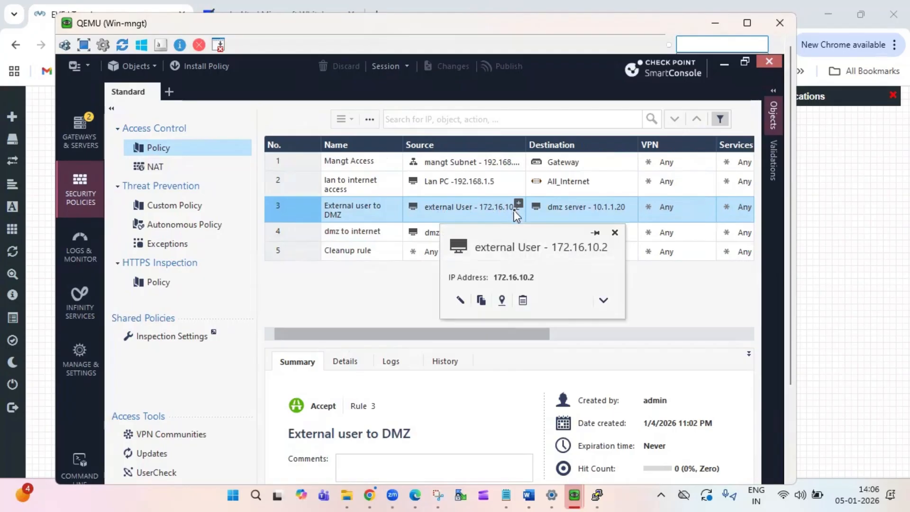
mouse_move(618, 209)
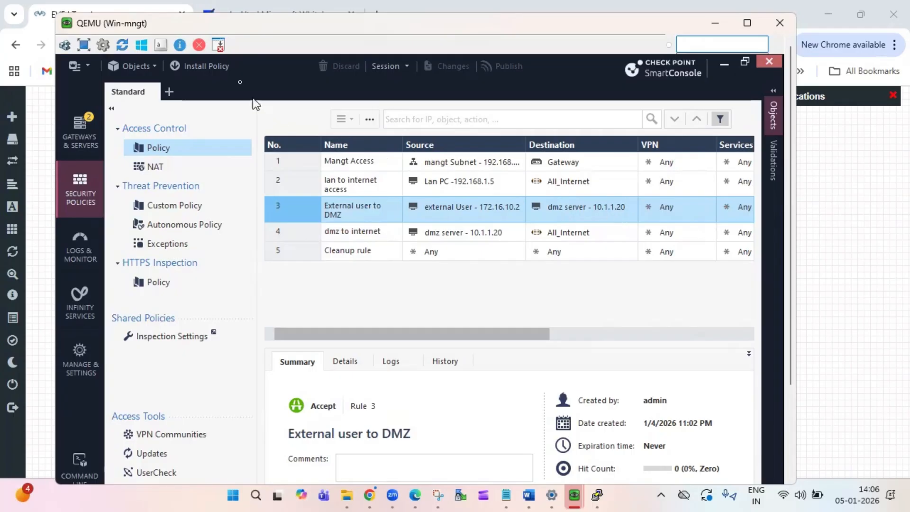
left_click(215, 66)
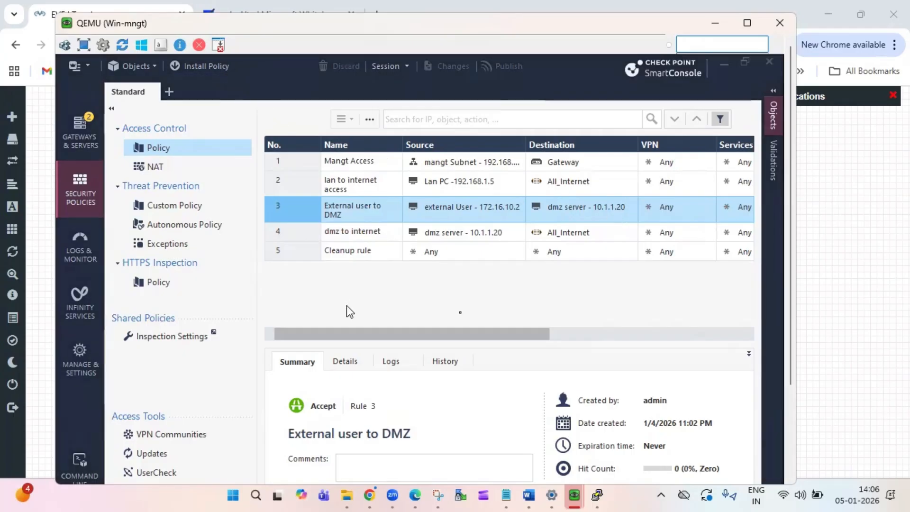
- Install the Standard policy on Gateway, then minimize the Win-mngt window
left_click_drag(792, 371, 791, 450)
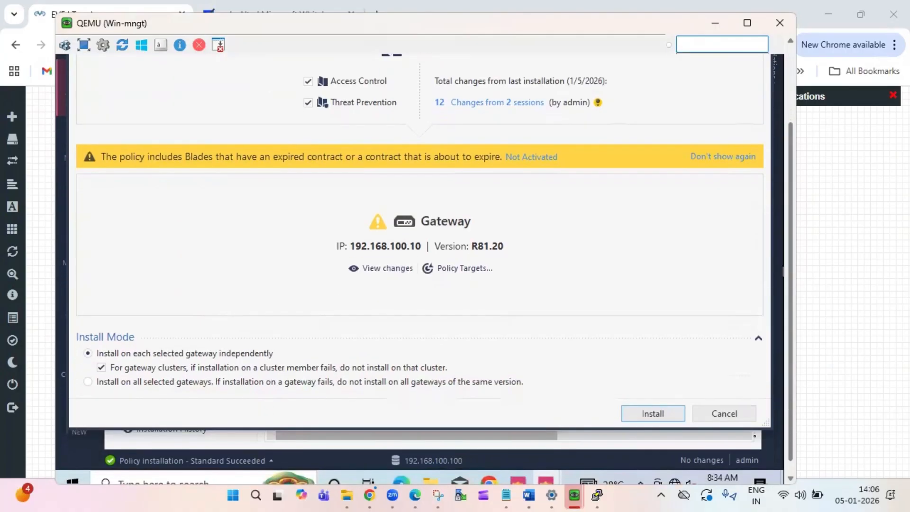
left_click(673, 416)
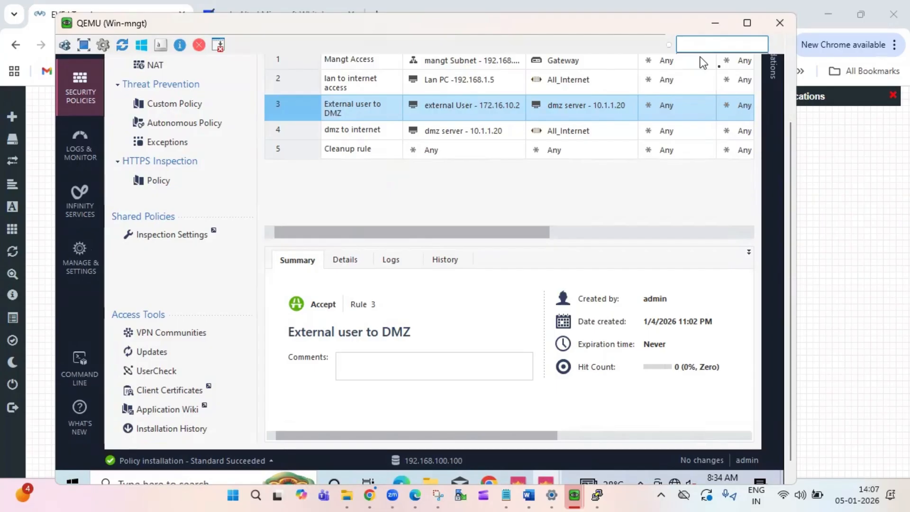
left_click(714, 23)
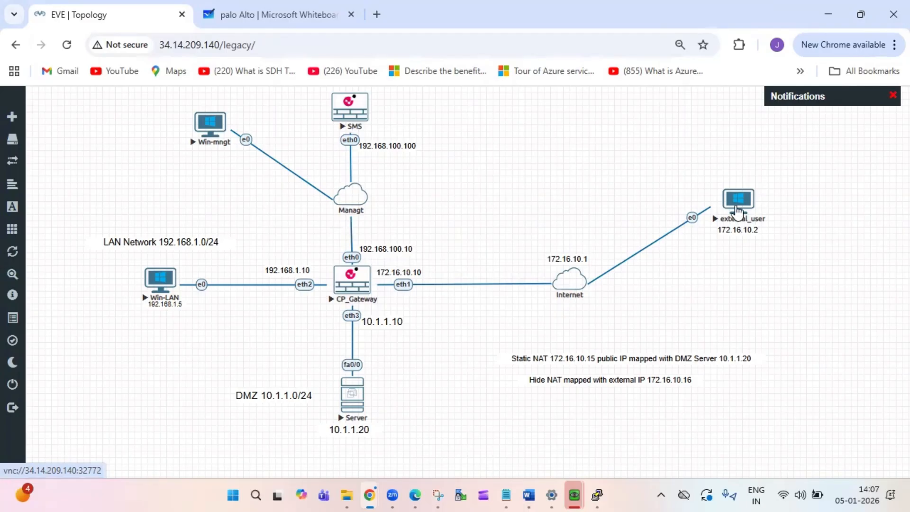
- Reload 172.16.10.15 in external_user's Chrome, then return to the Win-mngt window
left_click(737, 212)
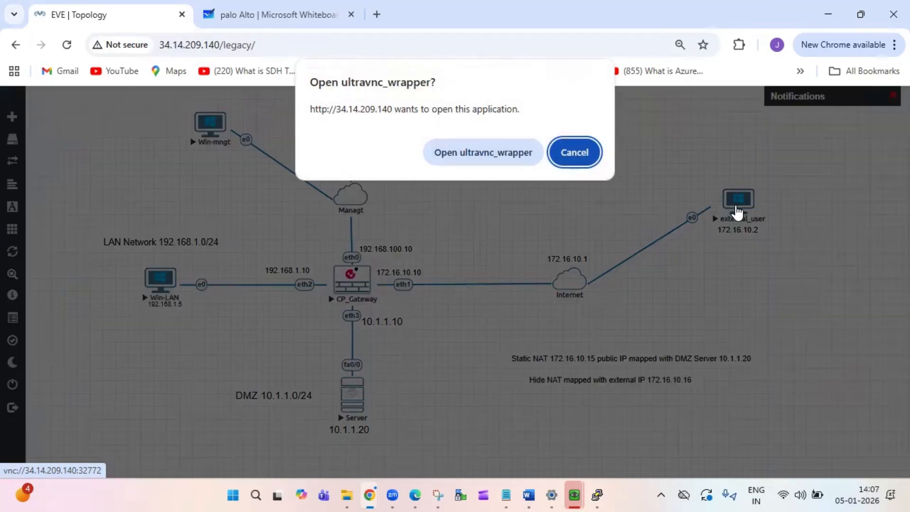
left_click(517, 161)
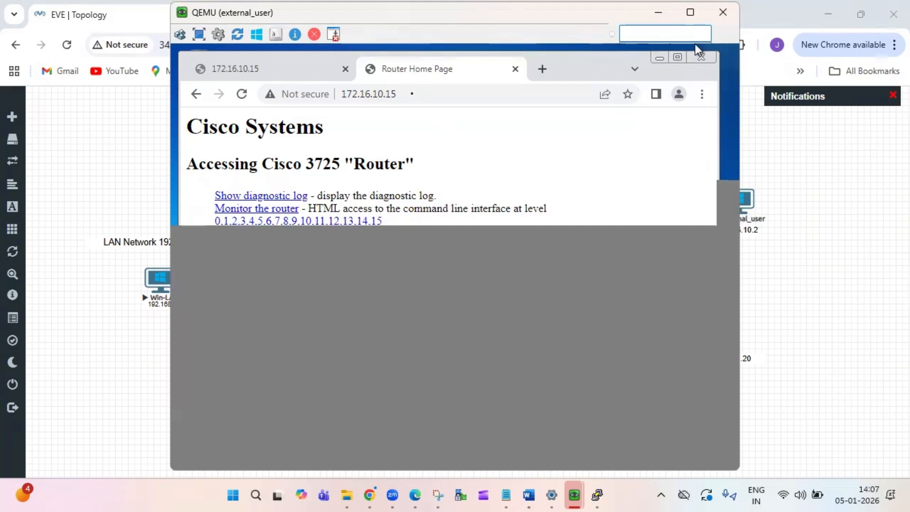
left_click(413, 93)
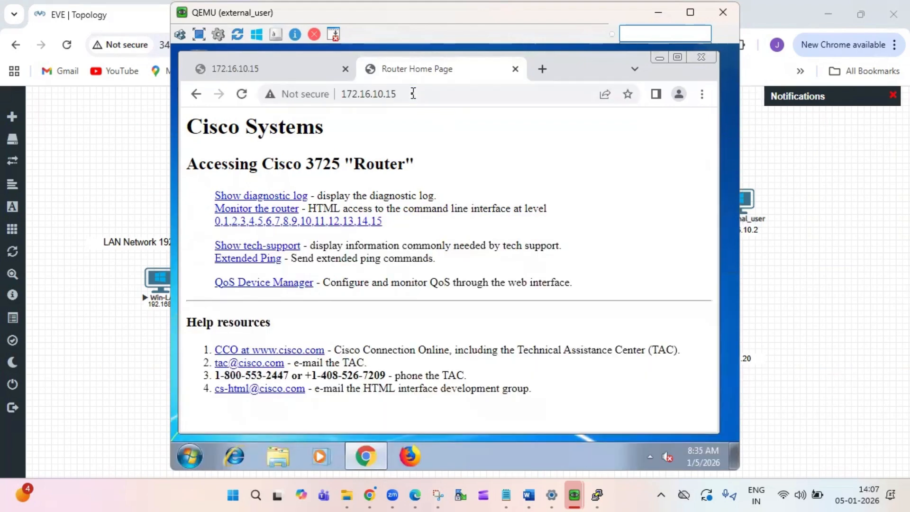
left_click(413, 93)
key("Return")
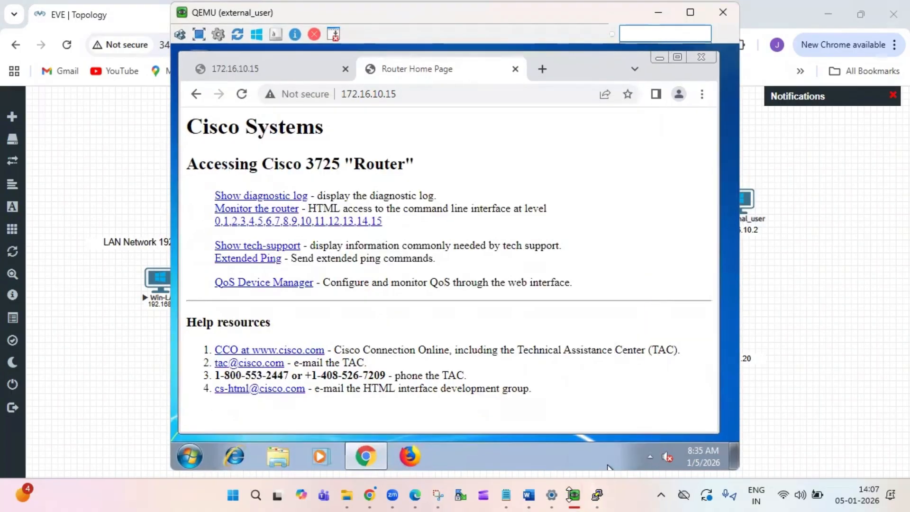
mouse_move(569, 494)
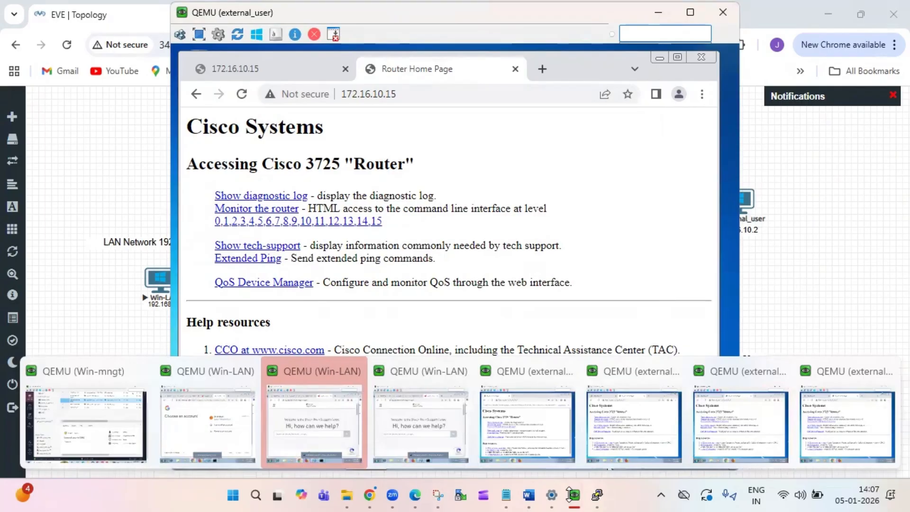
left_click(60, 419)
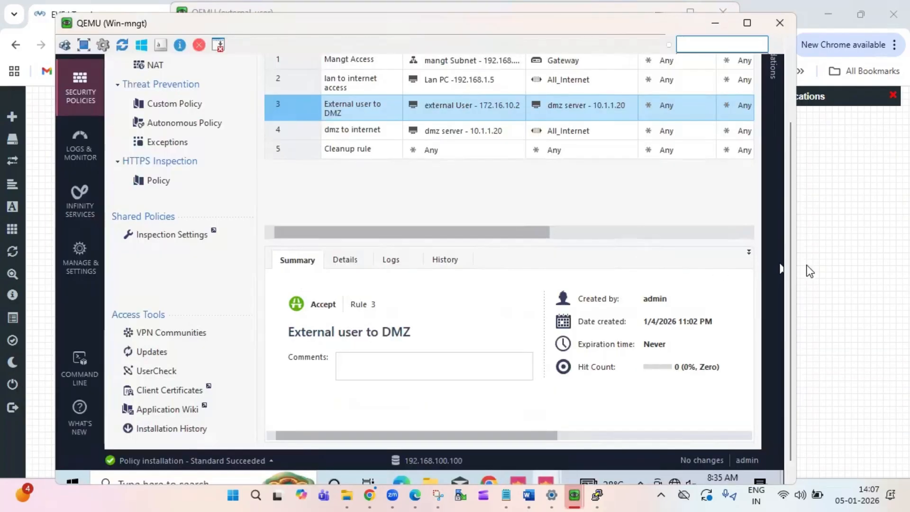
- In Logs & Monitor, search the logs for src:172.16.10.2
left_click_drag(791, 267, 792, 163)
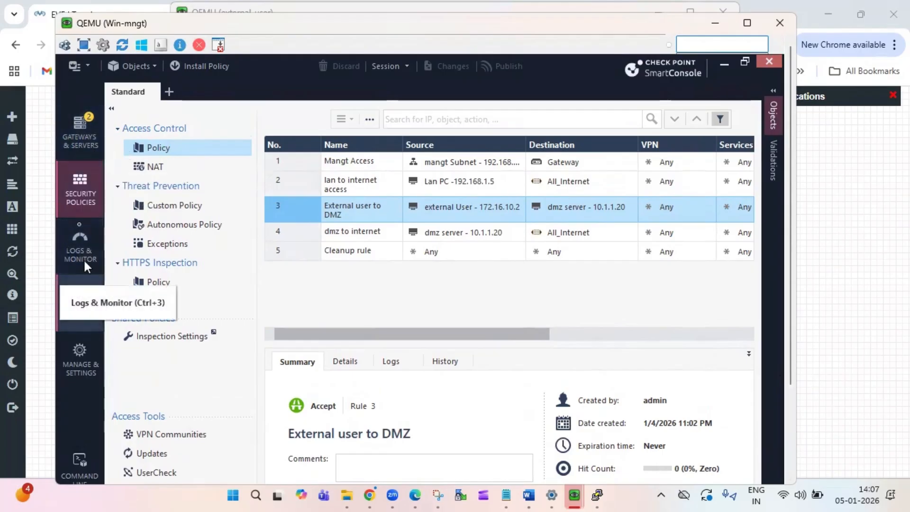
left_click(78, 244)
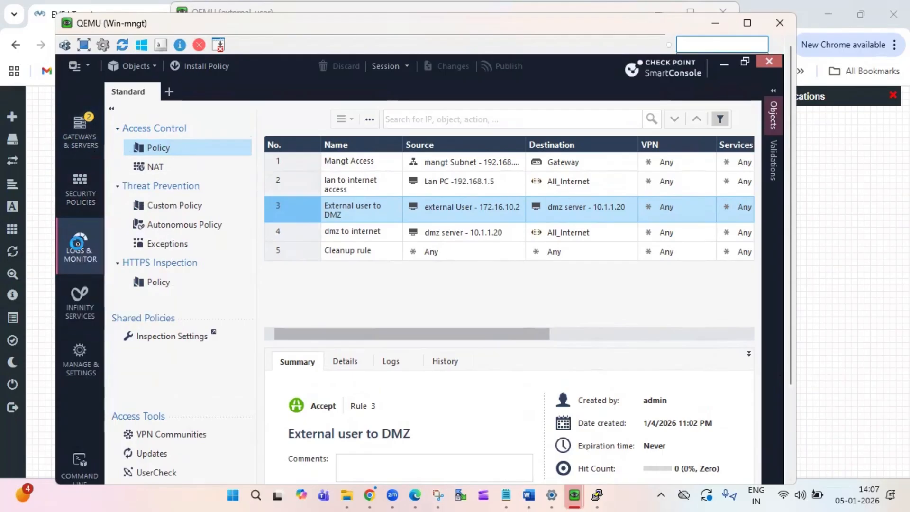
left_click(473, 128)
key("Return")
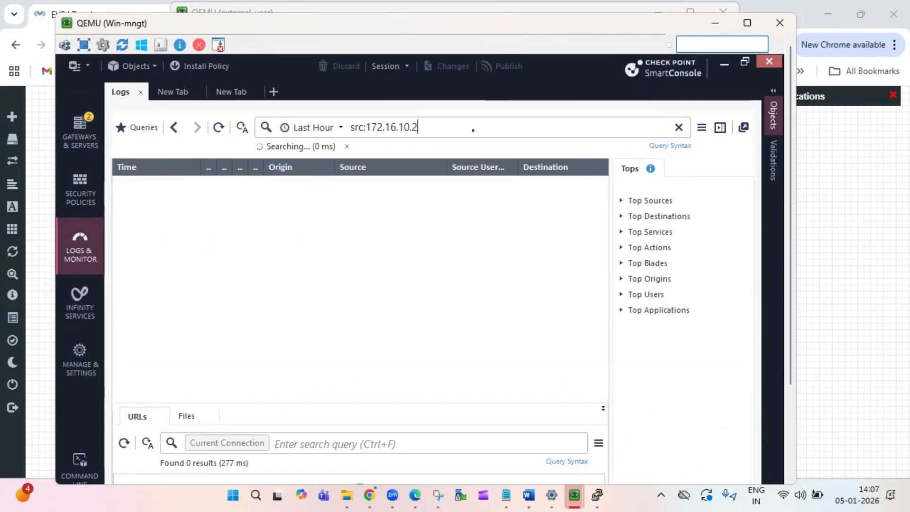
left_click(473, 130)
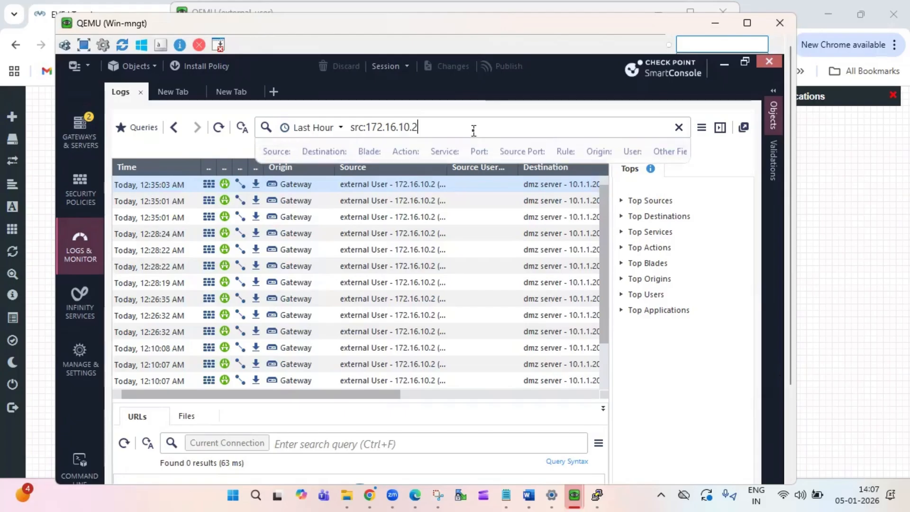
key("Return")
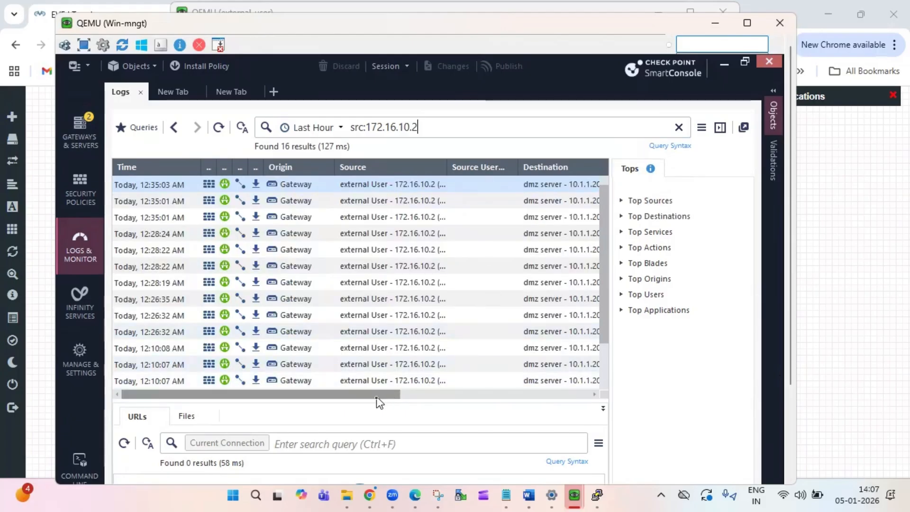
- Open the top HTTP log, follow it to NAT rule 2, then minimize SmartConsole
double_click(161, 185)
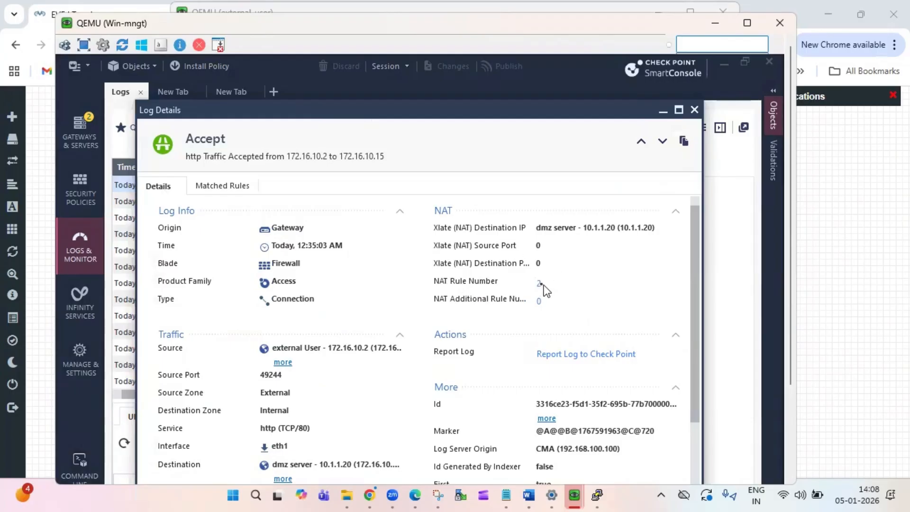
left_click(538, 284)
left_click(663, 113)
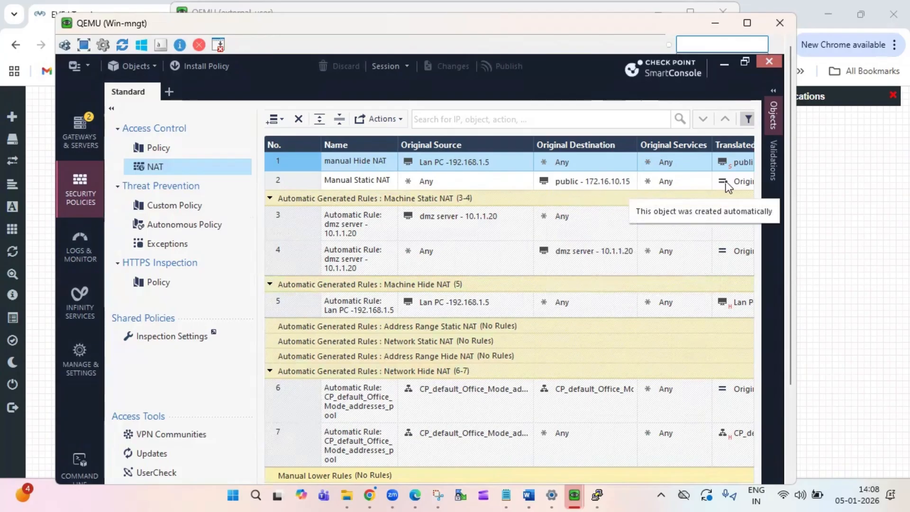
left_click(714, 23)
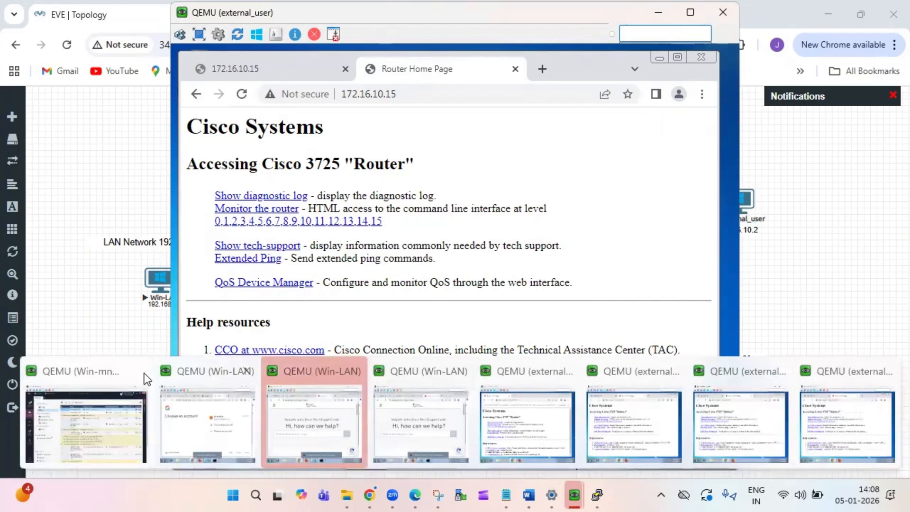
- Open a telnet console to the DMZ Server from the EVE-NG topology
left_click(126, 334)
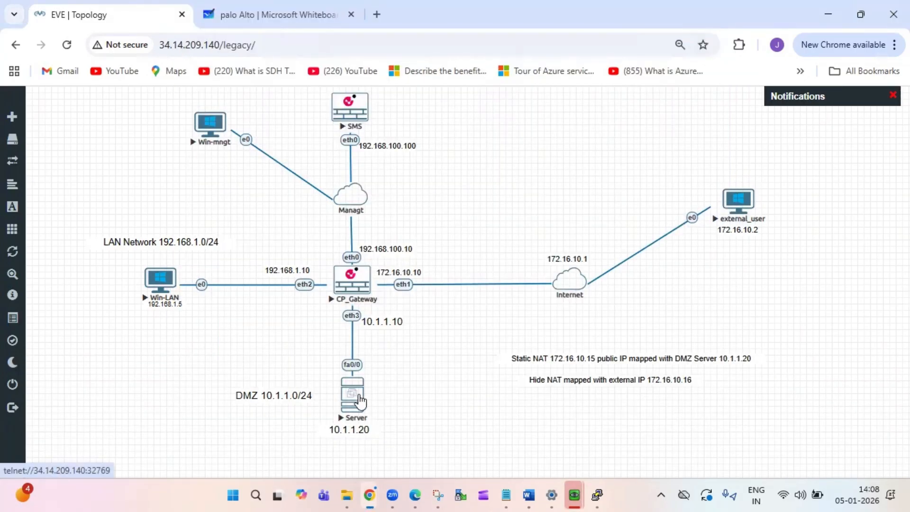
left_click(360, 400)
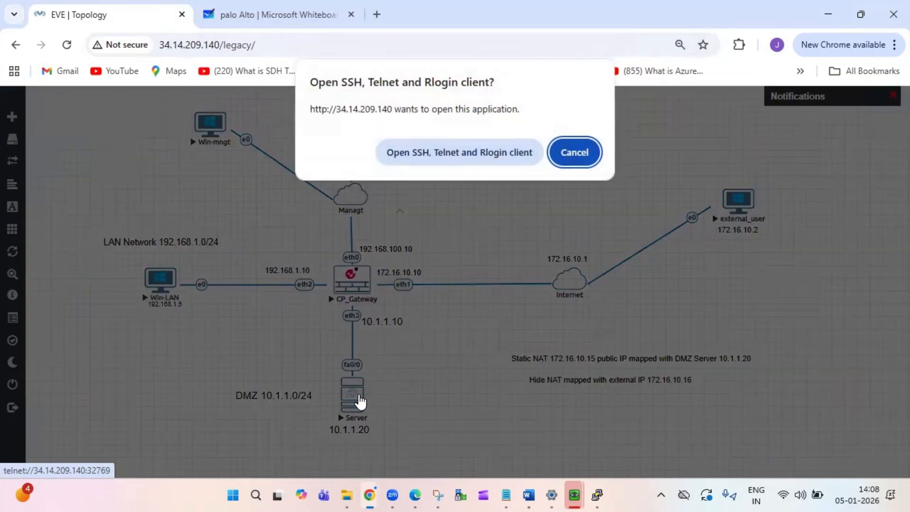
left_click(479, 147)
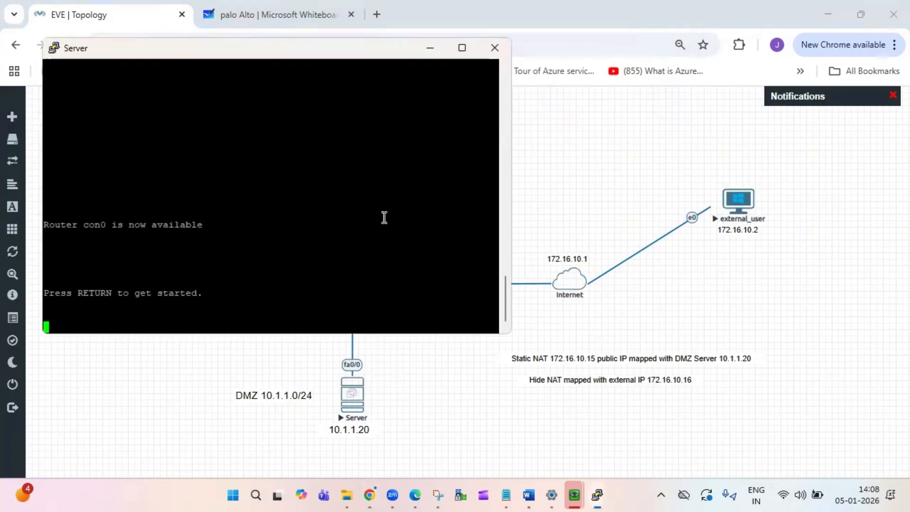
key("Return")
key("Return")
key("Return")
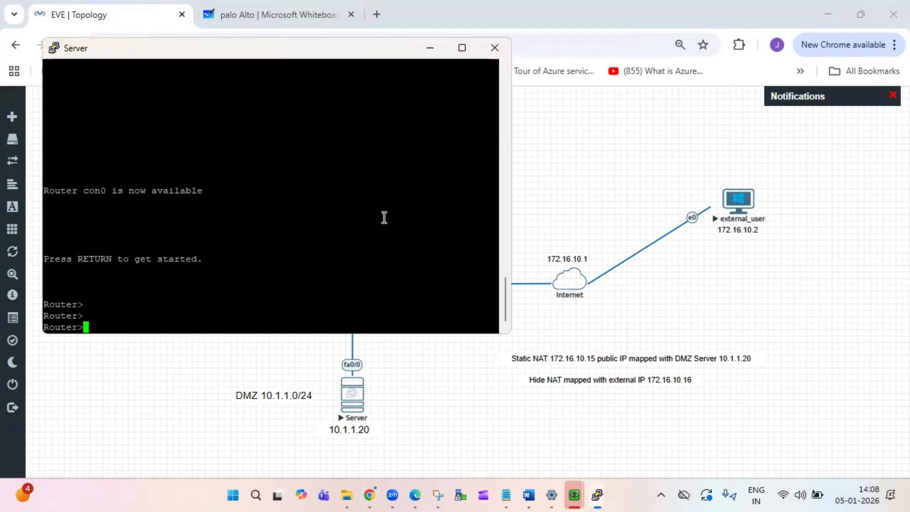
- Ping 8.8.8.8 from the DMZ Server, then return to the Win-mngt window
type("ping 8.8.8.8")
key("Return")
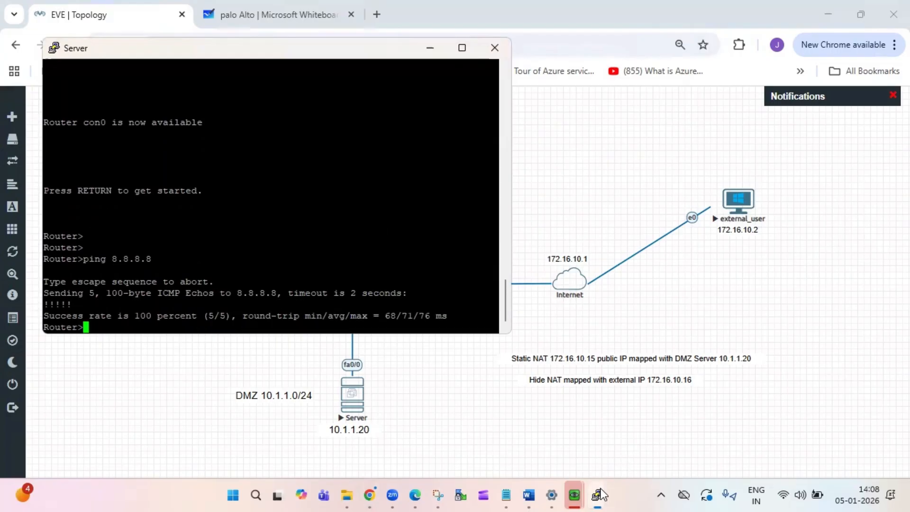
mouse_move(600, 495)
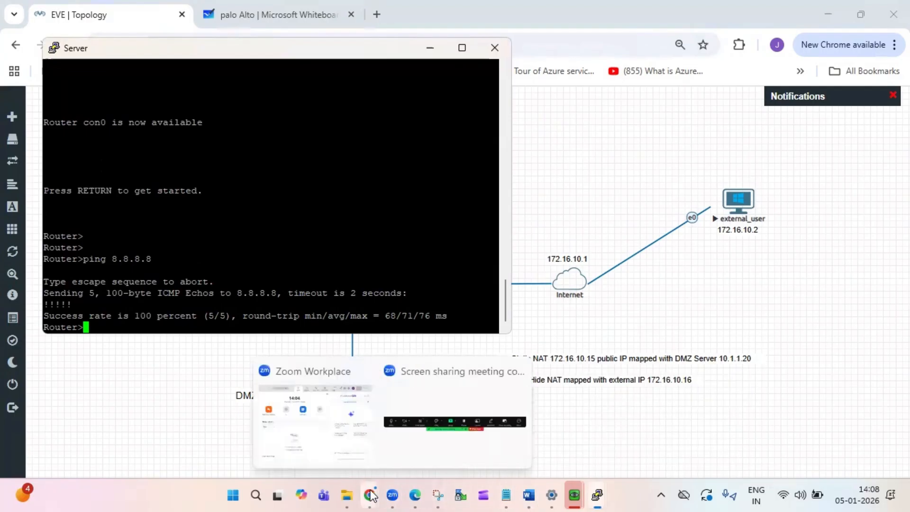
mouse_move(372, 496)
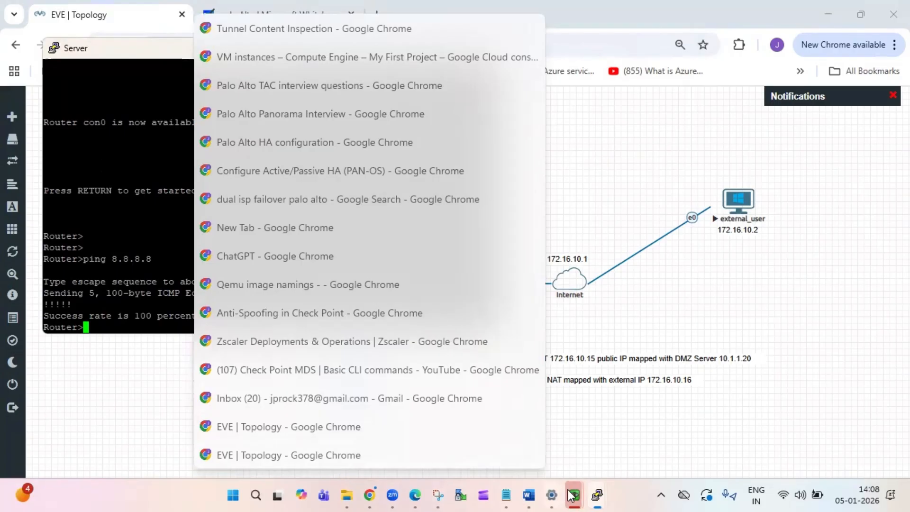
mouse_move(571, 496)
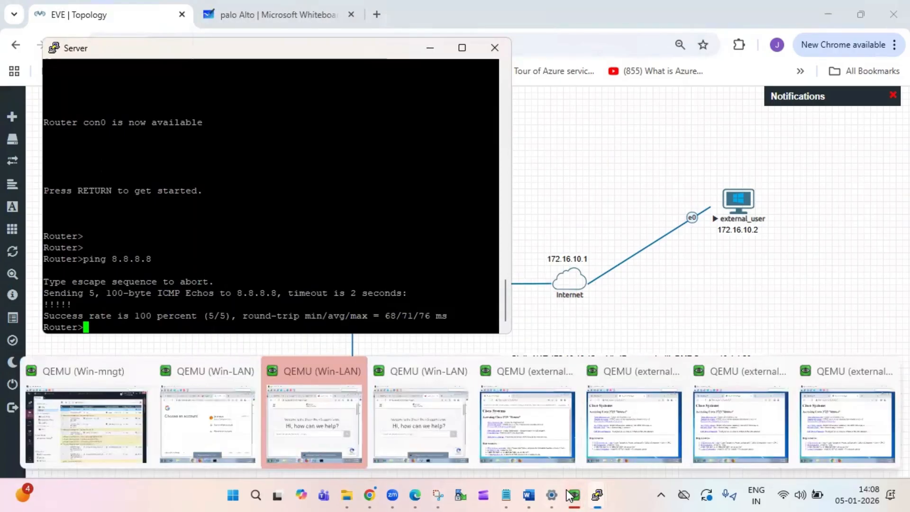
left_click(135, 448)
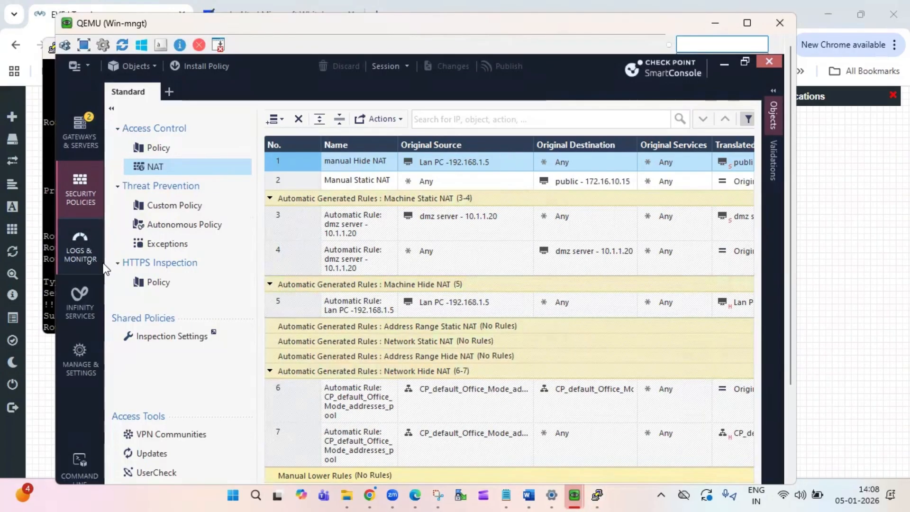
- In Logs & Monitor, change the log query to src:10.1.1.20
left_click(83, 252)
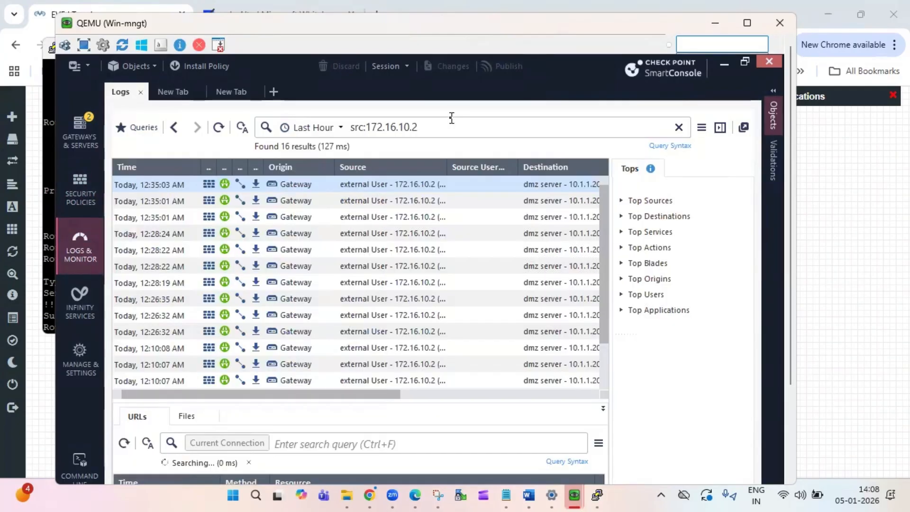
left_click(444, 127)
key("BackSpace")
key("BackSpace")
key("BackSpace")
key("BackSpace")
key("BackSpace")
key("BackSpace")
key("BackSpace")
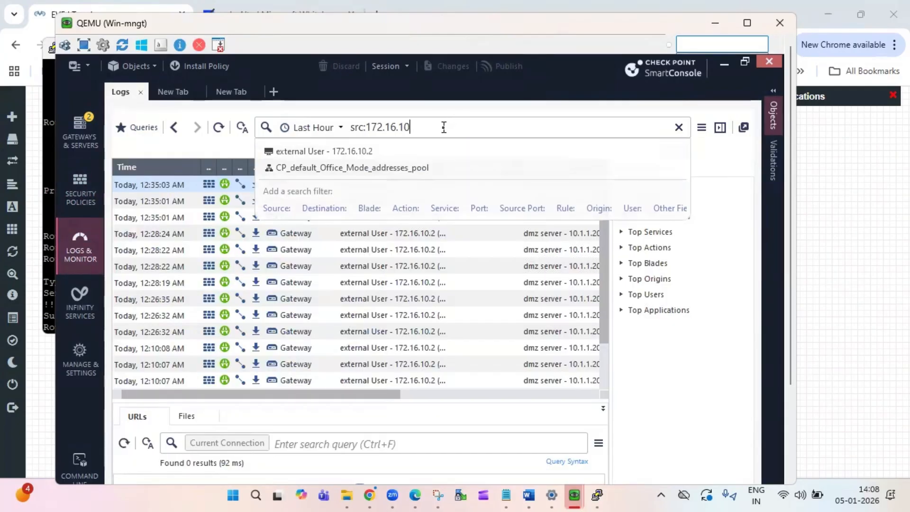
key("BackSpace")
key("BackSpace")
key("BackSpace")
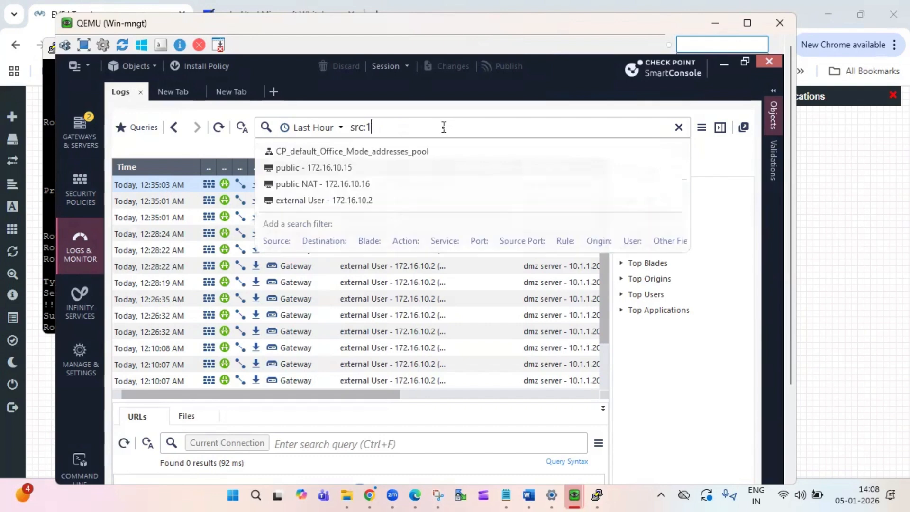
type("0")
key("Return")
type(".")
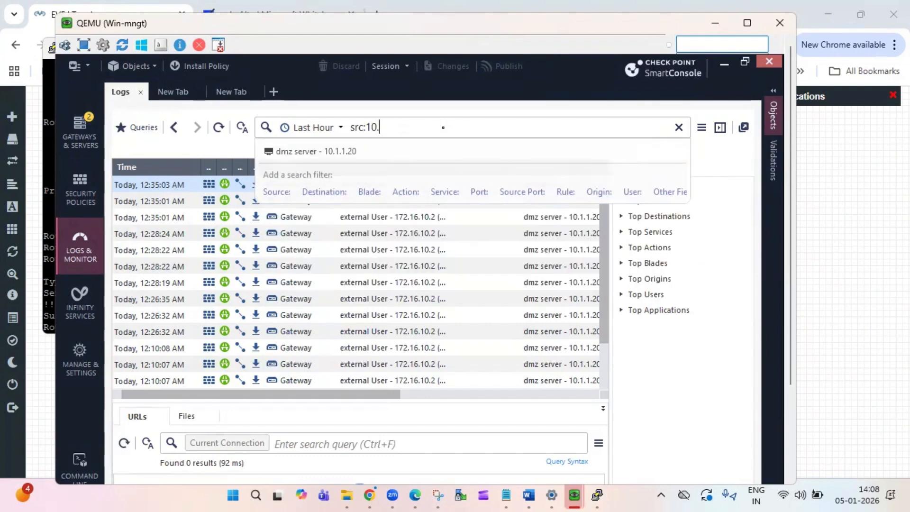
type("1.1.20")
key("Return")
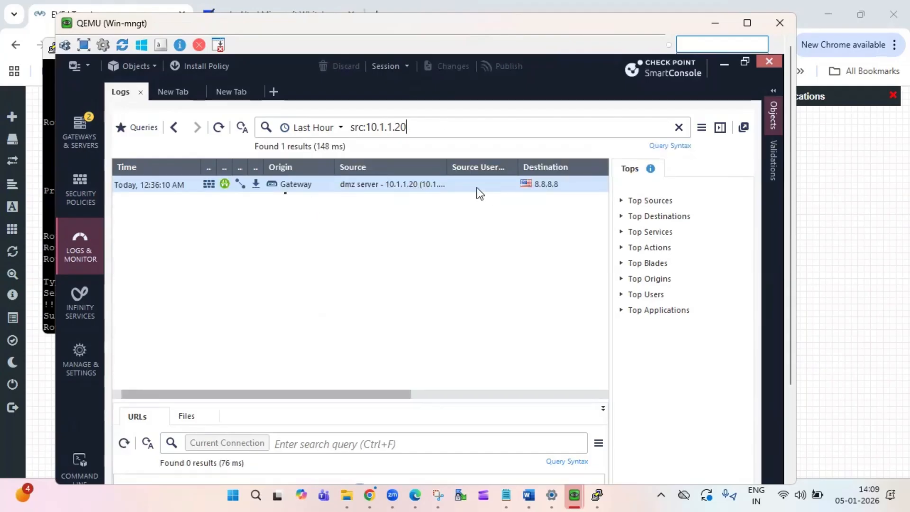
- Open the DMZ server's ping log, follow it to NAT rule 3, and minimize Log Details
double_click(165, 189)
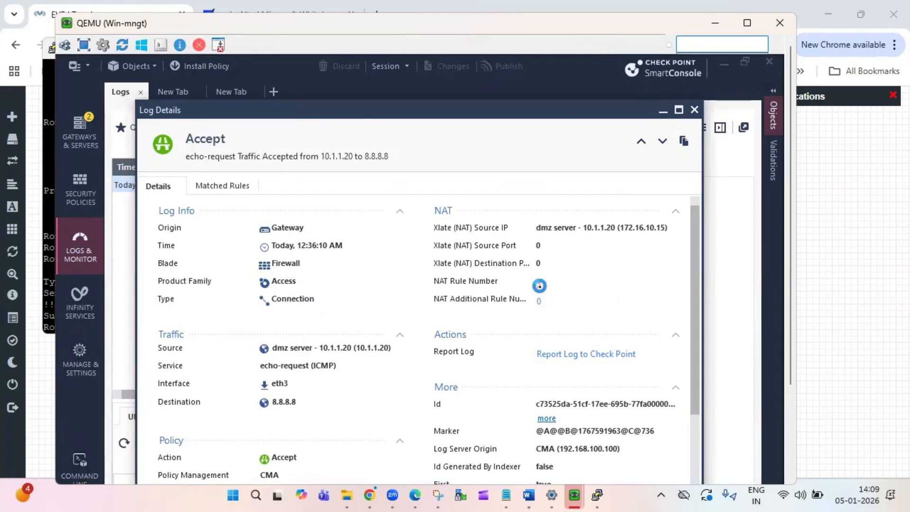
left_click(539, 284)
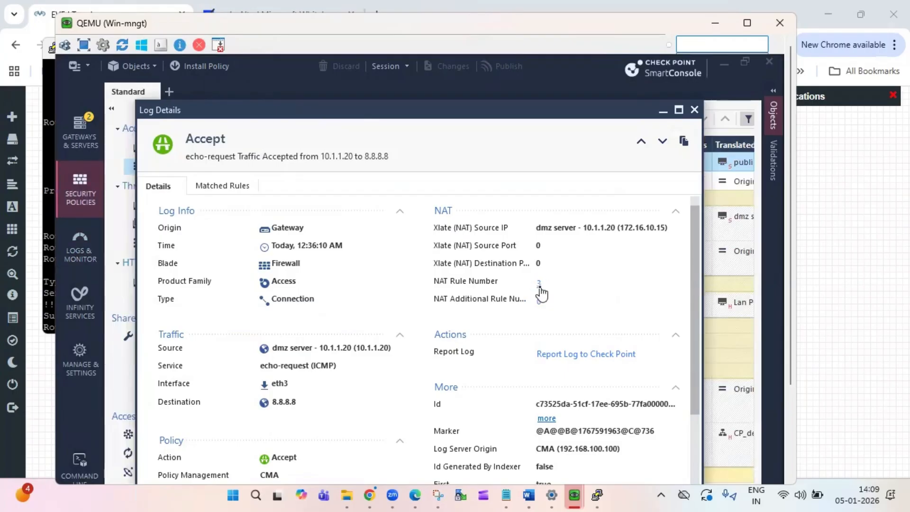
left_click(663, 113)
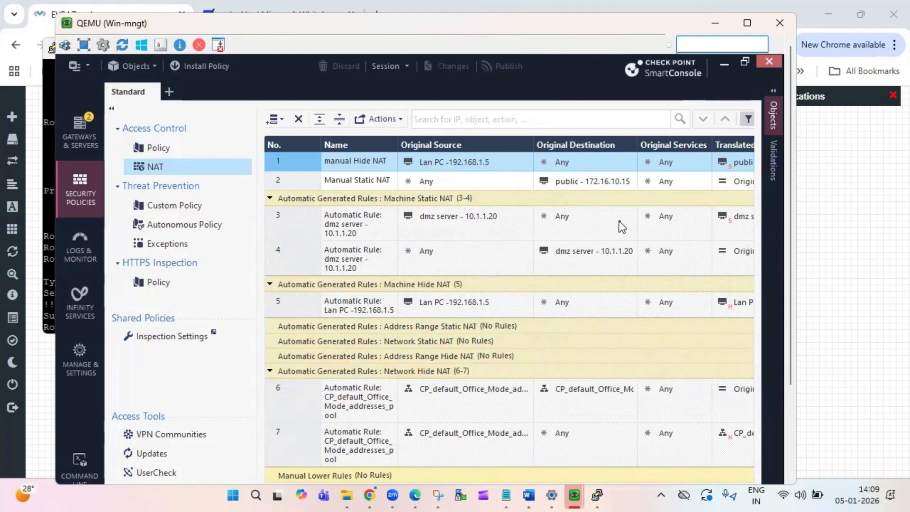
mouse_move(753, 218)
left_click(867, 382)
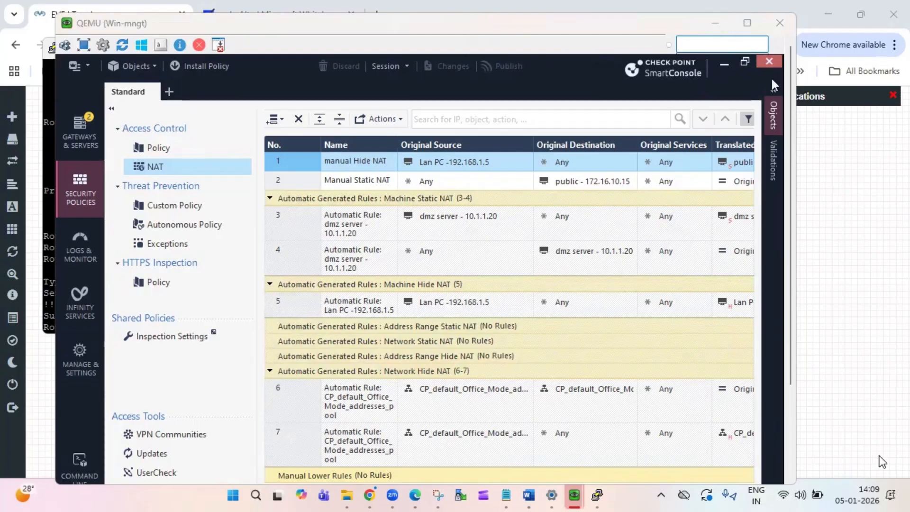